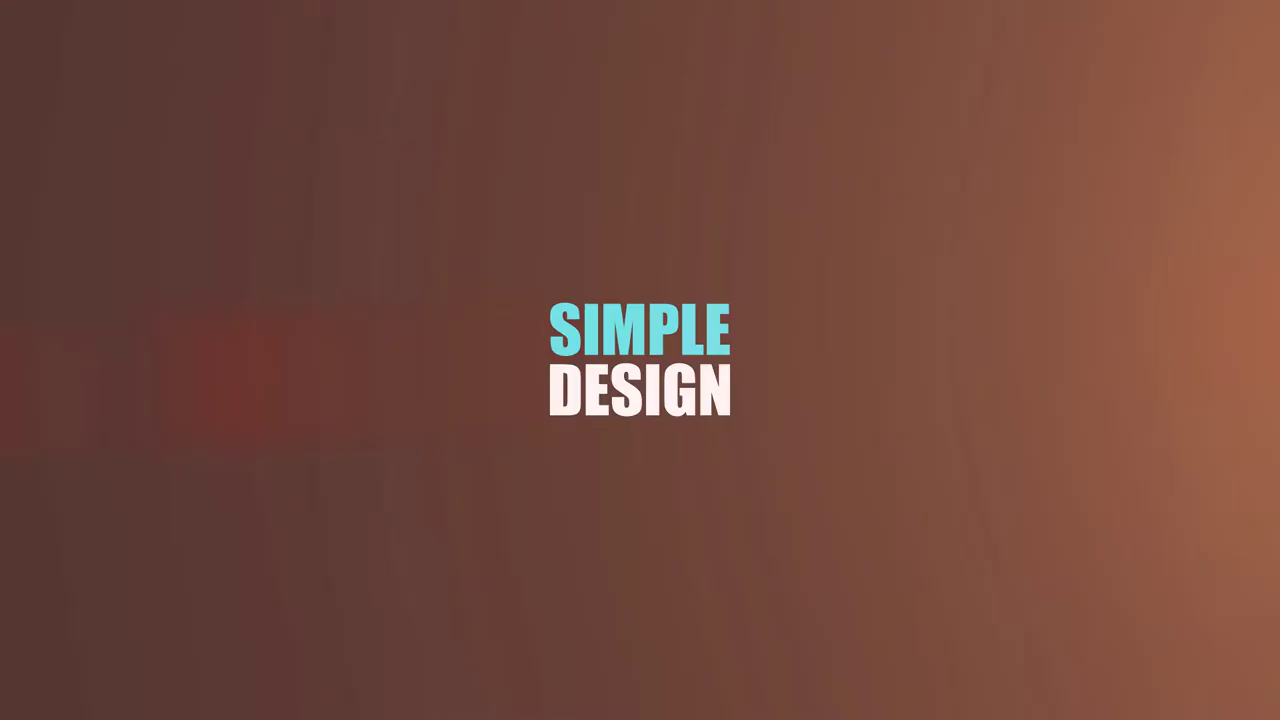
- Start a new 1080 × 1350 px, 300 ppi portrait document from the File menu
{"action": "left_click", "coordinate": [29, 7]}
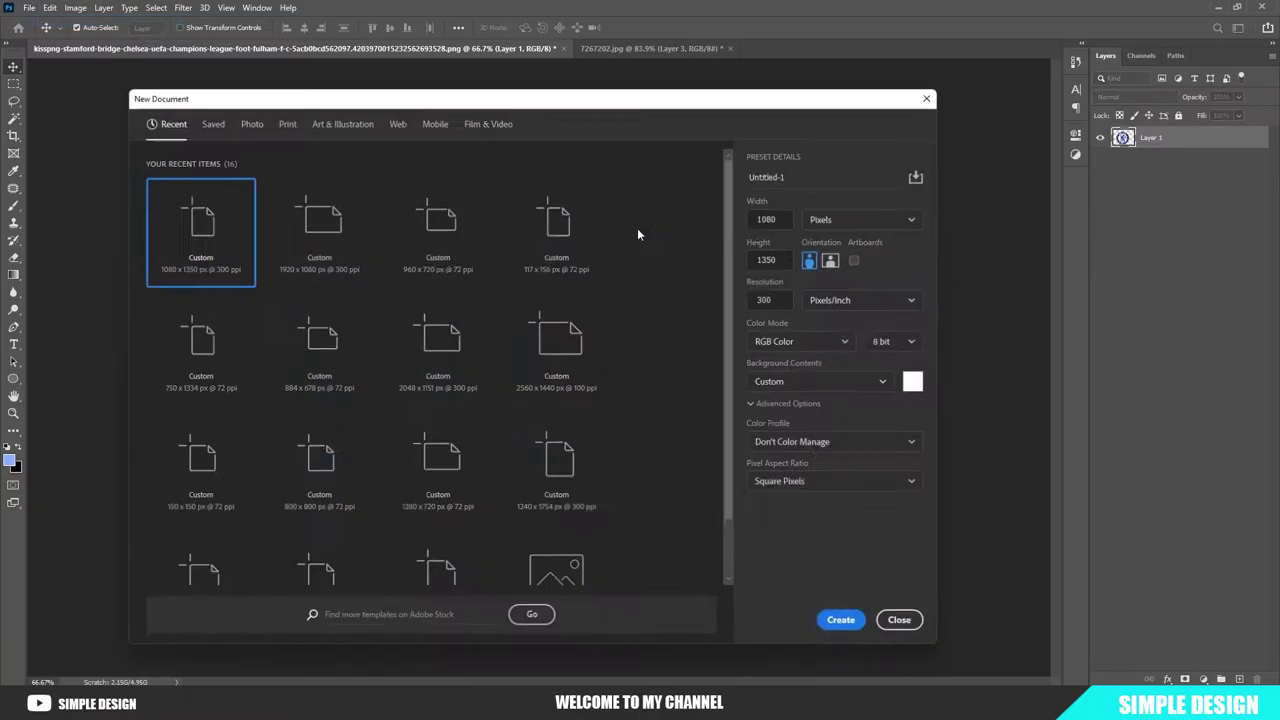
- Create the blank portrait canvas and bring the Chelsea crest layer into it
{"action": "left_click", "coordinate": [848, 630]}
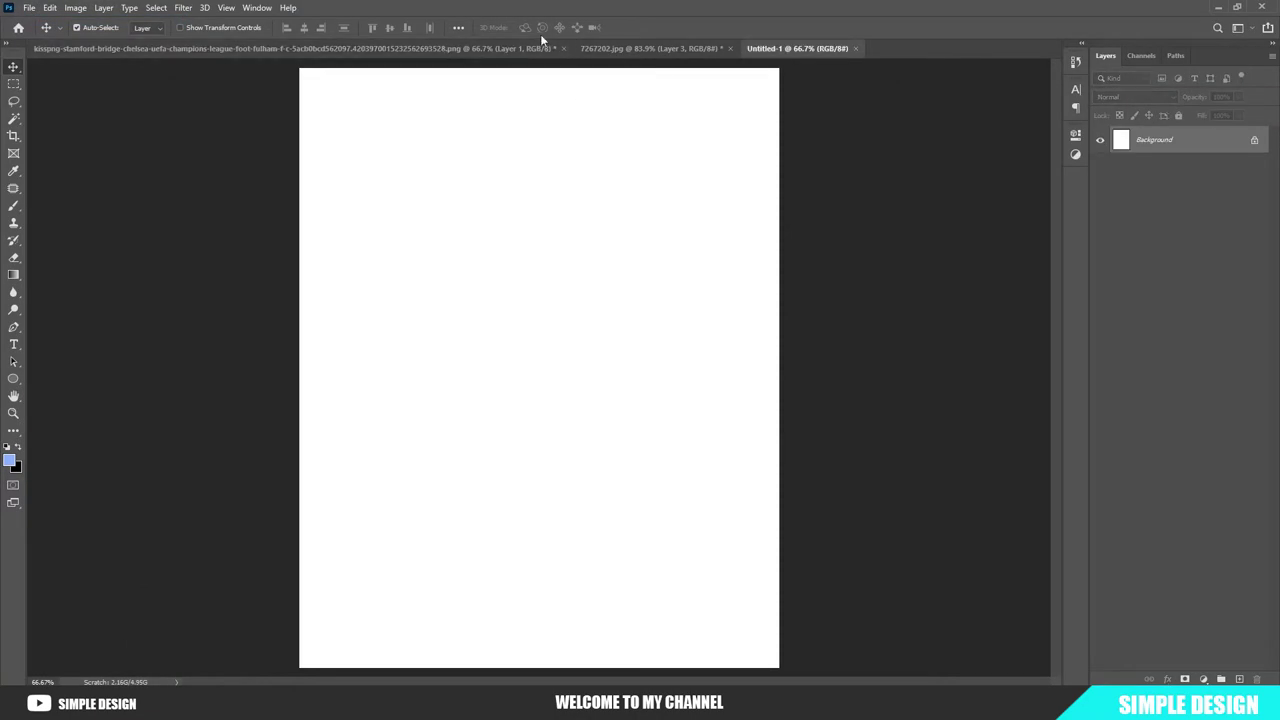
{"action": "left_click", "coordinate": [494, 48]}
{"action": "mouse_move", "coordinate": [550, 322]}
{"action": "left_mouse_down"}
{"action": "mouse_move", "coordinate": [798, 47]}
{"action": "mouse_move", "coordinate": [608, 286]}
{"action": "mouse_move", "coordinate": [570, 360]}
{"action": "left_mouse_up"}
{"action": "left_click", "coordinate": [650, 48]}
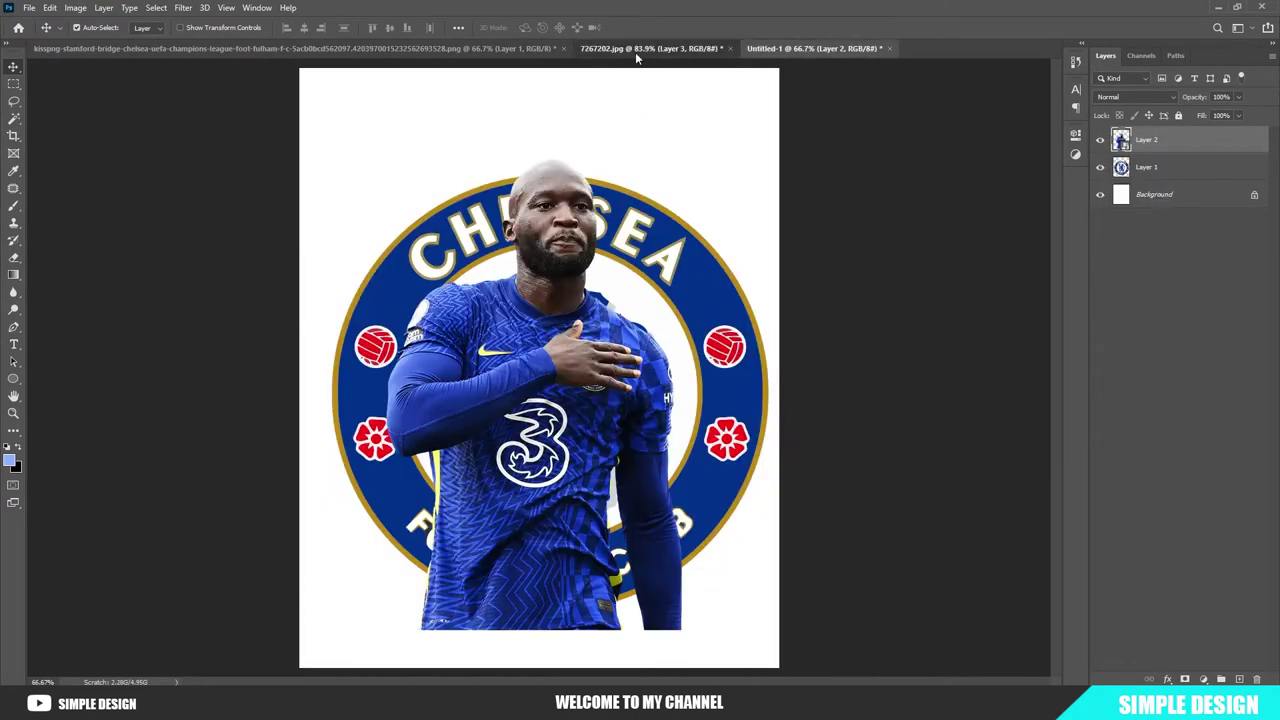
- Copy the player cutout and pink cloud layers into the poster
{"action": "left_click", "coordinate": [635, 50]}
{"action": "left_click", "coordinate": [1100, 161]}
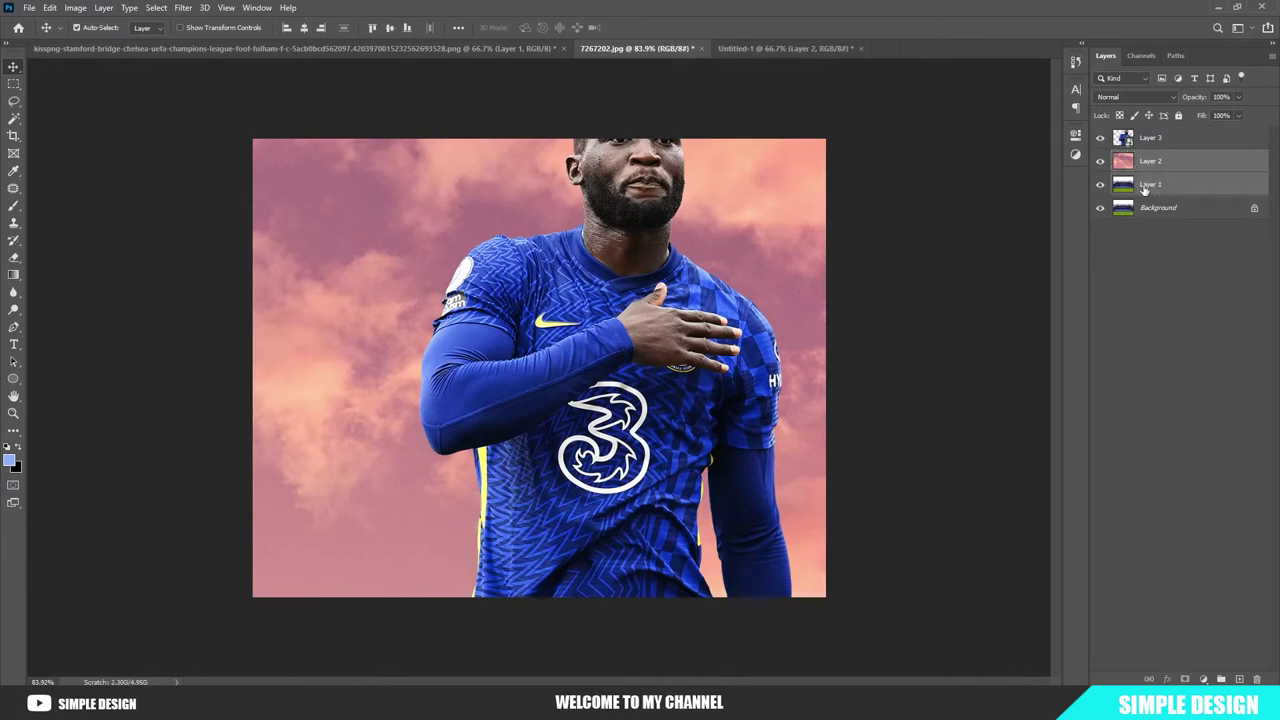
{"action": "left_click_drag", "start_coordinate": [677, 302], "coordinate": [787, 75]}
{"action": "left_click", "coordinate": [1100, 138]}
{"action": "left_click", "coordinate": [1150, 161]}
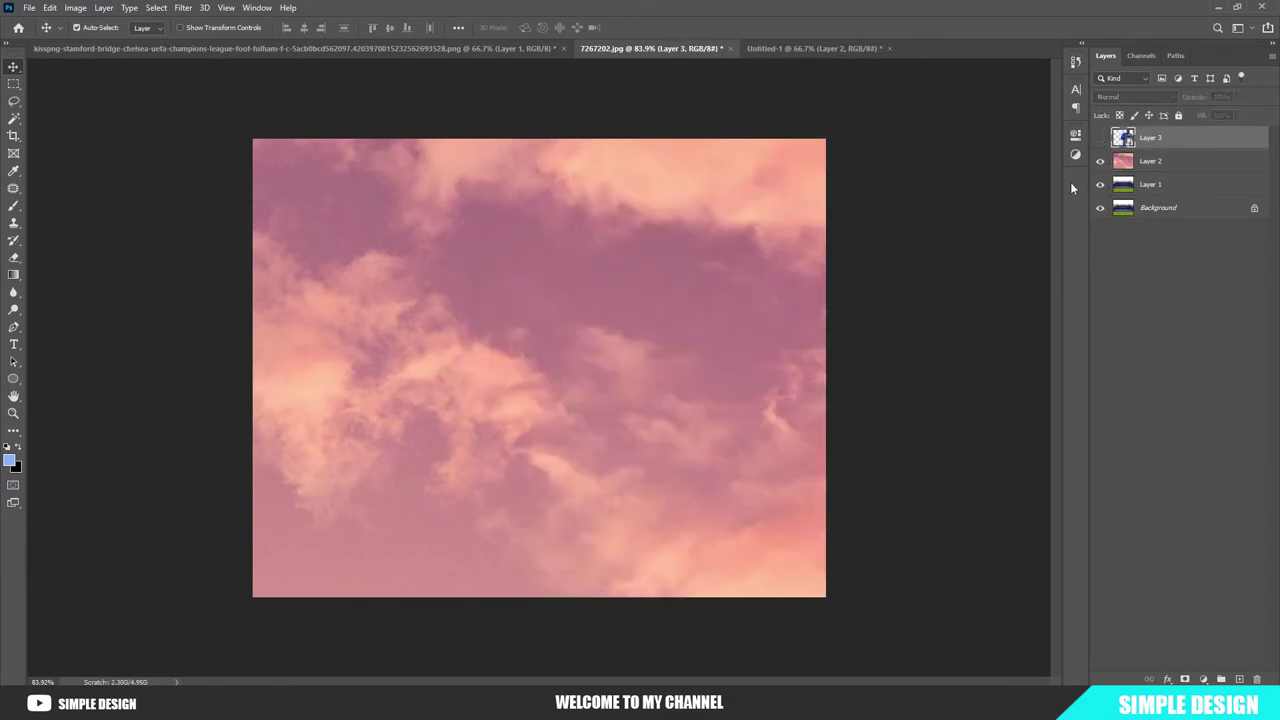
{"action": "mouse_move", "coordinate": [560, 300]}
{"action": "left_mouse_down"}
{"action": "mouse_move", "coordinate": [803, 48]}
{"action": "mouse_move", "coordinate": [596, 321]}
{"action": "left_mouse_up"}
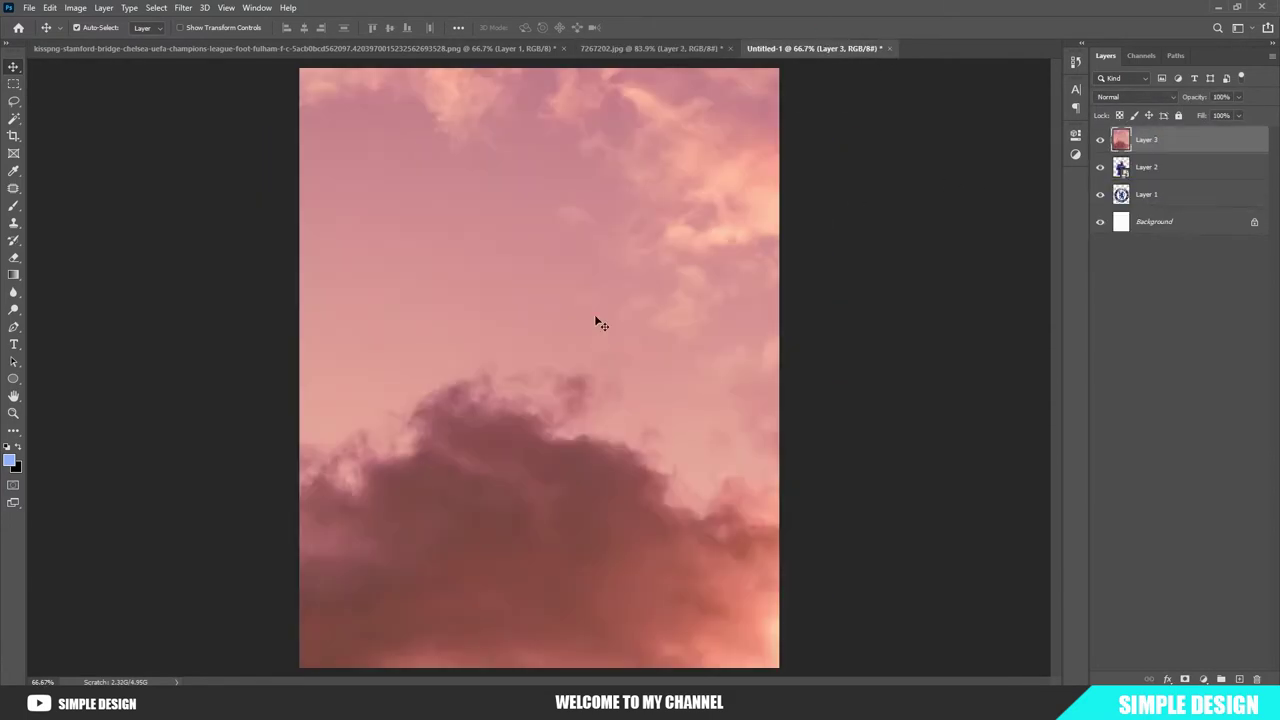
- Add the stadium photo to the poster and hide the cloud layer
{"action": "left_click", "coordinate": [650, 48]}
{"action": "left_click", "coordinate": [1100, 161]}
{"action": "left_click", "coordinate": [1150, 184]}
{"action": "mouse_move", "coordinate": [540, 400]}
{"action": "left_mouse_down"}
{"action": "mouse_move", "coordinate": [838, 44]}
{"action": "mouse_move", "coordinate": [763, 126]}
{"action": "left_mouse_up"}
{"action": "left_click", "coordinate": [1100, 166]}
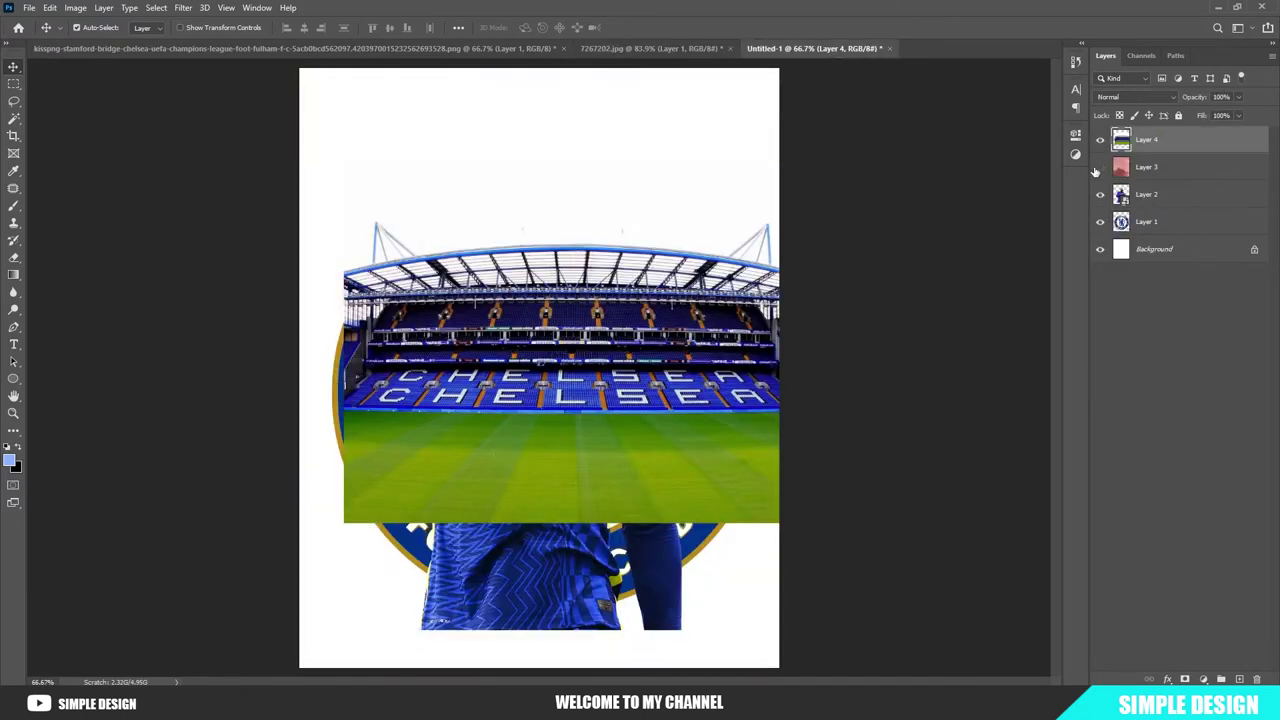
- Make the stadium a smart object, scale it to fill the canvas, and place it below the player
{"action": "right_click", "coordinate": [1168, 154]}
{"action": "left_click", "coordinate": [1087, 309]}
{"action": "scroll", "coordinate": [751, 337], "scroll_direction": "down", "scroll_amount": 1}
{"action": "mouse_move", "coordinate": [751, 337]}
{"action": "left_mouse_down"}
{"action": "mouse_move", "coordinate": [610, 385]}
{"action": "mouse_move", "coordinate": [622, 455]}
{"action": "left_mouse_up"}
{"action": "key", "text": "t"}
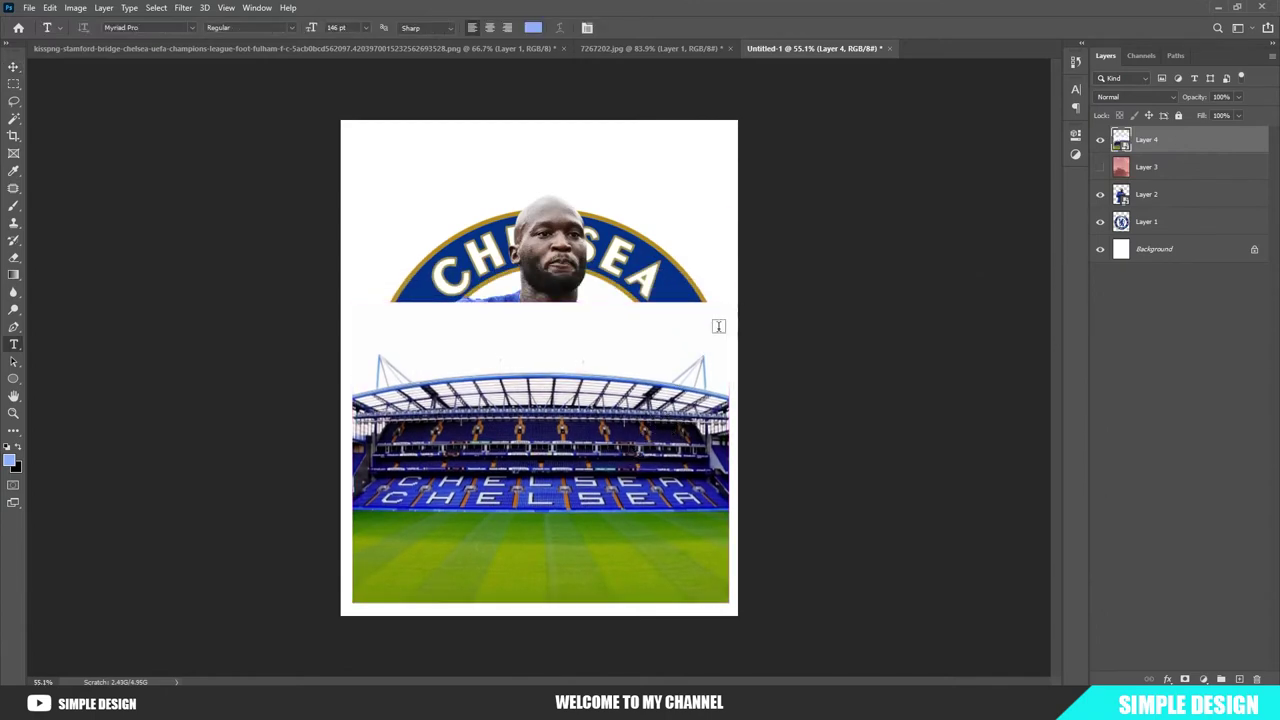
{"action": "key", "text": "ctrl+t"}
{"action": "left_click_drag", "start_coordinate": [729, 300], "coordinate": [926, 143]}
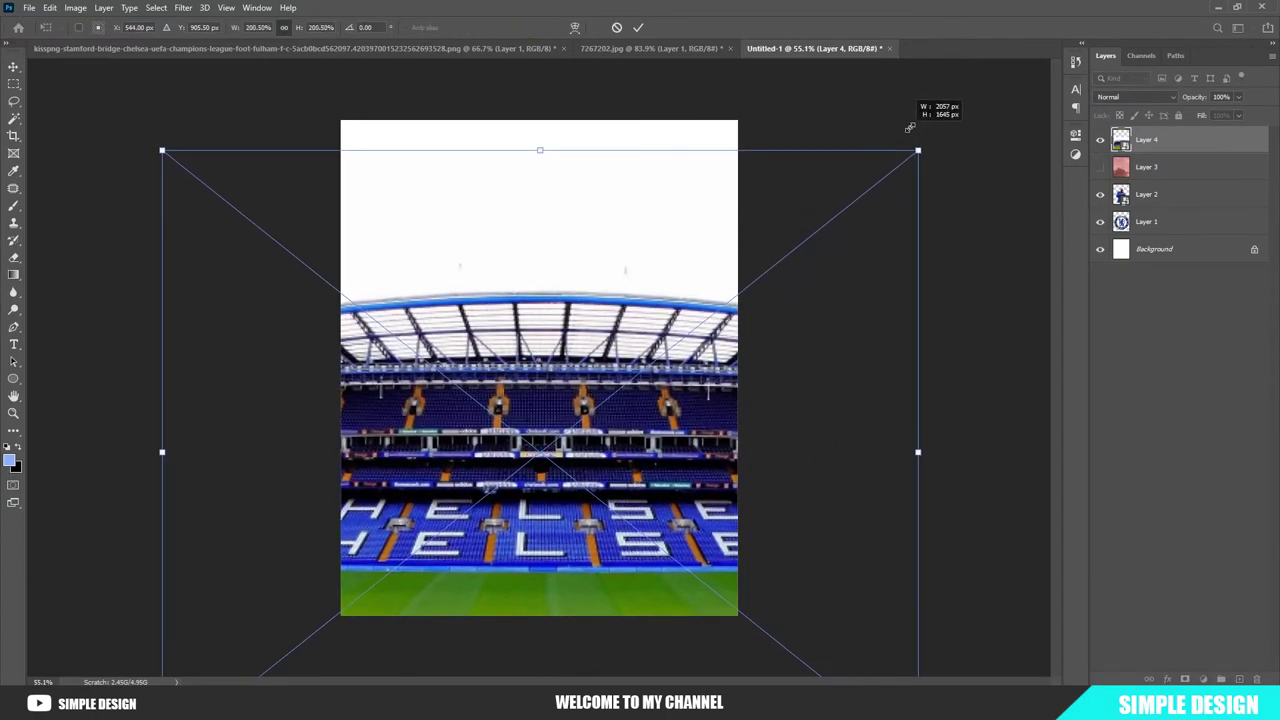
{"action": "key", "text": "Return"}
{"action": "left_click_drag", "start_coordinate": [1160, 145], "coordinate": [1161, 212]}
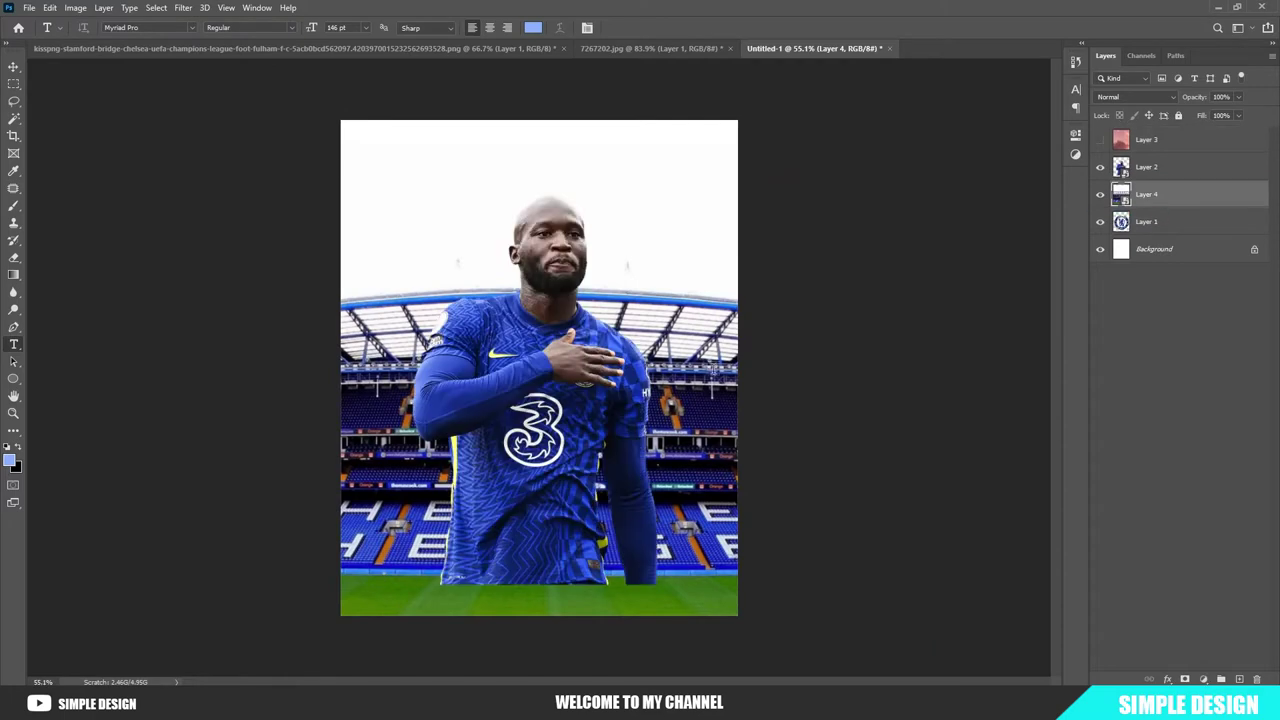
- Enlarge the player and move it lower, then show the sky layer
{"action": "key", "text": "v"}
{"action": "left_click_drag", "start_coordinate": [558, 380], "coordinate": [564, 406]}
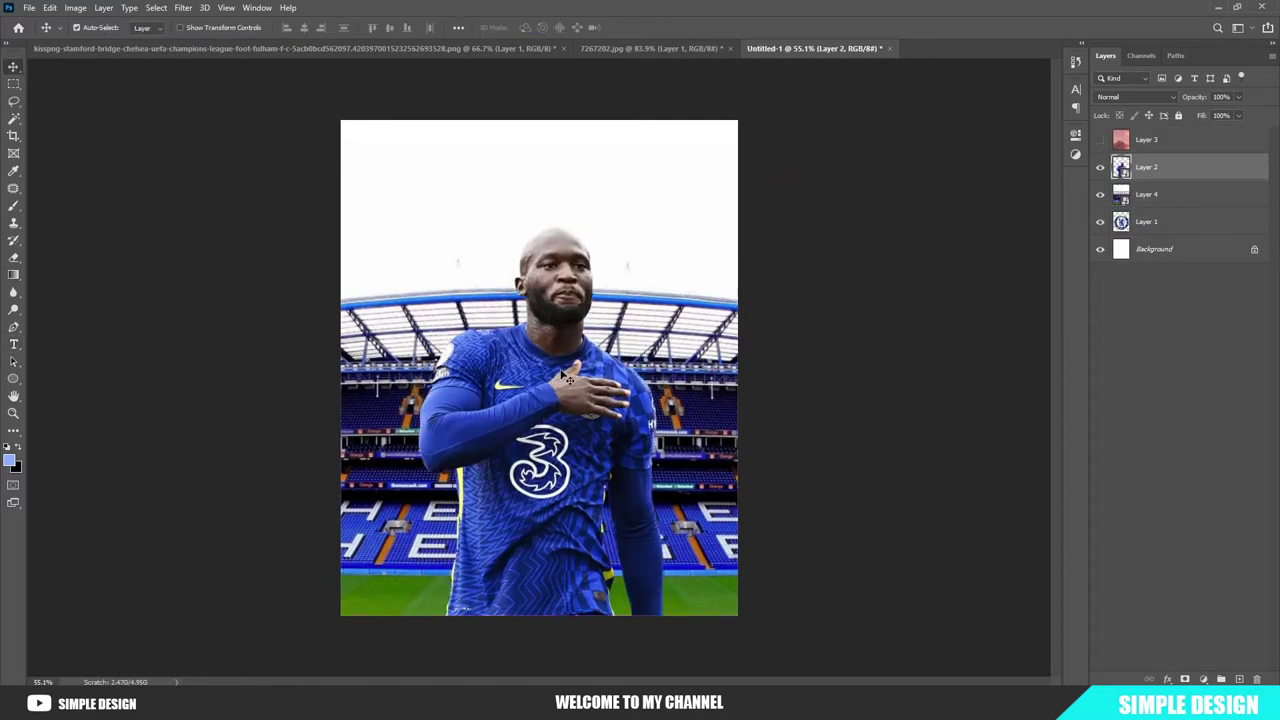
{"action": "key", "text": "ctrl+t"}
{"action": "left_click_drag", "start_coordinate": [666, 223], "coordinate": [726, 196]}
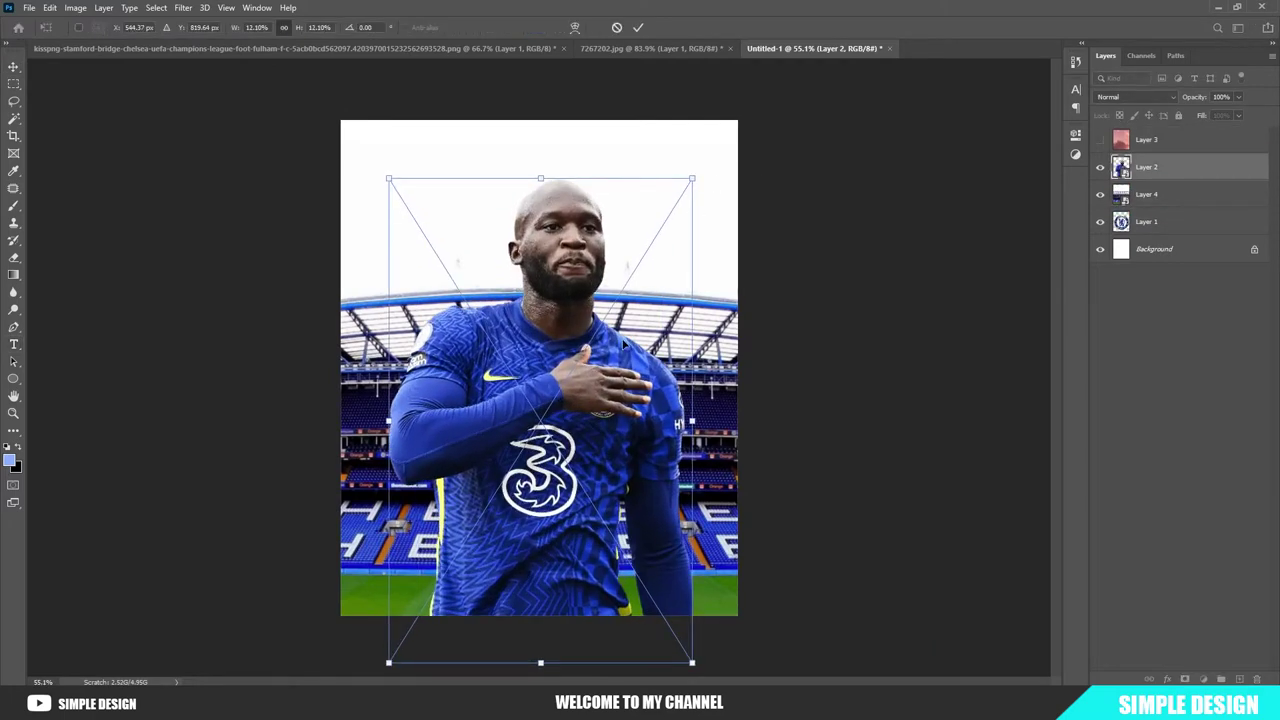
{"action": "left_click_drag", "start_coordinate": [600, 263], "coordinate": [598, 283]}
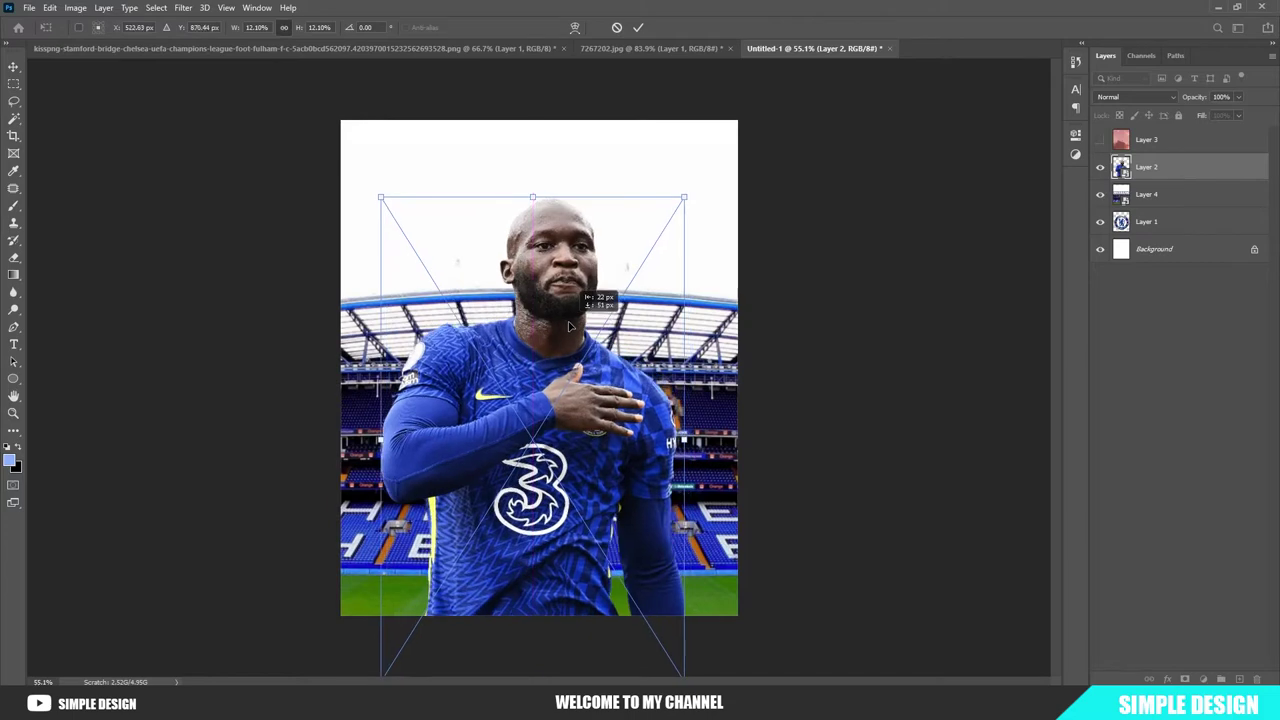
{"action": "left_click", "coordinate": [639, 29]}
{"action": "scroll", "coordinate": [535, 380], "scroll_direction": "up", "scroll_amount": 1}
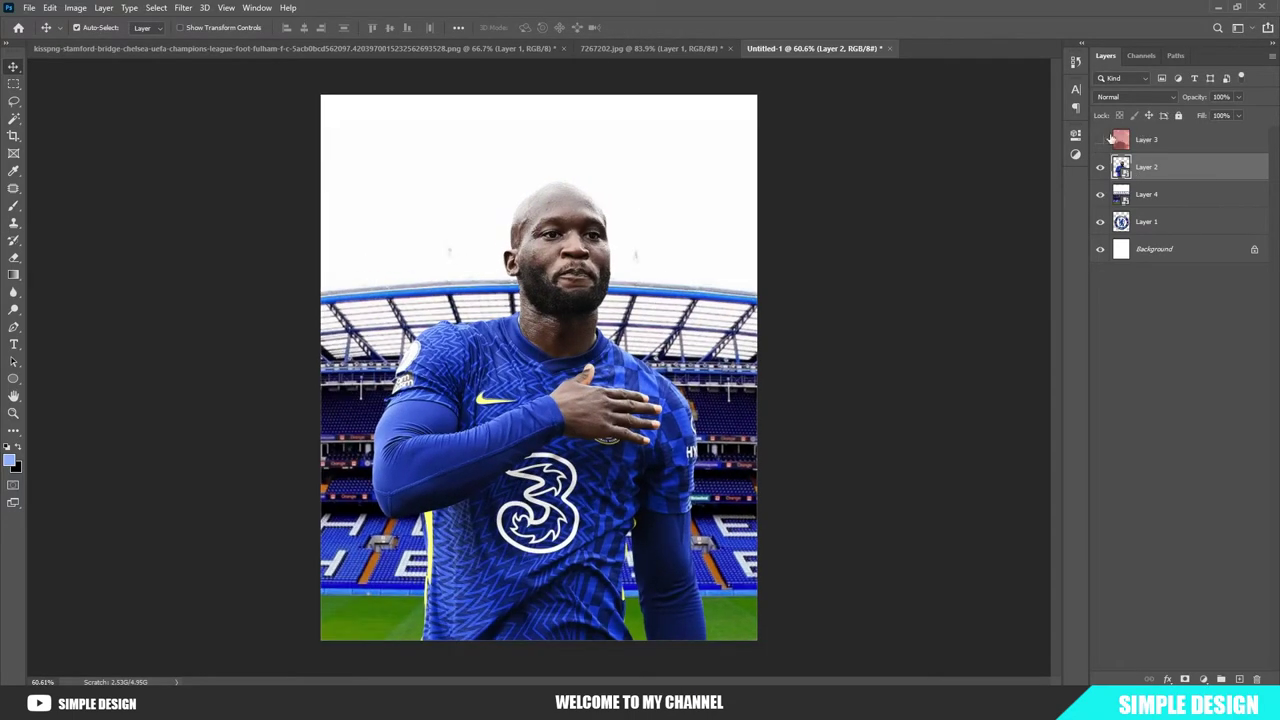
{"action": "left_click", "coordinate": [1101, 139]}
- Convert the sky layer to a smart object and shrink it toward poster size
{"action": "left_click", "coordinate": [1148, 142]}
{"action": "right_click", "coordinate": [1148, 142]}
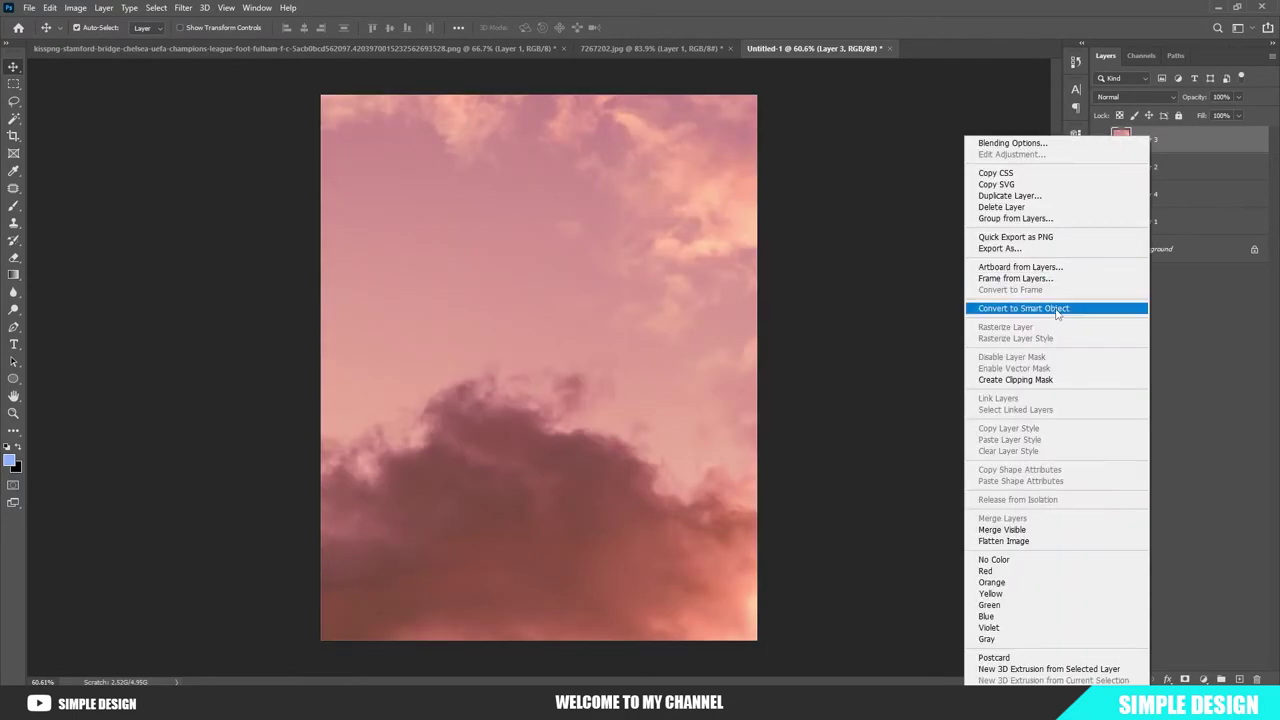
{"action": "left_click", "coordinate": [1057, 310]}
{"action": "key", "text": "ctrl+t"}
{"action": "scroll", "coordinate": [677, 263], "scroll_direction": "down", "scroll_amount": 2}
{"action": "scroll", "coordinate": [724, 137], "scroll_direction": "down", "scroll_amount": 2}
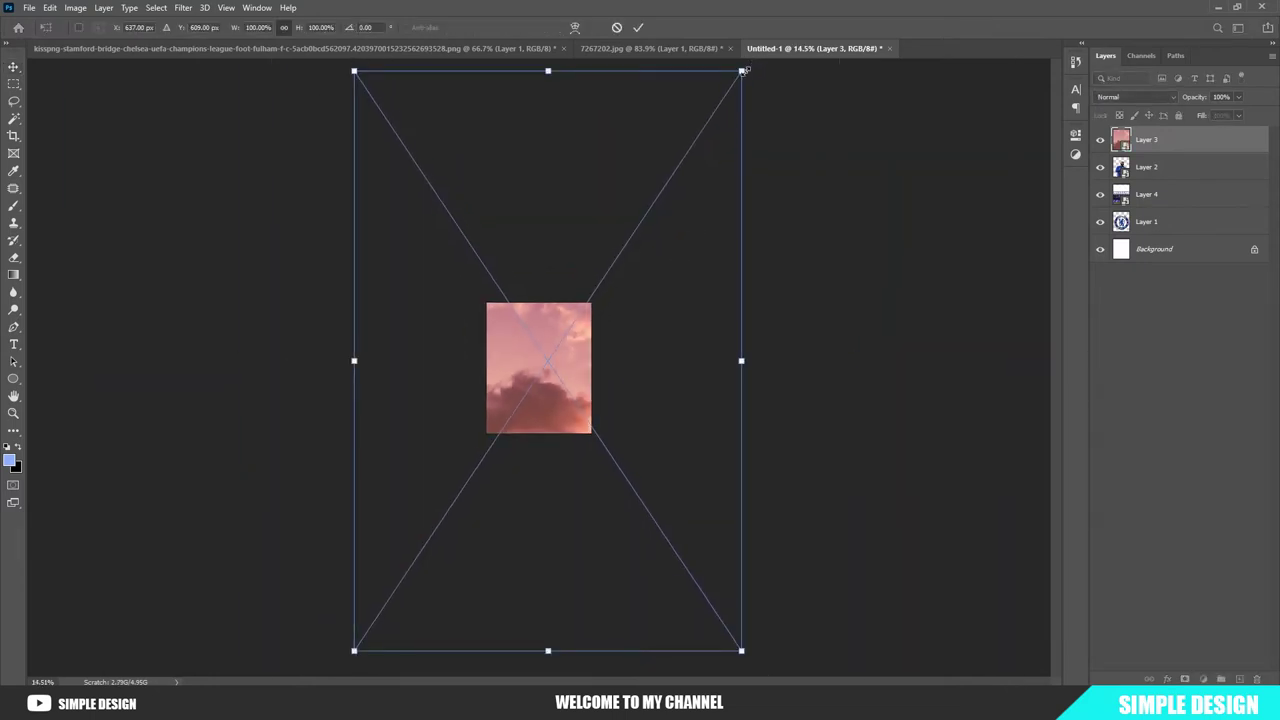
{"action": "left_click_drag", "start_coordinate": [744, 70], "coordinate": [591, 297]}
- Fit the sky at about 29% over the top half and move it beneath the player
{"action": "scroll", "coordinate": [572, 311], "scroll_direction": "up", "scroll_amount": 2}
{"action": "scroll", "coordinate": [523, 331], "scroll_direction": "up", "scroll_amount": 2}
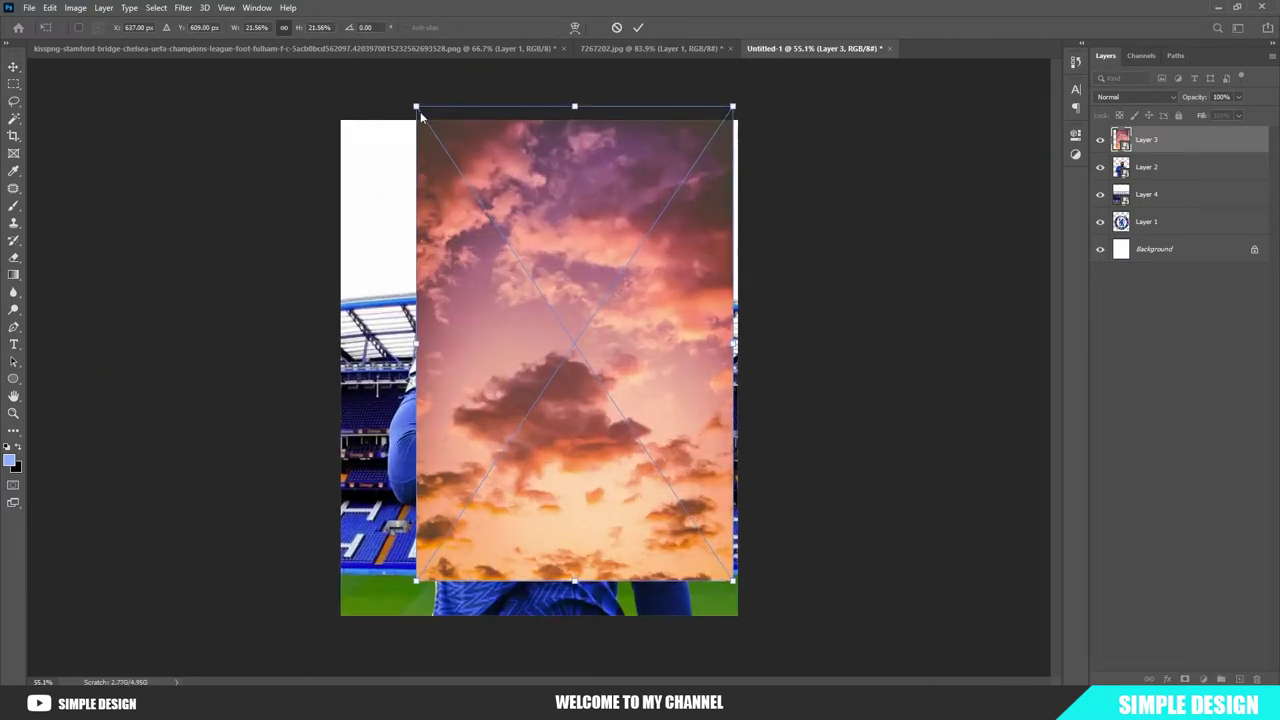
{"action": "left_click_drag", "start_coordinate": [415, 105], "coordinate": [306, 40]}
{"action": "mouse_move", "coordinate": [570, 280]}
{"action": "left_mouse_down"}
{"action": "mouse_move", "coordinate": [551, 89]}
{"action": "mouse_move", "coordinate": [568, 130]}
{"action": "left_mouse_up"}
{"action": "left_click", "coordinate": [638, 27]}
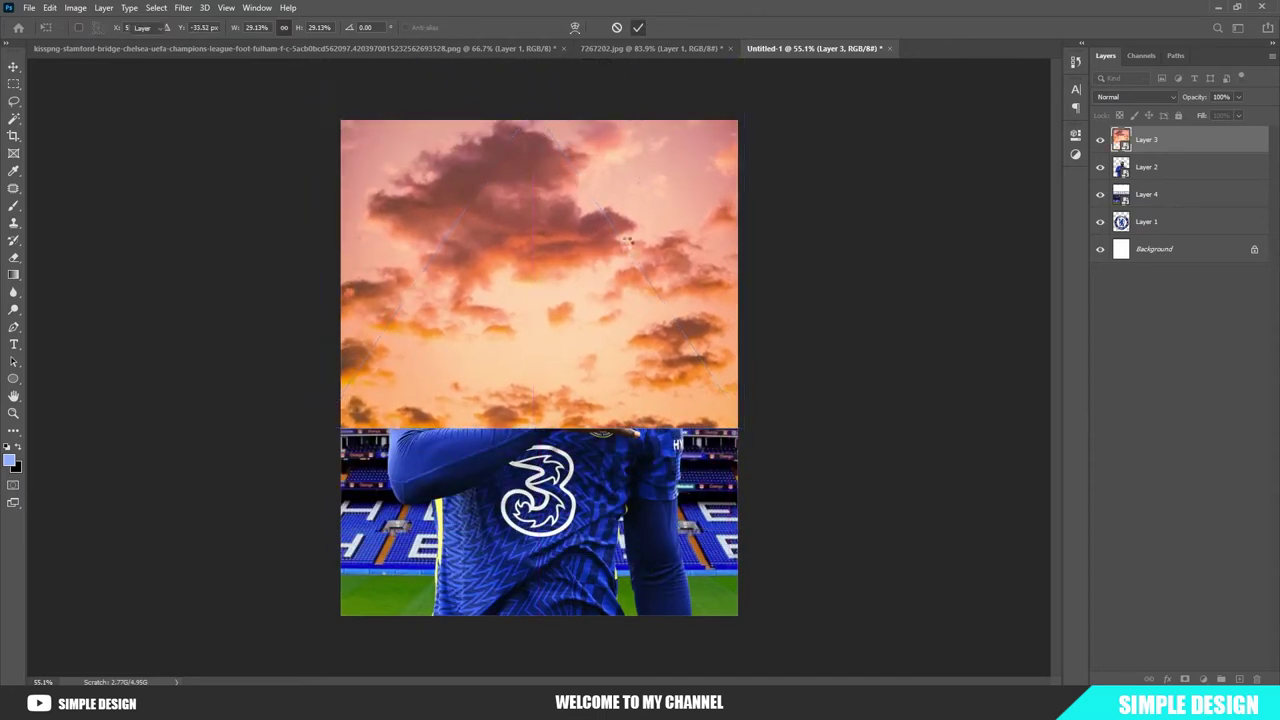
{"action": "scroll", "coordinate": [566, 359], "scroll_direction": "up", "scroll_amount": 1}
{"action": "left_click_drag", "start_coordinate": [1170, 139], "coordinate": [1171, 182]}
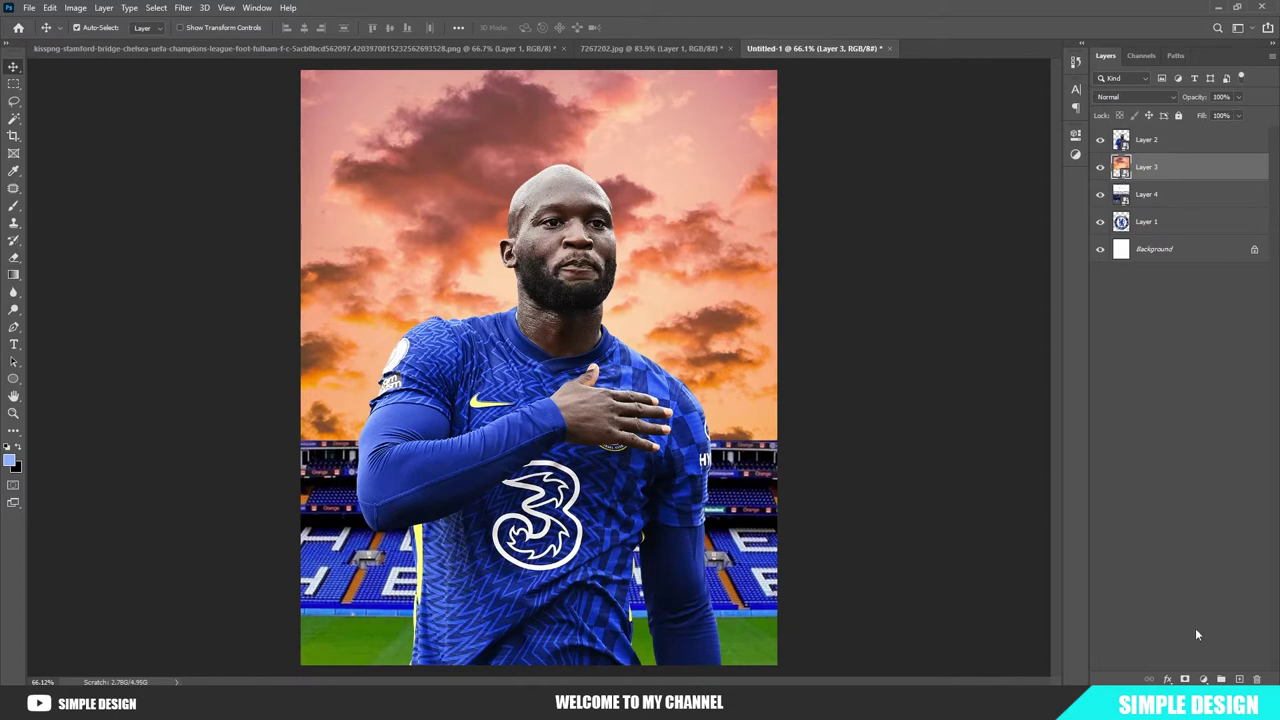
- Add a deep blue (#2957e8) Solid Color fill in Hard Light mode with reduced Fill
{"action": "left_click", "coordinate": [1203, 679]}
{"action": "left_click", "coordinate": [1186, 448]}
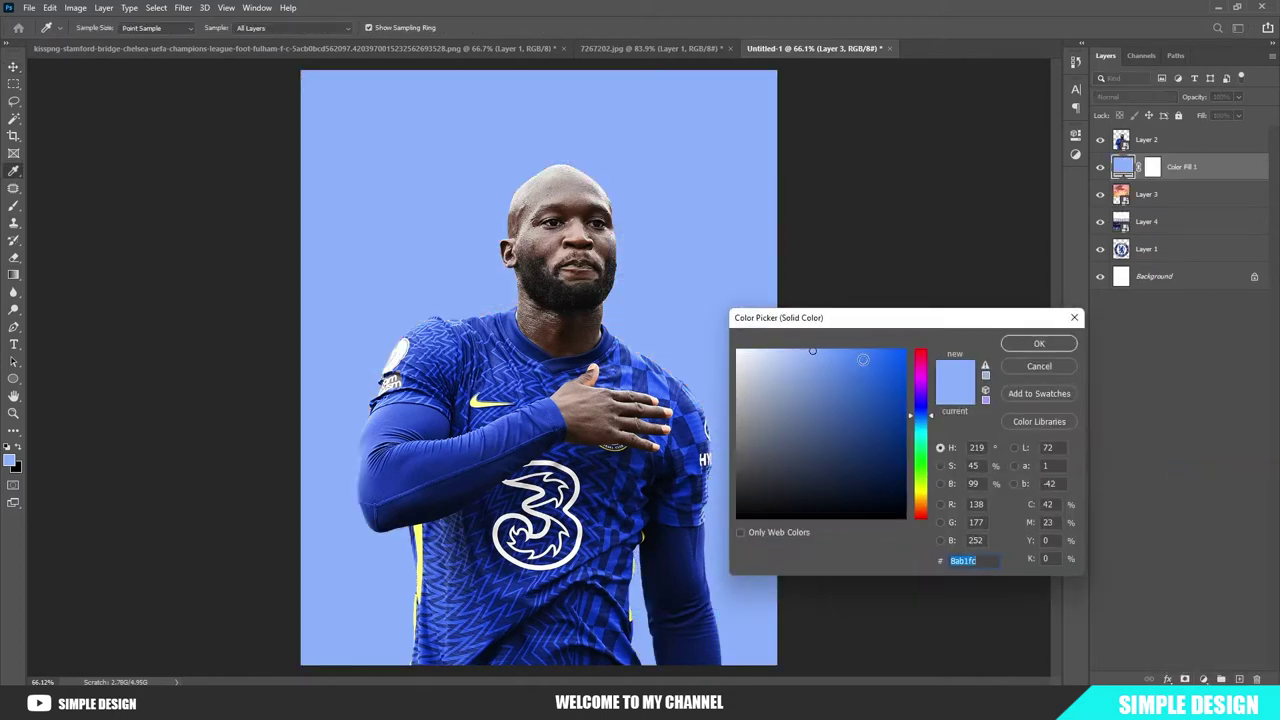
{"action": "left_click", "coordinate": [693, 397]}
{"action": "left_click", "coordinate": [662, 378]}
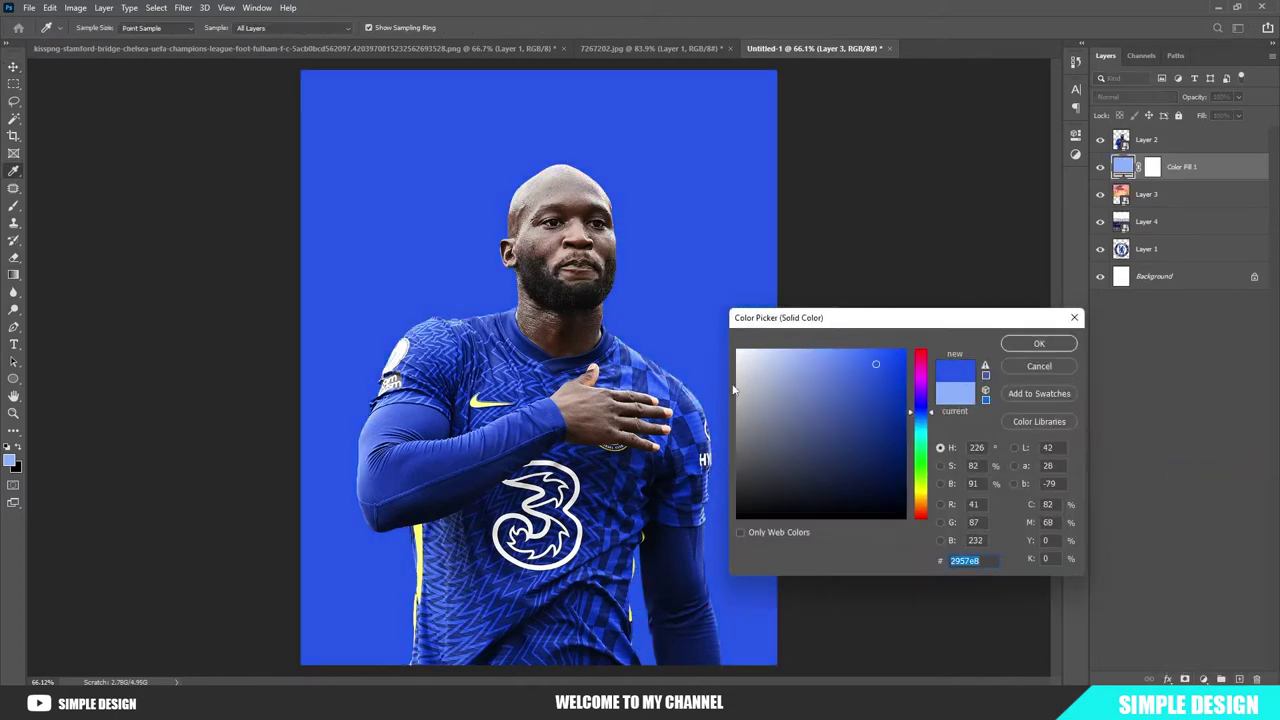
{"action": "left_click", "coordinate": [1039, 343]}
{"action": "left_click", "coordinate": [1135, 97]}
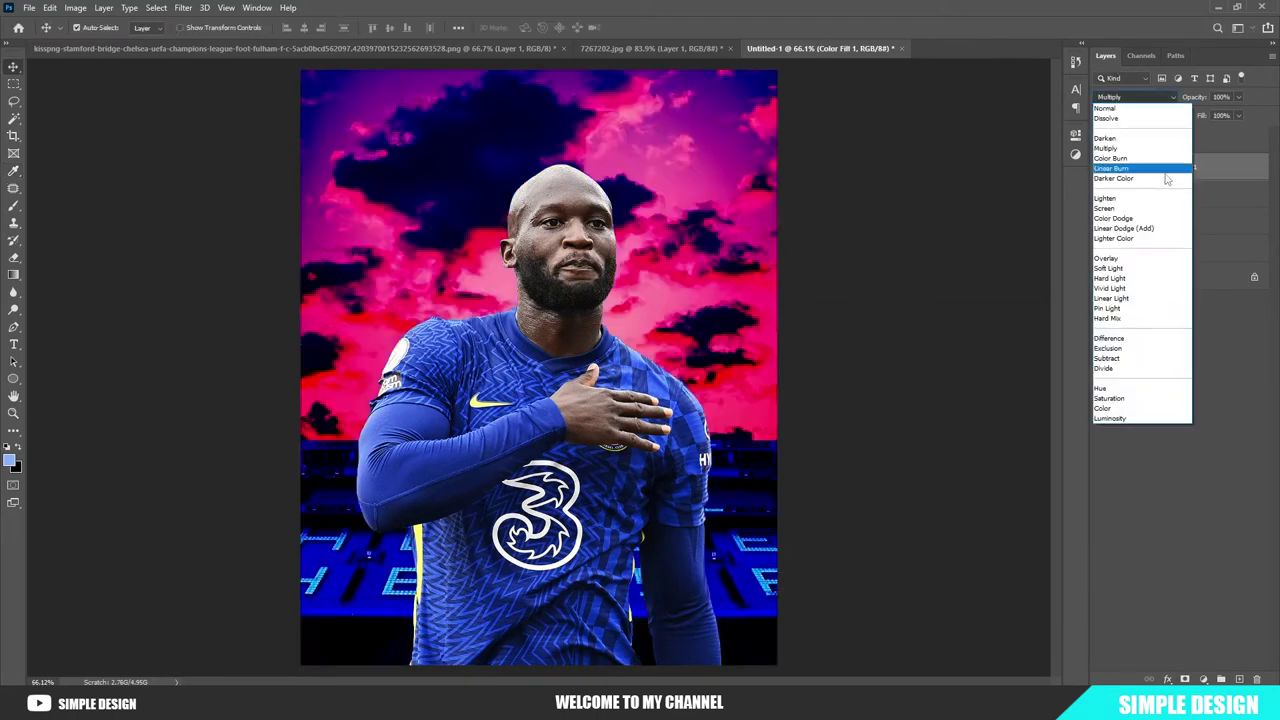
{"action": "left_click", "coordinate": [1121, 281]}
{"action": "left_click_drag", "start_coordinate": [1199, 120], "coordinate": [1197, 120]}
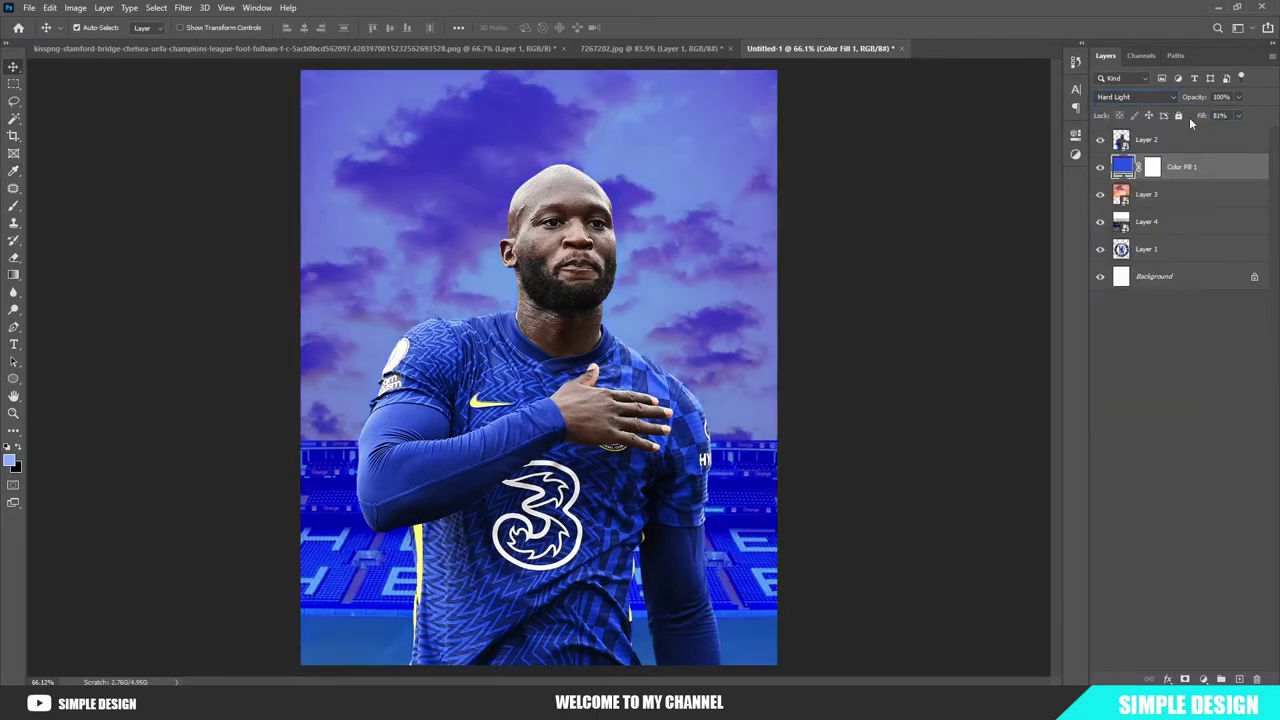
- Add a Black & White adjustment clipped to the sky layer (Layer 3)
{"action": "left_click", "coordinate": [1163, 200]}
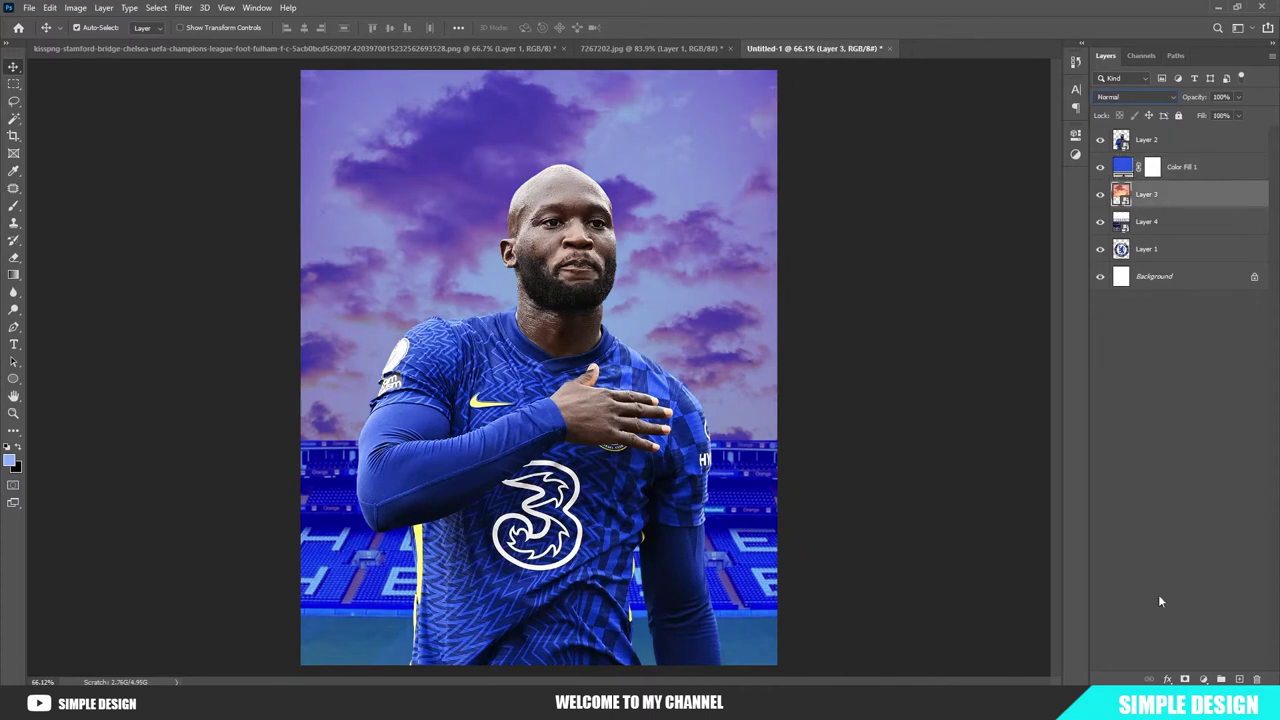
{"action": "left_click", "coordinate": [1204, 679]}
{"action": "left_click", "coordinate": [1205, 572]}
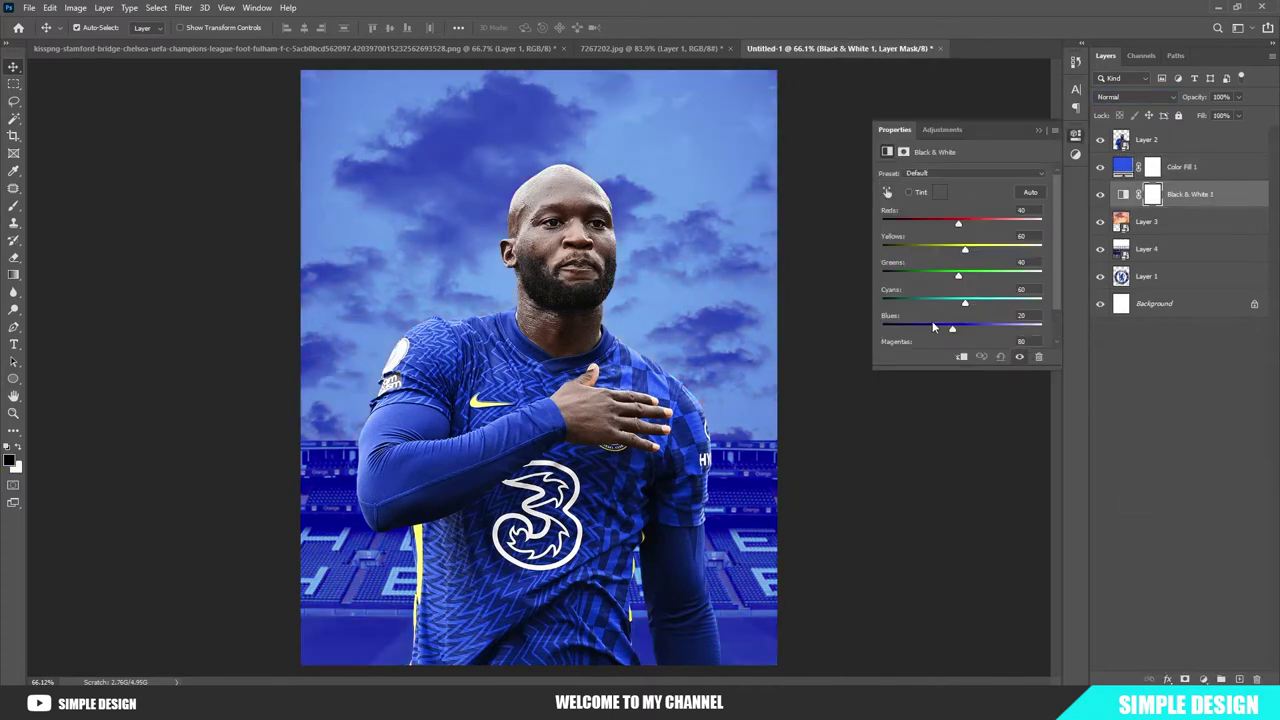
{"action": "left_click", "coordinate": [961, 358]}
{"action": "left_click", "coordinate": [961, 358]}
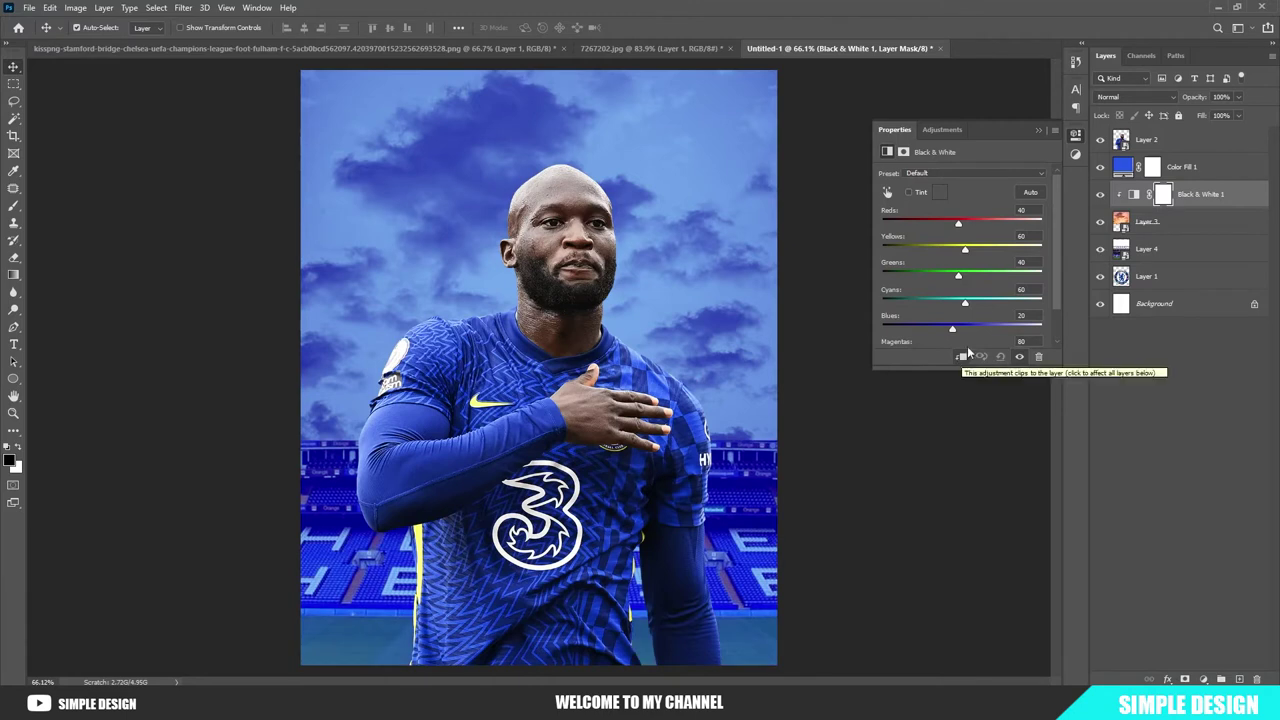
{"action": "left_click", "coordinate": [1076, 156]}
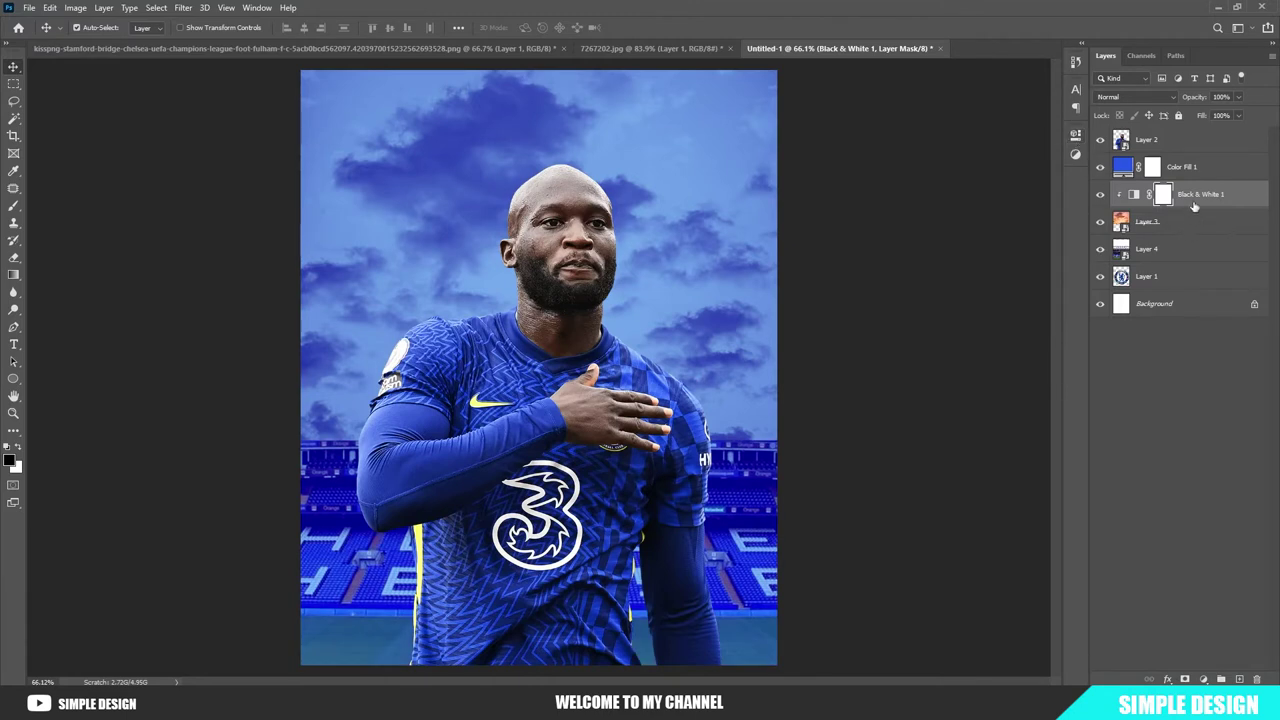
- Group the background layers into a group named 'bg'
{"action": "left_click", "coordinate": [1200, 278], "text": "shift"}
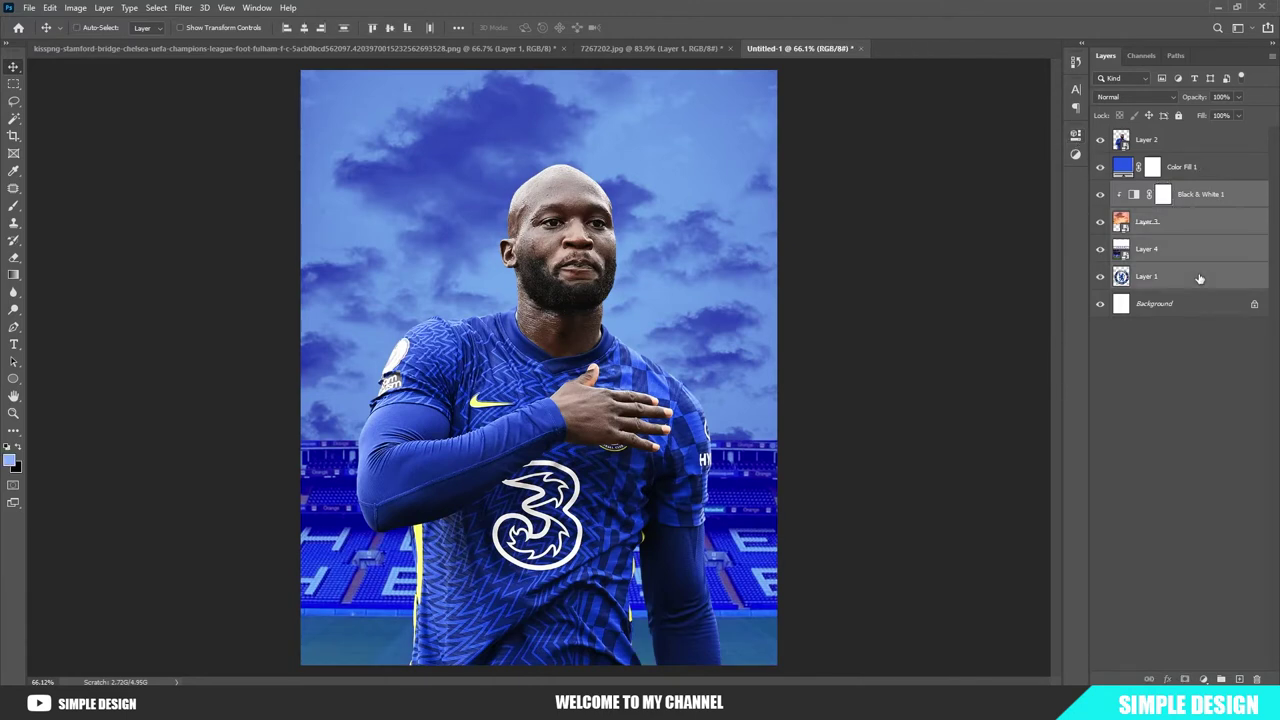
{"action": "key", "text": "ctrl+g"}
{"action": "type", "text": "bg"}
{"action": "left_click", "coordinate": [1153, 296]}
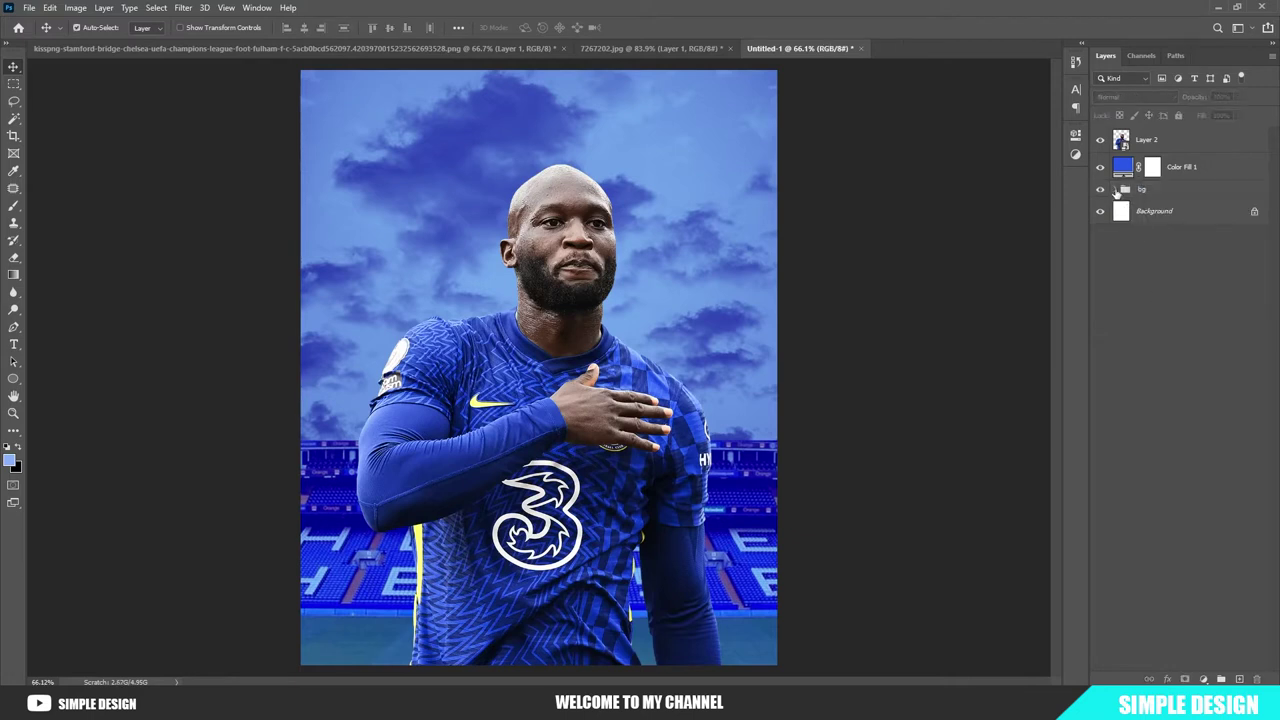
{"action": "left_click", "coordinate": [1116, 190]}
{"action": "left_click", "coordinate": [1100, 266]}
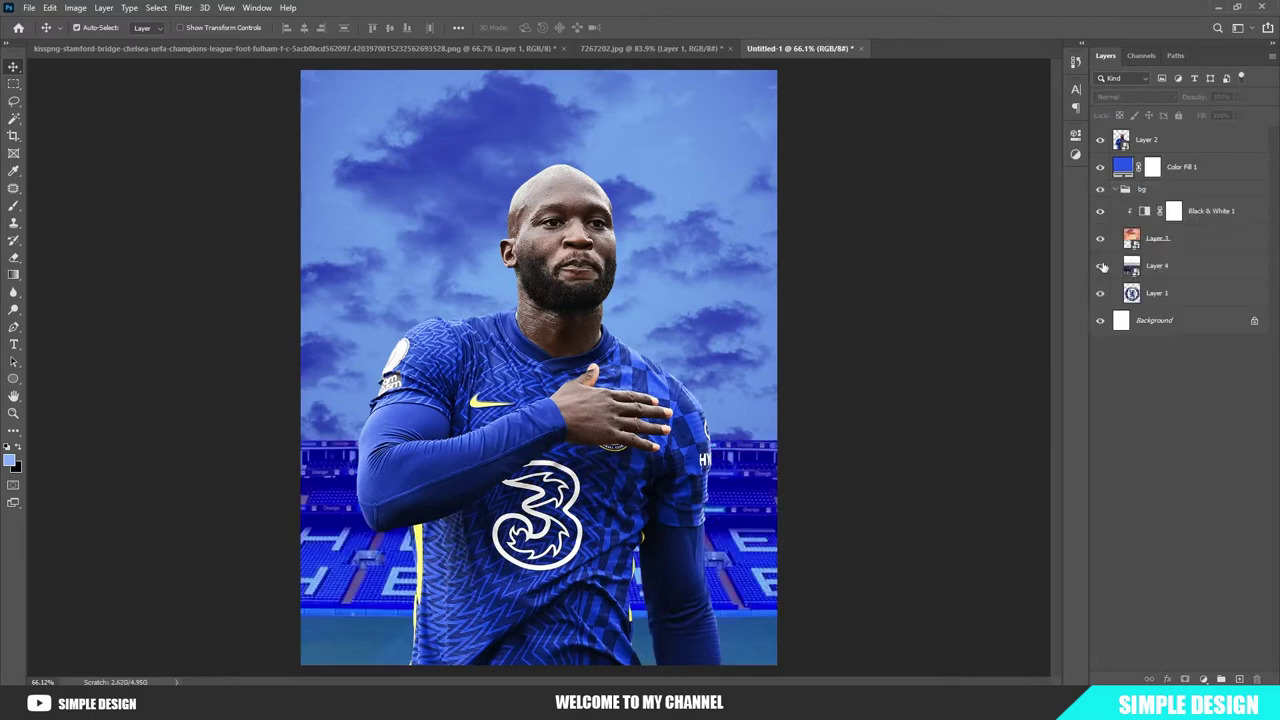
- Add a layer mask to the sky Layer 3, then undo a test brush stroke
{"action": "left_click", "coordinate": [1168, 239]}
{"action": "left_click", "coordinate": [1203, 679]}
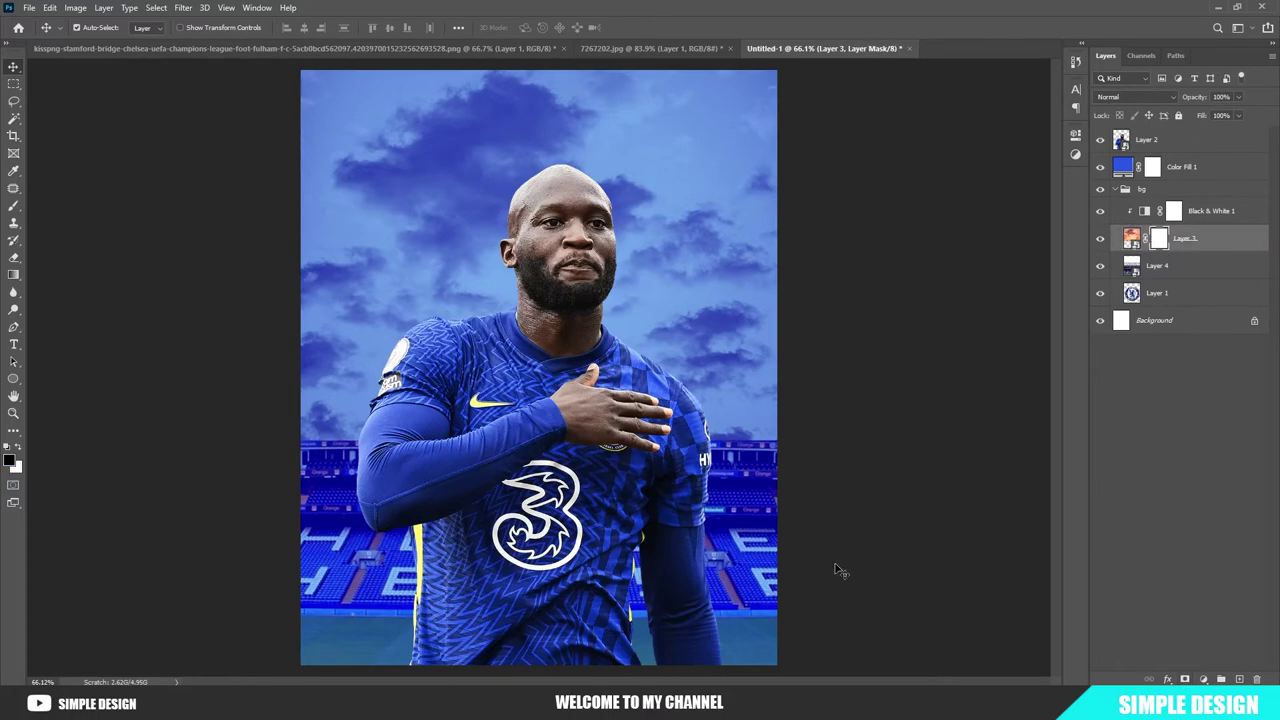
{"action": "key", "text": "b"}
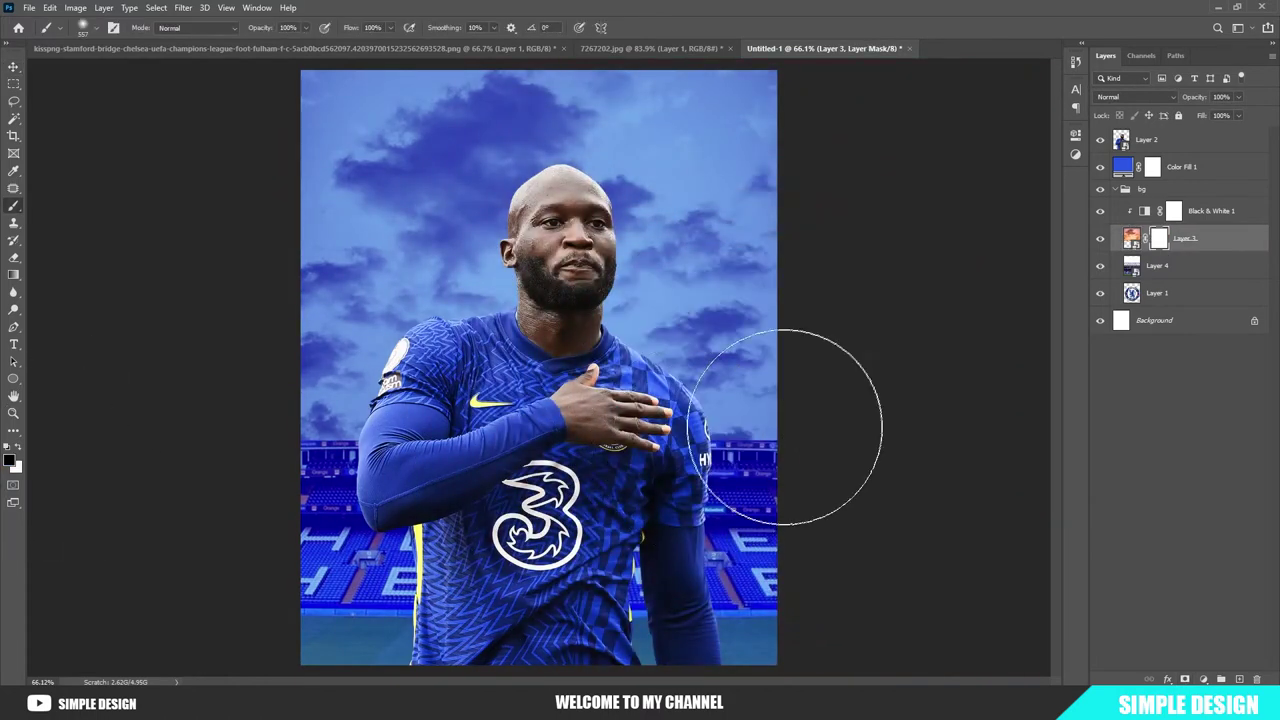
{"action": "left_click_drag", "start_coordinate": [795, 410], "coordinate": [700, 460]}
{"action": "key", "text": "ctrl+z"}
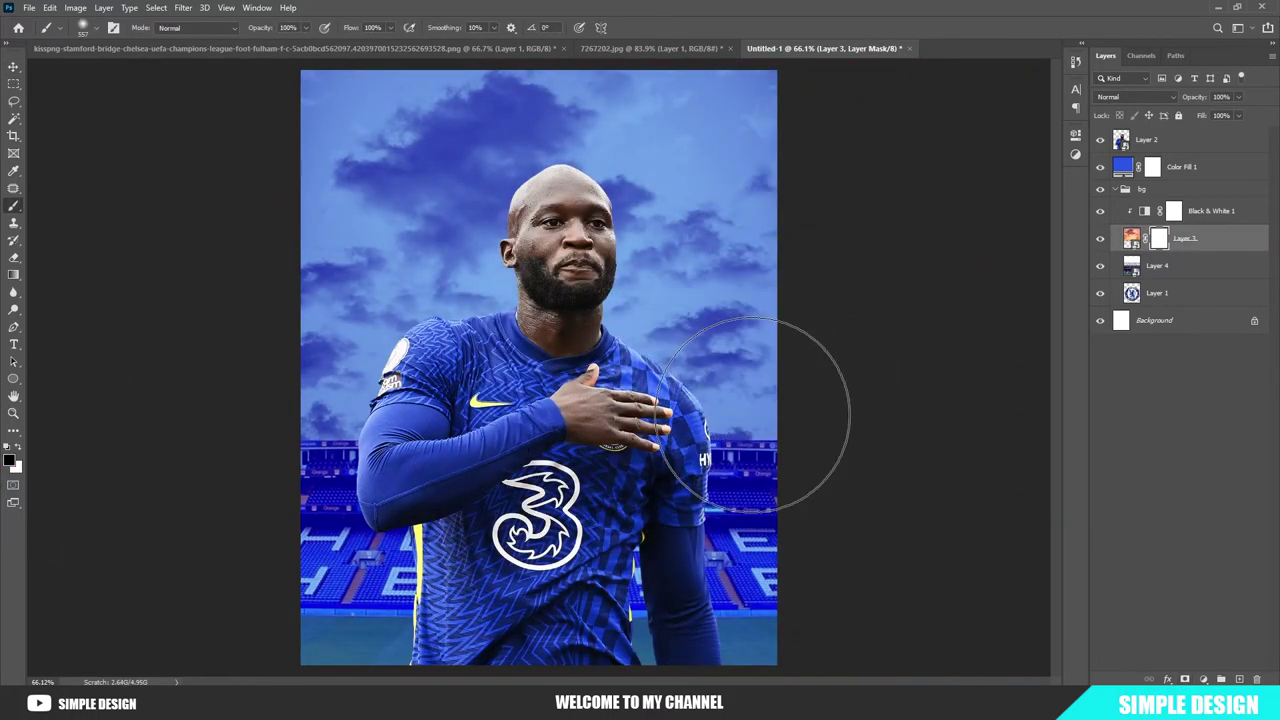
- Reposition the sky Layer 3 on the canvas with Free Transform
{"action": "scroll", "coordinate": [766, 457], "scroll_direction": "down", "scroll_amount": 2}
{"action": "key", "text": "v"}
{"action": "left_click_drag", "start_coordinate": [700, 382], "coordinate": [693, 260]}
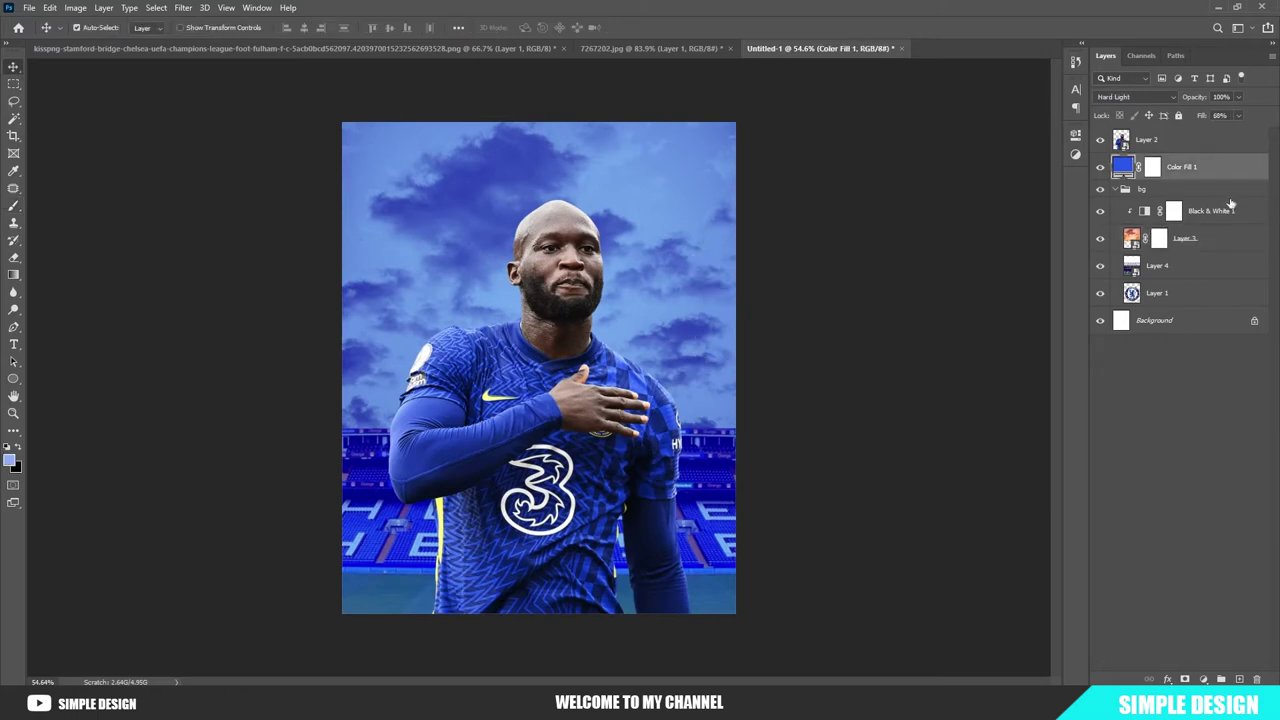
{"action": "left_click", "coordinate": [1229, 241]}
{"action": "key", "text": "ctrl+t"}
{"action": "mouse_move", "coordinate": [786, 343]}
{"action": "left_mouse_down"}
{"action": "mouse_move", "coordinate": [754, 226]}
{"action": "mouse_move", "coordinate": [735, 285]}
{"action": "left_mouse_up"}
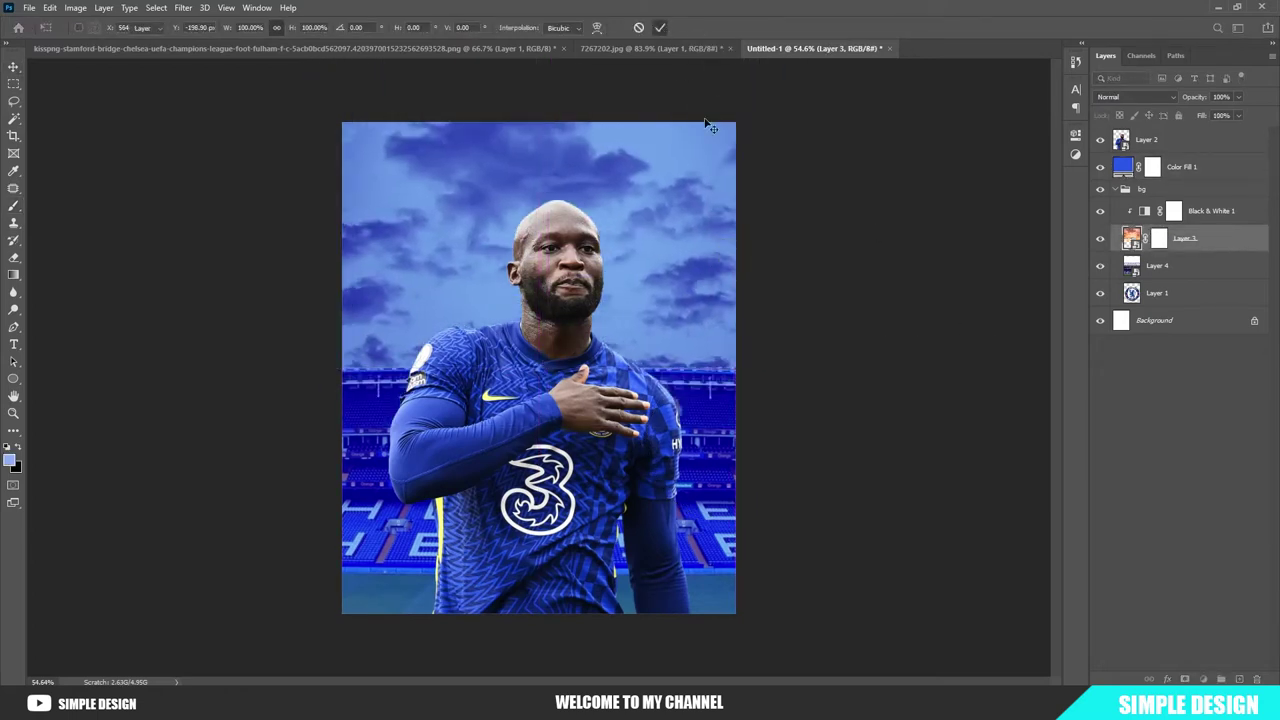
{"action": "key", "text": "Return"}
- Paint Layer 3's mask to reveal the stadium roof, then undo it
{"action": "left_click", "coordinate": [1159, 238]}
{"action": "key", "text": "b"}
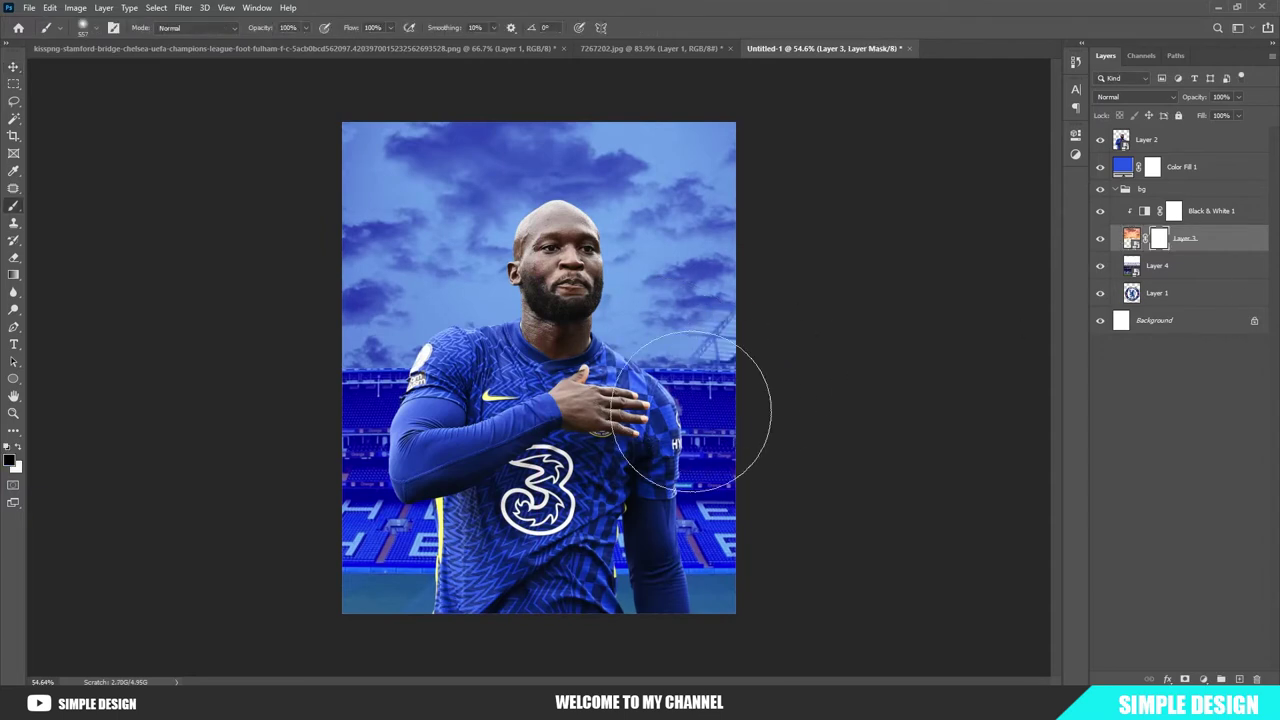
{"action": "left_click_drag", "start_coordinate": [737, 391], "coordinate": [214, 363]}
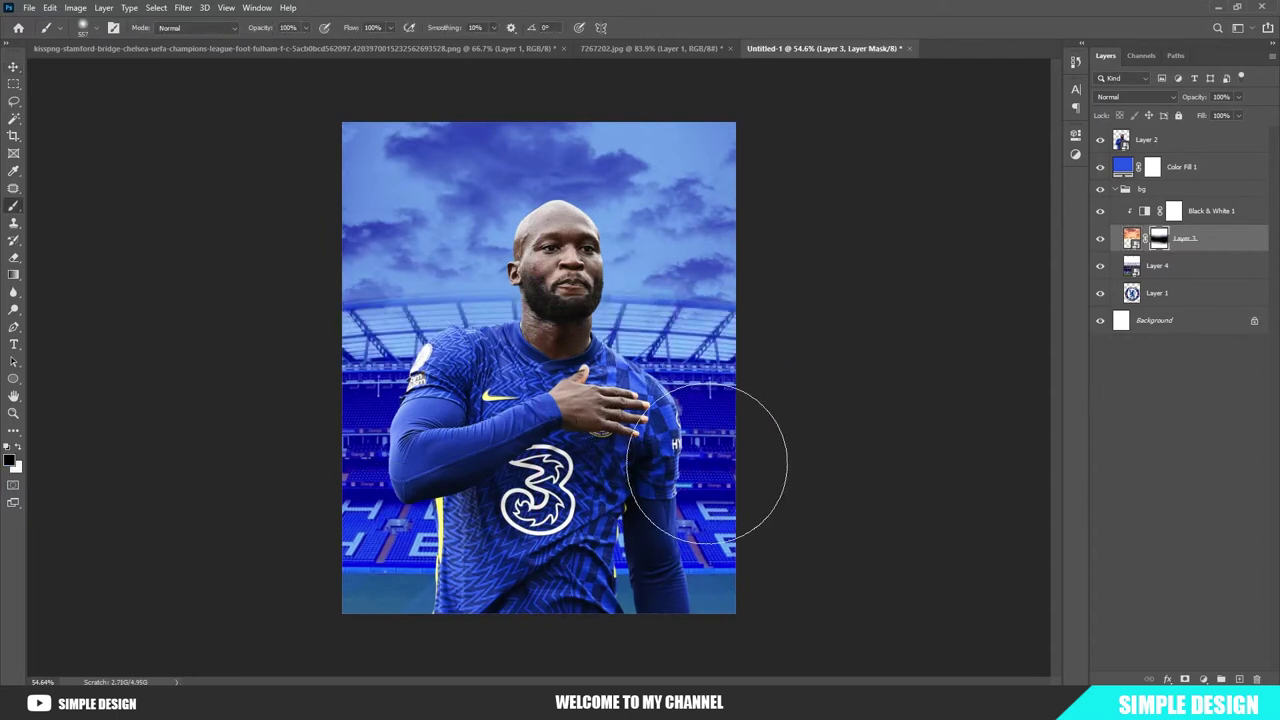
{"action": "key", "text": "ctrl+z"}
- Enlarge the stadium Layer 4 and fit the whole poster on screen
{"action": "key", "text": "v"}
{"action": "left_click", "coordinate": [1222, 266]}
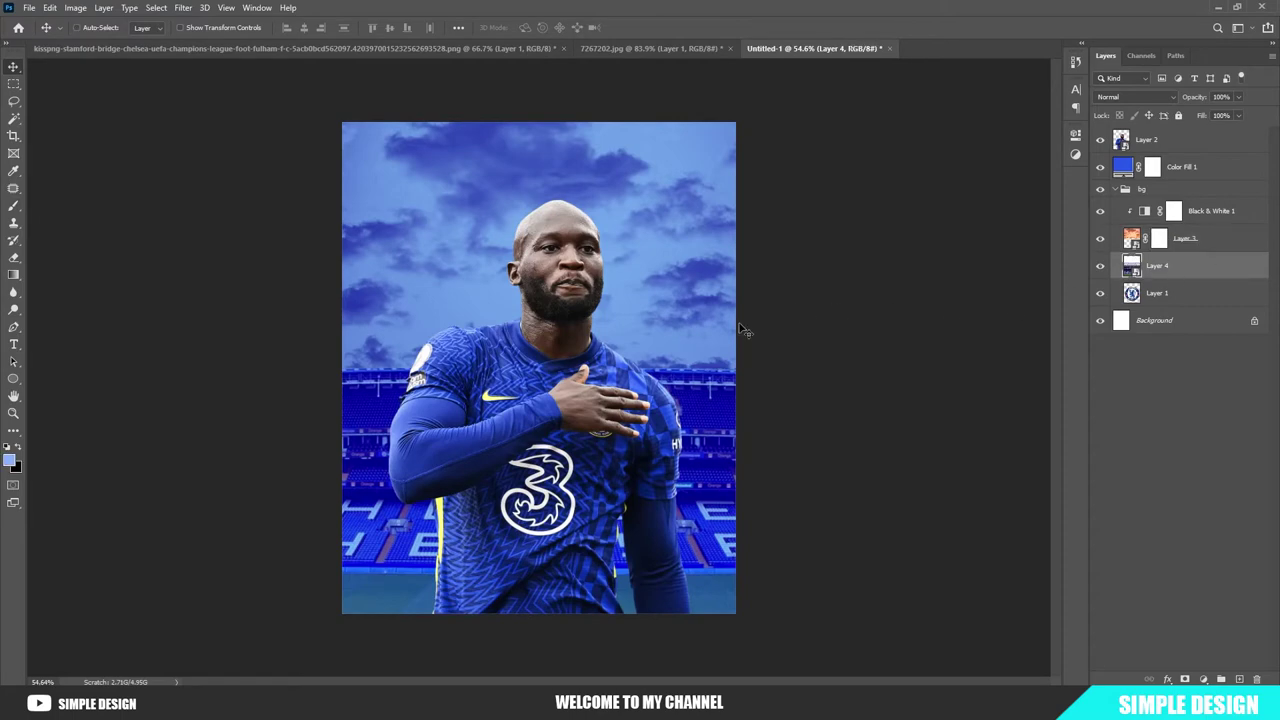
{"action": "key", "text": "ctrl+t"}
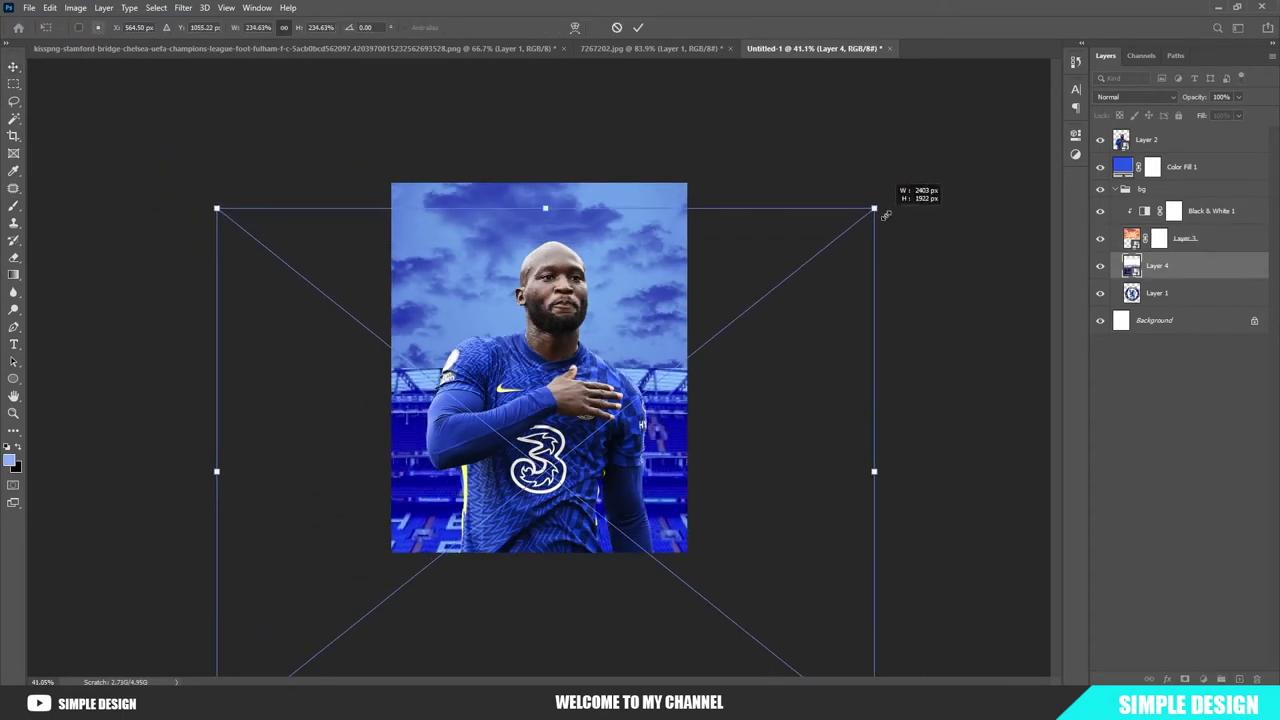
{"action": "left_click_drag", "start_coordinate": [835, 240], "coordinate": [877, 180]}
{"action": "key", "text": "Return"}
{"action": "key", "text": "ctrl+0"}
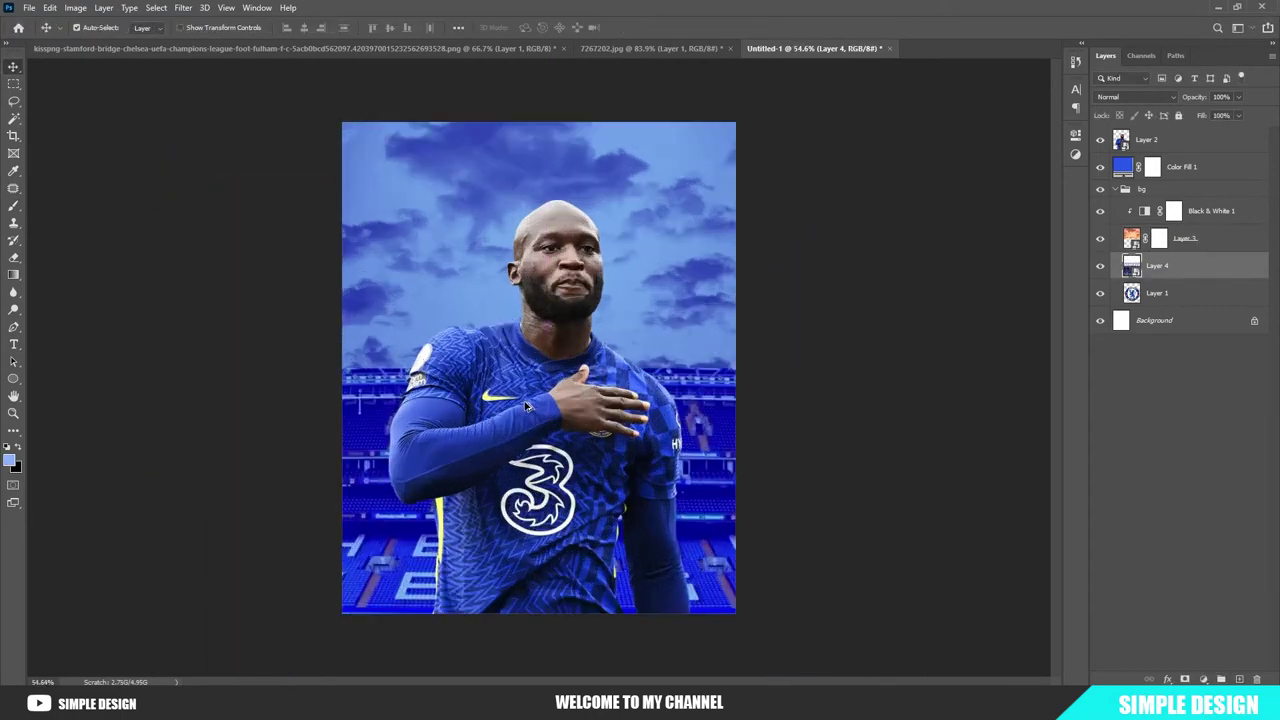
- Mask Layer 3 and a new Layer 4 mask so the stadium roof fades softly into the sky
{"action": "left_click", "coordinate": [1168, 240]}
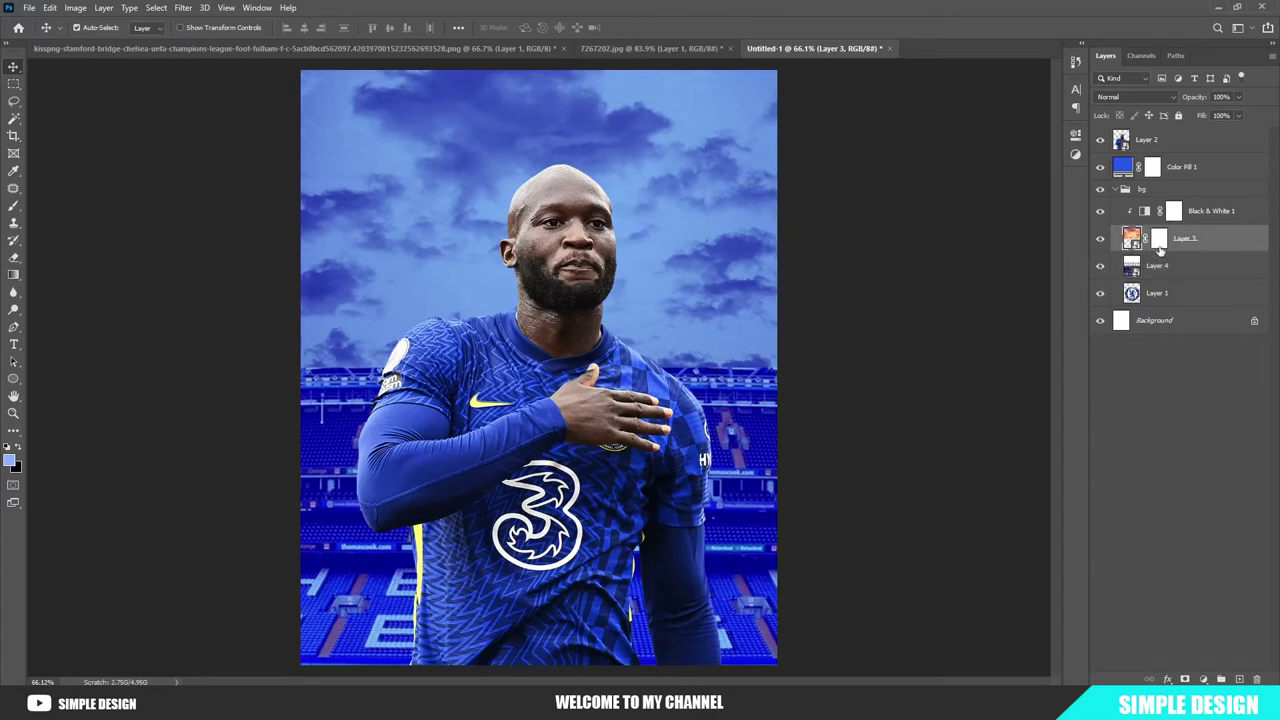
{"action": "key", "text": "b"}
{"action": "left_click_drag", "start_coordinate": [714, 414], "coordinate": [748, 414]}
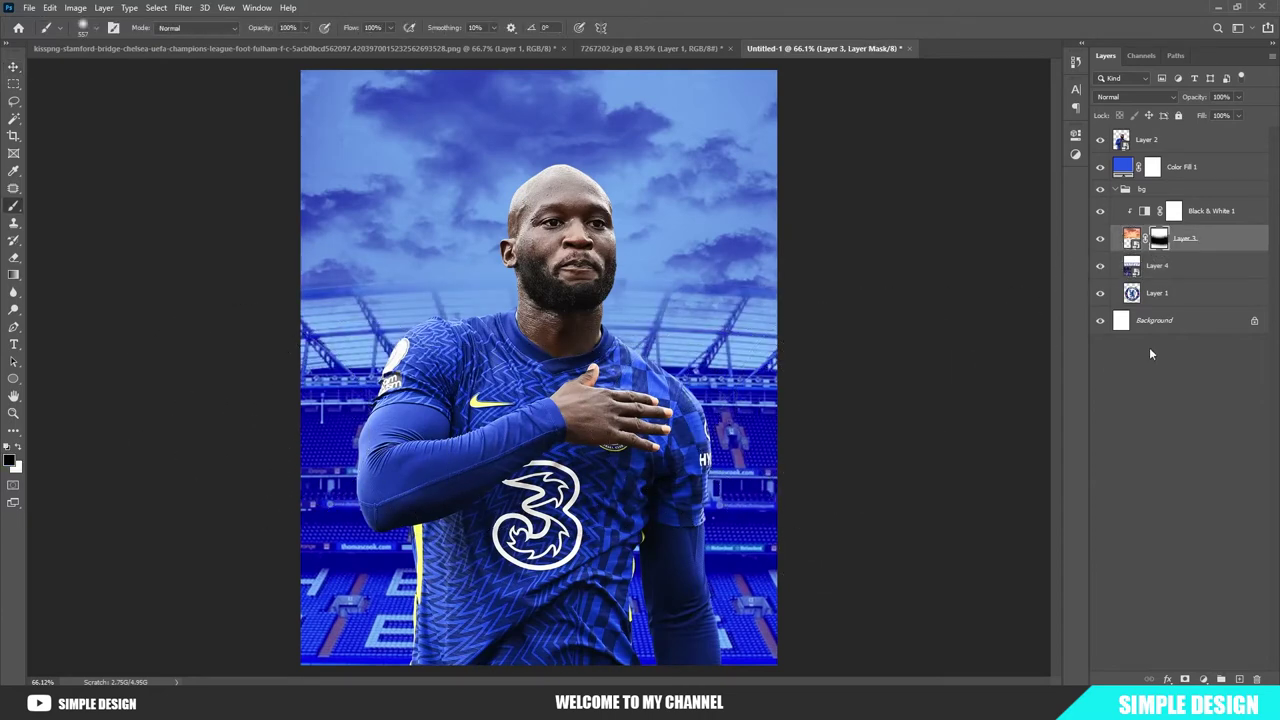
{"action": "left_click", "coordinate": [1186, 274]}
{"action": "left_click", "coordinate": [1185, 679]}
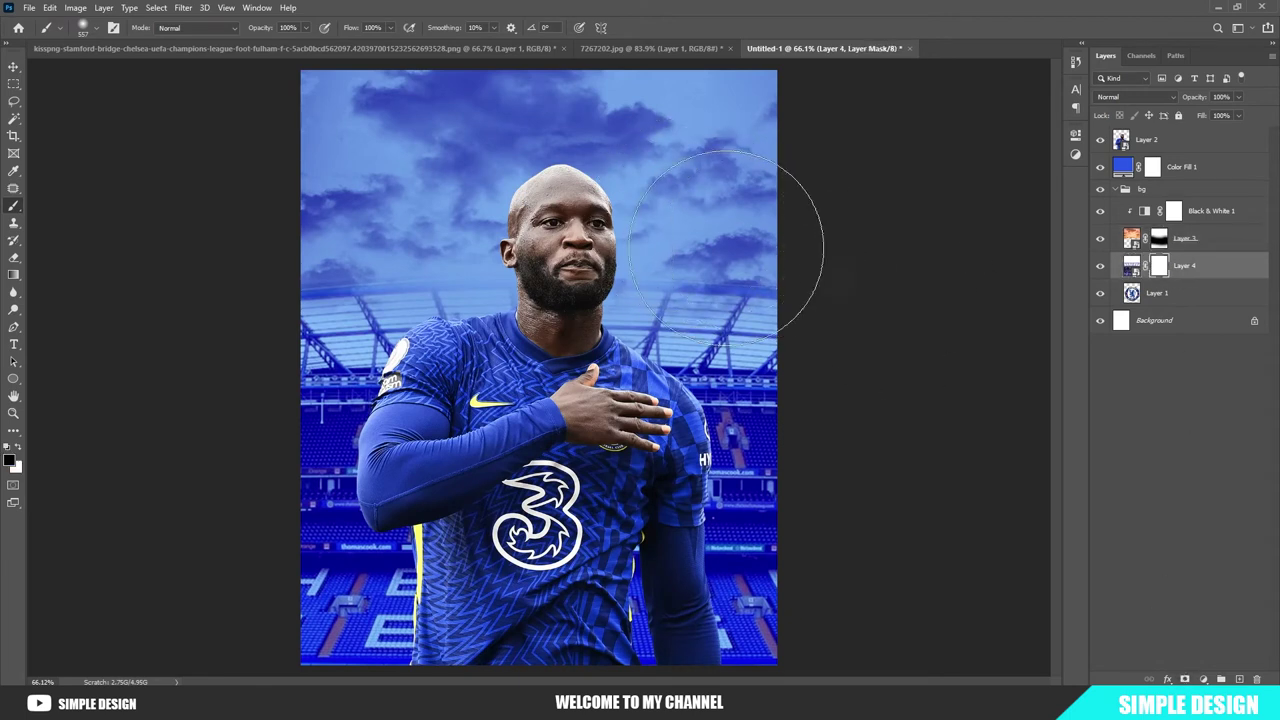
{"action": "right_click", "coordinate": [702, 236]}
{"action": "key", "text": "Escape"}
{"action": "left_click_drag", "start_coordinate": [743, 221], "coordinate": [600, 190]}
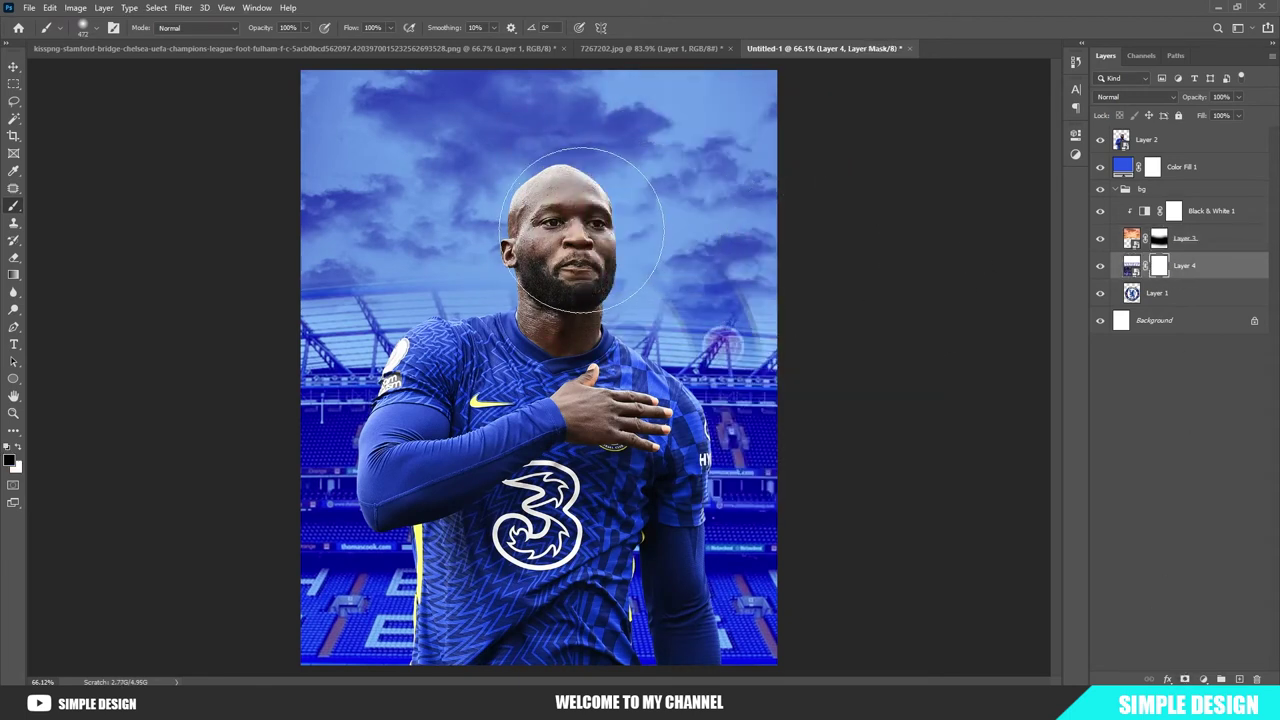
- Hide the crest Layer 1 and lower the sky Layer 3 opacity to 78%
{"action": "left_click", "coordinate": [1100, 293]}
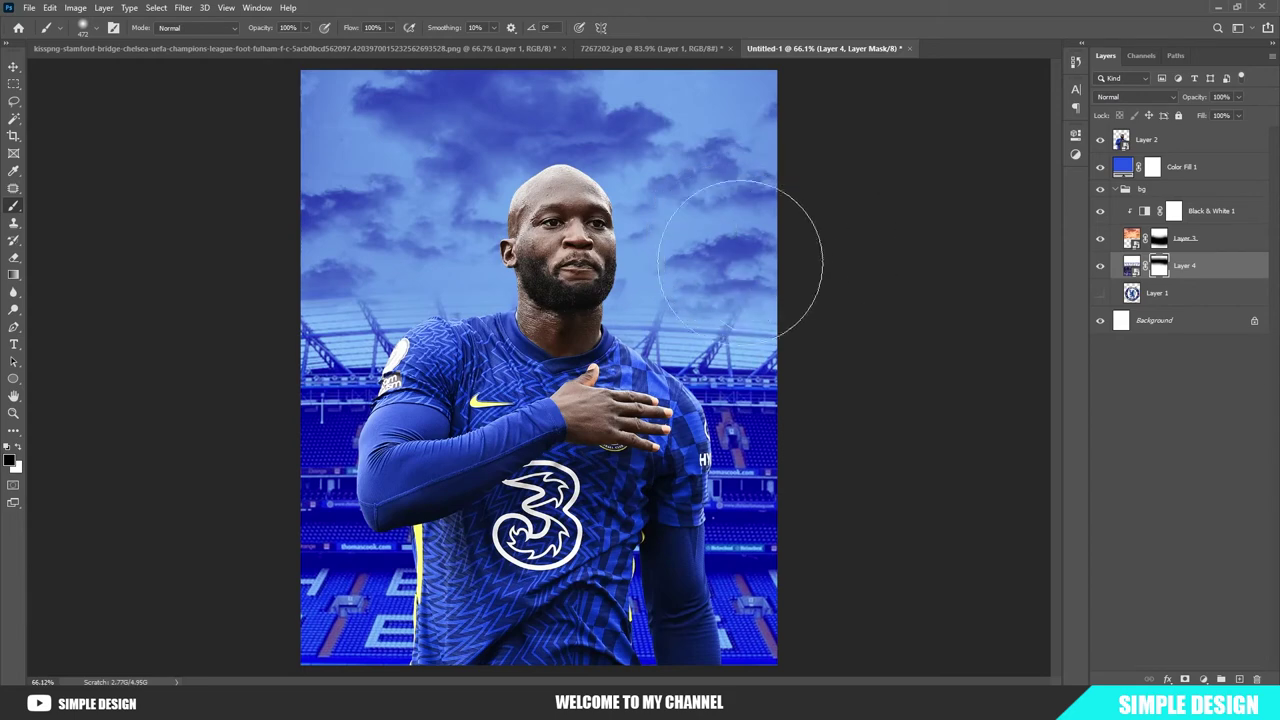
{"action": "scroll", "coordinate": [771, 323], "scroll_direction": "down", "scroll_amount": 2}
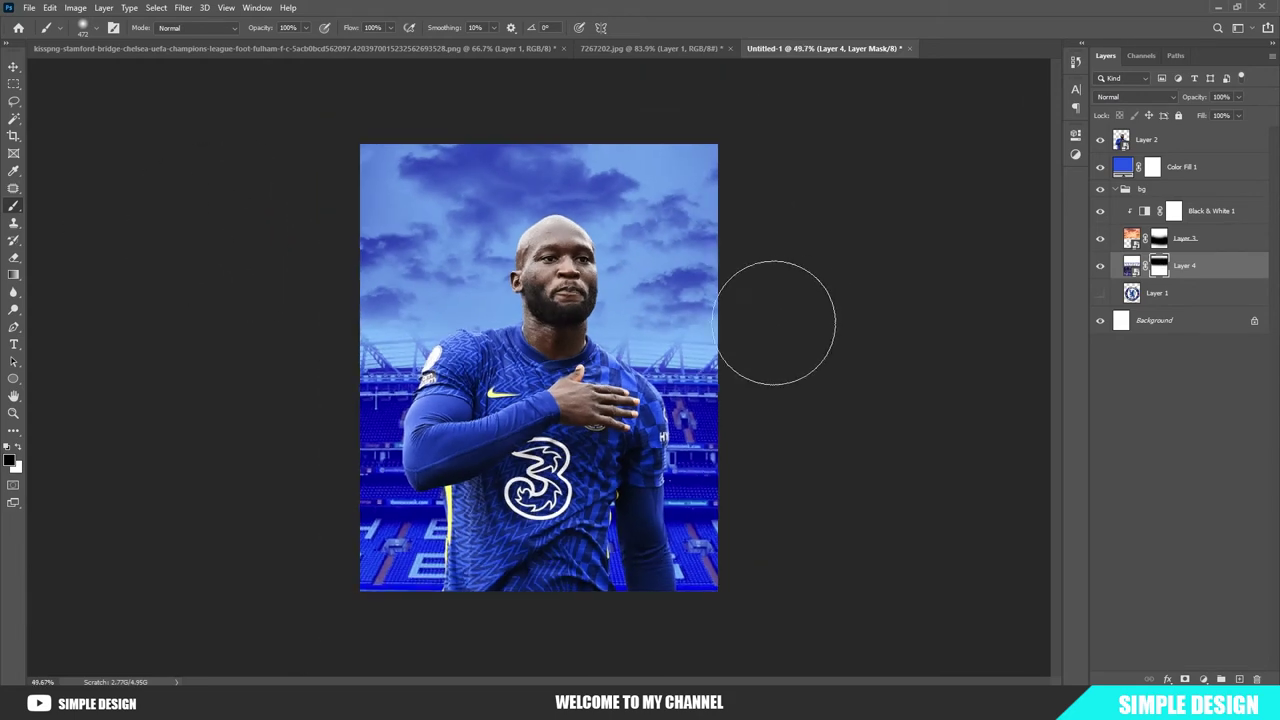
{"action": "scroll", "coordinate": [610, 265], "scroll_direction": "up", "scroll_amount": 1}
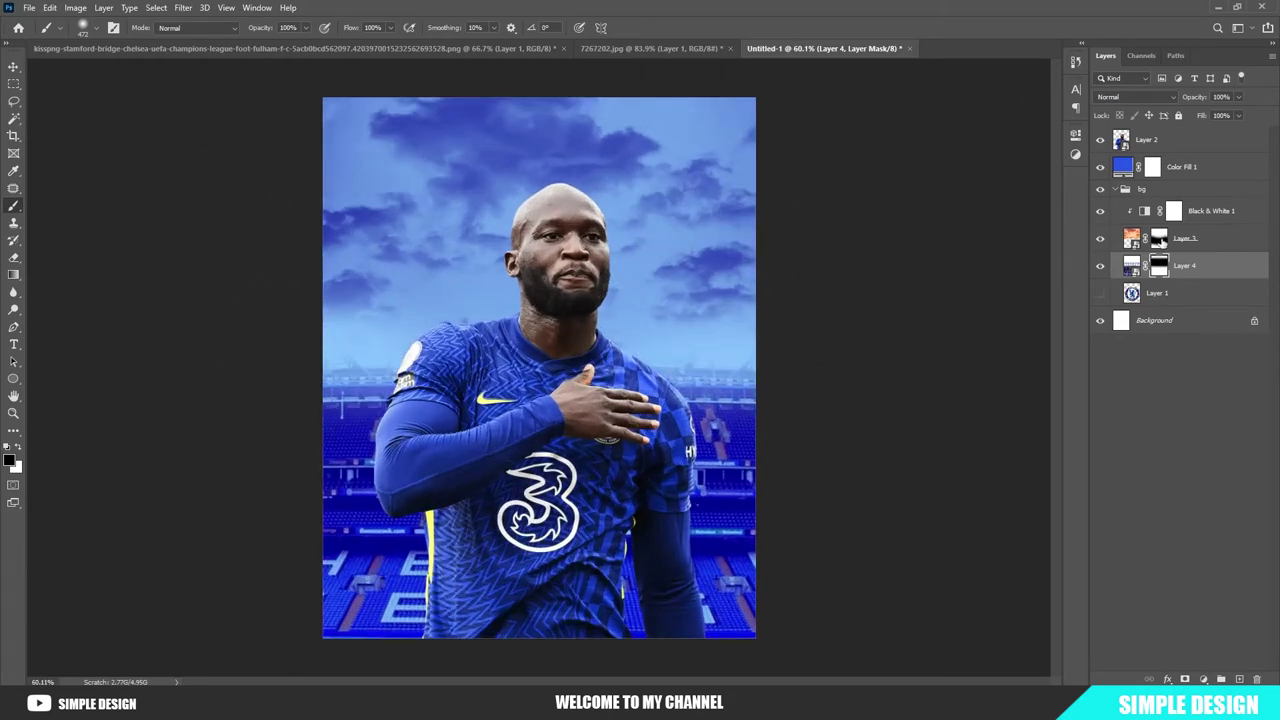
{"action": "left_click", "coordinate": [1158, 238]}
{"action": "key", "text": "x"}
{"action": "scroll", "coordinate": [663, 380], "scroll_direction": "down", "scroll_amount": 2}
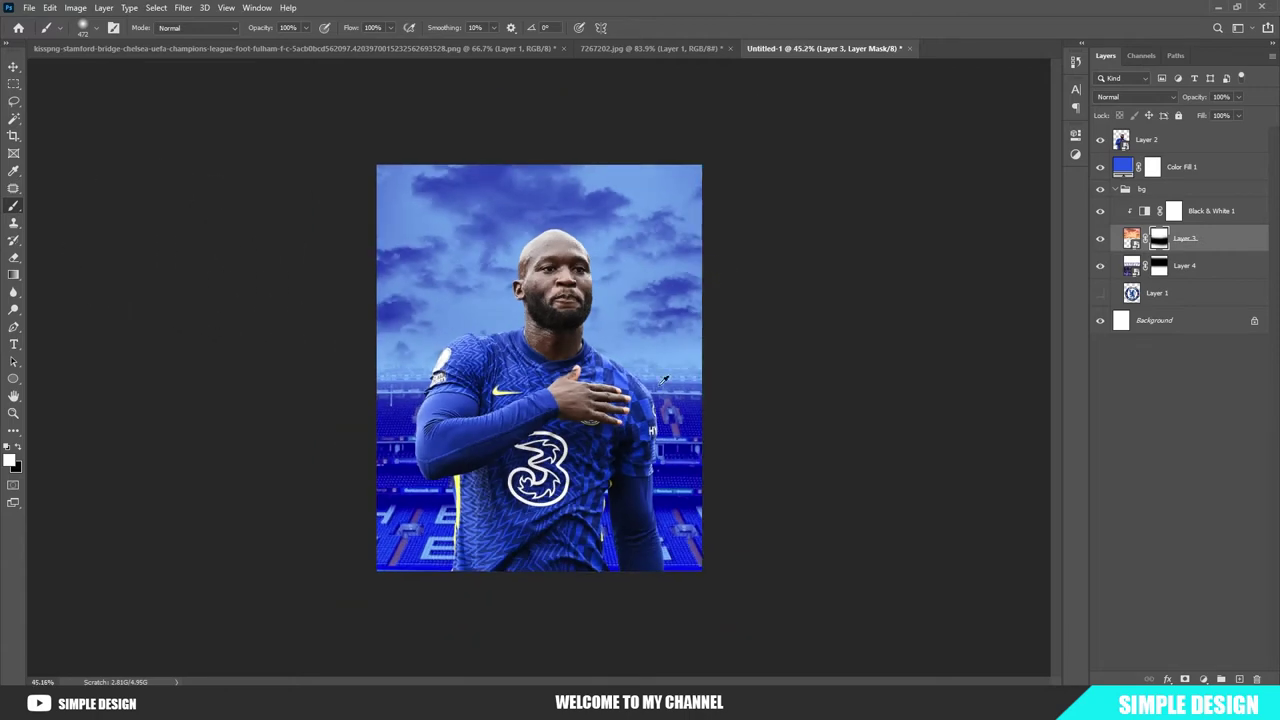
{"action": "scroll", "coordinate": [663, 380], "scroll_direction": "up", "scroll_amount": 1}
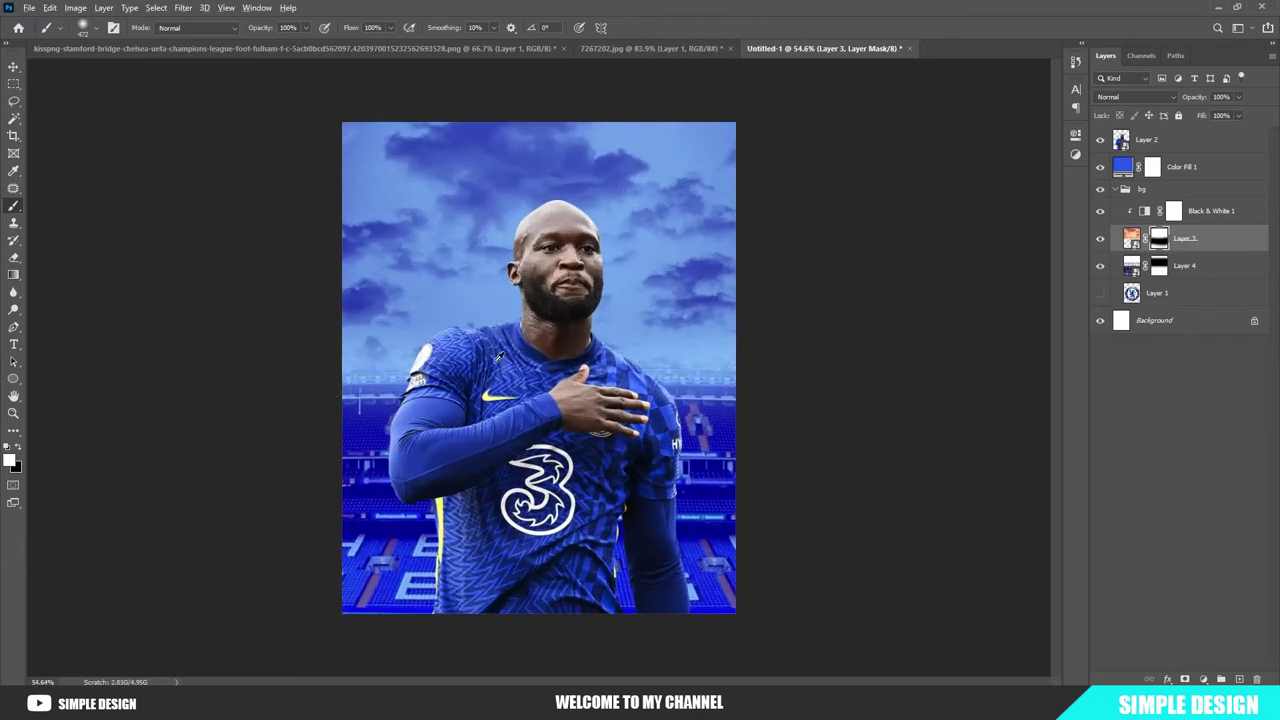
{"action": "scroll", "coordinate": [882, 381], "scroll_direction": "down", "scroll_amount": 1}
{"action": "scroll", "coordinate": [882, 381], "scroll_direction": "up", "scroll_amount": 1}
{"action": "mouse_move", "coordinate": [1199, 101]}
{"action": "left_mouse_down"}
{"action": "mouse_move", "coordinate": [1164, 97]}
{"action": "mouse_move", "coordinate": [1214, 101]}
{"action": "left_mouse_up"}
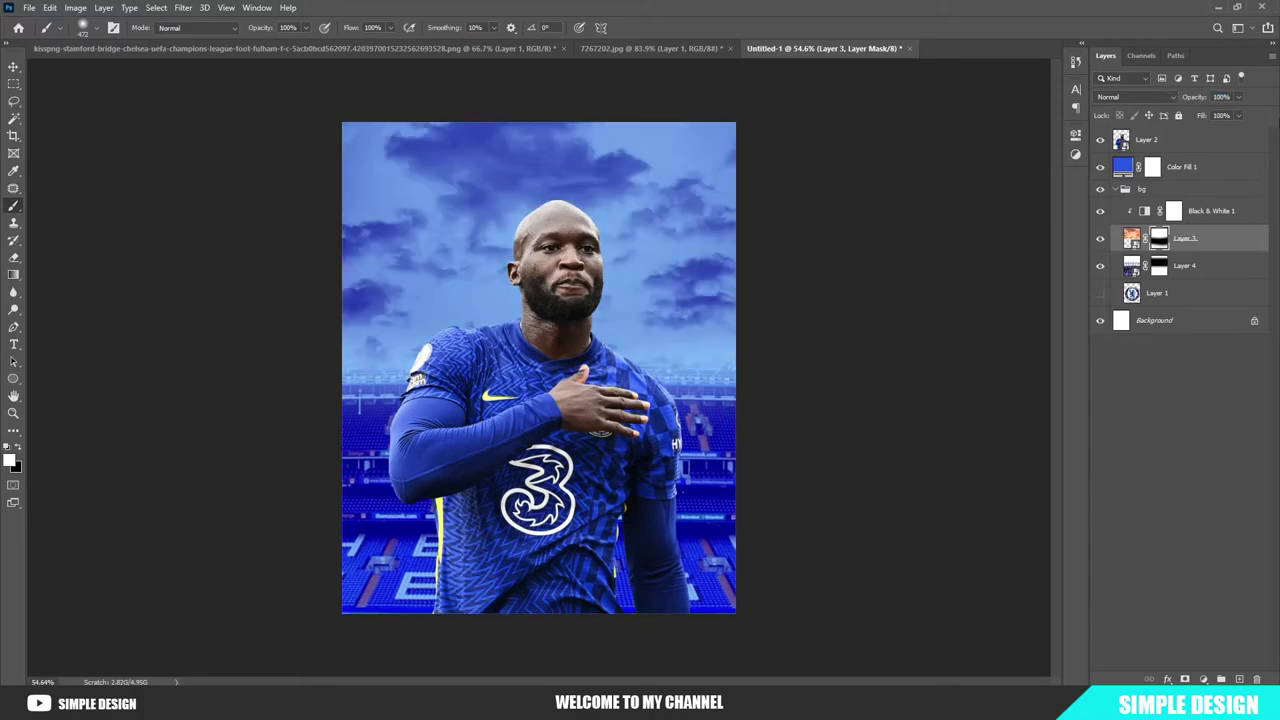
{"action": "left_click", "coordinate": [1148, 471]}
{"action": "scroll", "coordinate": [575, 332], "scroll_direction": "up", "scroll_amount": 3}
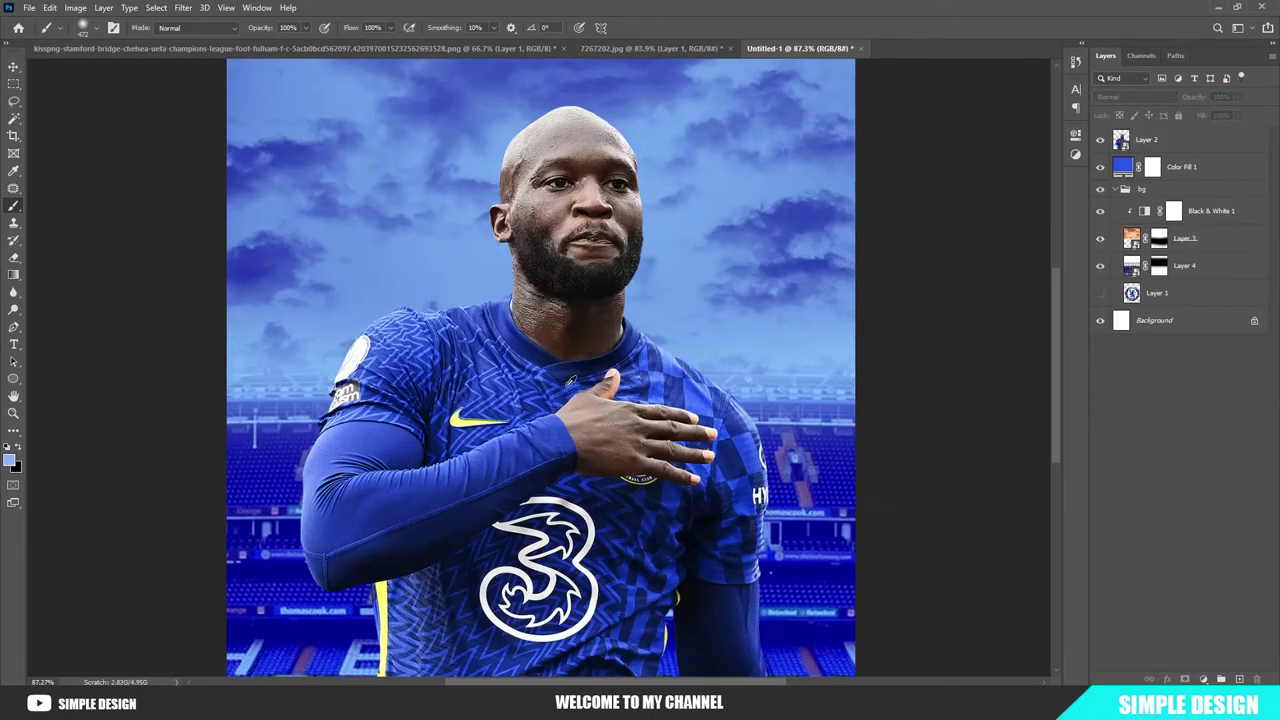
{"action": "scroll", "coordinate": [544, 439], "scroll_direction": "down", "scroll_amount": 2}
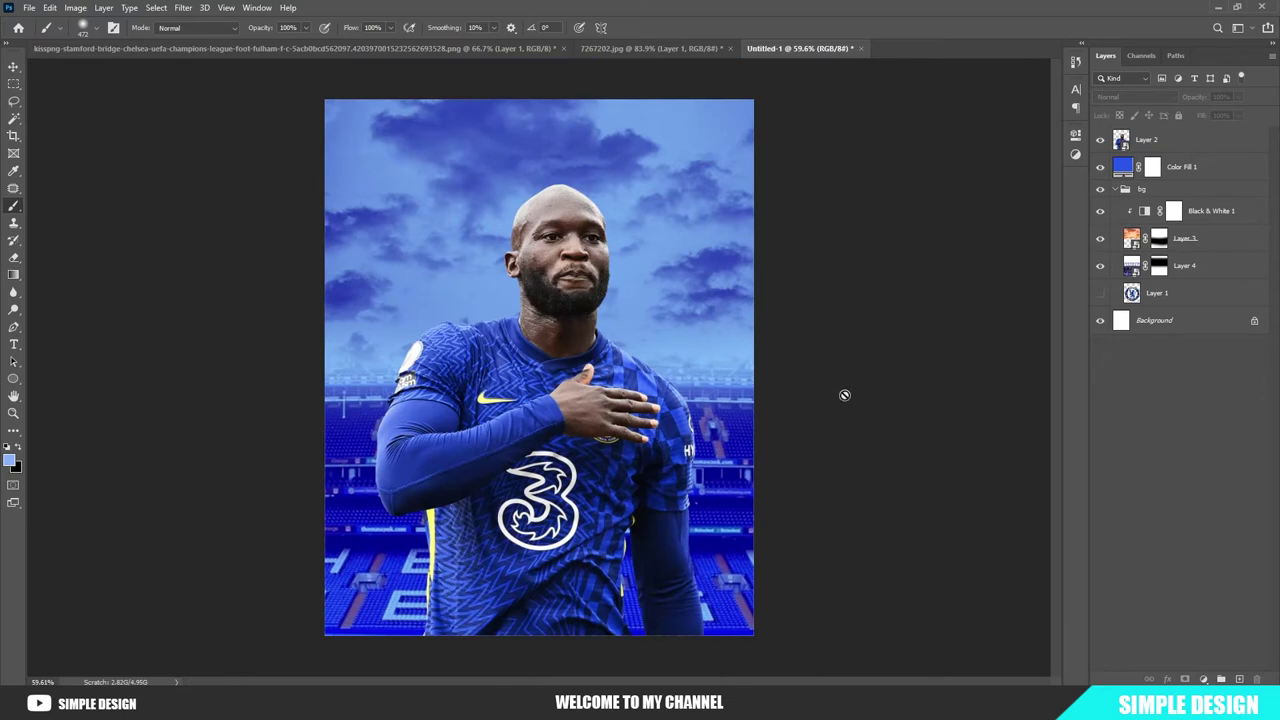
- Apply a Gaussian Blur smart filter to the stadium Layer 4
{"action": "left_click", "coordinate": [1140, 266]}
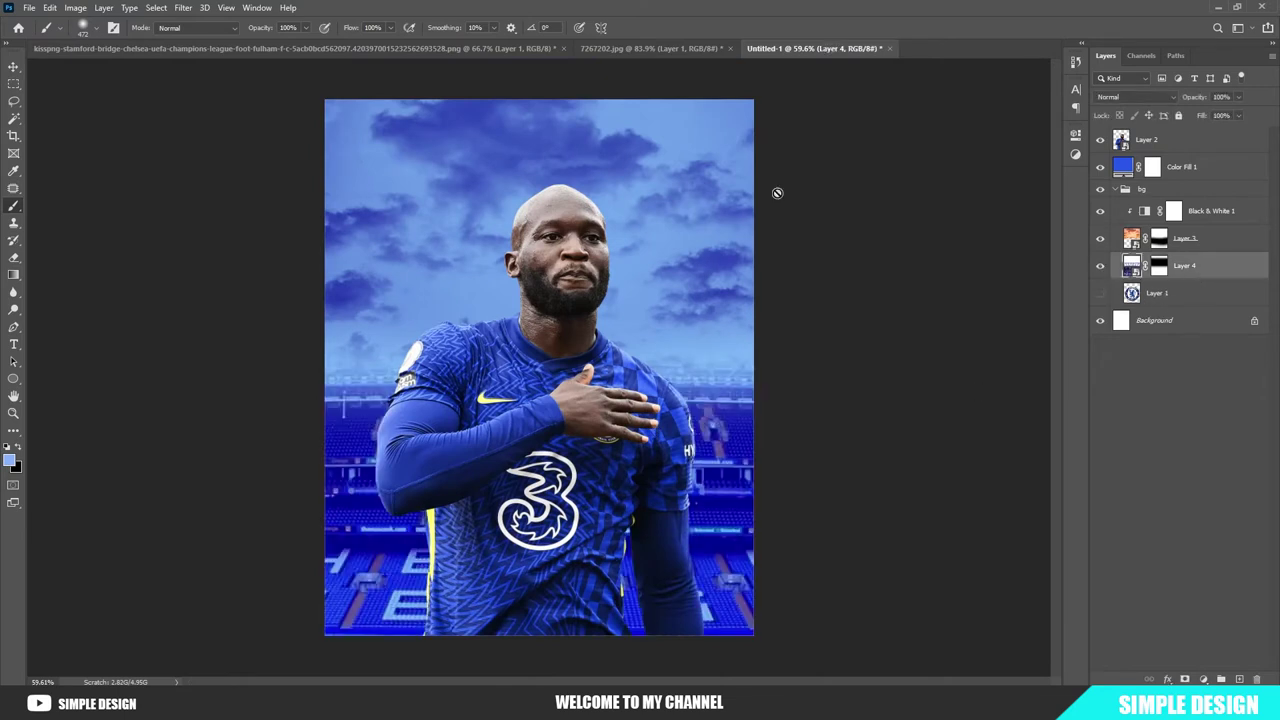
{"action": "left_click", "coordinate": [183, 8]}
{"action": "mouse_move", "coordinate": [191, 158]}
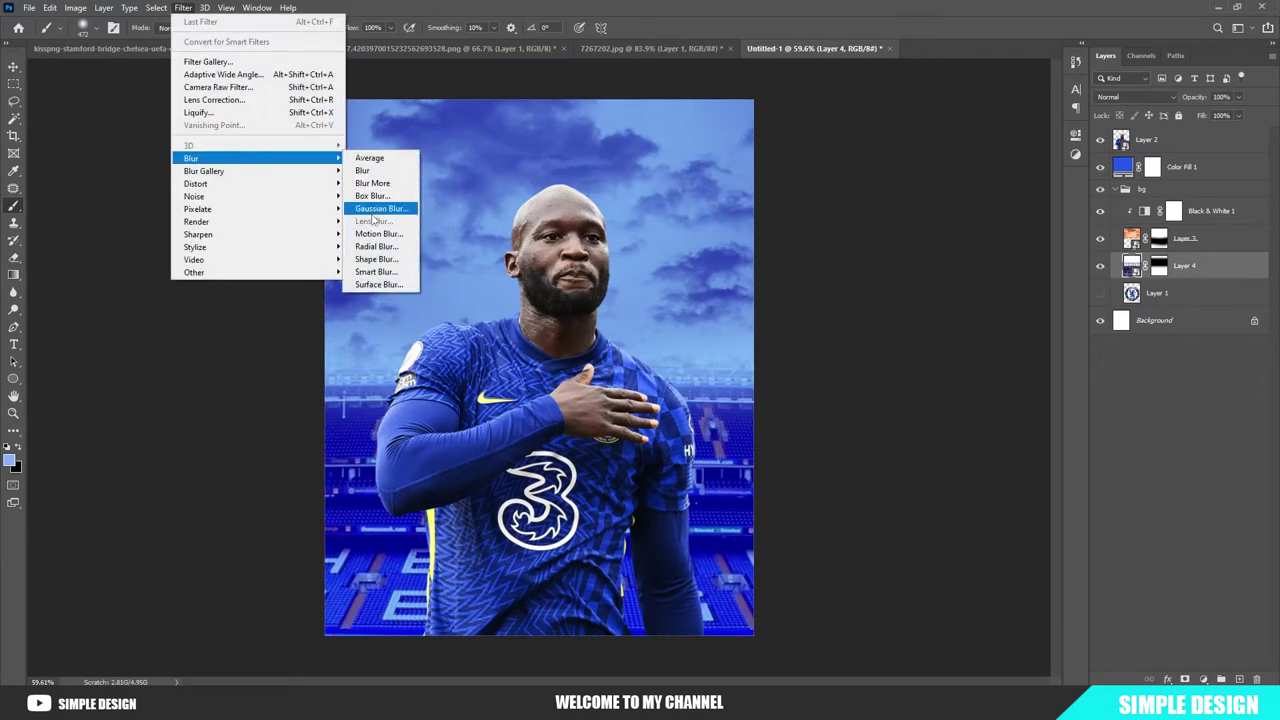
{"action": "left_click", "coordinate": [375, 208]}
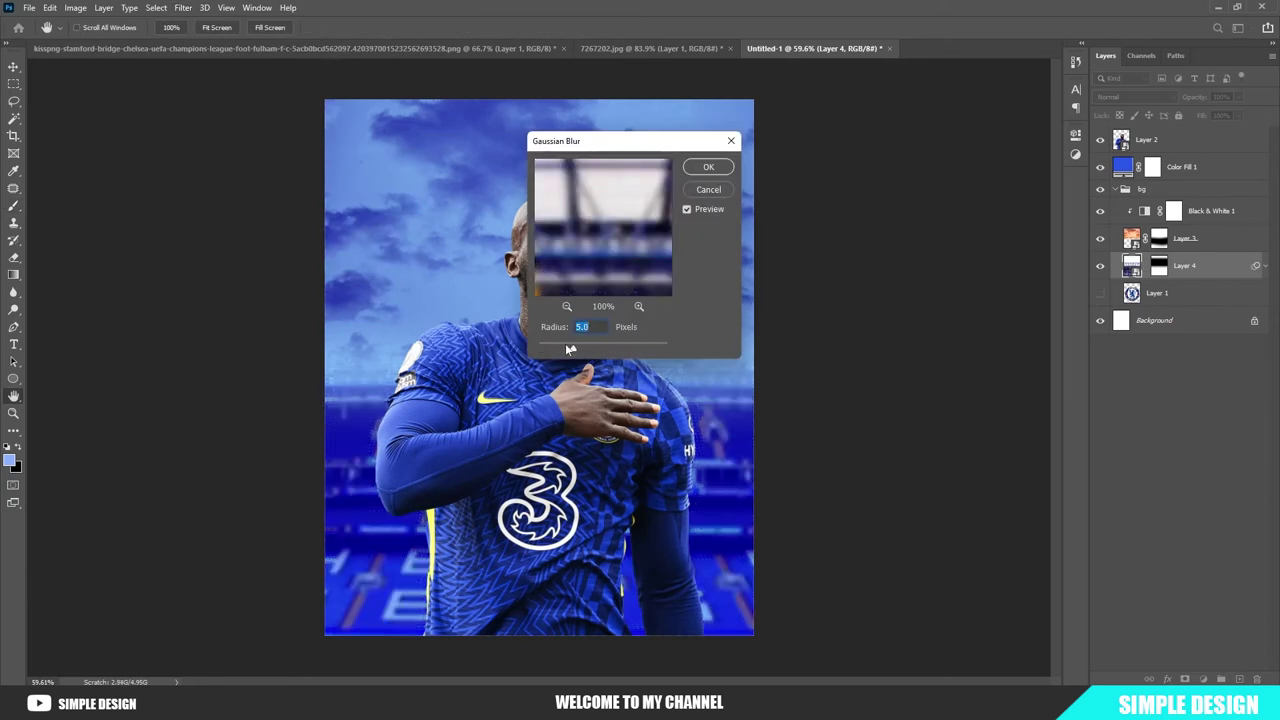
{"action": "mouse_move", "coordinate": [574, 346]}
{"action": "left_mouse_down"}
{"action": "mouse_move", "coordinate": [614, 351]}
{"action": "mouse_move", "coordinate": [568, 350]}
{"action": "left_mouse_up"}
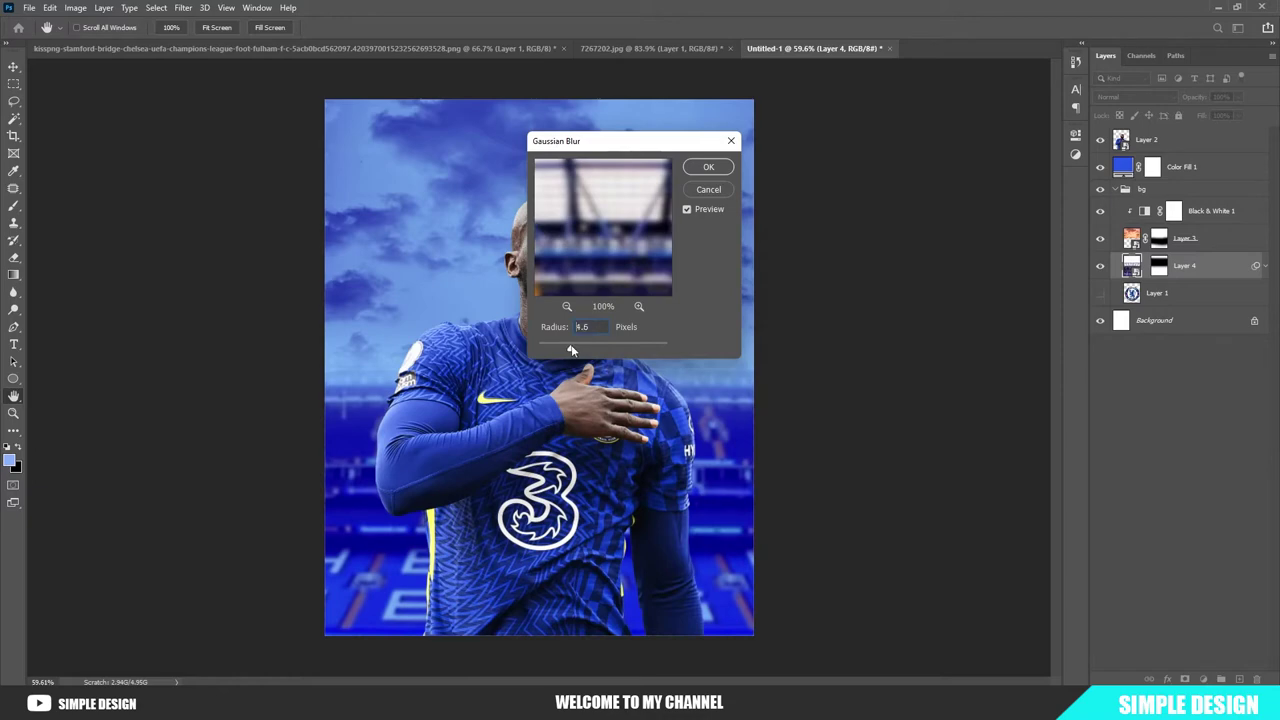
{"action": "left_click", "coordinate": [708, 167]}
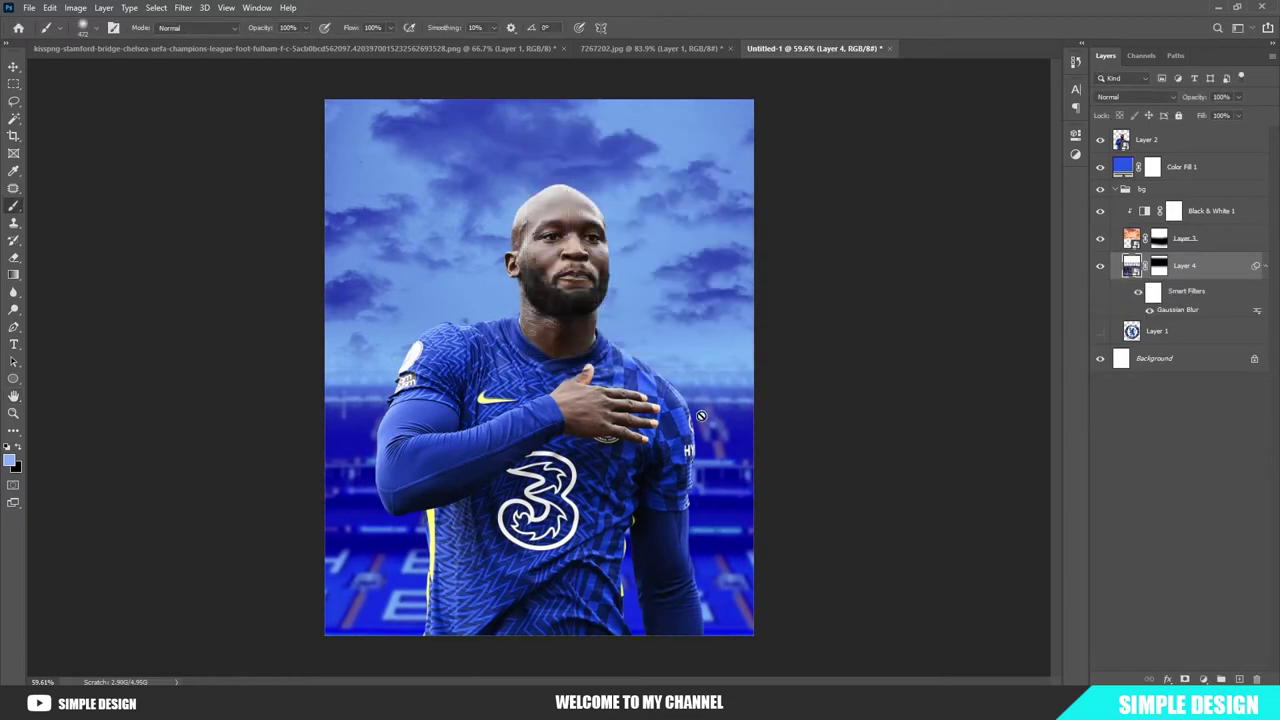
- Nudge the player layer slightly lower on the poster
{"action": "scroll", "coordinate": [701, 415], "scroll_direction": "up", "scroll_amount": 1}
{"action": "scroll", "coordinate": [690, 405], "scroll_direction": "down", "scroll_amount": 1}
{"action": "scroll", "coordinate": [686, 403], "scroll_direction": "down", "scroll_amount": 1}
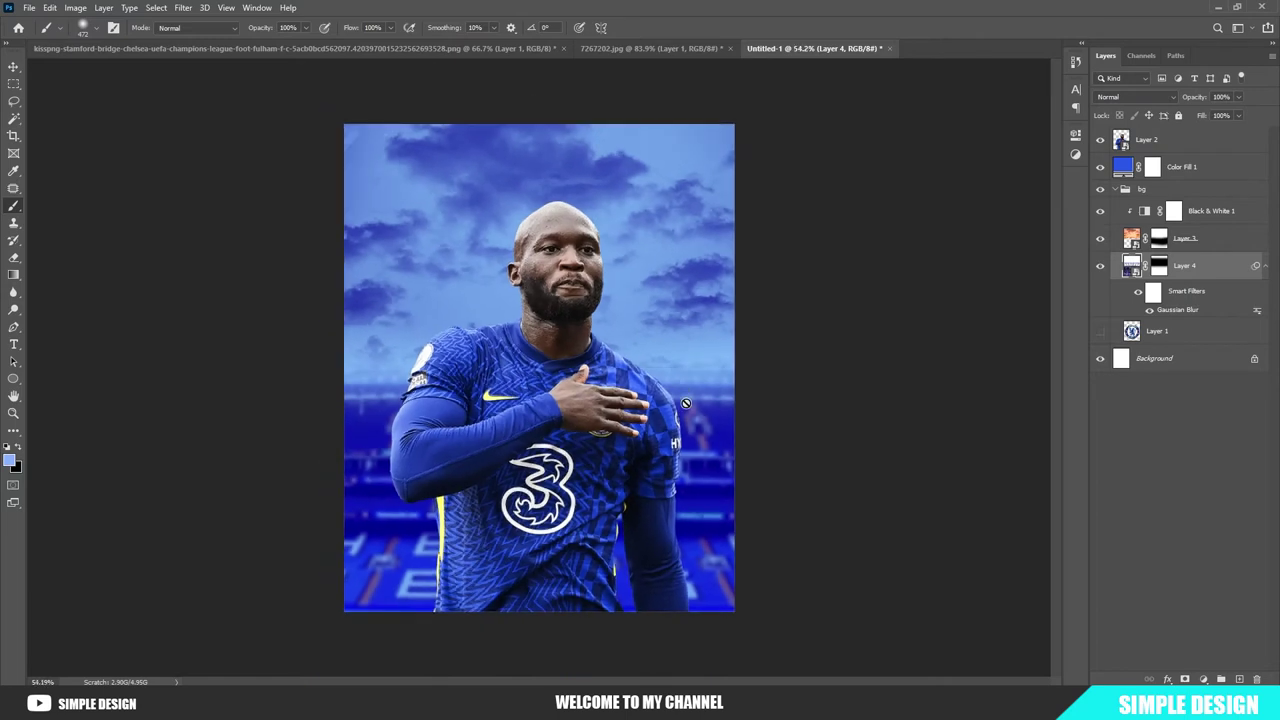
{"action": "key", "text": "v"}
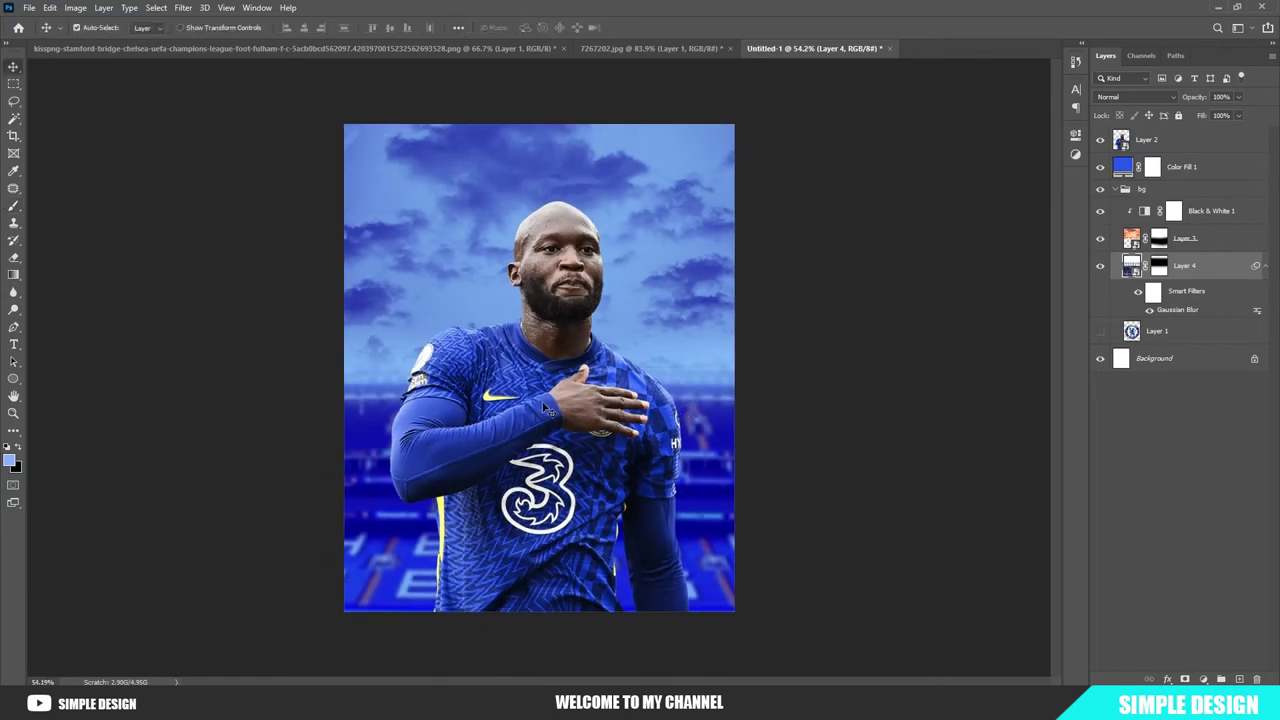
{"action": "left_click_drag", "start_coordinate": [550, 412], "coordinate": [549, 433]}
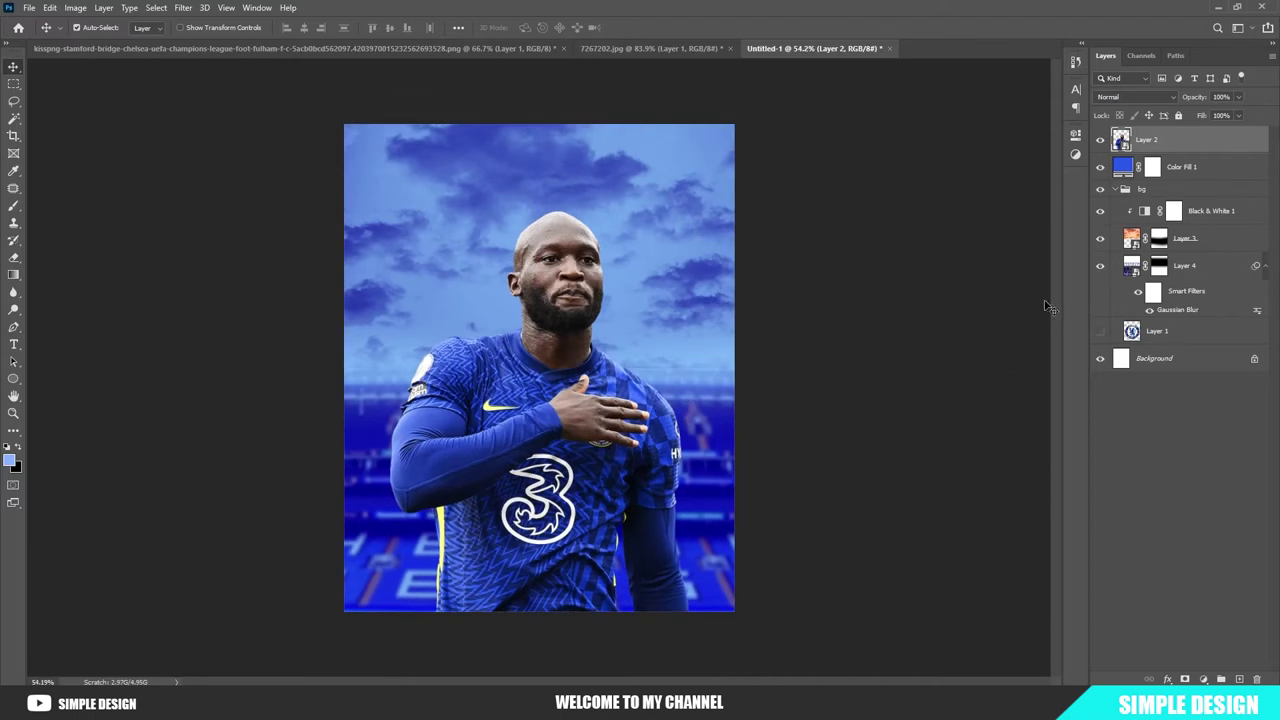
- Show the Chelsea crest layer, move it into the bg group above Color Fill 1, and position it so CHELSEA shows fully
{"action": "left_click", "coordinate": [1265, 266]}
{"action": "left_click", "coordinate": [1100, 293]}
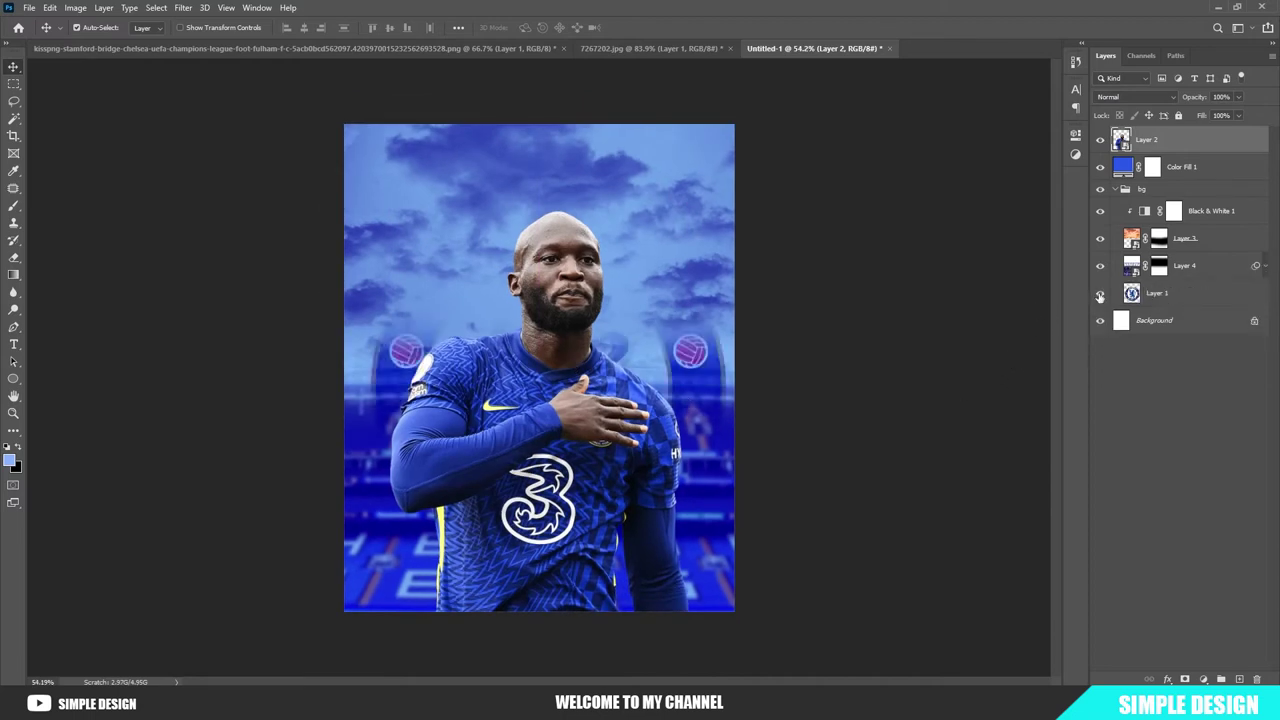
{"action": "left_click_drag", "start_coordinate": [1176, 300], "coordinate": [1176, 203]}
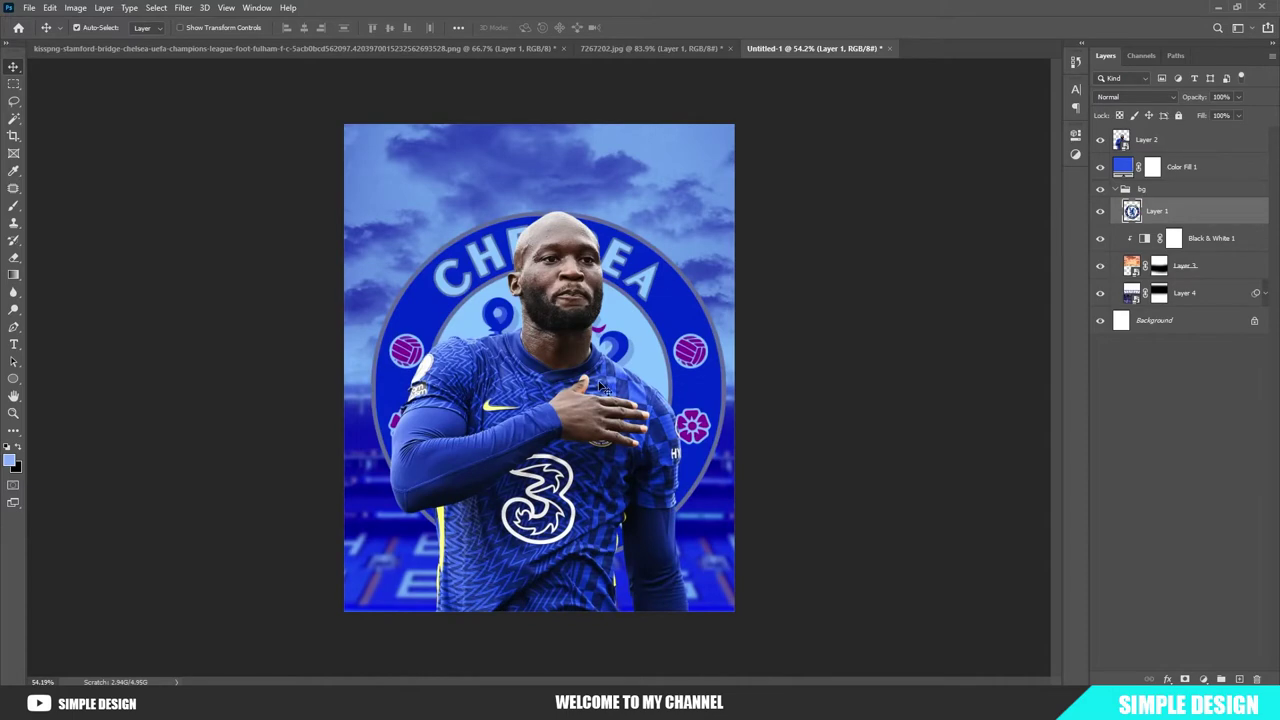
{"action": "key", "text": "ctrl+t"}
{"action": "left_click_drag", "start_coordinate": [641, 357], "coordinate": [670, 243]}
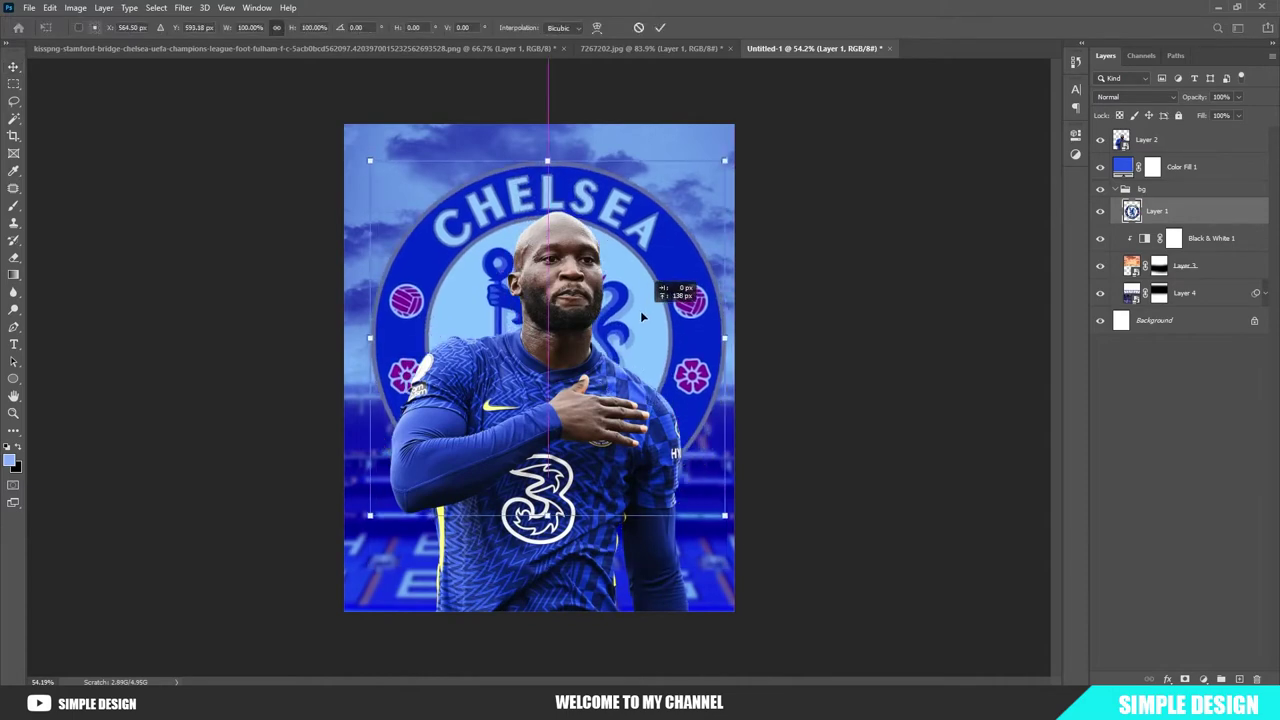
{"action": "left_click", "coordinate": [660, 27]}
{"action": "left_click_drag", "start_coordinate": [1178, 211], "coordinate": [1165, 160]}
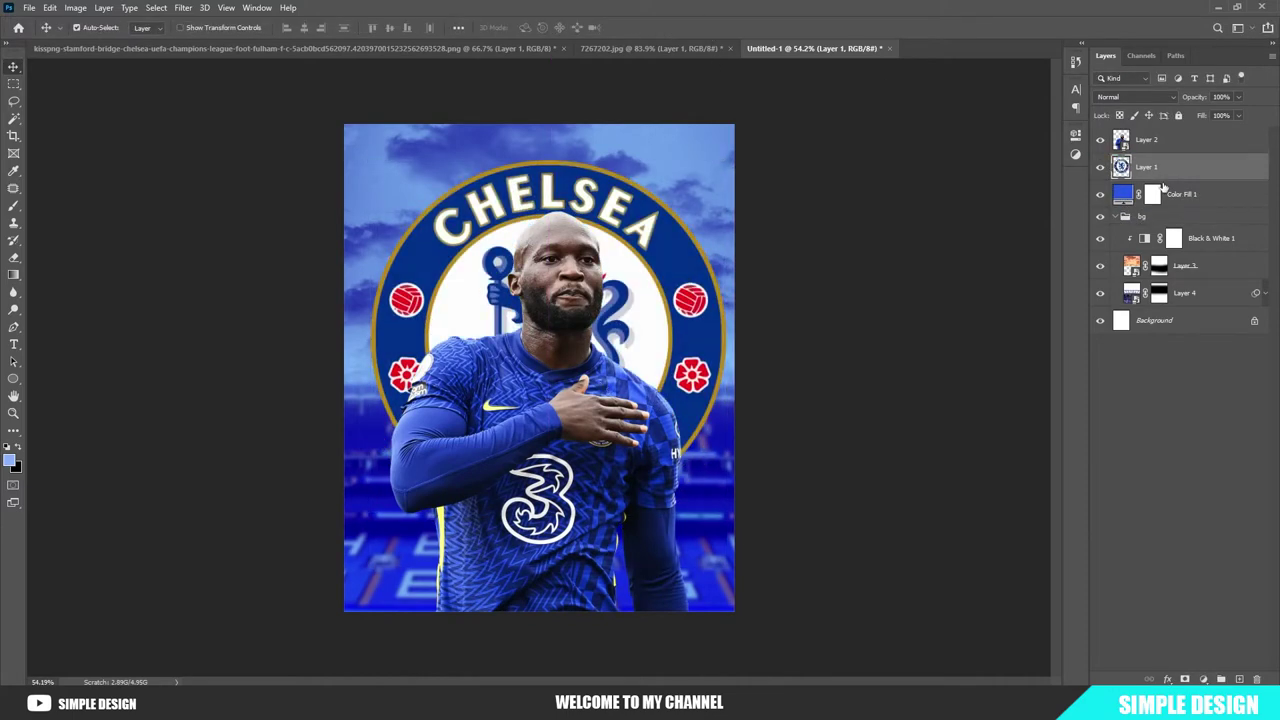
- Set the crest layer to Screen blend mode at 74% opacity
{"action": "left_click", "coordinate": [1157, 97]}
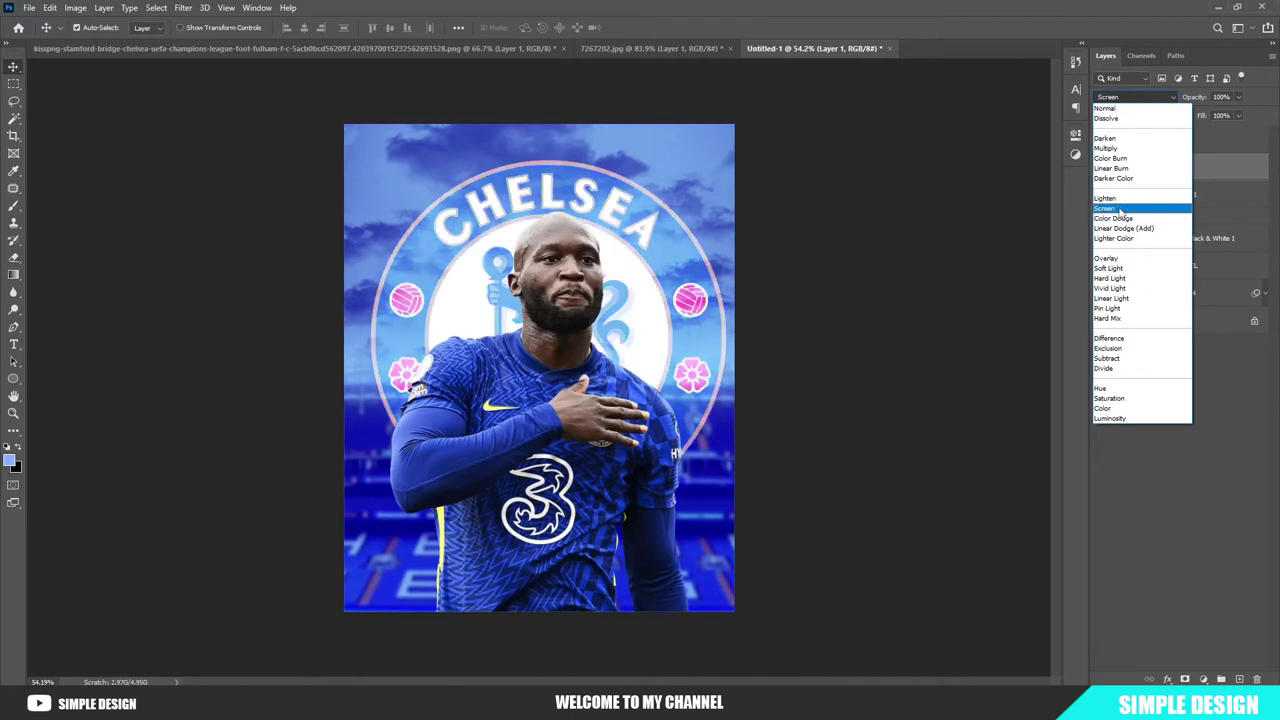
{"action": "left_click", "coordinate": [1120, 208]}
{"action": "left_click", "coordinate": [1183, 415]}
{"action": "left_click", "coordinate": [1190, 168]}
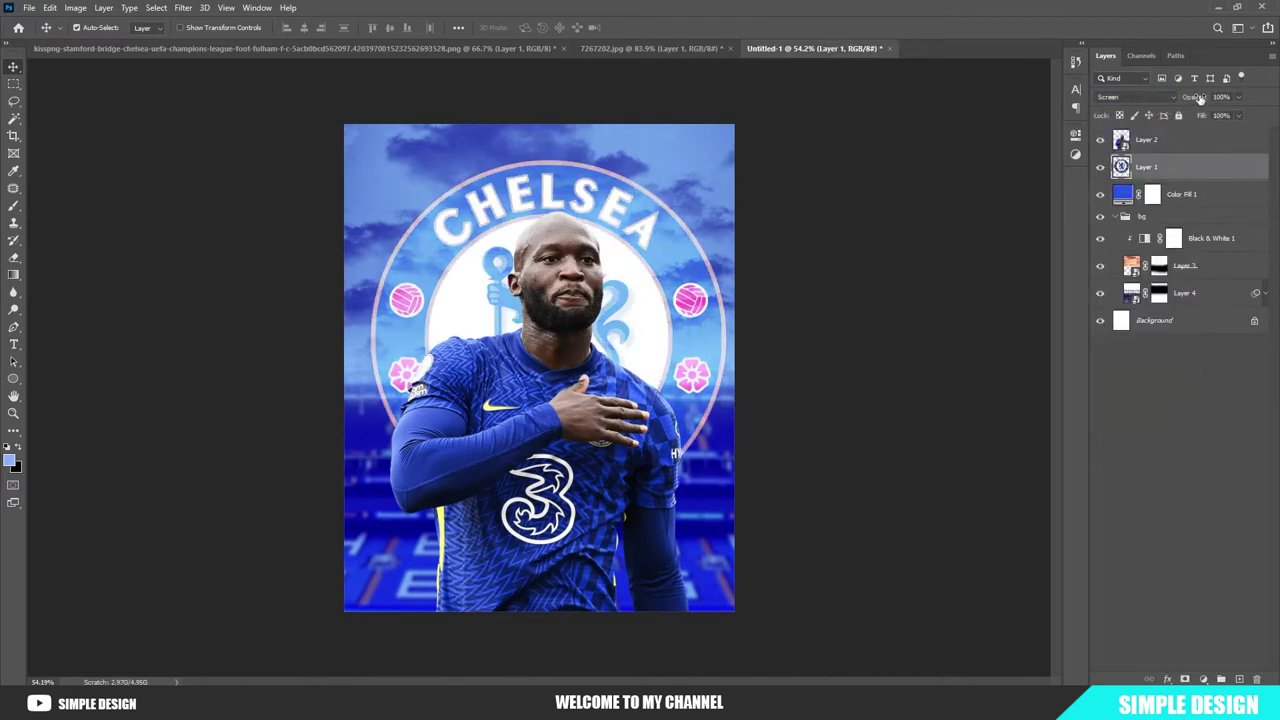
{"action": "left_click_drag", "start_coordinate": [1196, 97], "coordinate": [1183, 97]}
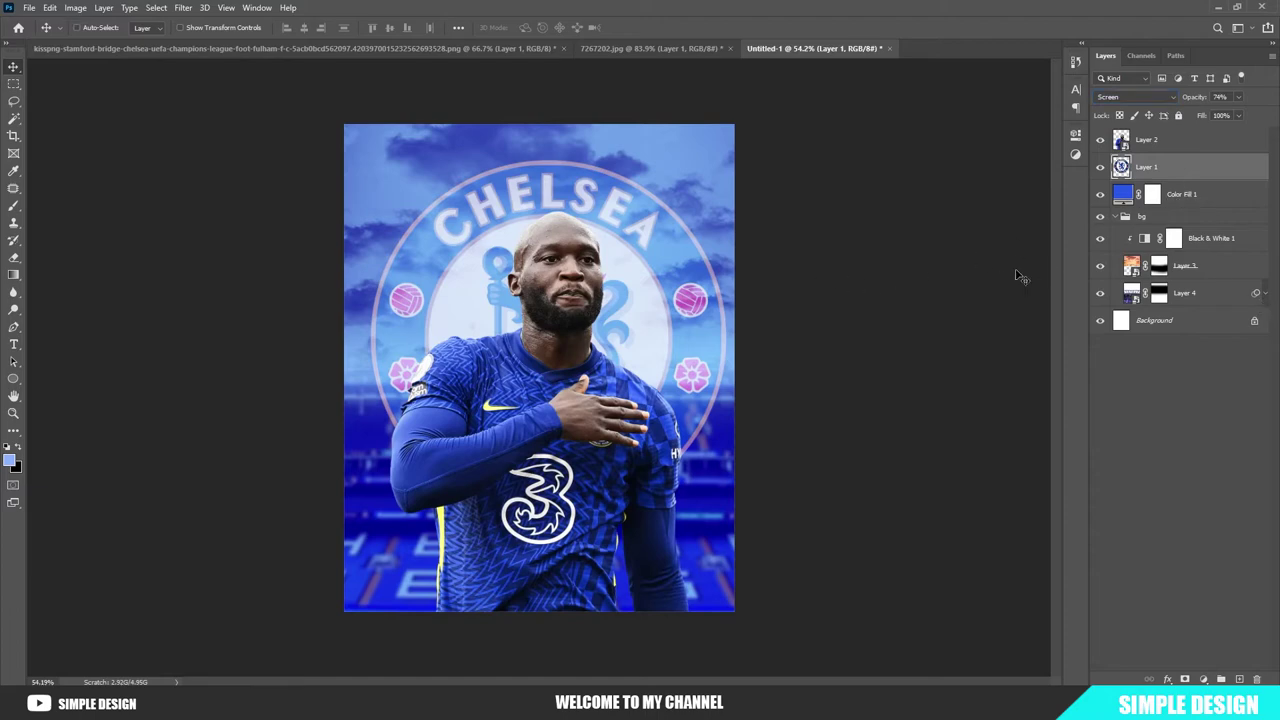
- Scale the crest down to about 78%, raise it to 90% opacity, and lower it behind the player
{"action": "key", "text": "ctrl+t"}
{"action": "left_click_drag", "start_coordinate": [726, 166], "coordinate": [685, 173]}
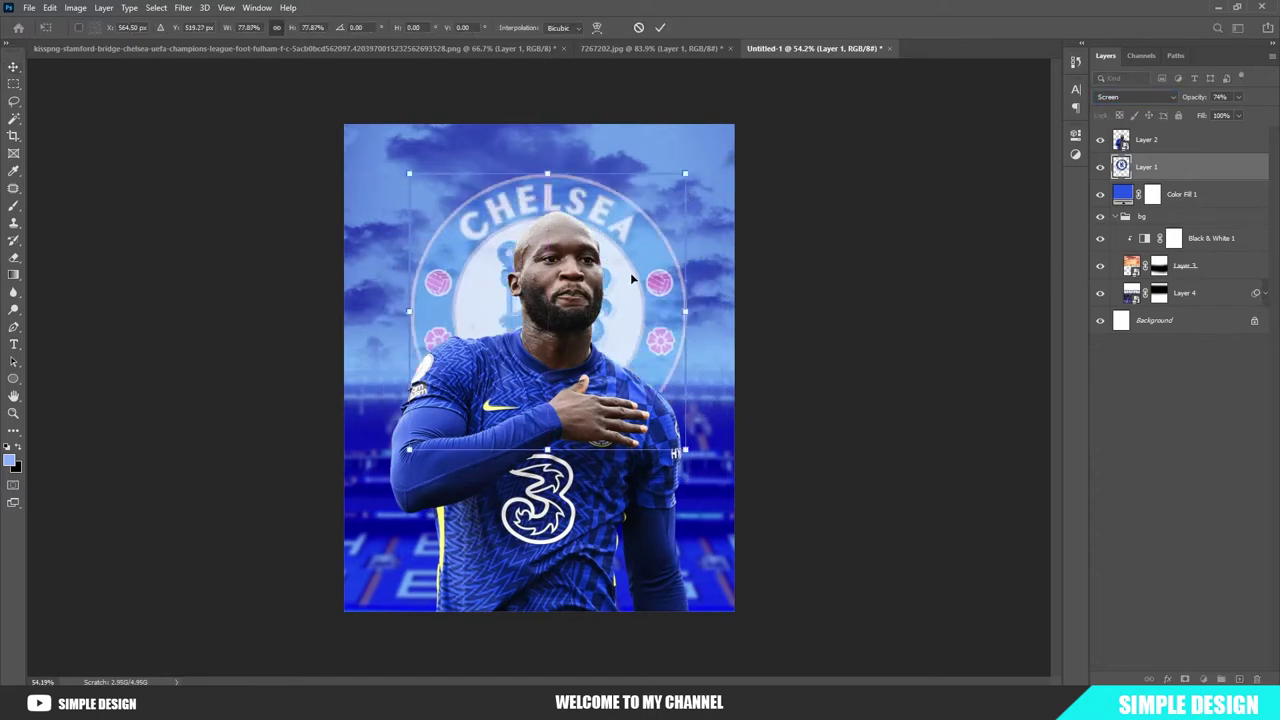
{"action": "left_click", "coordinate": [660, 27]}
{"action": "key", "text": "ctrl+0"}
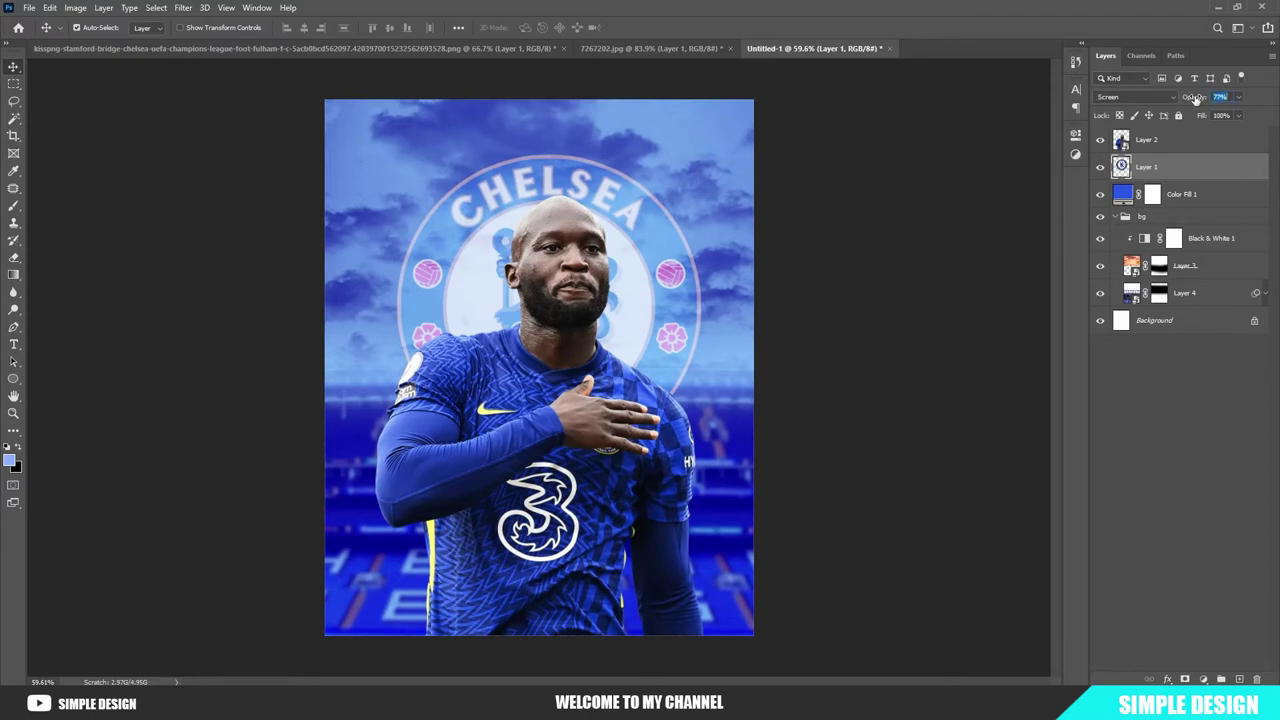
{"action": "left_click_drag", "start_coordinate": [1196, 97], "coordinate": [1200, 96]}
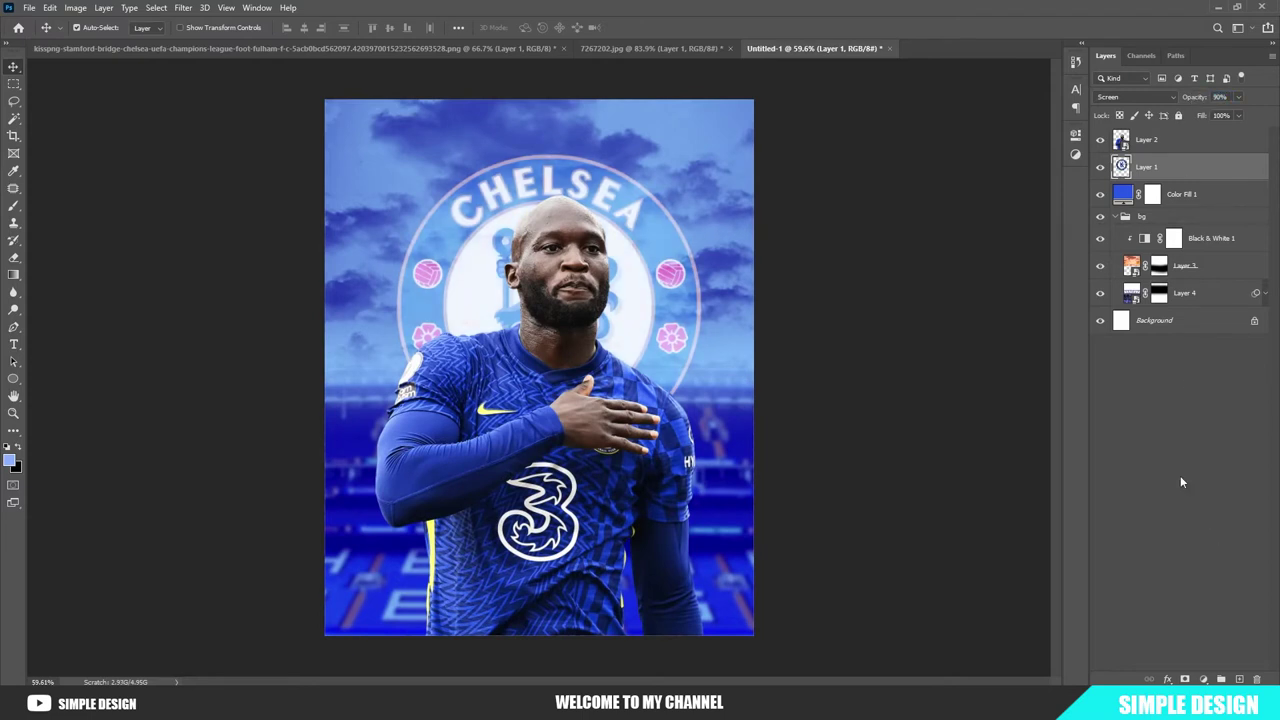
{"action": "left_click_drag", "start_coordinate": [672, 310], "coordinate": [680, 360]}
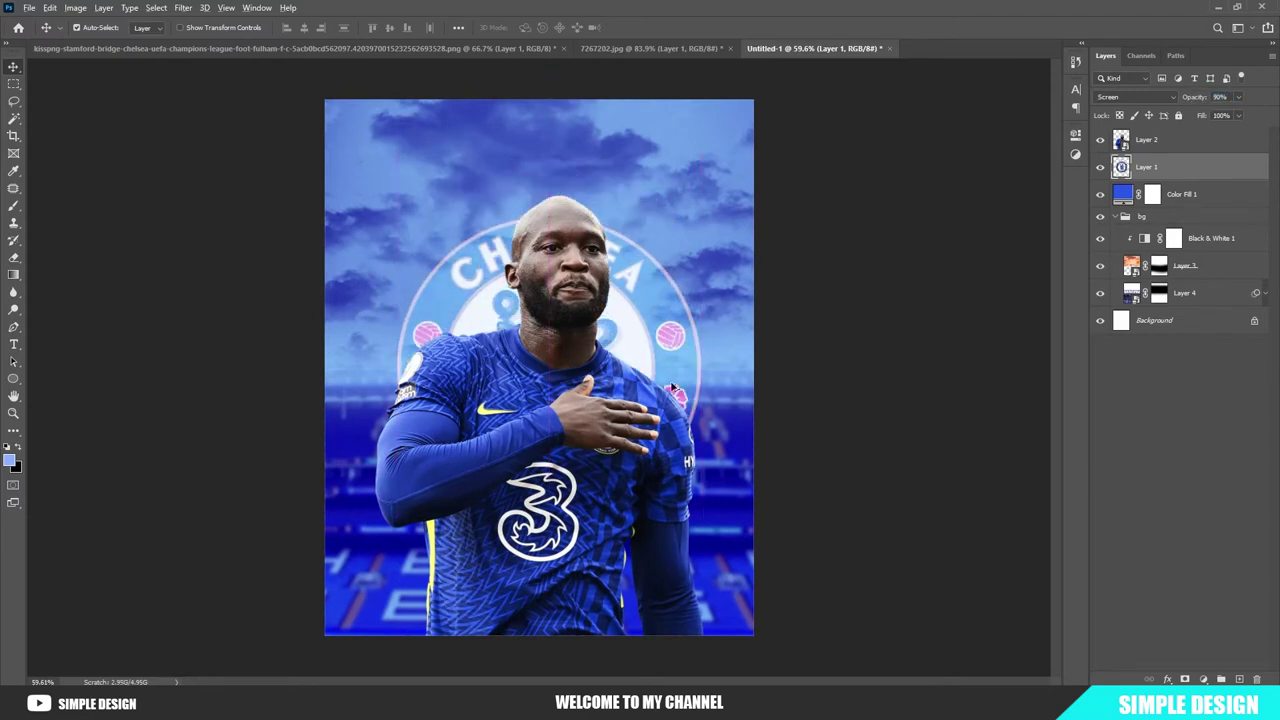
{"action": "key", "text": "ctrl+0"}
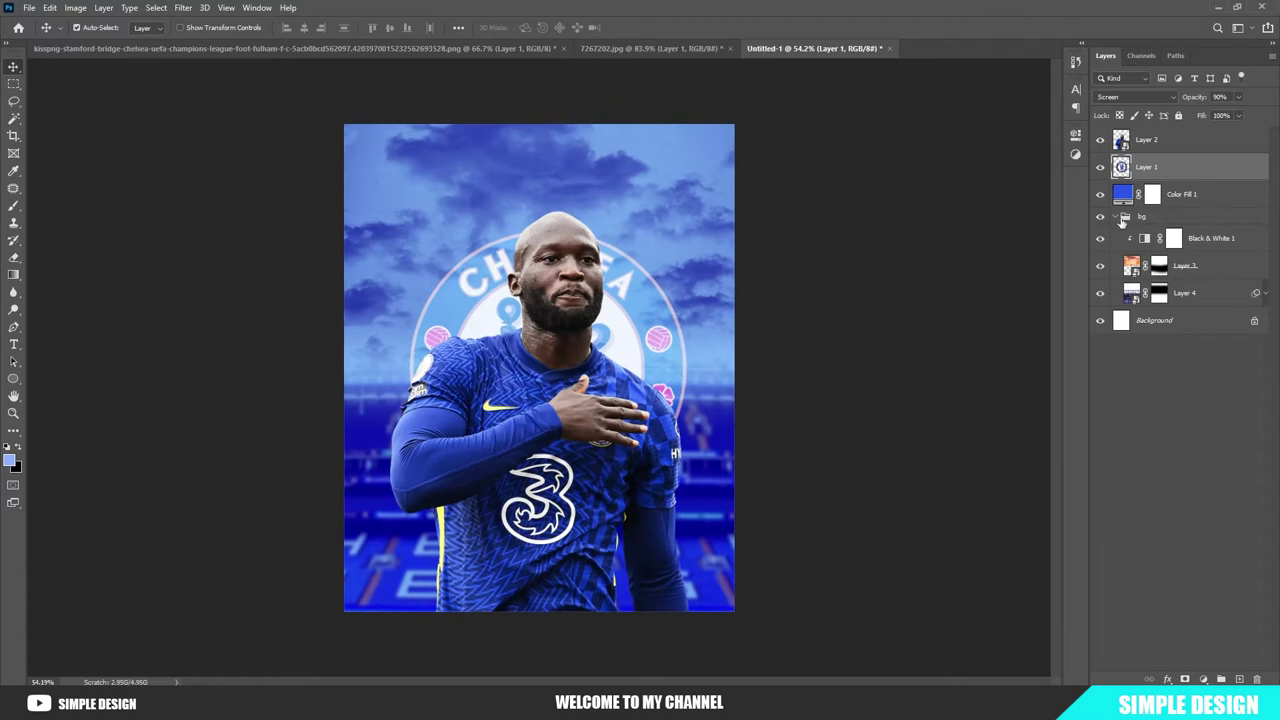
- Select the Black & White 1 adjustment inside the bg group
{"action": "left_click", "coordinate": [1116, 218]}
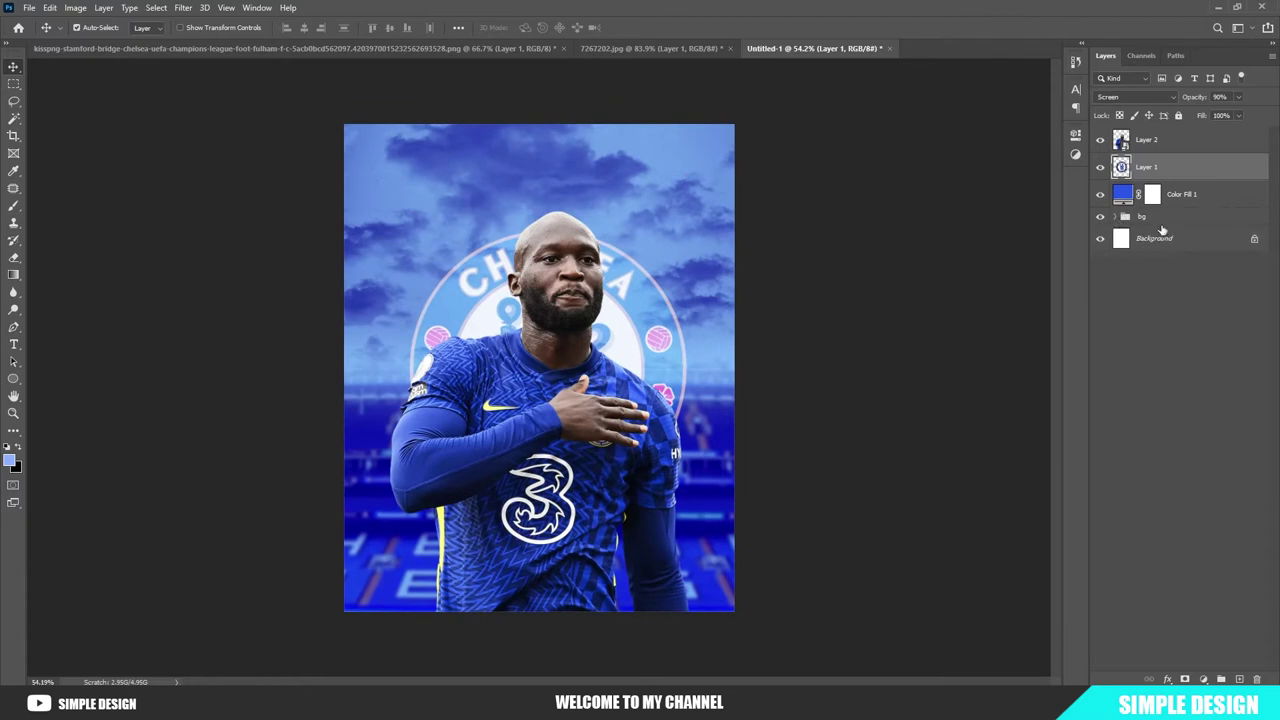
{"action": "left_click", "coordinate": [1116, 219]}
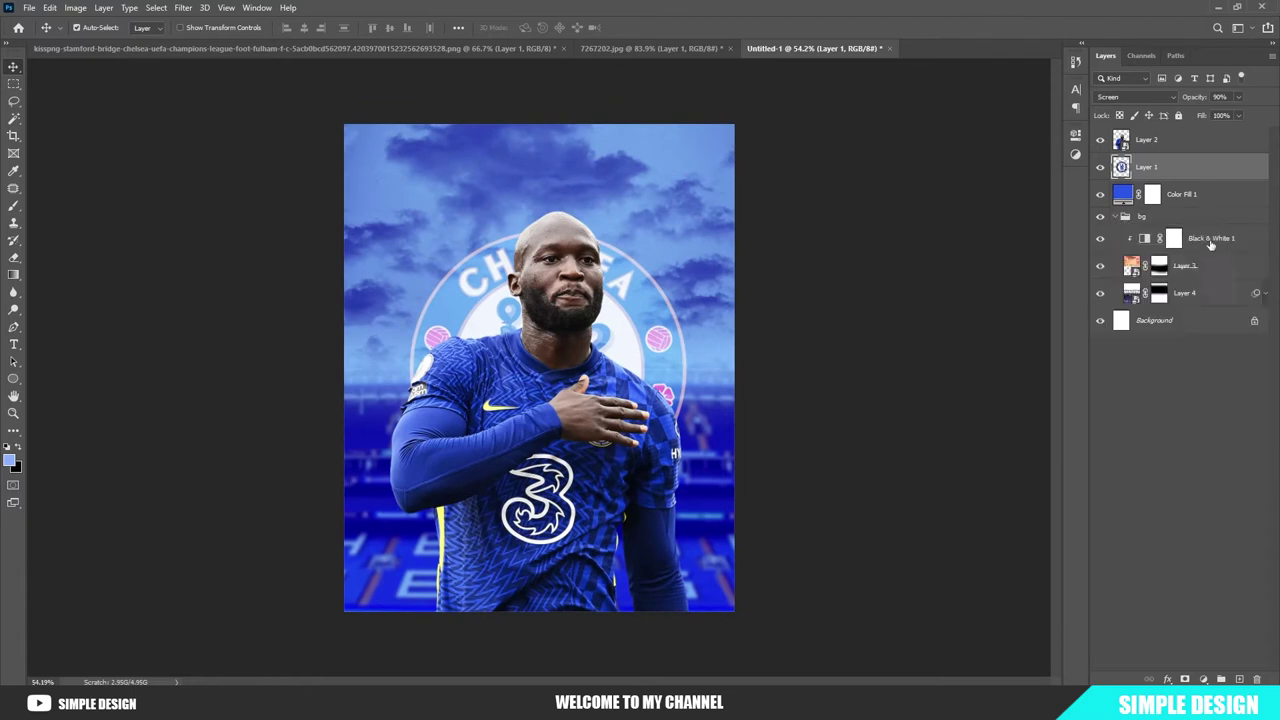
{"action": "left_click", "coordinate": [1210, 238]}
- On a new layer above Black & White 1, sample a pale colour and paint a huge soft glow behind the player
{"action": "left_click", "coordinate": [1238, 679]}
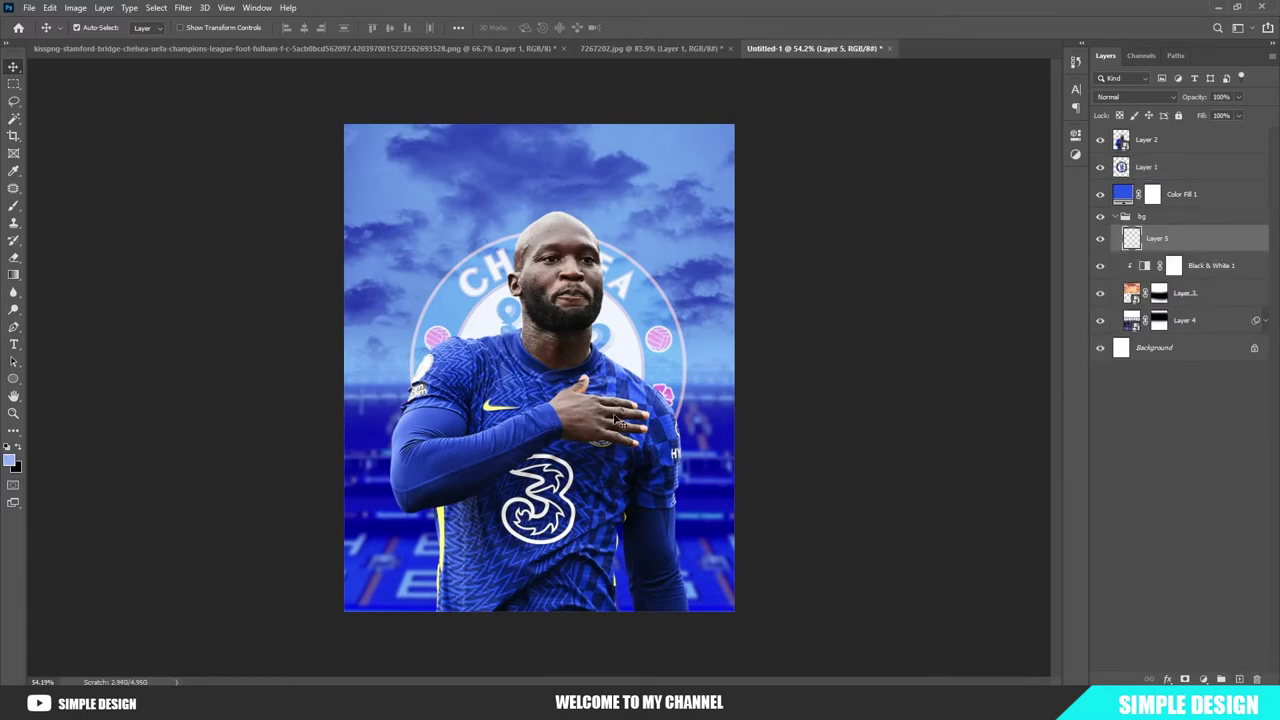
{"action": "key", "text": "b"}
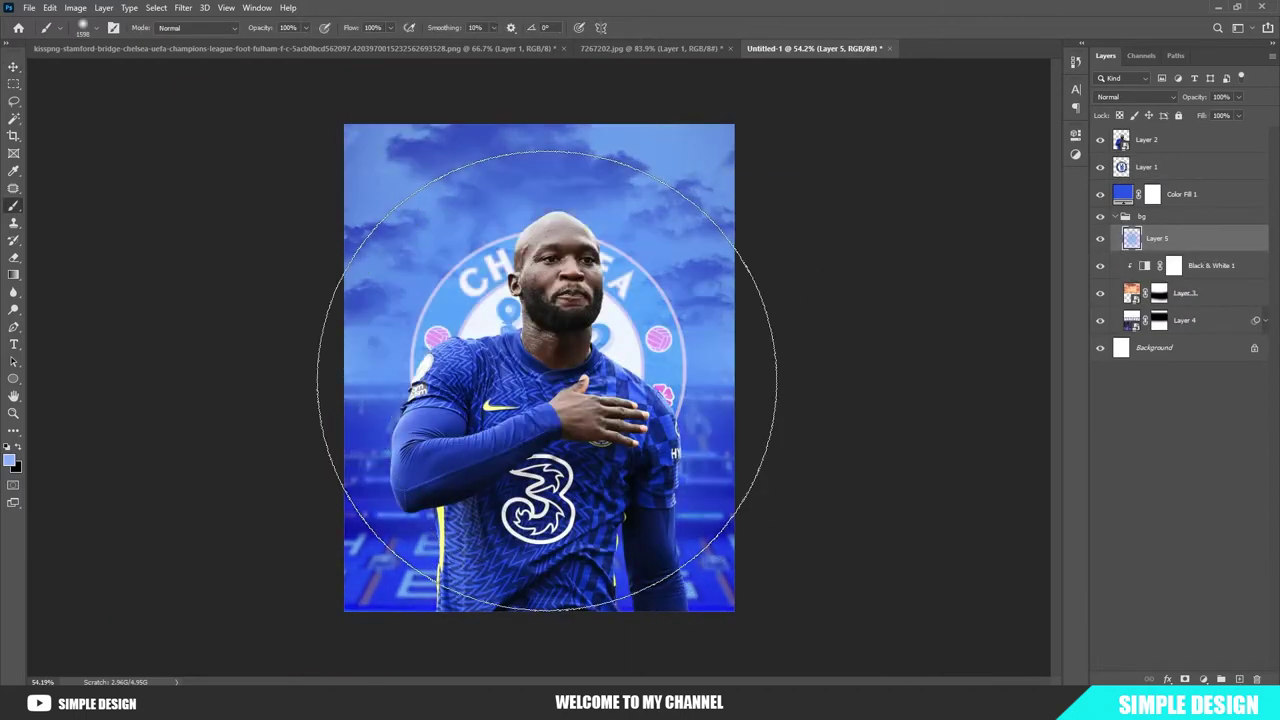
{"action": "scroll", "coordinate": [943, 390], "scroll_direction": "up", "scroll_amount": 3}
{"action": "key", "text": "i"}
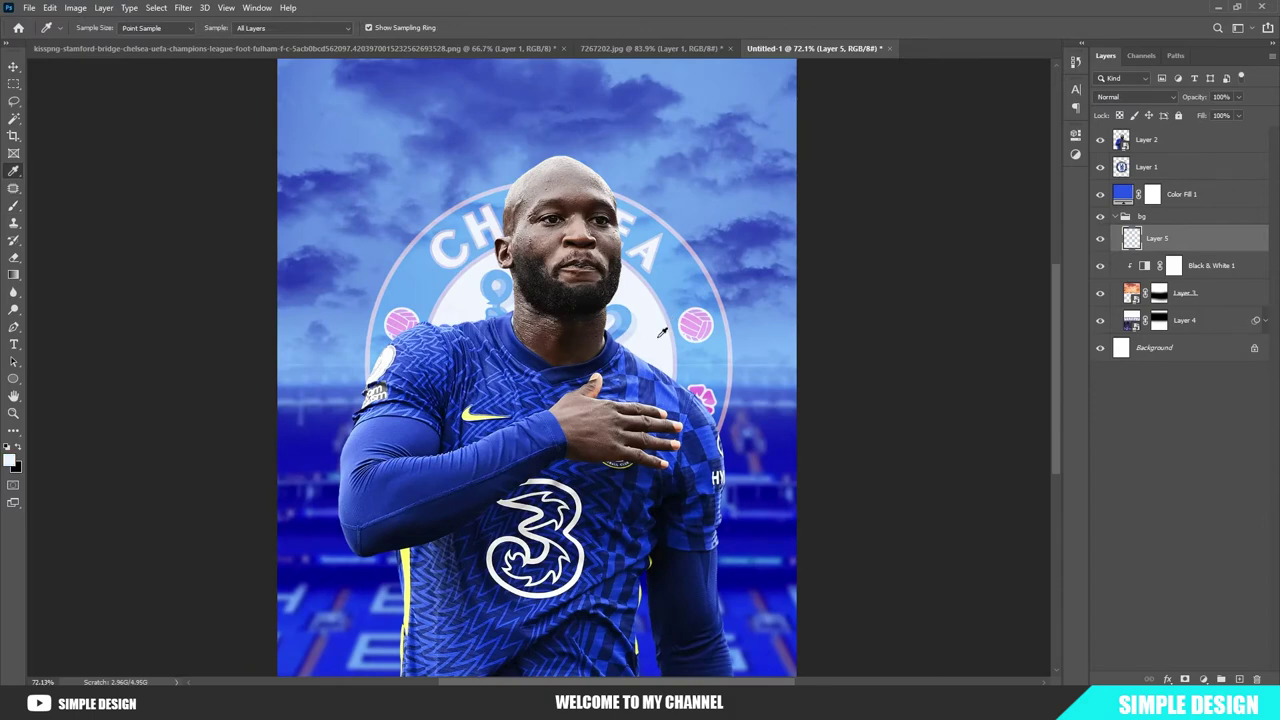
{"action": "key", "text": "b"}
{"action": "scroll", "coordinate": [543, 334], "scroll_direction": "down", "scroll_amount": 3}
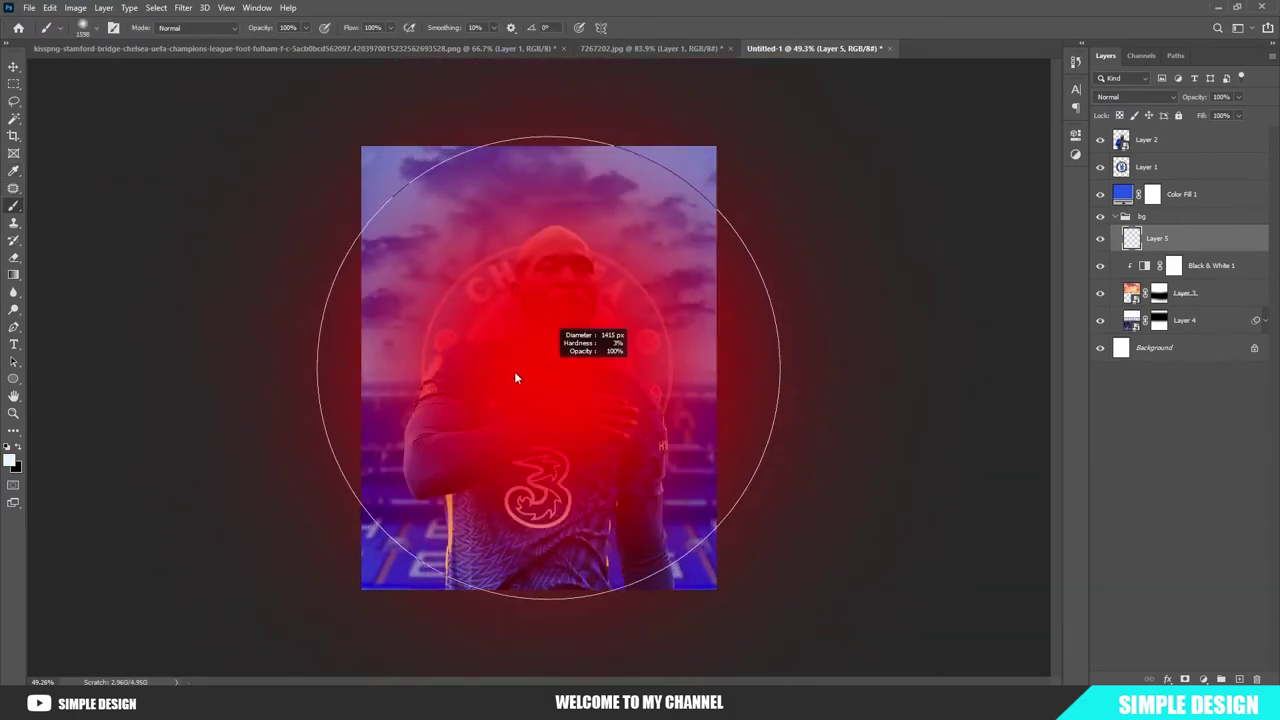
{"action": "scroll", "coordinate": [540, 370], "scroll_direction": "up", "scroll_amount": 3}
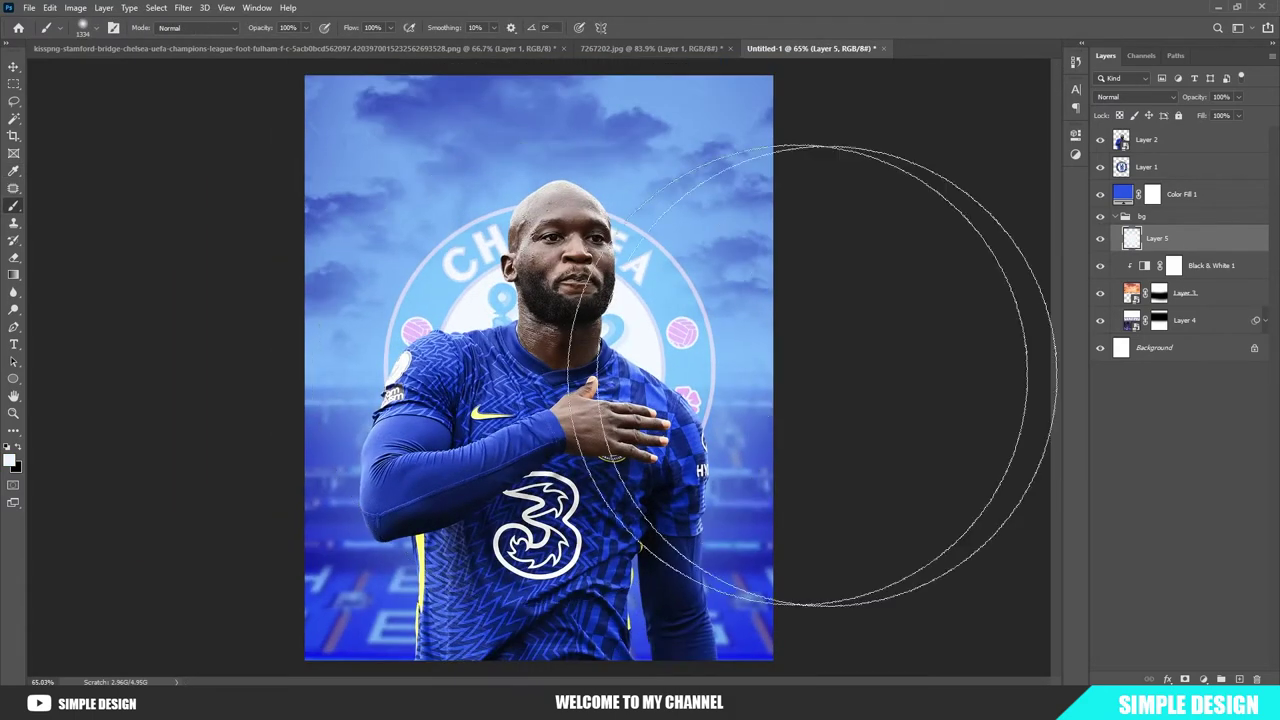
{"action": "left_click", "coordinate": [1153, 435]}
{"action": "scroll", "coordinate": [612, 387], "scroll_direction": "down", "scroll_amount": 2}
{"action": "scroll", "coordinate": [491, 388], "scroll_direction": "up", "scroll_amount": 1}
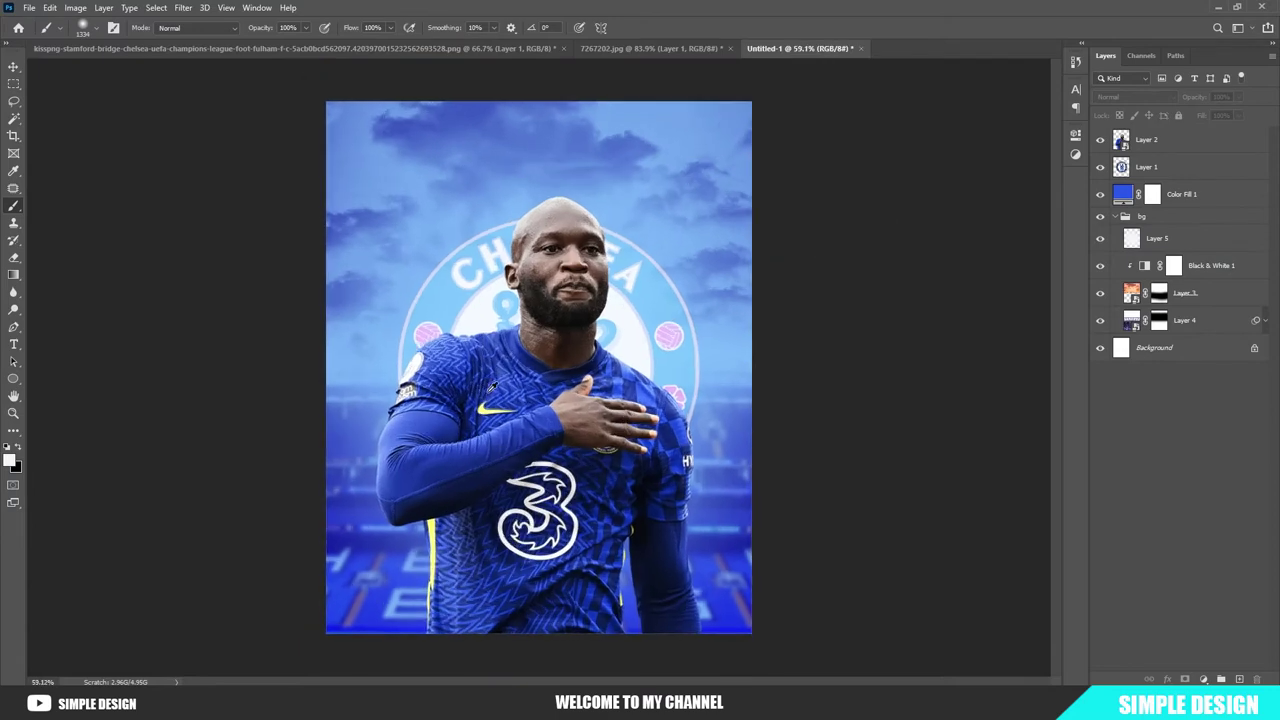
{"action": "scroll", "coordinate": [560, 442], "scroll_direction": "up", "scroll_amount": 1}
{"action": "left_click", "coordinate": [1219, 299]}
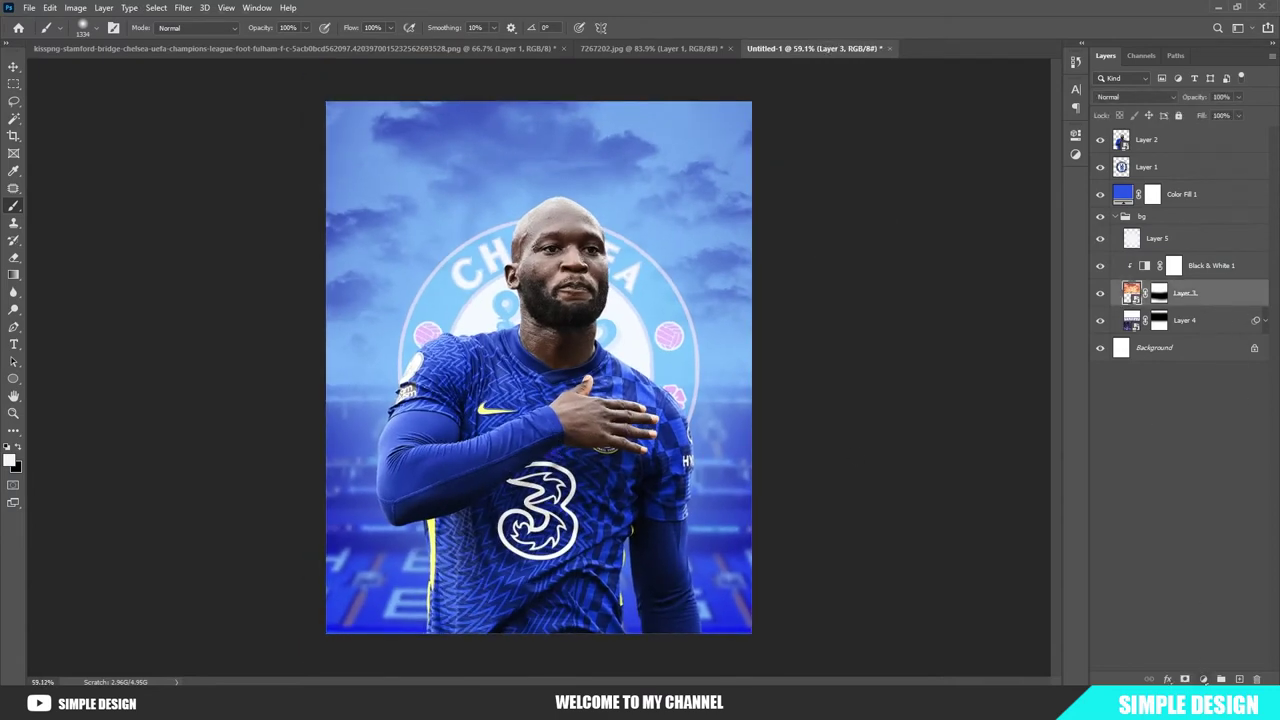
- Add a Levels adjustment above Black & White 1 with output white lowered to 166
{"action": "left_click", "coordinate": [1222, 267]}
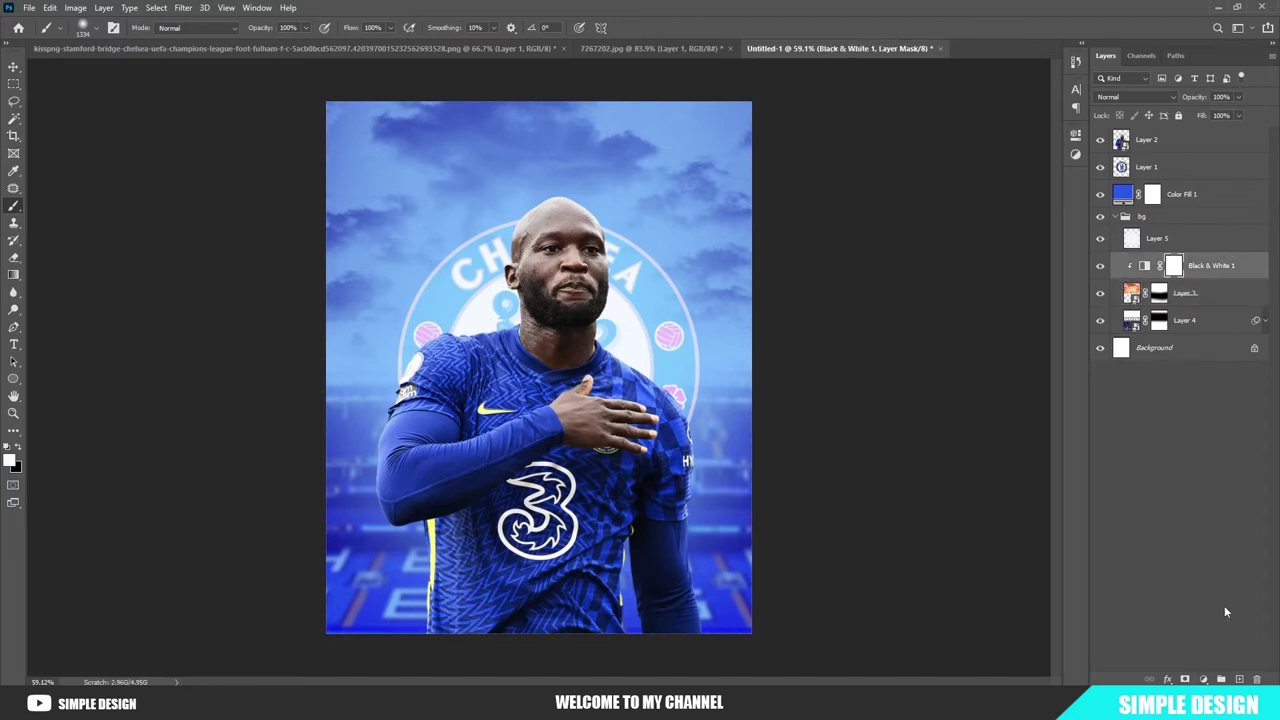
{"action": "left_click", "coordinate": [1203, 679]}
{"action": "left_click", "coordinate": [1196, 498]}
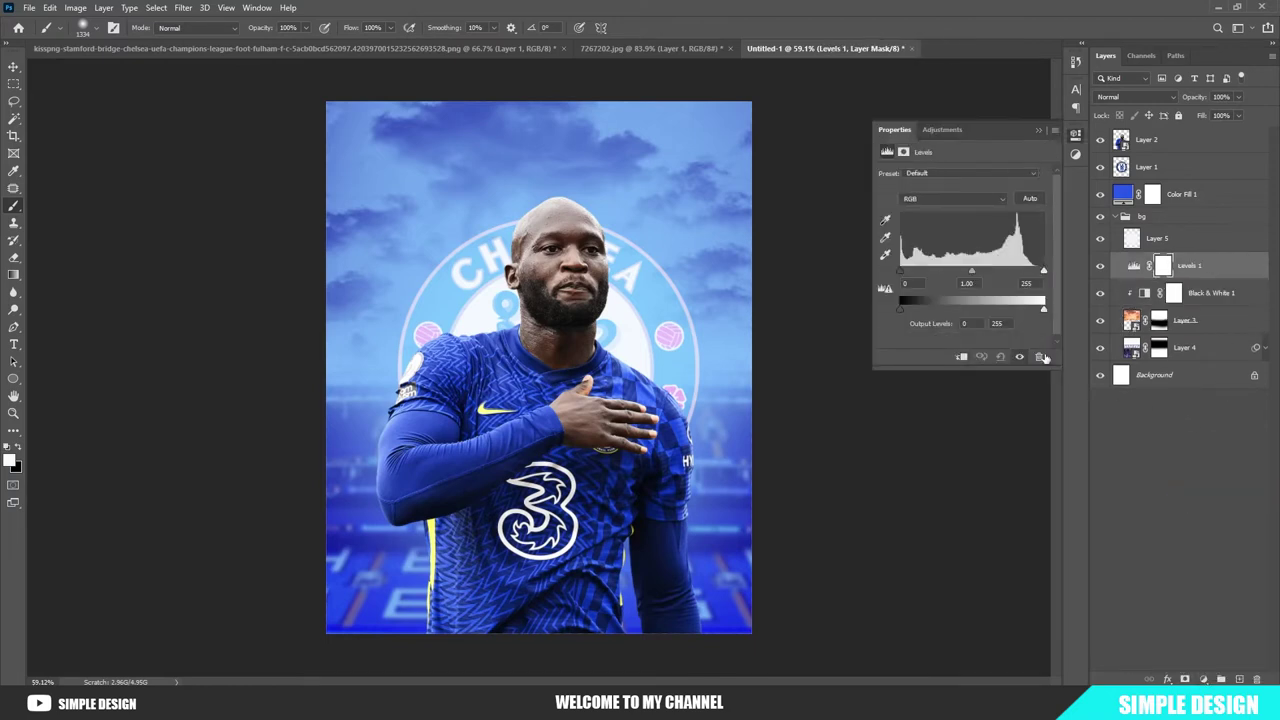
{"action": "left_click_drag", "start_coordinate": [1042, 310], "coordinate": [1001, 318]}
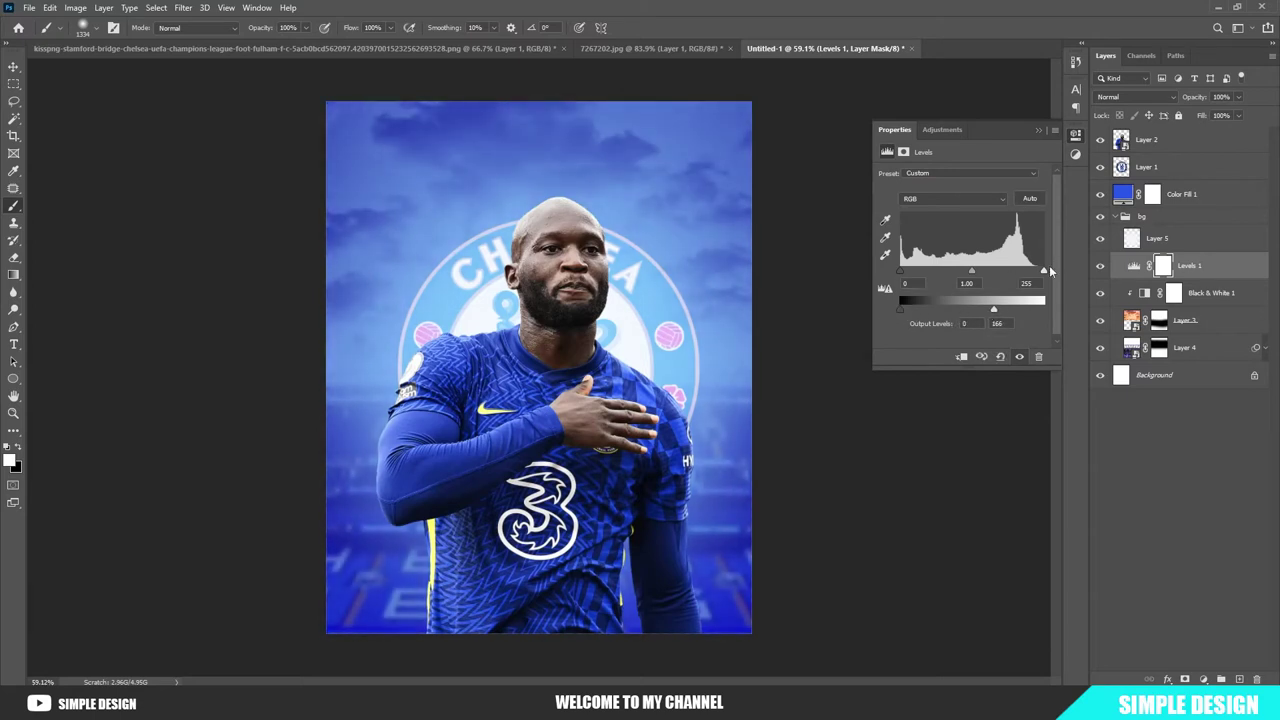
{"action": "mouse_move", "coordinate": [1043, 271]}
{"action": "left_mouse_down"}
{"action": "mouse_move", "coordinate": [1000, 271]}
{"action": "mouse_move", "coordinate": [1043, 271]}
{"action": "left_mouse_up"}
{"action": "mouse_move", "coordinate": [908, 274]}
{"action": "left_mouse_down"}
{"action": "mouse_move", "coordinate": [935, 274]}
{"action": "mouse_move", "coordinate": [904, 277]}
{"action": "left_mouse_up"}
{"action": "left_click", "coordinate": [1039, 132]}
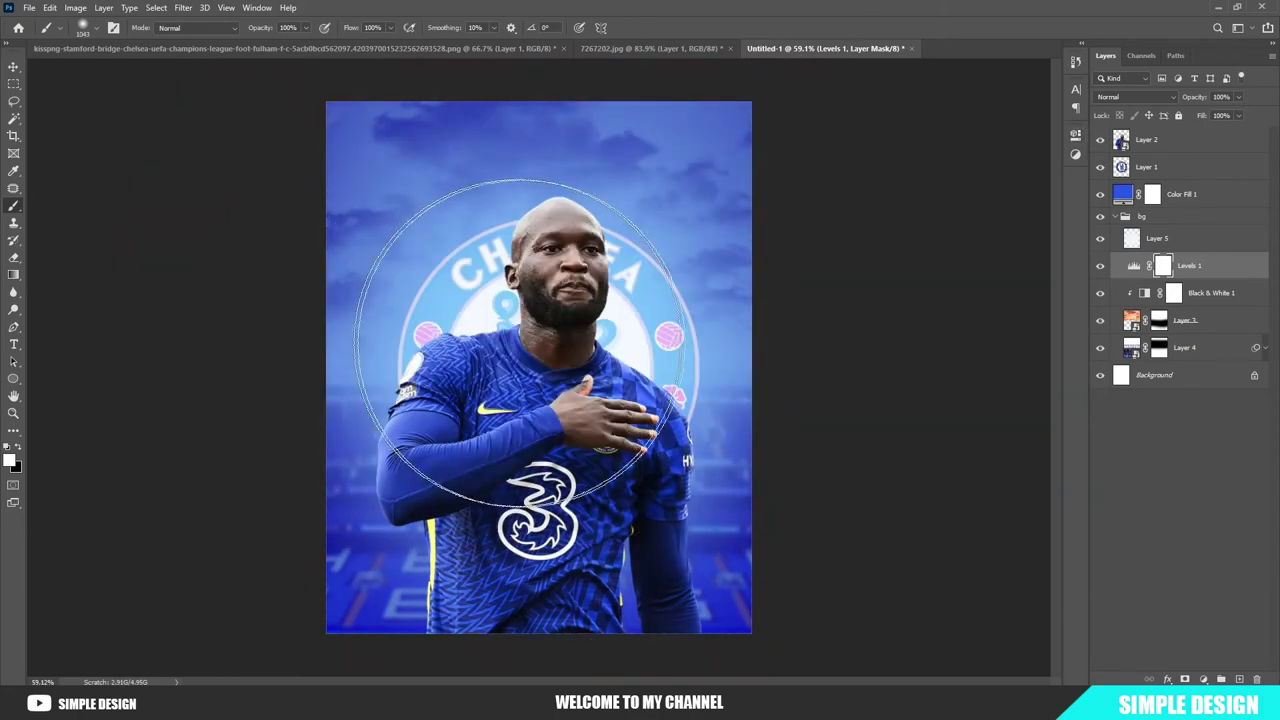
- Add a new empty layer above Levels 1
{"action": "scroll", "coordinate": [576, 360], "scroll_direction": "up", "scroll_amount": 2}
{"action": "scroll", "coordinate": [580, 380], "scroll_direction": "down", "scroll_amount": 1}
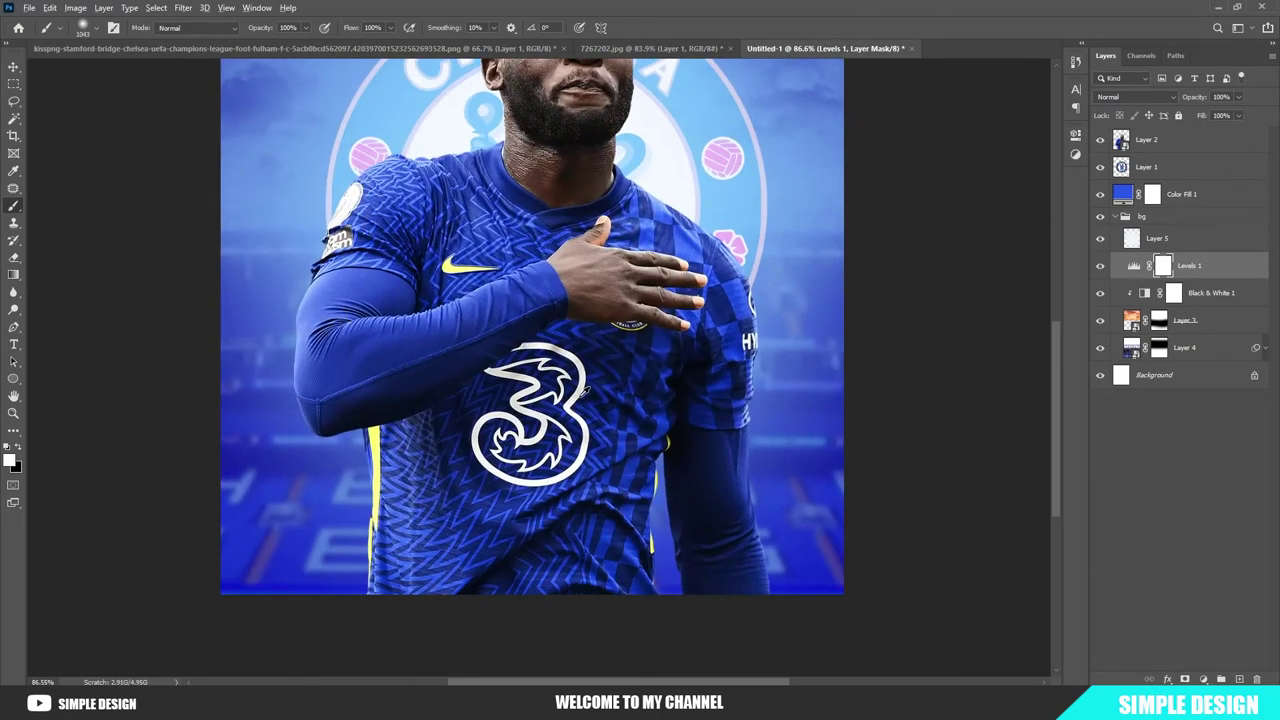
{"action": "scroll", "coordinate": [580, 380], "scroll_direction": "down", "scroll_amount": 2}
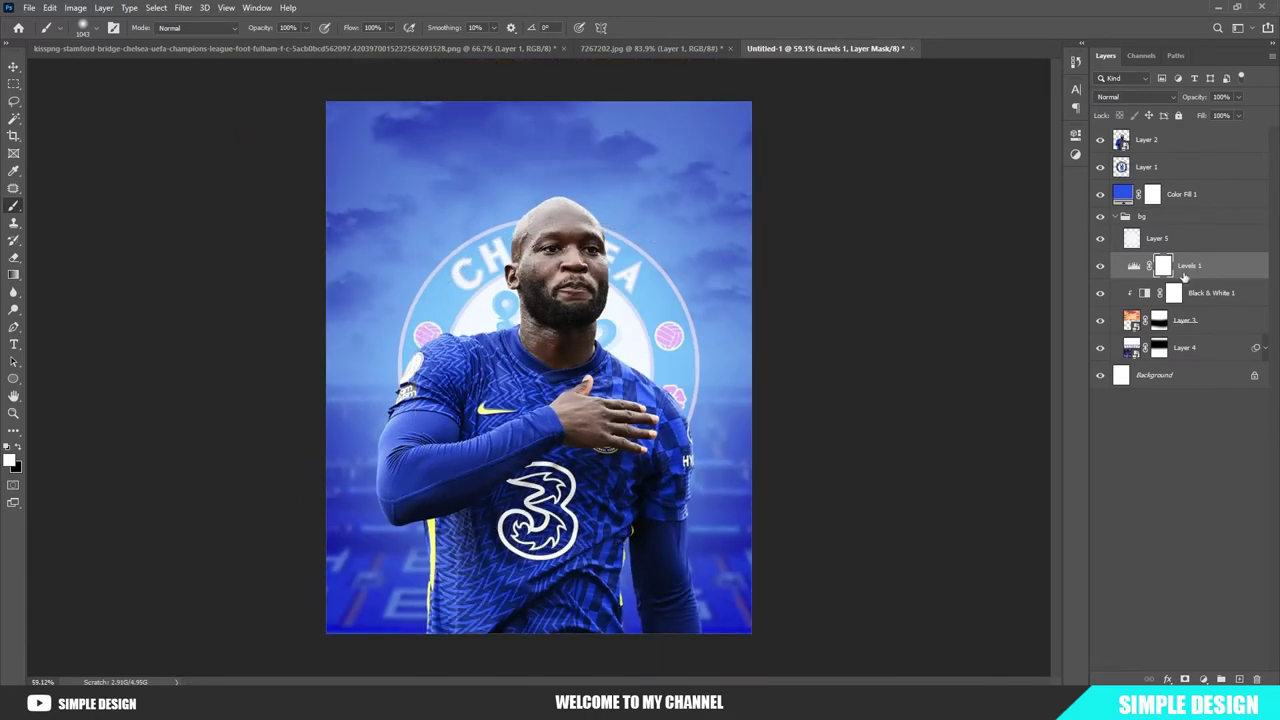
{"action": "left_click", "coordinate": [1238, 680]}
{"action": "type", "text": "shadow"}
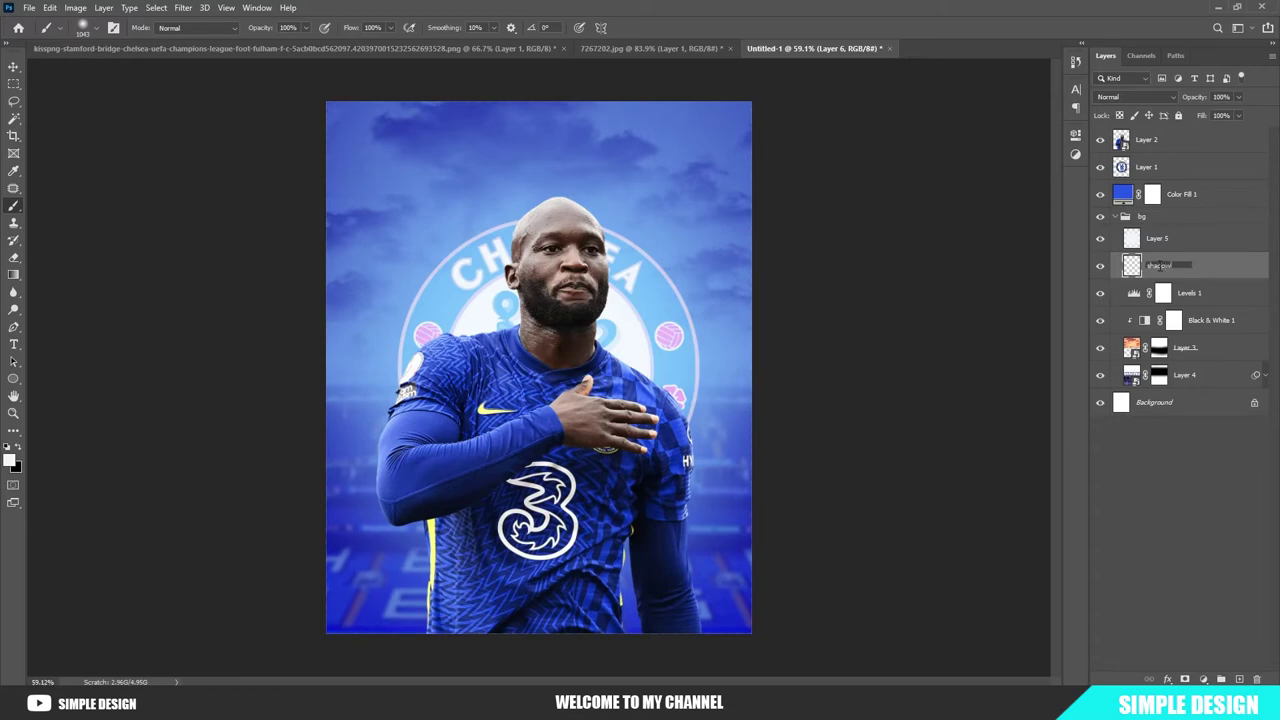
- Name the new layer 'shadow', set black as paint colour, and move it to the top of the stack
{"action": "key", "text": "Return"}
{"action": "key", "text": "x"}
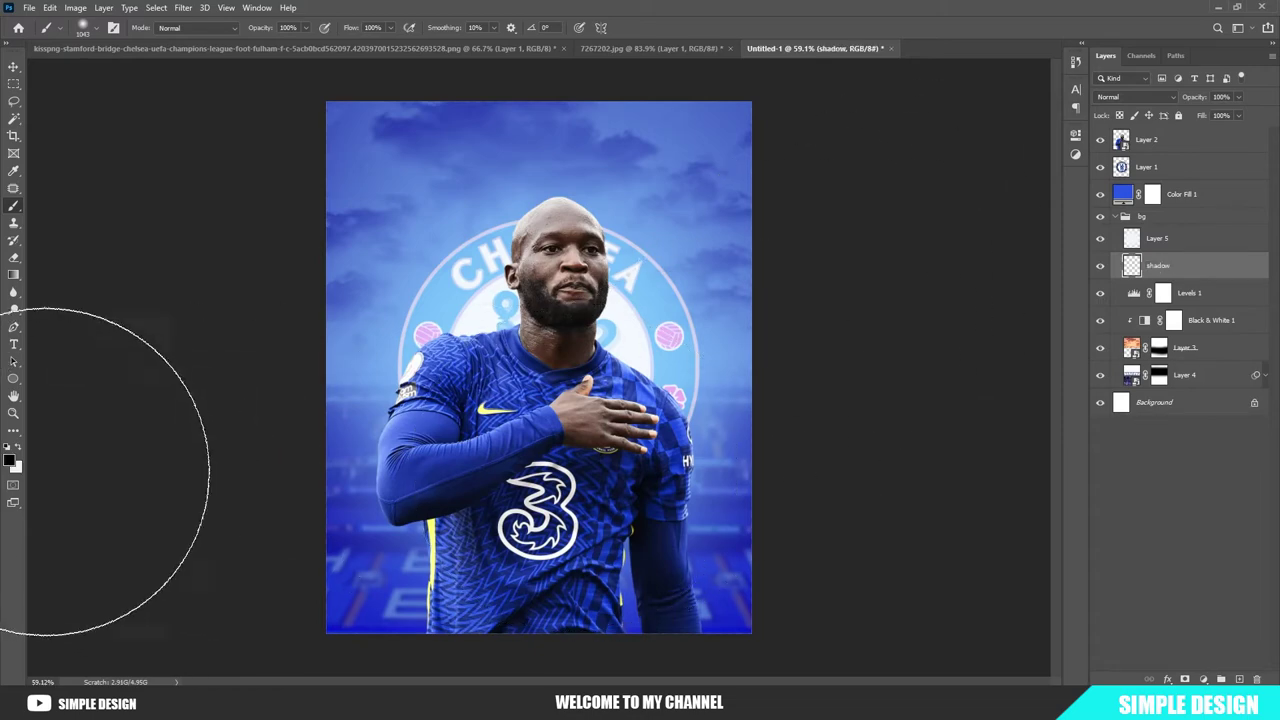
{"action": "scroll", "coordinate": [657, 493], "scroll_direction": "down", "scroll_amount": 1}
{"action": "key", "text": "bracketleft"}
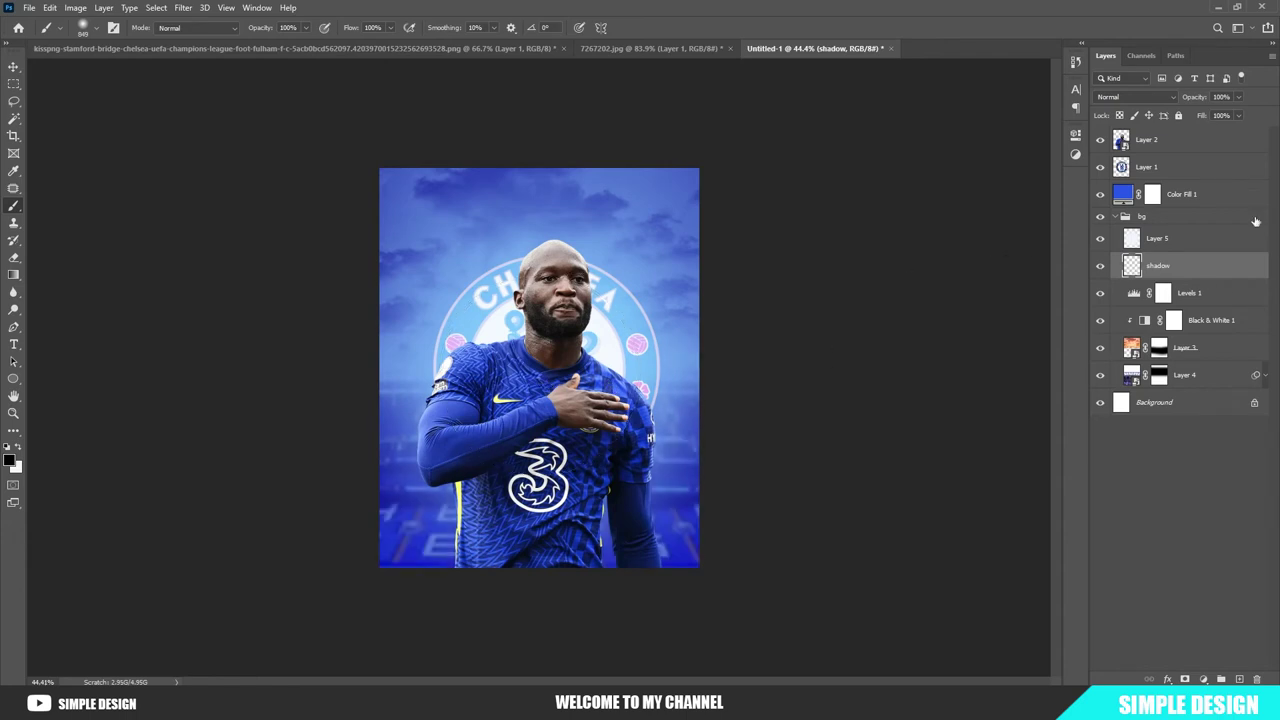
{"action": "left_click_drag", "start_coordinate": [1157, 265], "coordinate": [1151, 190]}
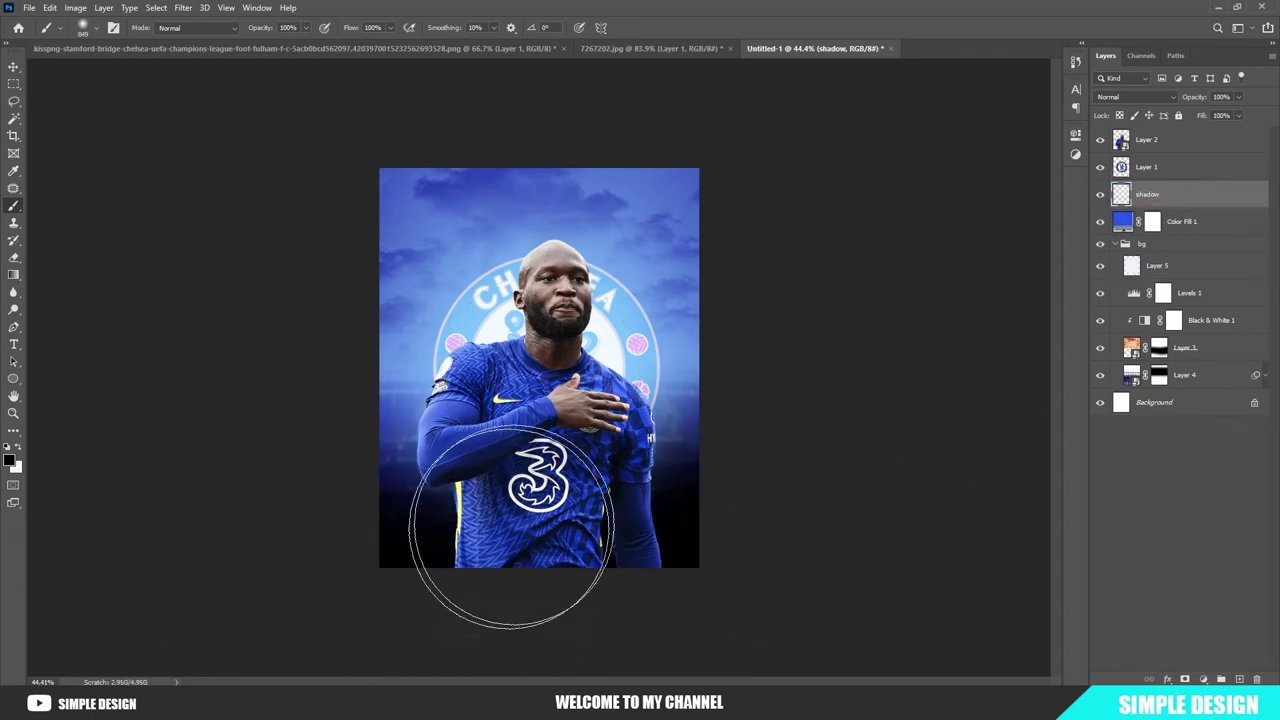
{"action": "key", "text": "ctrl+shift+bracketright"}
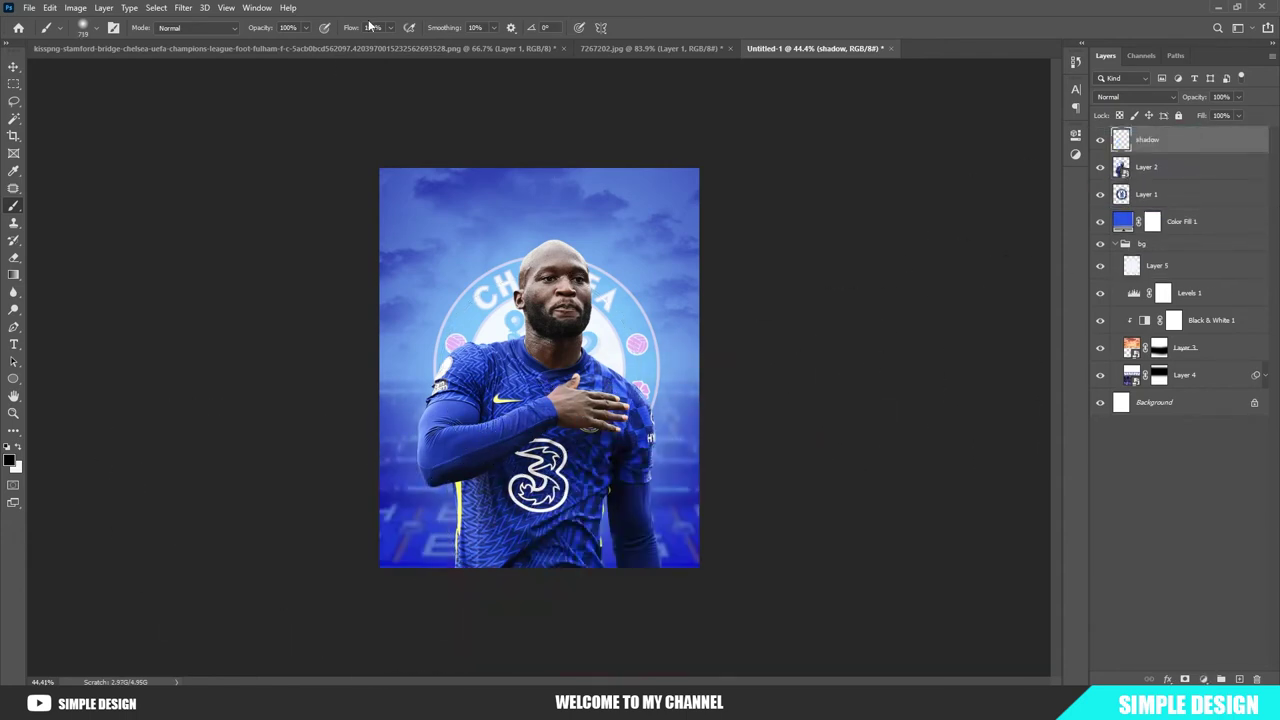
- Paint soft black along the poster's bottom edge and set the shadow layer to 70% opacity
{"action": "scroll", "coordinate": [489, 563], "scroll_direction": "up", "scroll_amount": 2, "text": "alt"}
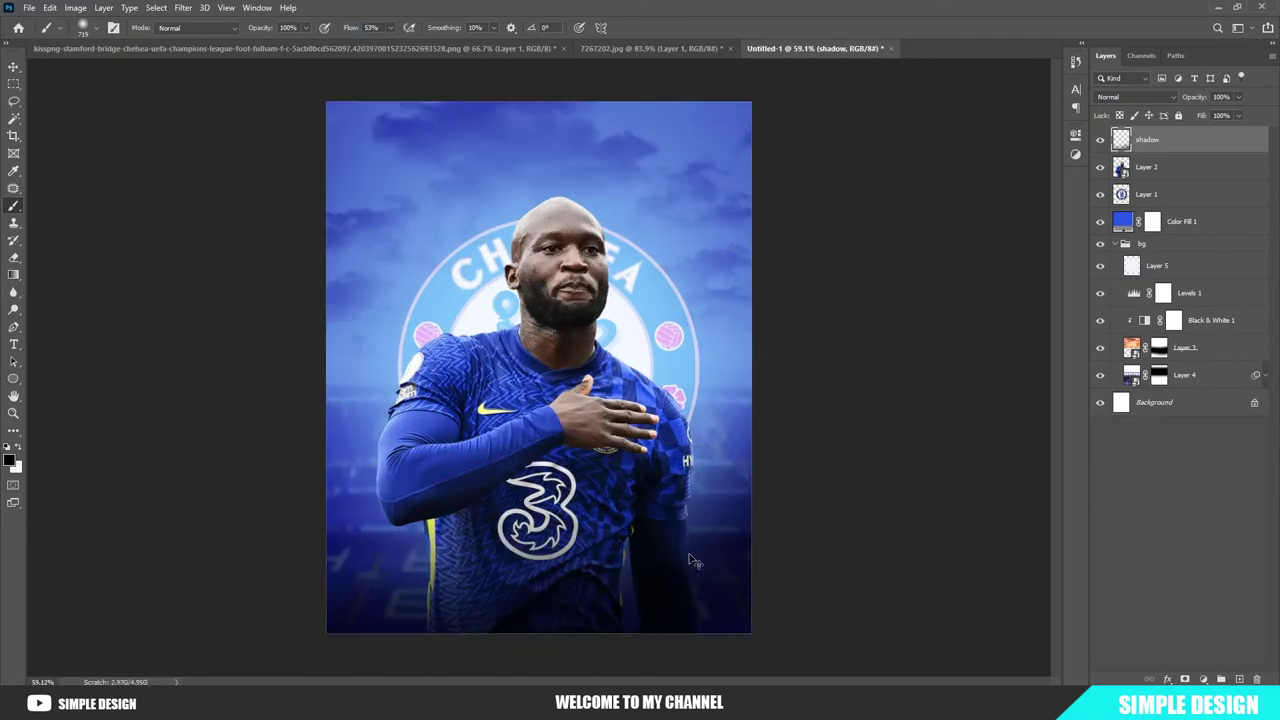
{"action": "left_click_drag", "start_coordinate": [128, 560], "coordinate": [786, 560]}
{"action": "scroll", "coordinate": [786, 480], "scroll_direction": "down", "scroll_amount": 2}
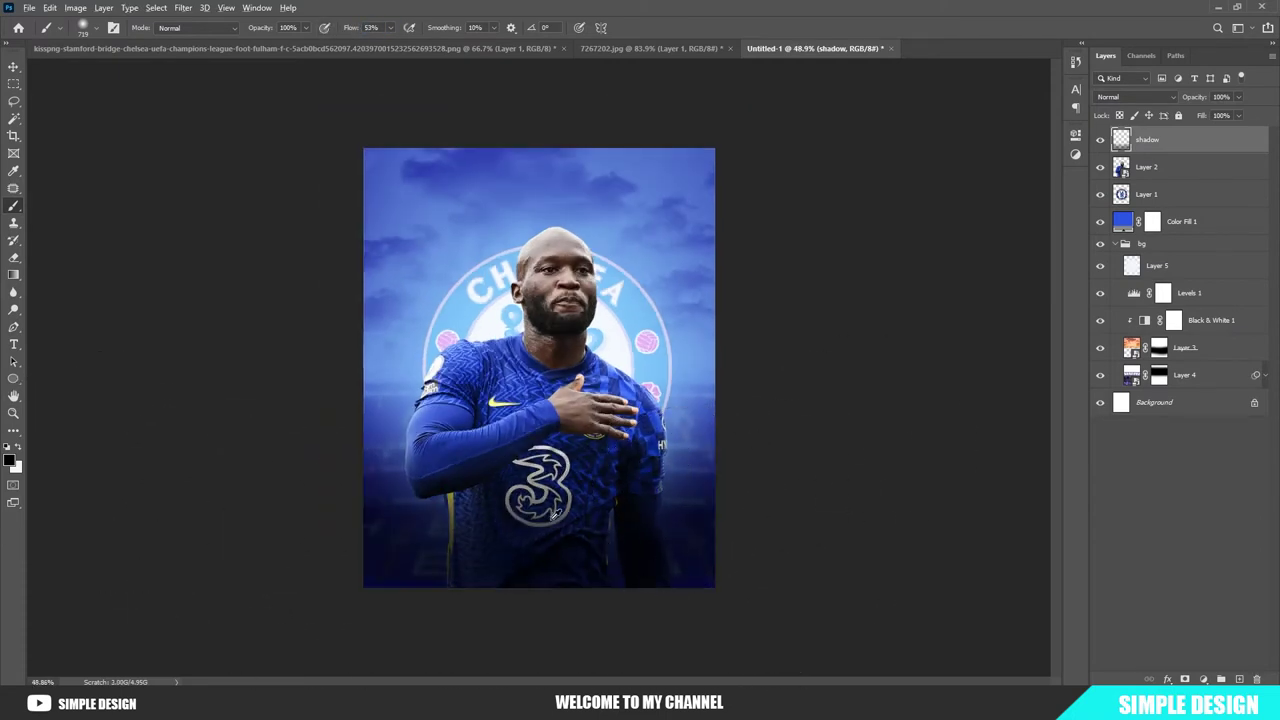
{"action": "scroll", "coordinate": [700, 500], "scroll_direction": "up", "scroll_amount": 1}
{"action": "right_click", "coordinate": [620, 530], "text": "alt"}
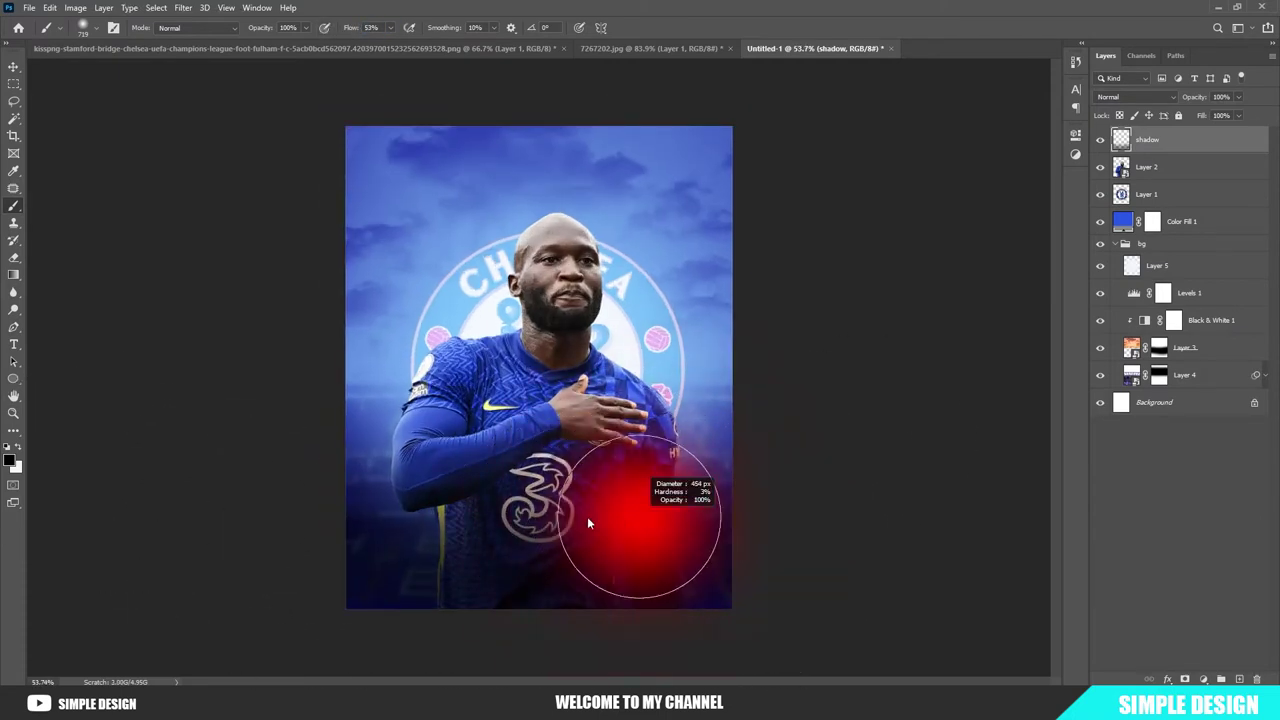
{"action": "left_click", "coordinate": [1197, 98]}
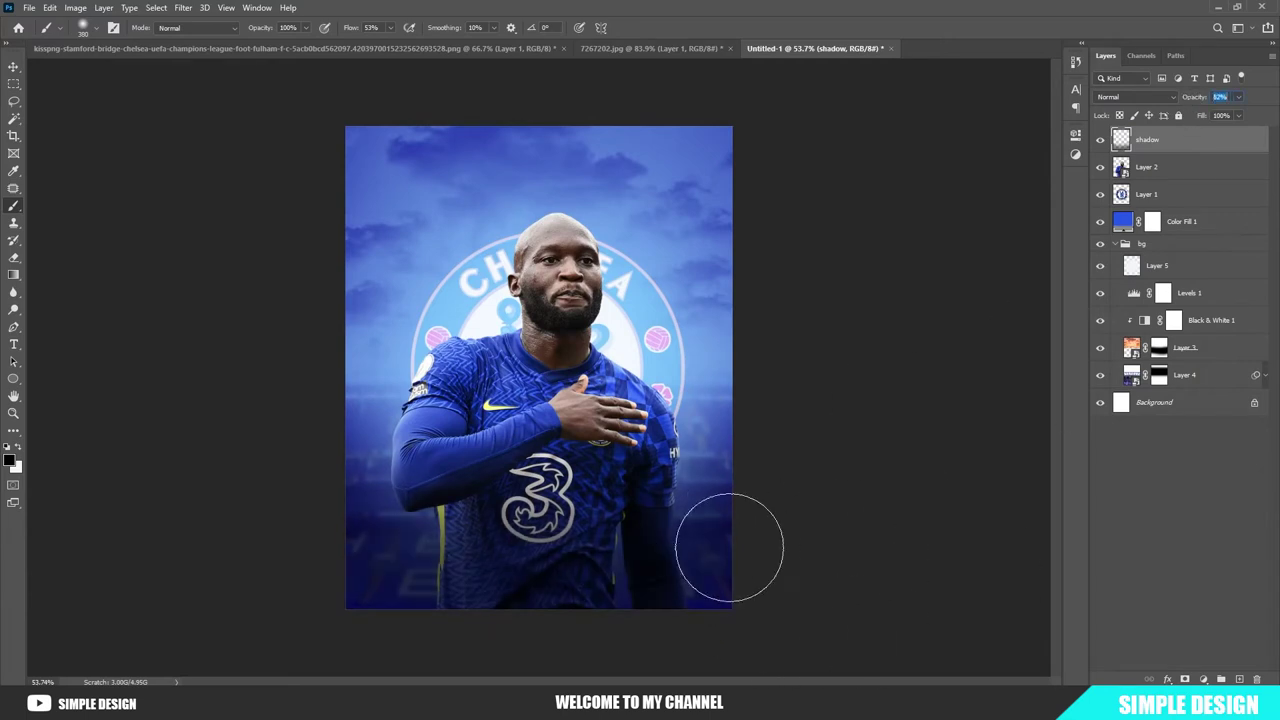
{"action": "right_click", "coordinate": [686, 560], "text": "alt"}
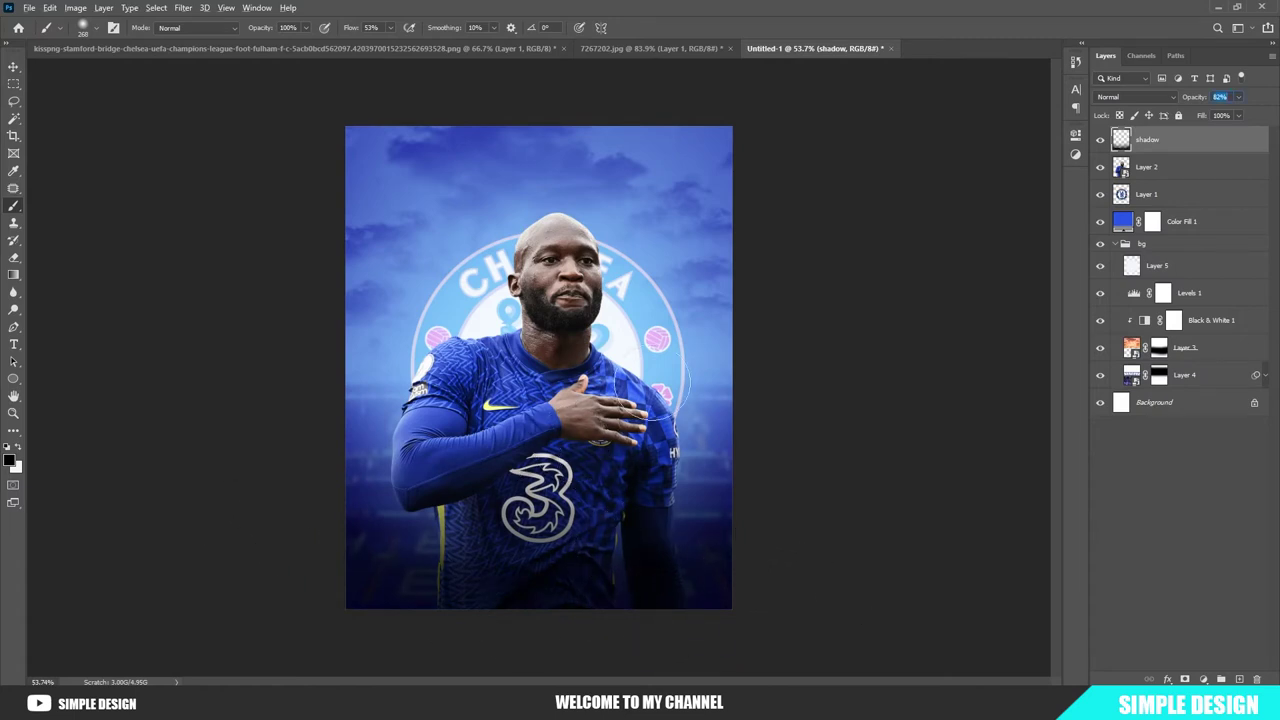
{"action": "scroll", "coordinate": [733, 503], "scroll_direction": "down", "scroll_amount": 2}
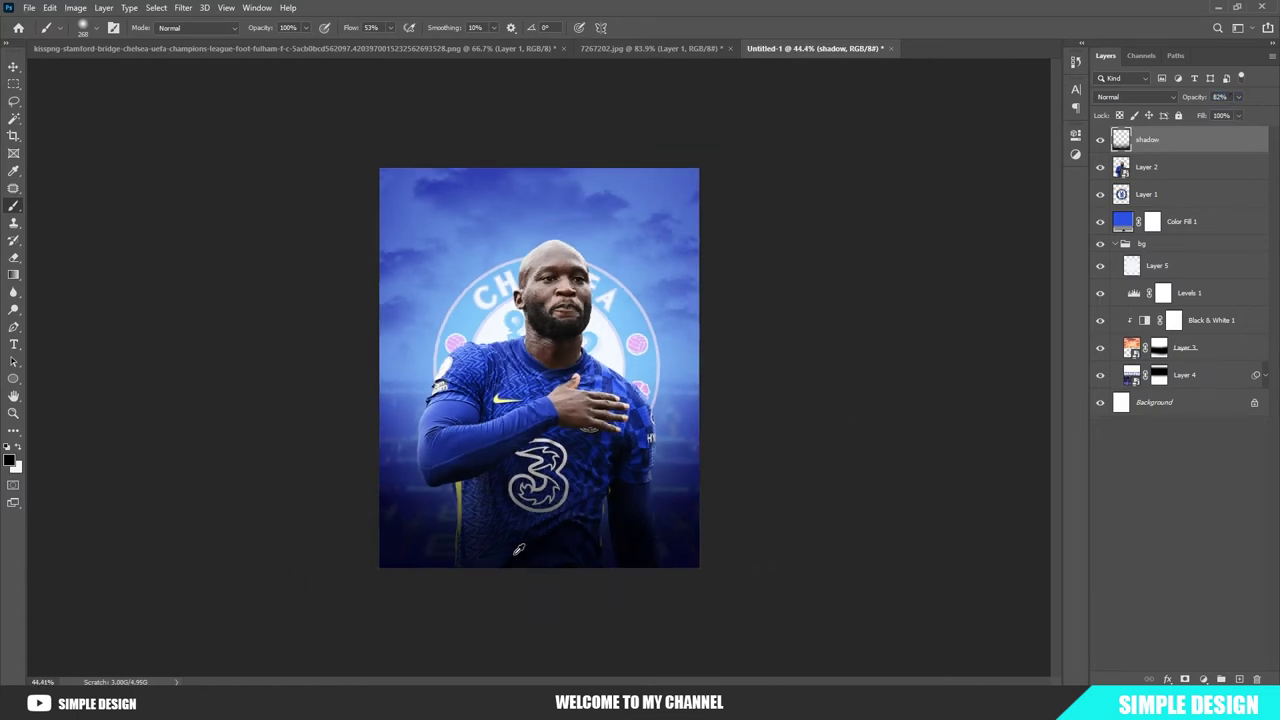
{"action": "scroll", "coordinate": [733, 503], "scroll_direction": "up", "scroll_amount": 3}
{"action": "left_click_drag", "start_coordinate": [1196, 100], "coordinate": [1185, 97]}
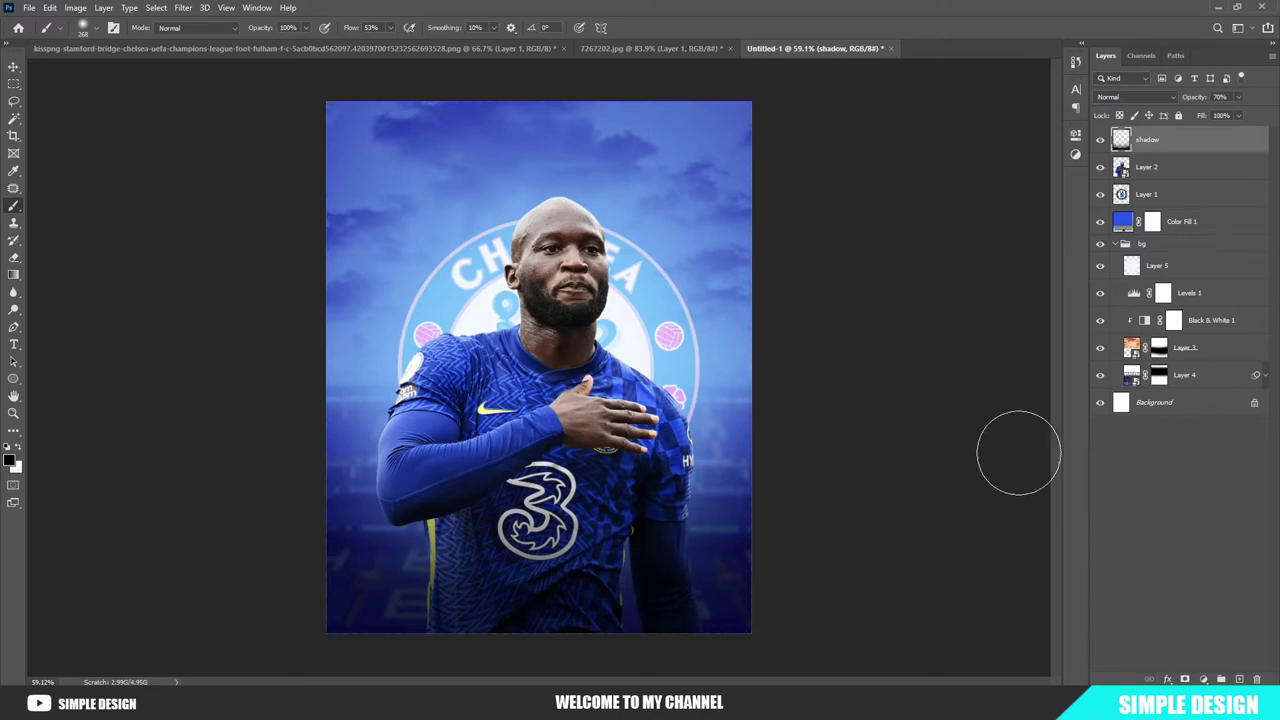
- Add an Exposure adjustment of -2.28 clipped to the player layer, Layer 2
{"action": "left_click", "coordinate": [1115, 245]}
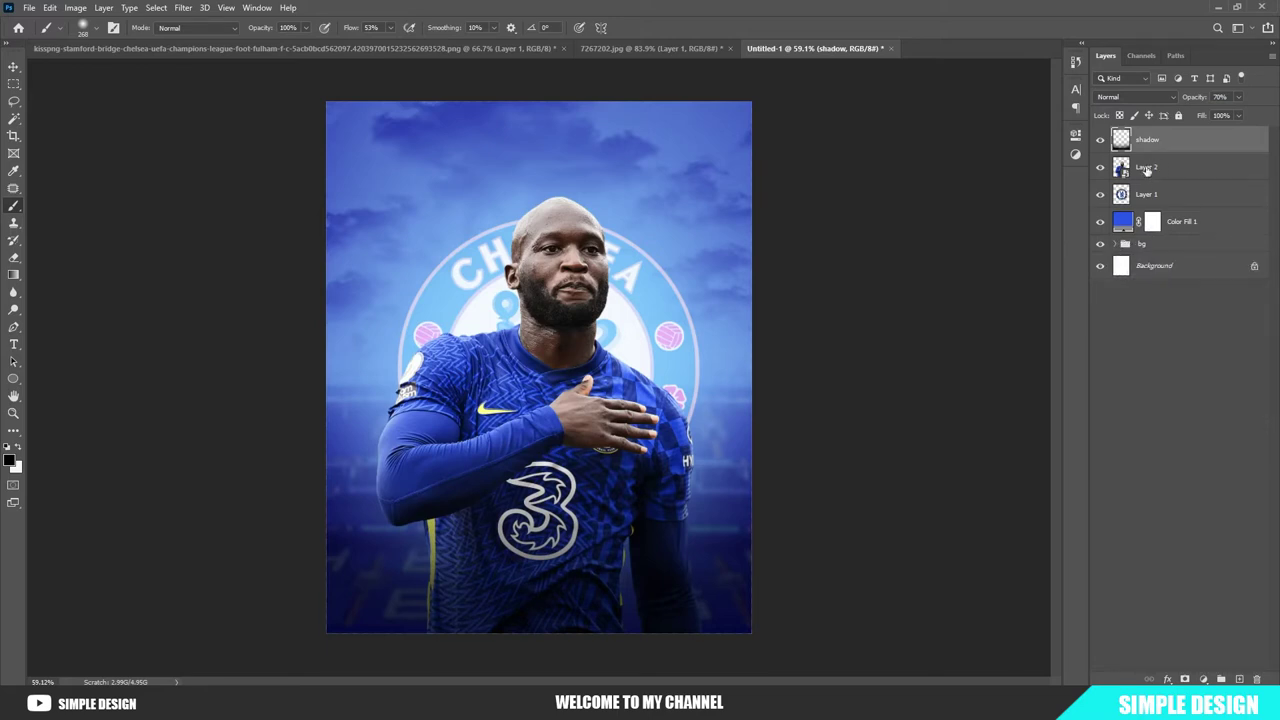
{"action": "left_click", "coordinate": [1147, 170]}
{"action": "left_click", "coordinate": [1204, 679]}
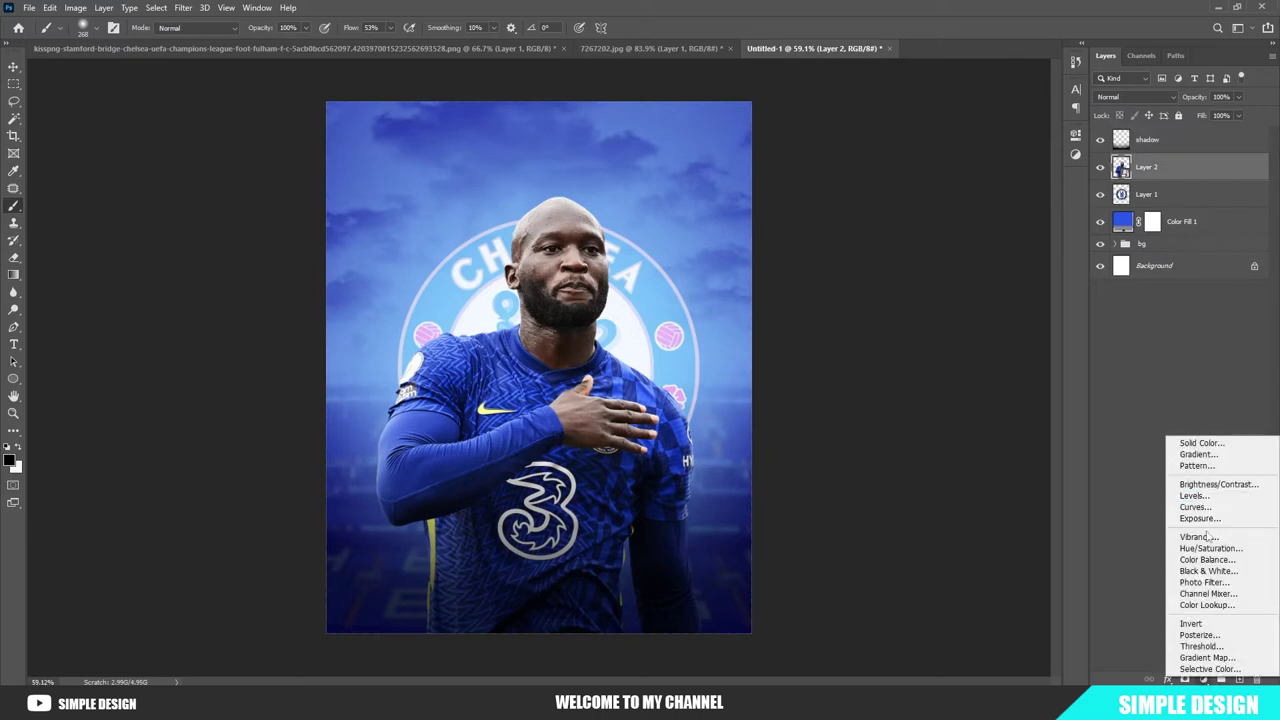
{"action": "left_click", "coordinate": [1208, 530]}
{"action": "left_click_drag", "start_coordinate": [964, 212], "coordinate": [938, 208]}
{"action": "left_click", "coordinate": [962, 357]}
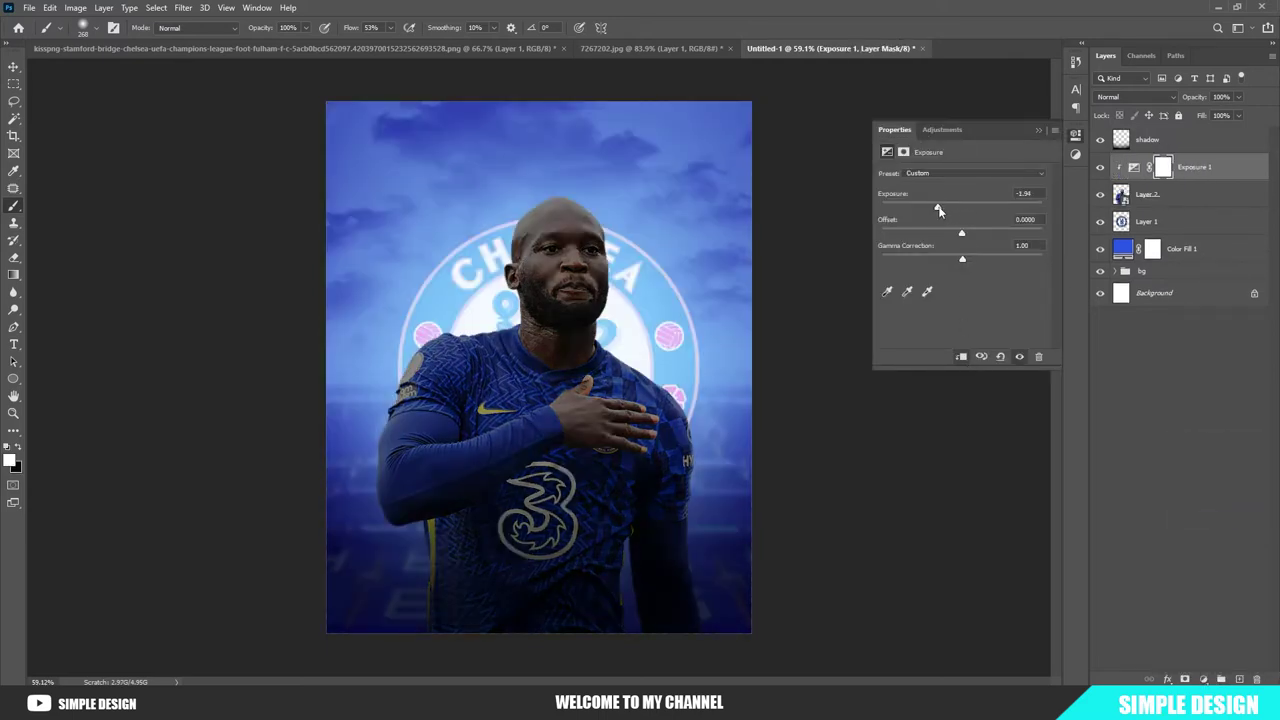
{"action": "left_click_drag", "start_coordinate": [938, 210], "coordinate": [933, 210]}
{"action": "left_click", "coordinate": [1038, 131]}
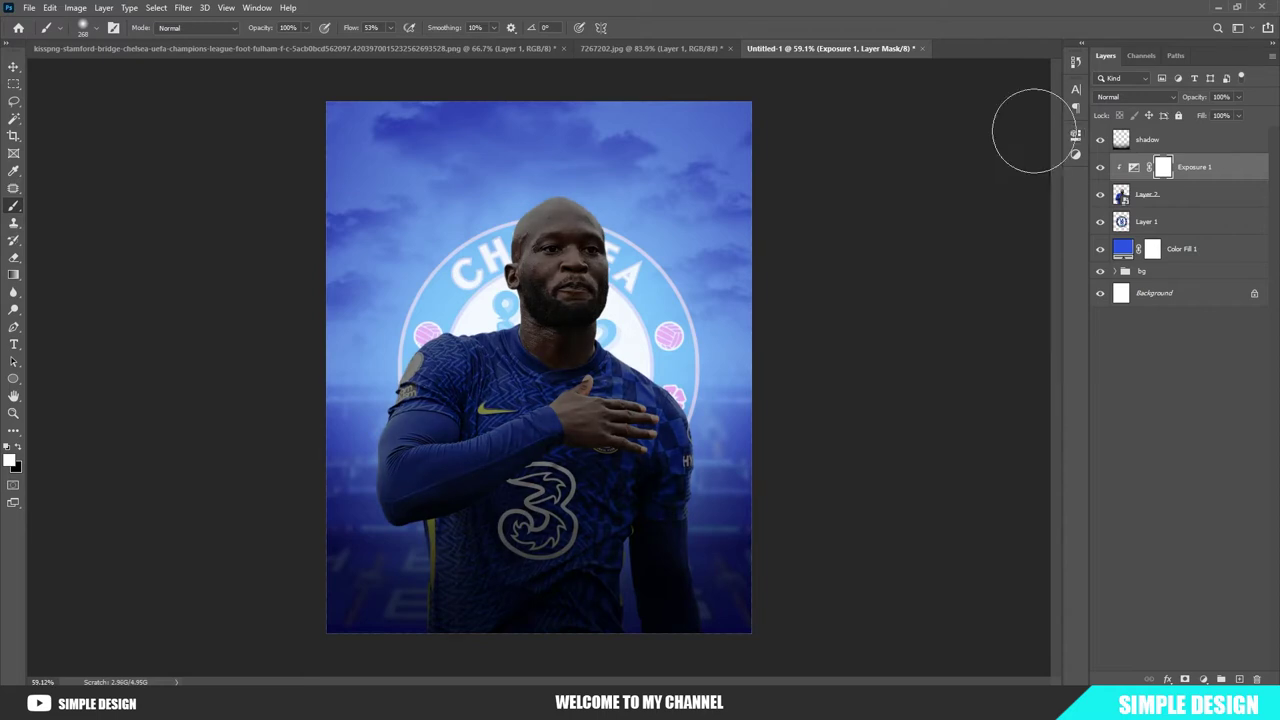
- Paint black on the Exposure mask to restore the face, shoulders, left arm, hand, chest and neck
{"action": "key", "text": "x"}
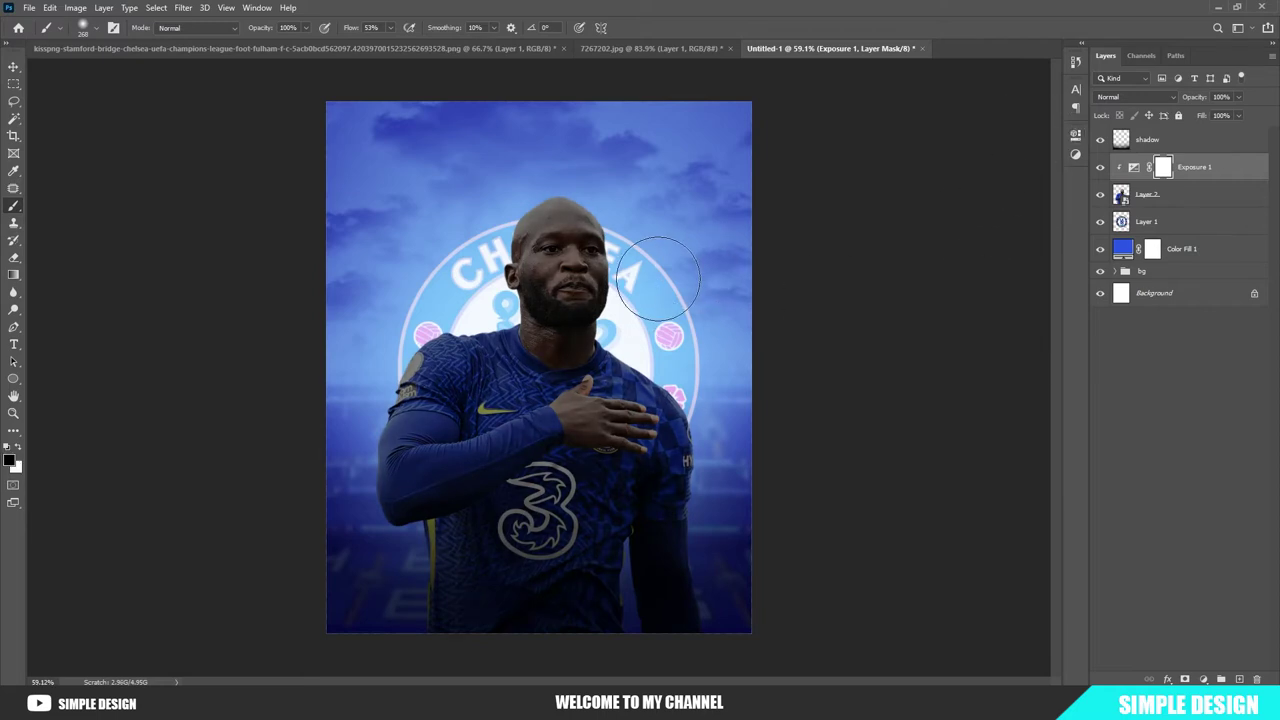
{"action": "scroll", "coordinate": [590, 340], "scroll_direction": "up", "scroll_amount": 1}
{"action": "mouse_move", "coordinate": [595, 230]}
{"action": "left_mouse_down"}
{"action": "mouse_move", "coordinate": [570, 255]}
{"action": "mouse_move", "coordinate": [650, 320]}
{"action": "mouse_move", "coordinate": [771, 457]}
{"action": "mouse_move", "coordinate": [727, 490]}
{"action": "mouse_move", "coordinate": [655, 336]}
{"action": "mouse_move", "coordinate": [610, 280]}
{"action": "mouse_move", "coordinate": [500, 200]}
{"action": "mouse_move", "coordinate": [458, 318]}
{"action": "mouse_move", "coordinate": [300, 457]}
{"action": "left_mouse_up"}
{"action": "scroll", "coordinate": [300, 457], "scroll_direction": "down", "scroll_amount": 2}
{"action": "right_click", "coordinate": [363, 546], "text": "alt"}
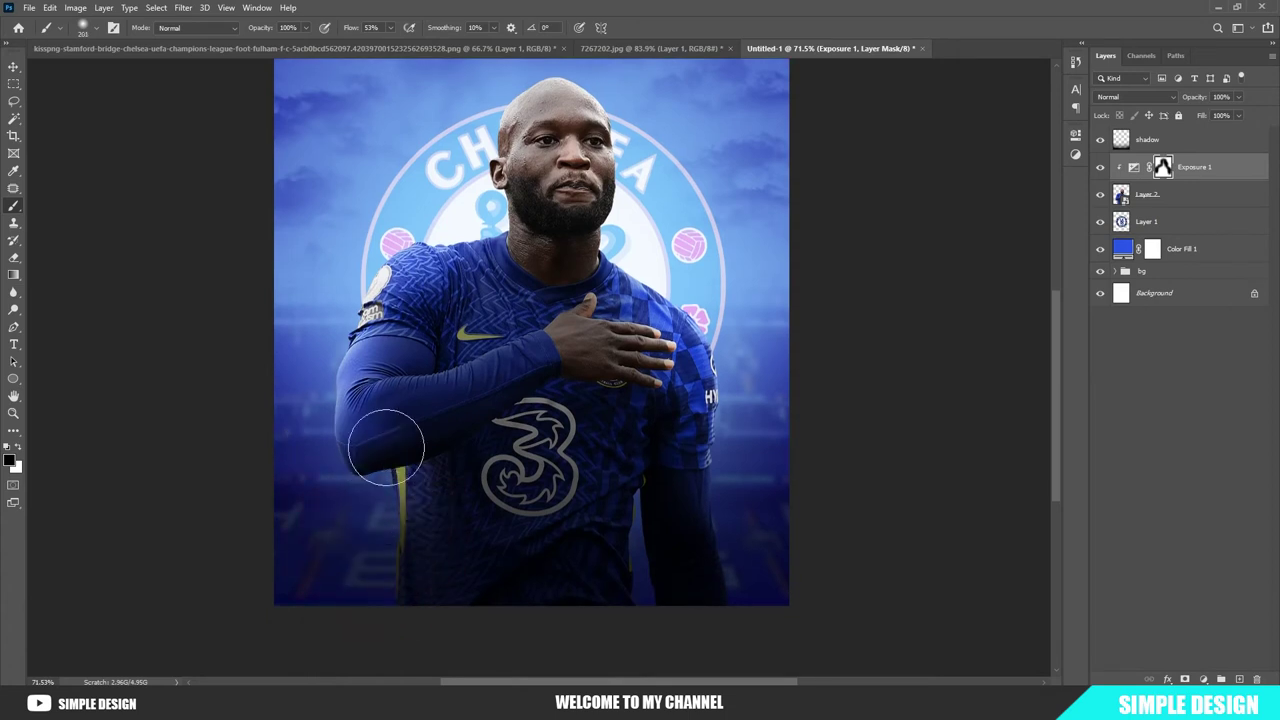
{"action": "left_click_drag", "start_coordinate": [556, 327], "coordinate": [340, 403]}
{"action": "mouse_move", "coordinate": [430, 240]}
{"action": "left_mouse_down"}
{"action": "mouse_move", "coordinate": [543, 214]}
{"action": "mouse_move", "coordinate": [610, 240]}
{"action": "left_mouse_up"}
{"action": "left_click_drag", "start_coordinate": [668, 412], "coordinate": [553, 187]}
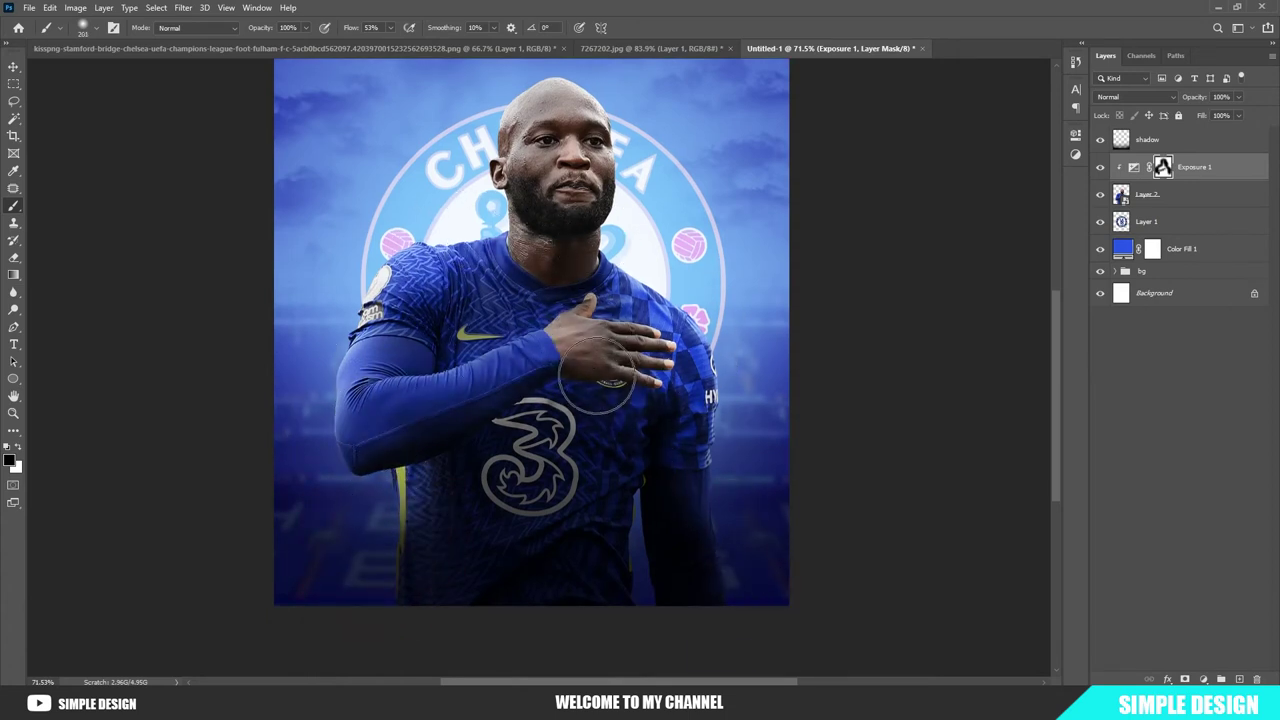
{"action": "scroll", "coordinate": [717, 297], "scroll_direction": "down", "scroll_amount": 2}
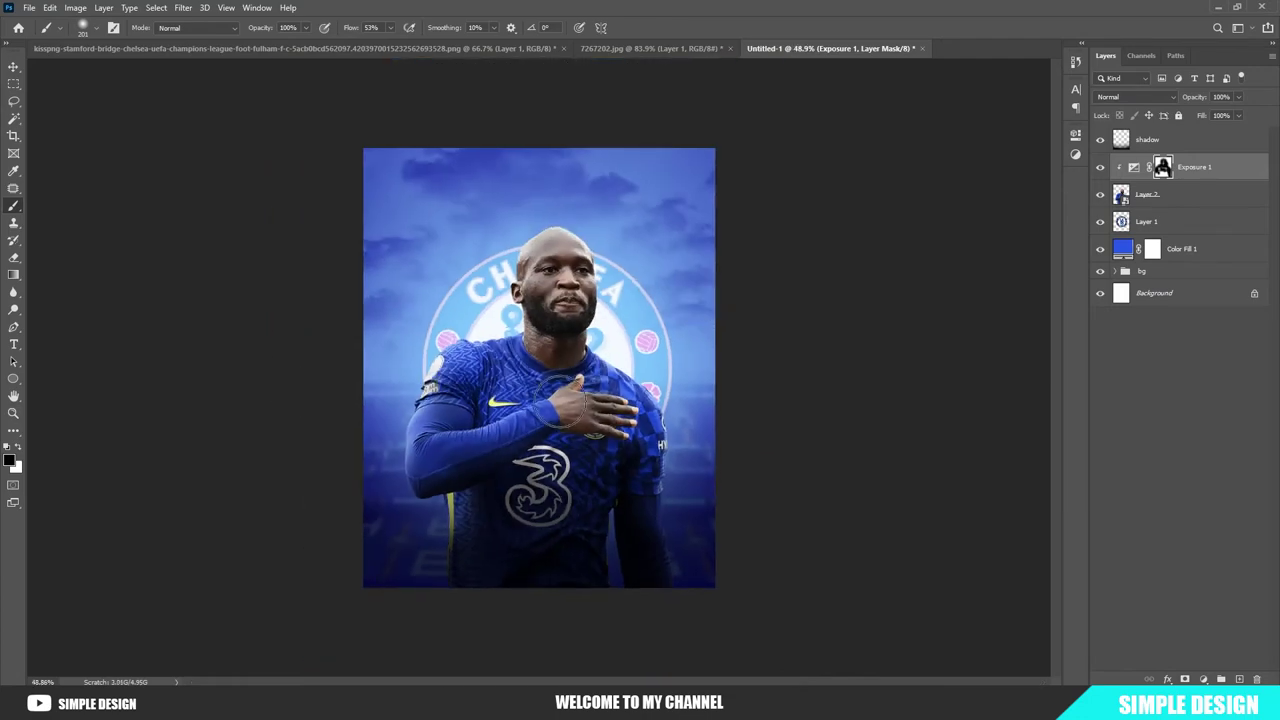
{"action": "scroll", "coordinate": [493, 436], "scroll_direction": "up", "scroll_amount": 2}
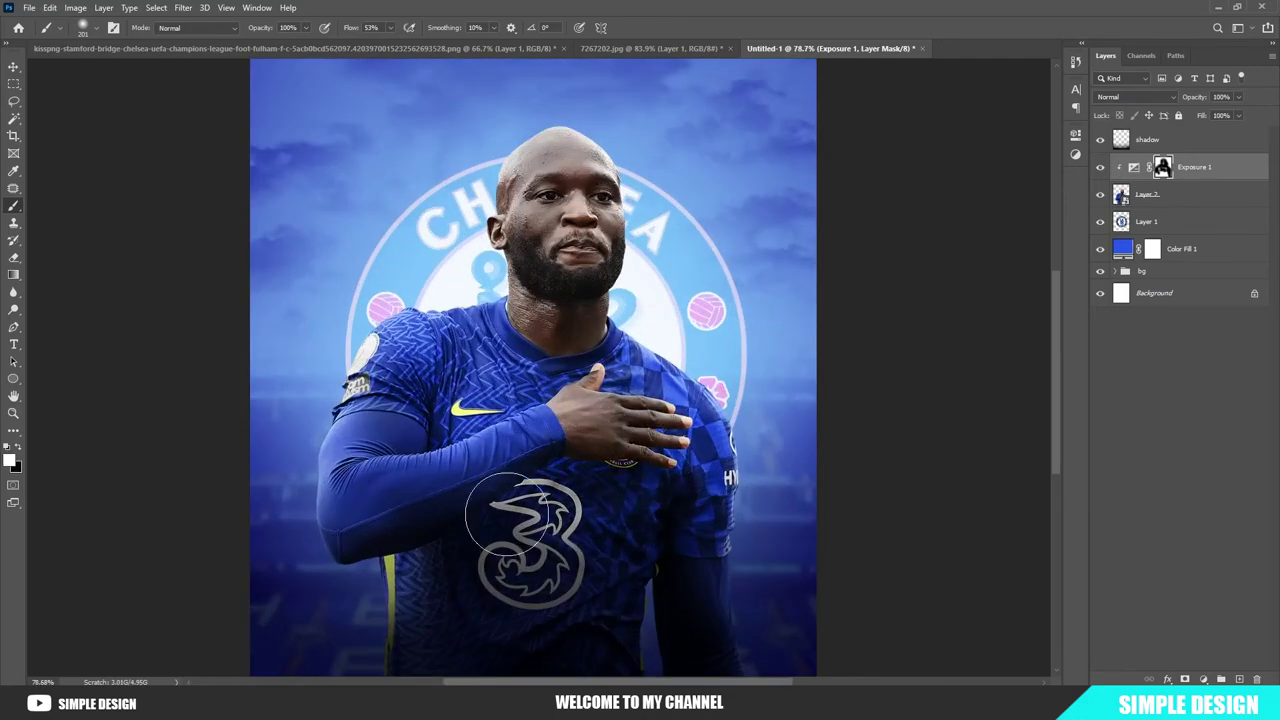
{"action": "scroll", "coordinate": [585, 515], "scroll_direction": "up", "scroll_amount": 1}
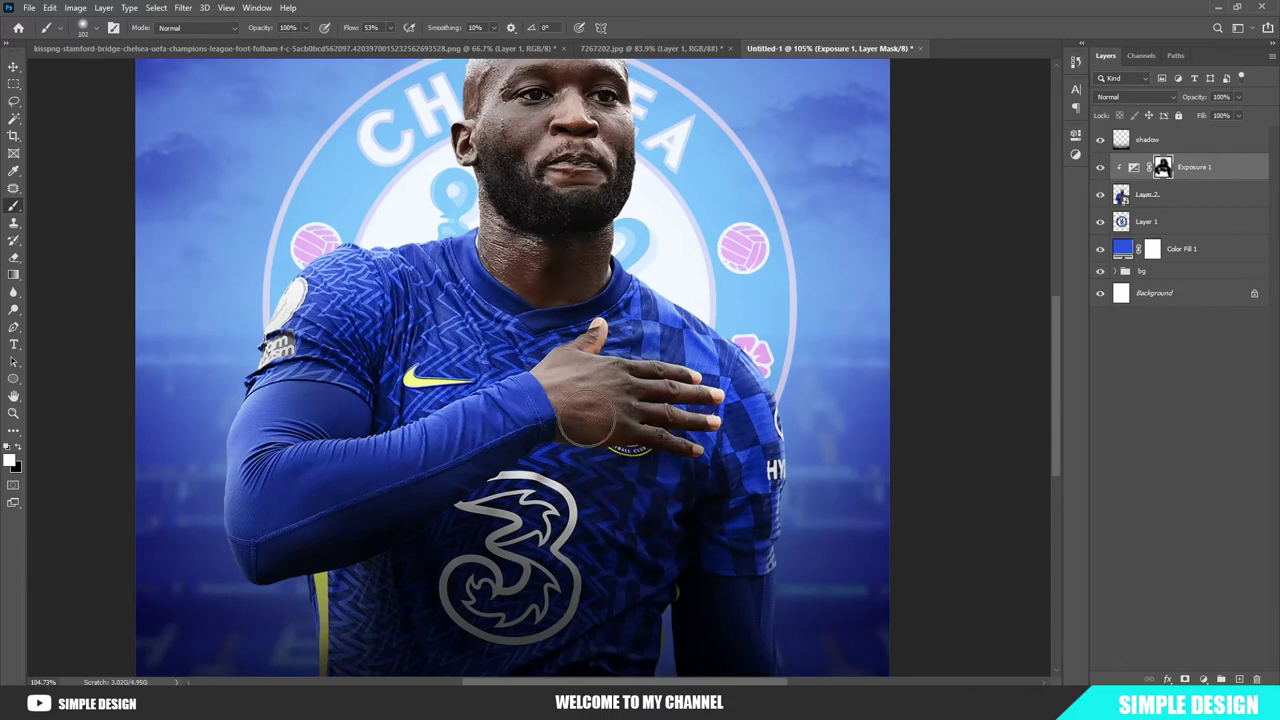
{"action": "scroll", "coordinate": [299, 562], "scroll_direction": "down", "scroll_amount": 1}
{"action": "scroll", "coordinate": [712, 445], "scroll_direction": "down", "scroll_amount": 1}
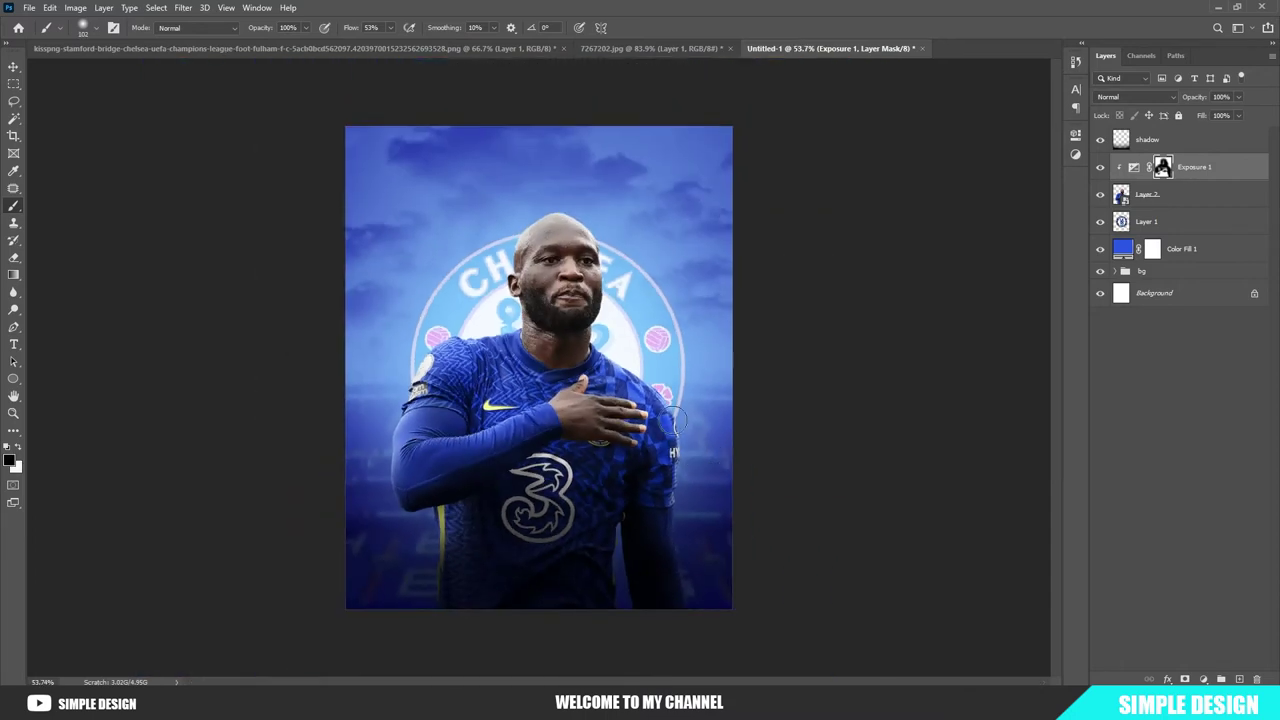
- Add a +0.89 Exposure adjustment clipped to the player, with its mask inverted to hide it
{"action": "left_click", "coordinate": [1201, 679]}
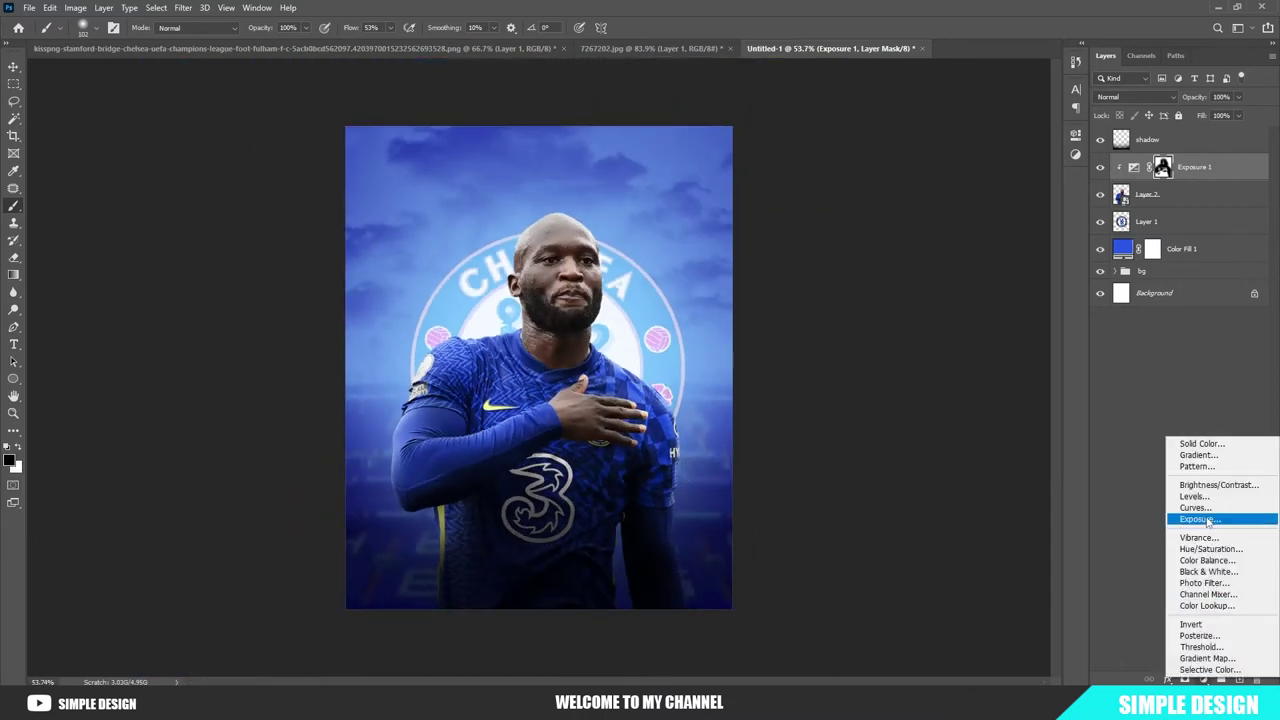
{"action": "left_click", "coordinate": [1207, 527]}
{"action": "left_click_drag", "start_coordinate": [962, 208], "coordinate": [970, 210]}
{"action": "left_click", "coordinate": [962, 356]}
{"action": "left_click", "coordinate": [1038, 131]}
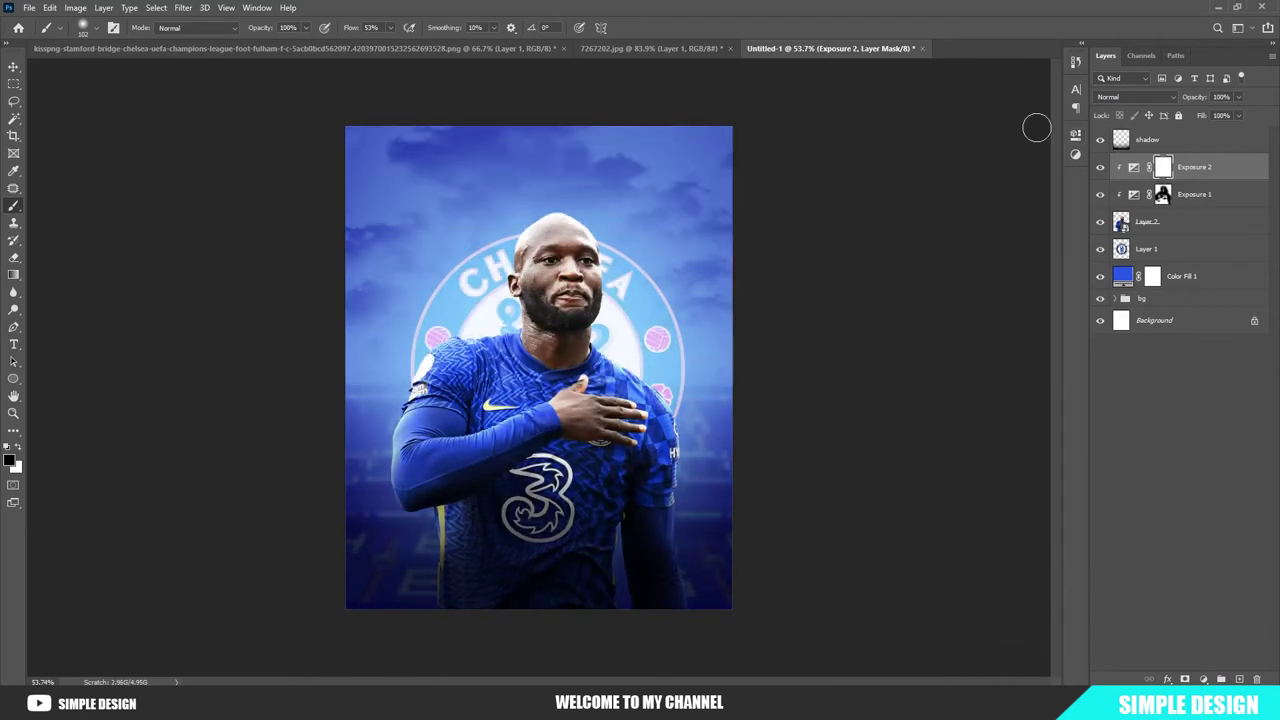
{"action": "key", "text": "ctrl+i"}
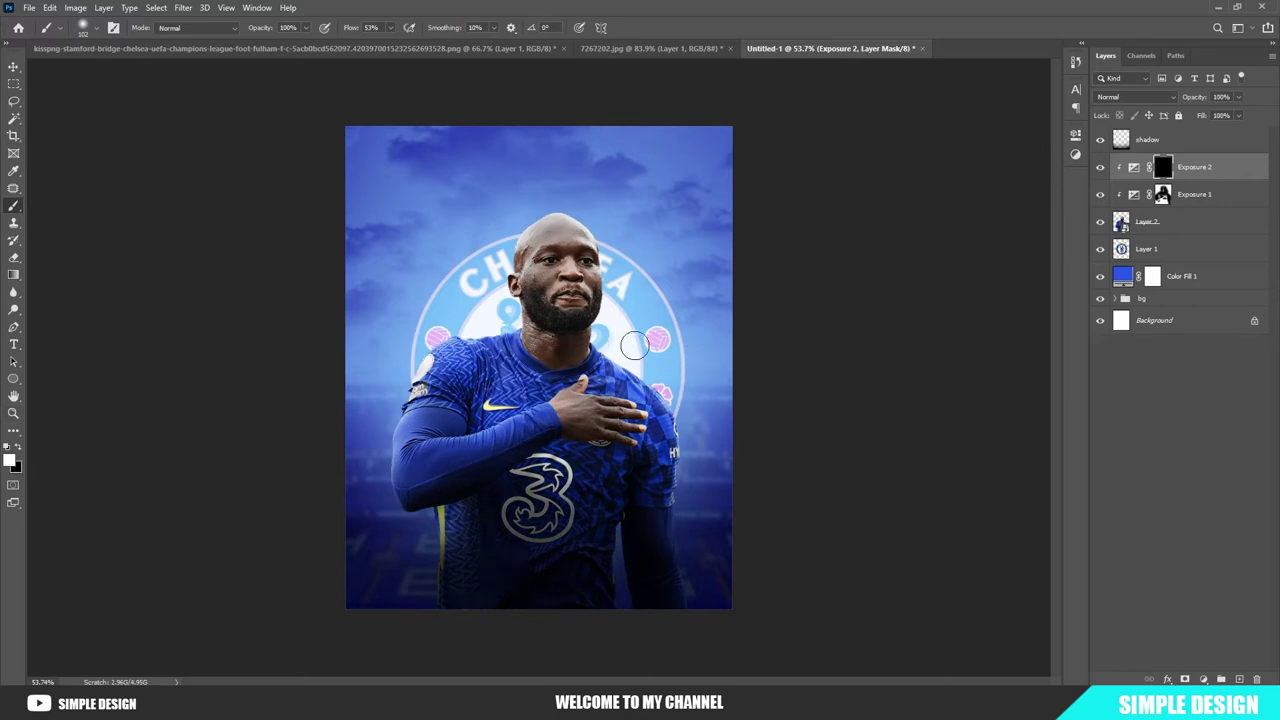
- Paint white on the mask to brighten the player's left arm, then add a new empty layer
{"action": "scroll", "coordinate": [634, 345], "scroll_direction": "up", "scroll_amount": 2}
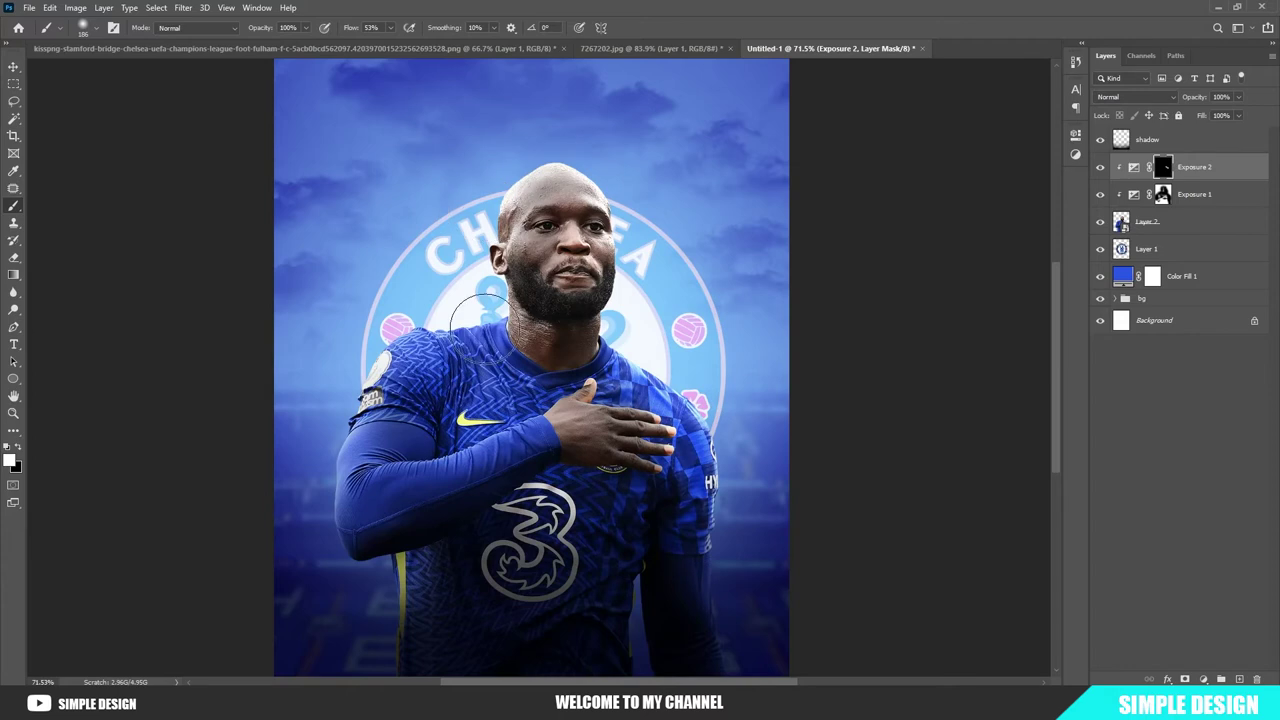
{"action": "mouse_move", "coordinate": [484, 327]}
{"action": "left_mouse_down"}
{"action": "mouse_move", "coordinate": [360, 420]}
{"action": "mouse_move", "coordinate": [310, 560]}
{"action": "mouse_move", "coordinate": [404, 577]}
{"action": "left_mouse_up"}
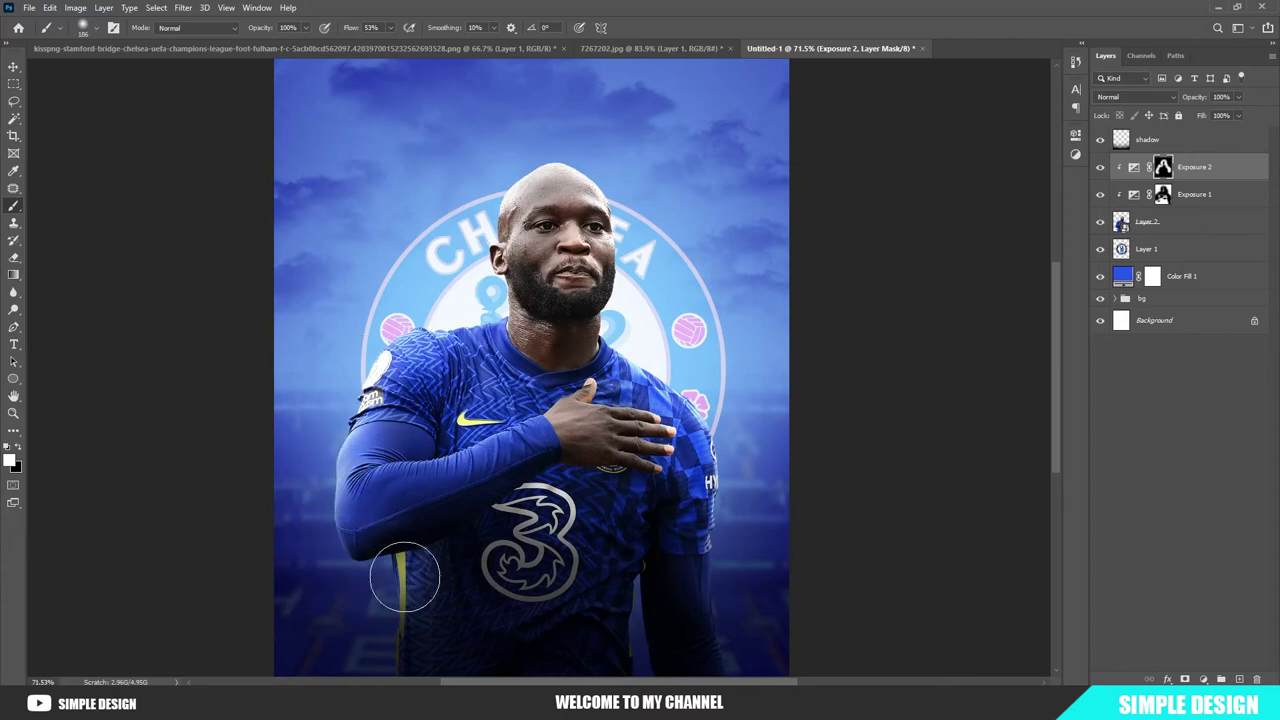
{"action": "scroll", "coordinate": [504, 560], "scroll_direction": "down", "scroll_amount": 2}
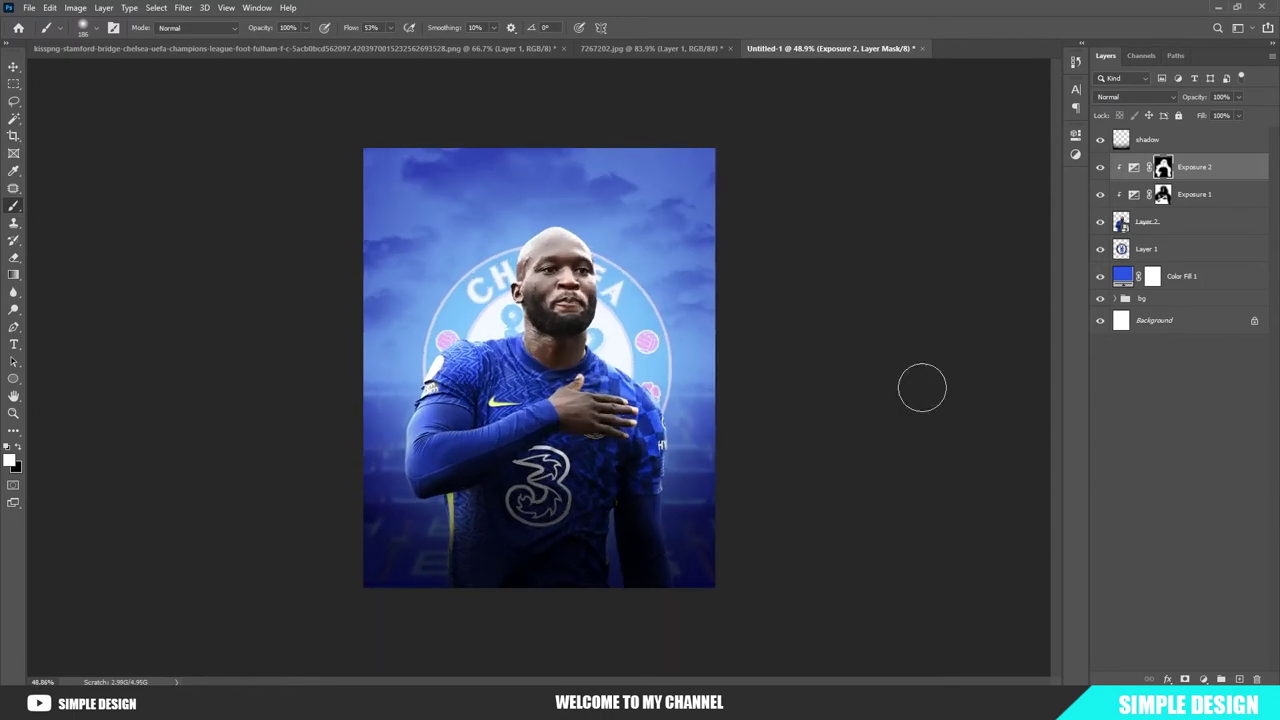
{"action": "scroll", "coordinate": [538, 482], "scroll_direction": "up", "scroll_amount": 2}
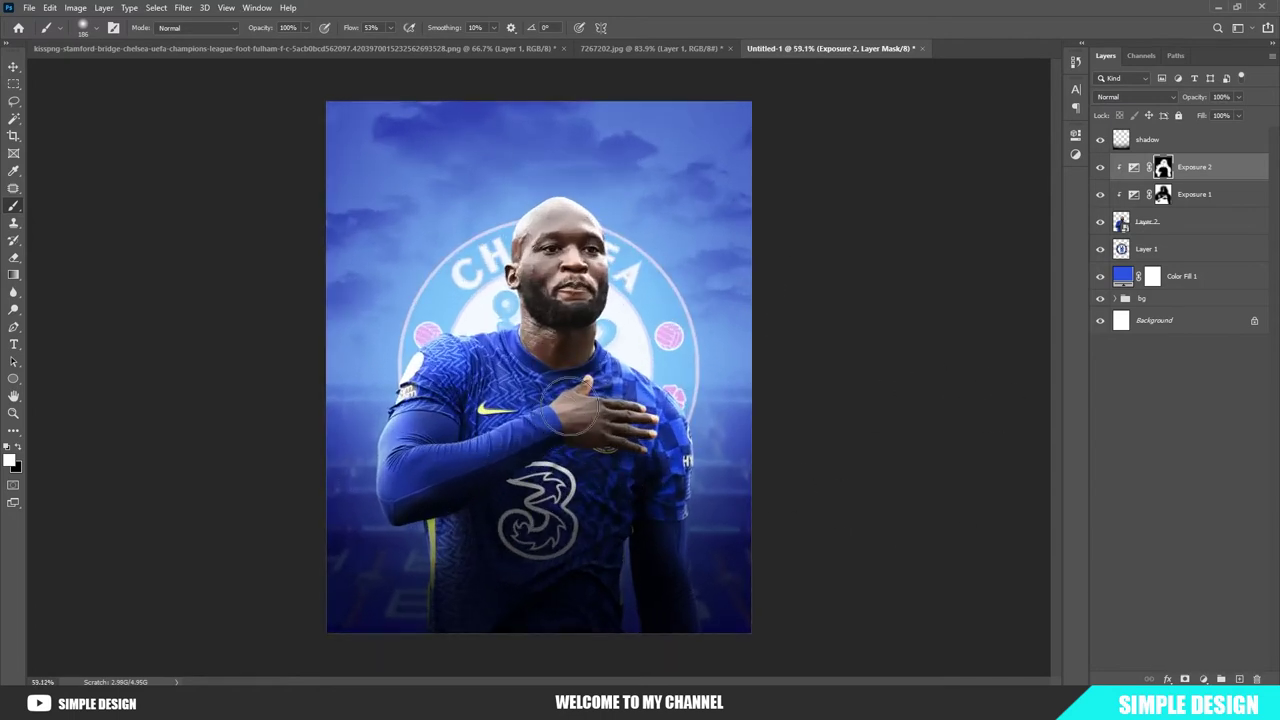
{"action": "scroll", "coordinate": [538, 482], "scroll_direction": "up", "scroll_amount": 1}
{"action": "scroll", "coordinate": [600, 420], "scroll_direction": "up", "scroll_amount": 2}
{"action": "scroll", "coordinate": [677, 340], "scroll_direction": "down", "scroll_amount": 2}
{"action": "scroll", "coordinate": [600, 260], "scroll_direction": "up", "scroll_amount": 3}
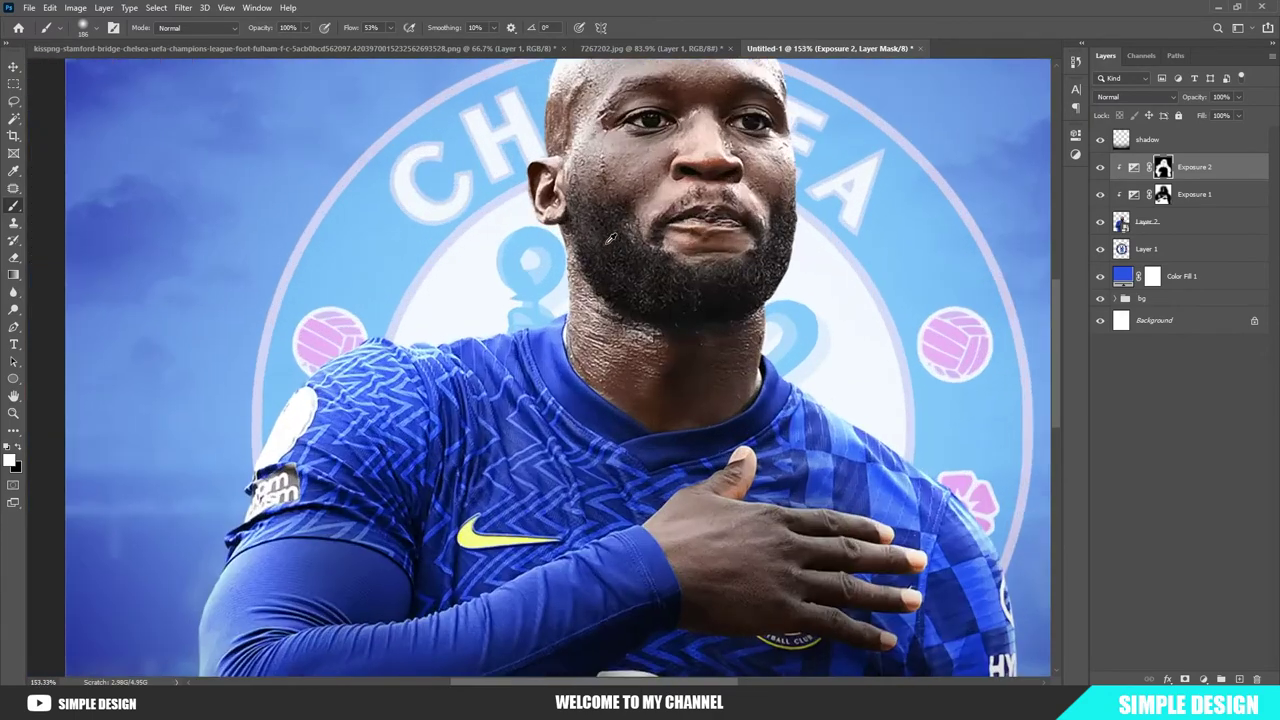
{"action": "scroll", "coordinate": [600, 260], "scroll_direction": "up", "scroll_amount": 2}
{"action": "left_click", "coordinate": [1238, 679]}
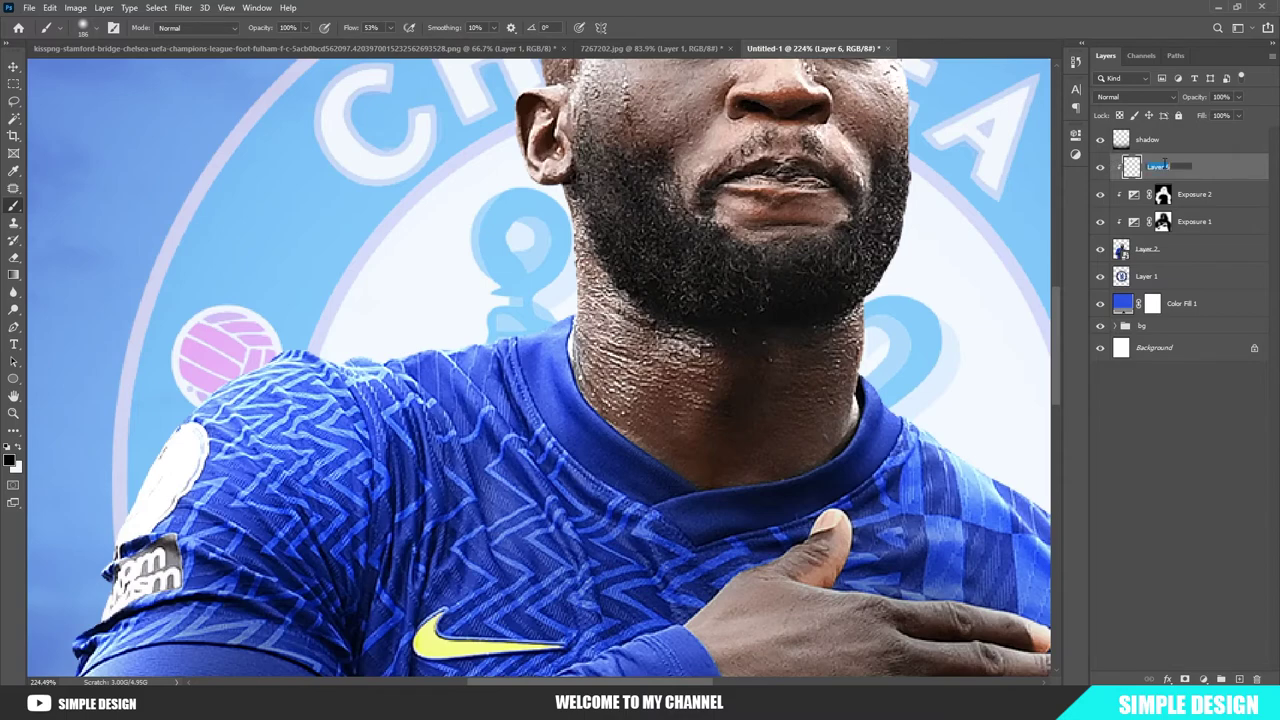
{"action": "type", "text": "light"}
- Name the new layer 'light' and choose a pale blue-white highlight colour
{"action": "key", "text": "Return"}
{"action": "scroll", "coordinate": [500, 400], "scroll_direction": "up", "scroll_amount": 1}
{"action": "scroll", "coordinate": [500, 400], "scroll_direction": "up", "scroll_amount": 1}
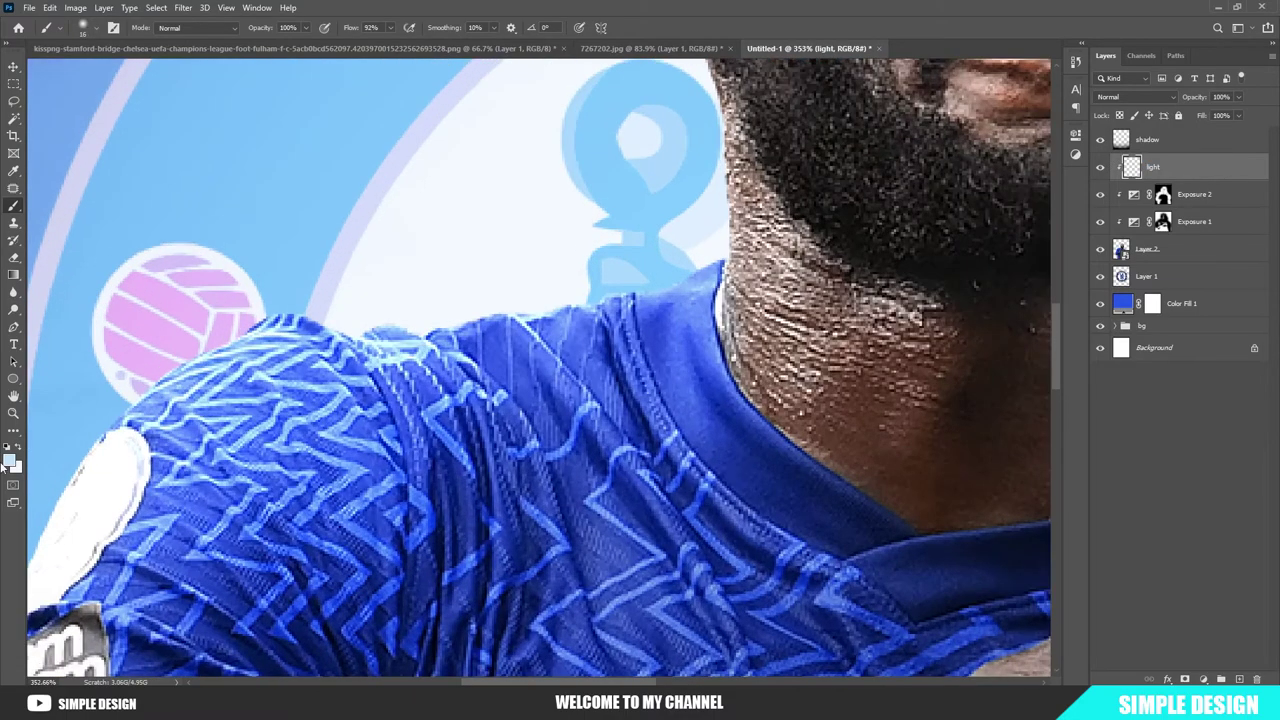
{"action": "left_click", "coordinate": [9, 460]}
{"action": "left_click", "coordinate": [700, 349]}
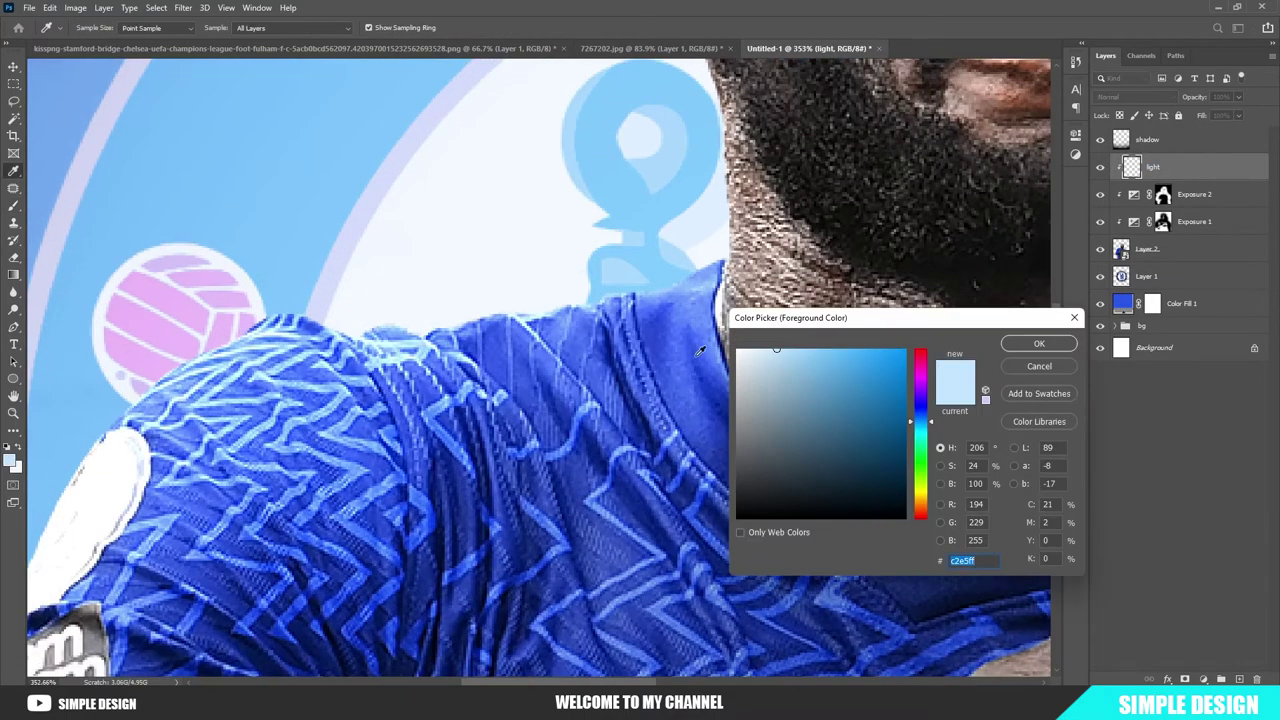
{"action": "left_click", "coordinate": [1039, 343]}
- Paint soft light along the shirt collar toward the neck and the shoulder rim
{"action": "key", "text": "b"}
{"action": "left_click_drag", "start_coordinate": [563, 273], "coordinate": [713, 252]}
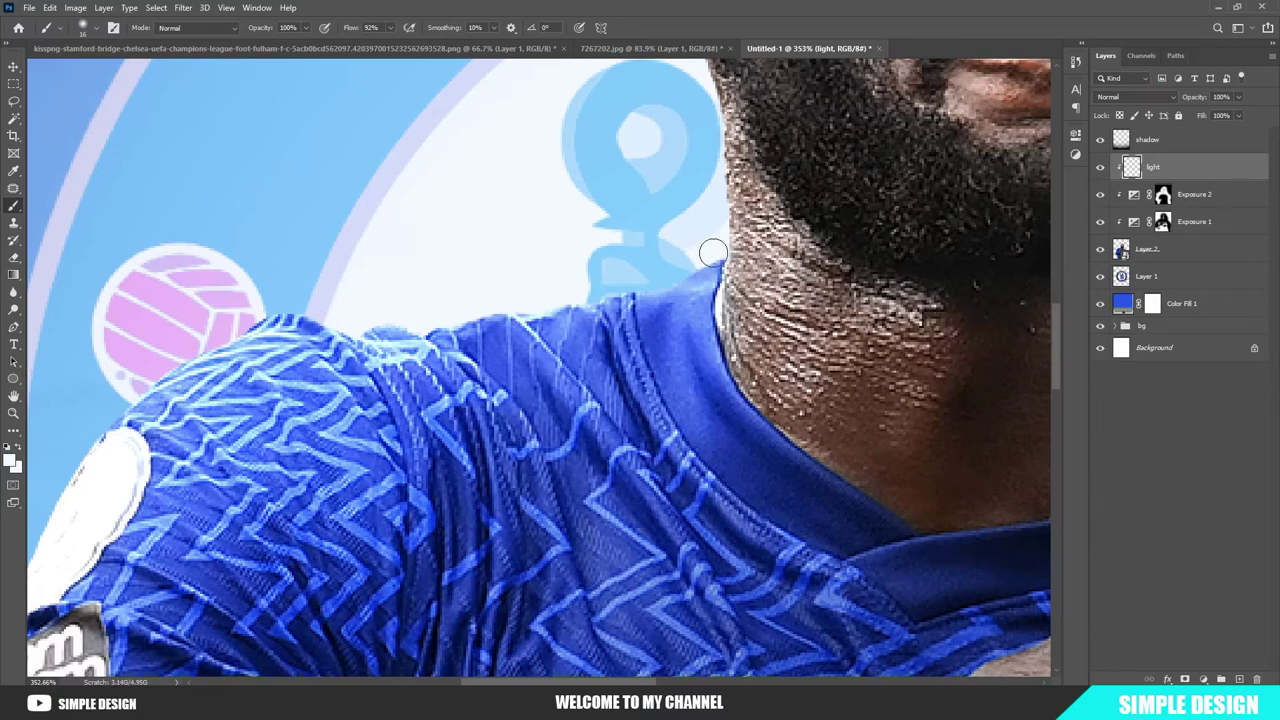
{"action": "mouse_move", "coordinate": [494, 309]}
{"action": "left_mouse_down"}
{"action": "mouse_move", "coordinate": [621, 325]}
{"action": "mouse_move", "coordinate": [478, 345]}
{"action": "left_mouse_up"}
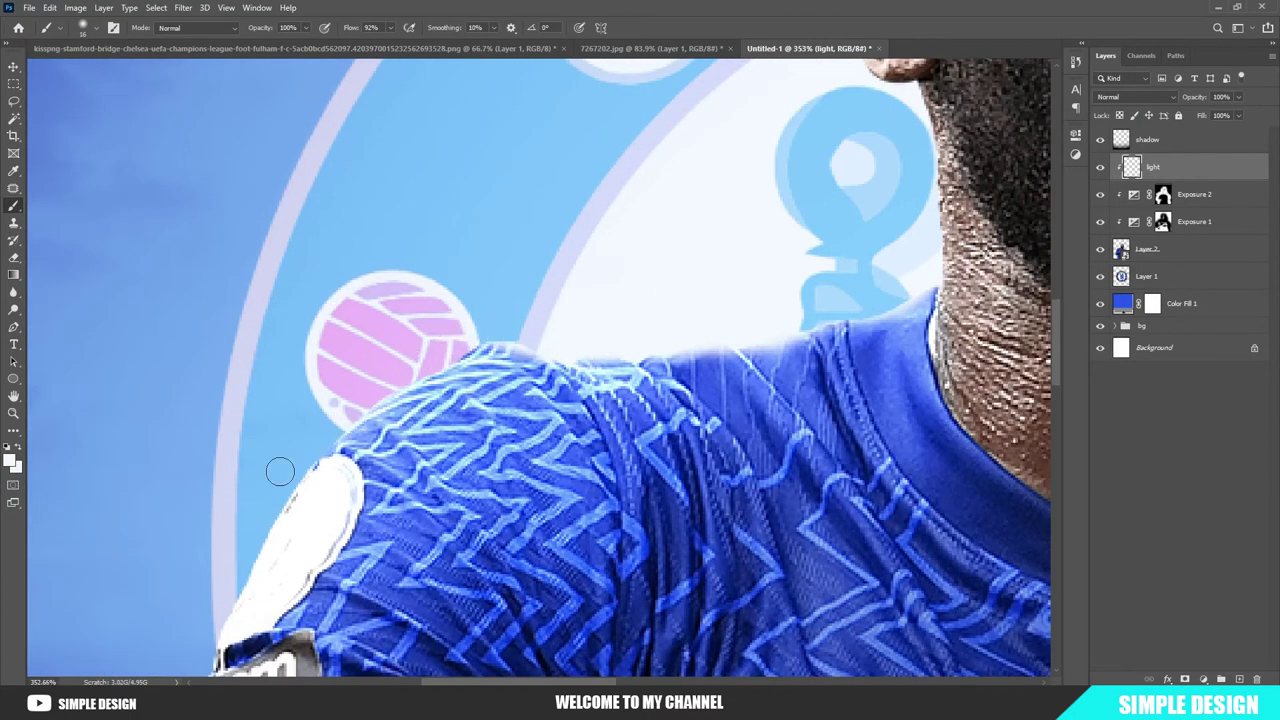
{"action": "scroll", "coordinate": [283, 430], "scroll_direction": "down", "scroll_amount": 2}
{"action": "left_click_drag", "start_coordinate": [716, 338], "coordinate": [414, 366]}
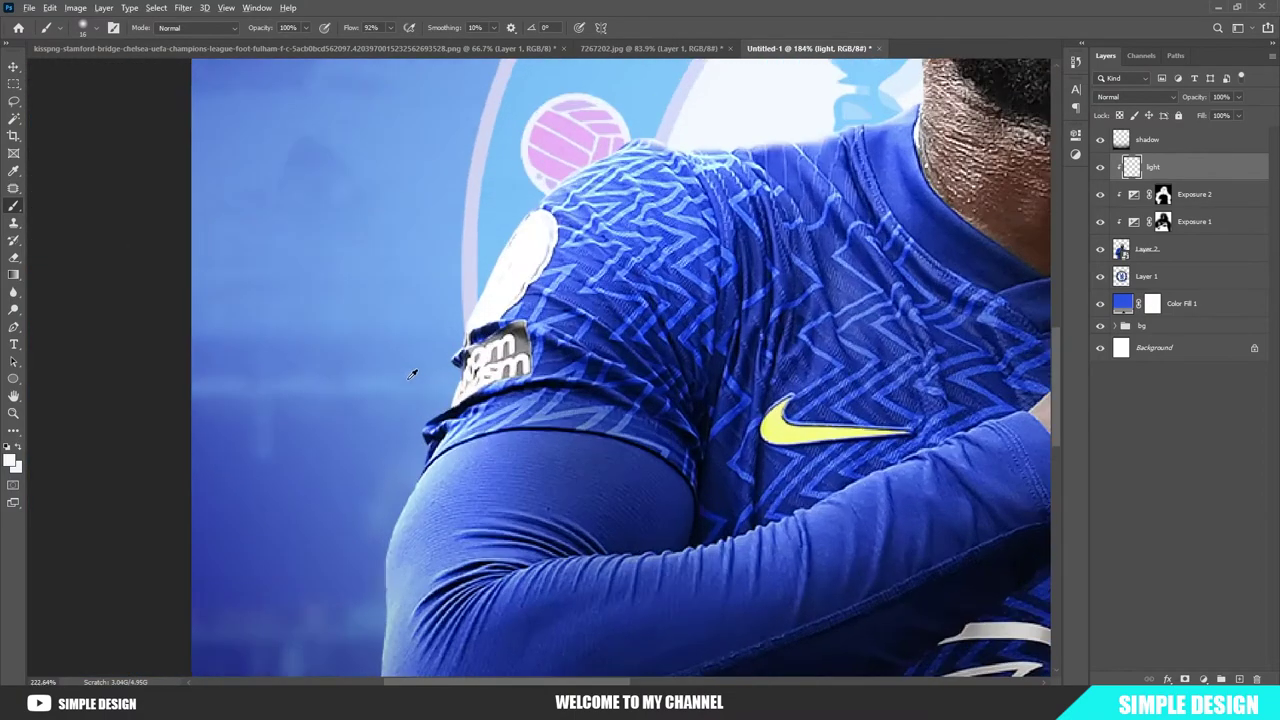
{"action": "left_click_drag", "start_coordinate": [485, 345], "coordinate": [430, 455]}
{"action": "scroll", "coordinate": [440, 418], "scroll_direction": "down", "scroll_amount": 2}
{"action": "scroll", "coordinate": [440, 418], "scroll_direction": "down", "scroll_amount": 2}
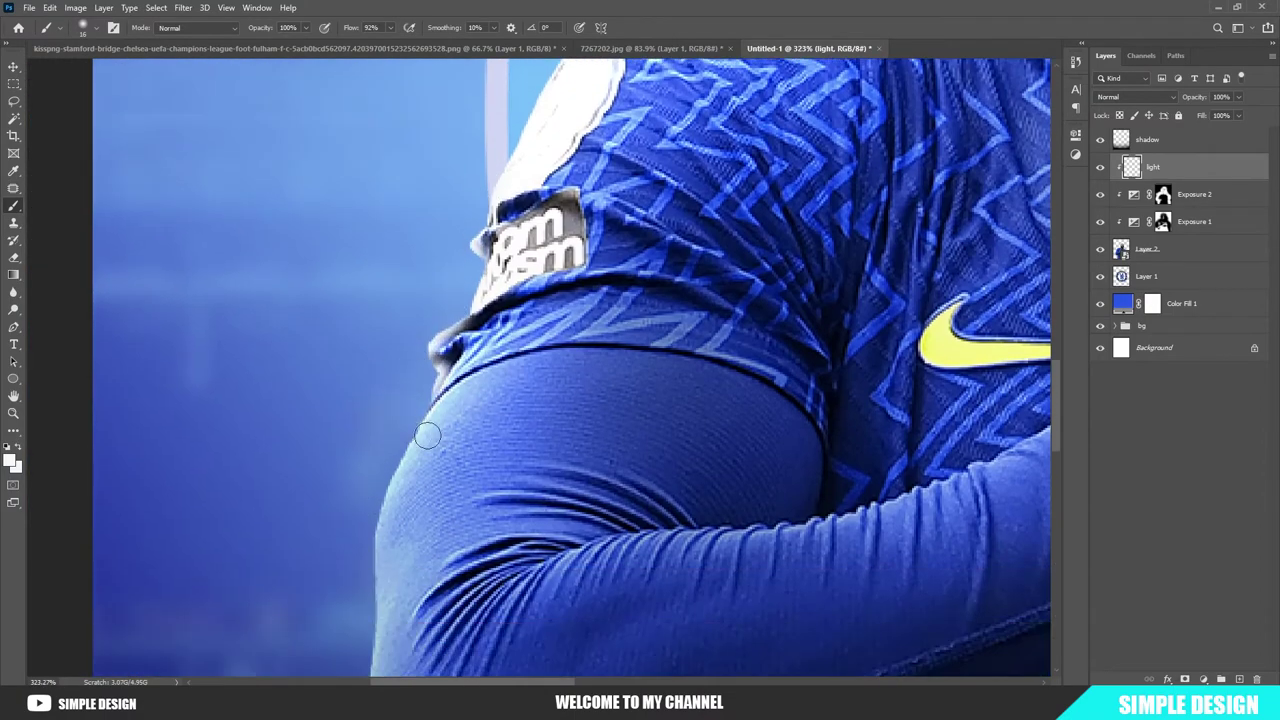
{"action": "scroll", "coordinate": [428, 405], "scroll_direction": "down", "scroll_amount": 2}
{"action": "scroll", "coordinate": [396, 433], "scroll_direction": "down", "scroll_amount": 5}
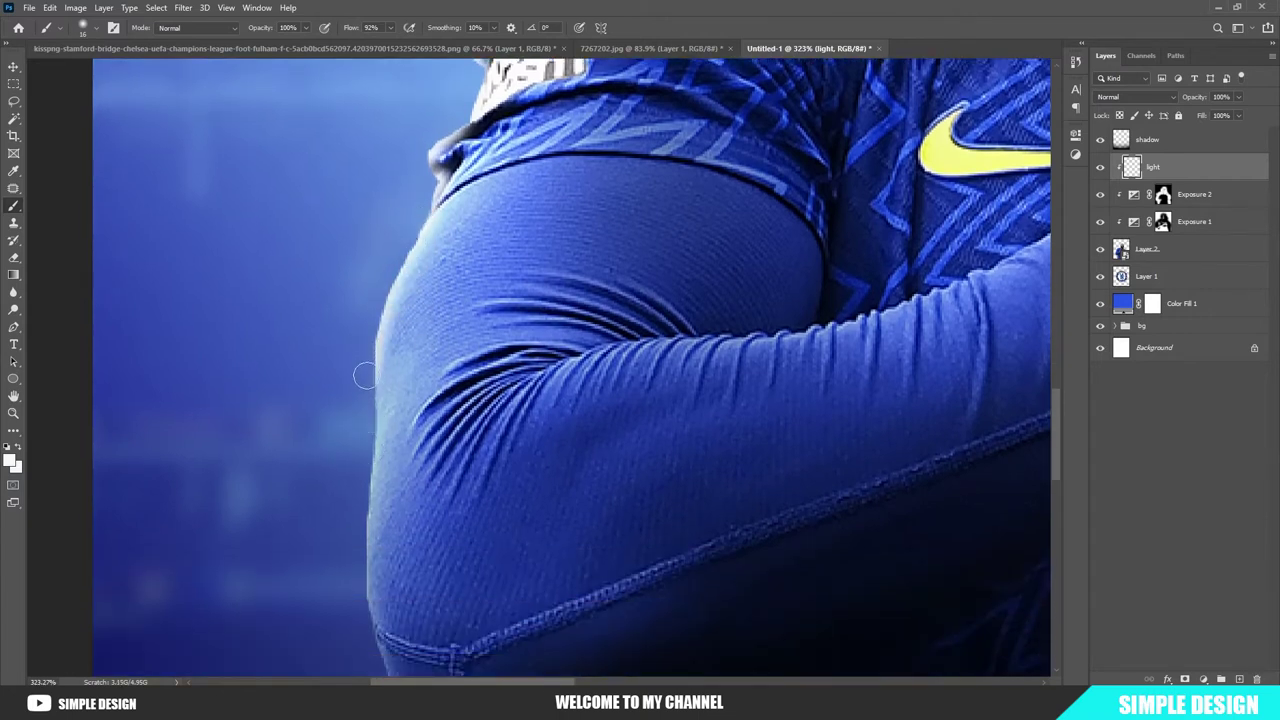
{"action": "scroll", "coordinate": [316, 606], "scroll_direction": "down", "scroll_amount": 2}
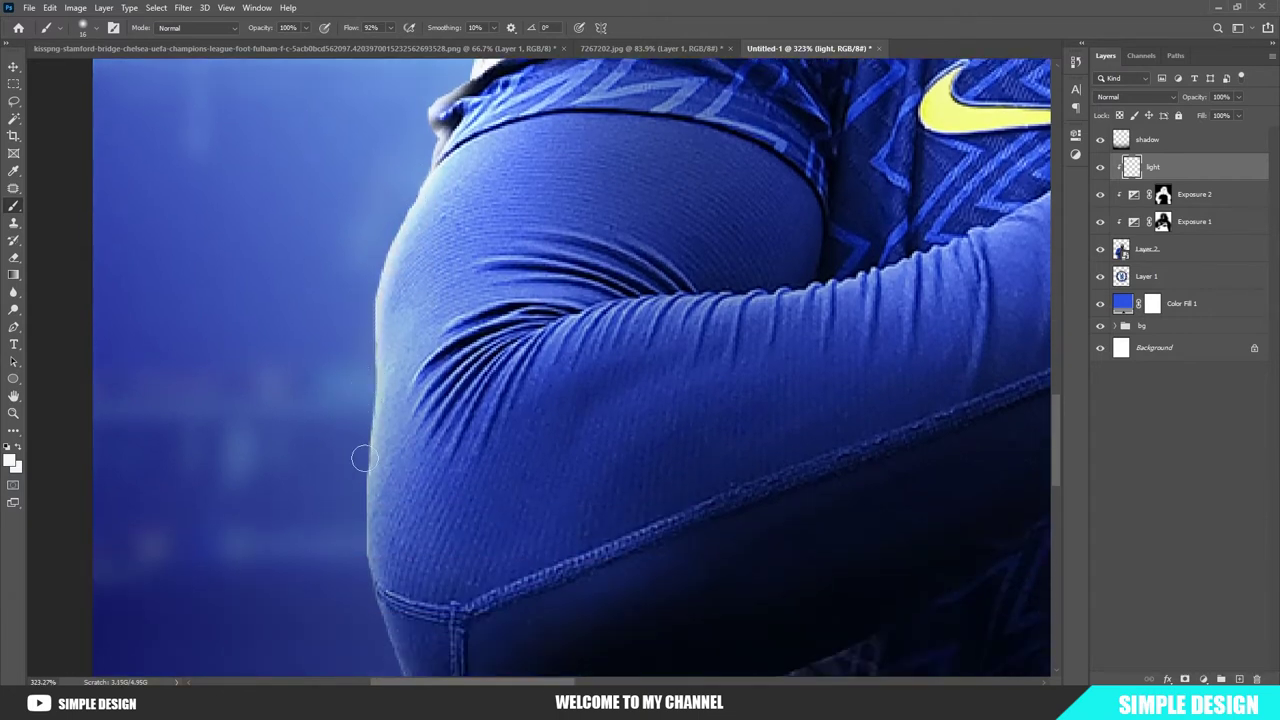
{"action": "scroll", "coordinate": [357, 551], "scroll_direction": "down", "scroll_amount": 2}
{"action": "scroll", "coordinate": [370, 540], "scroll_direction": "down", "scroll_amount": 2}
{"action": "scroll", "coordinate": [386, 529], "scroll_direction": "down", "scroll_amount": 2}
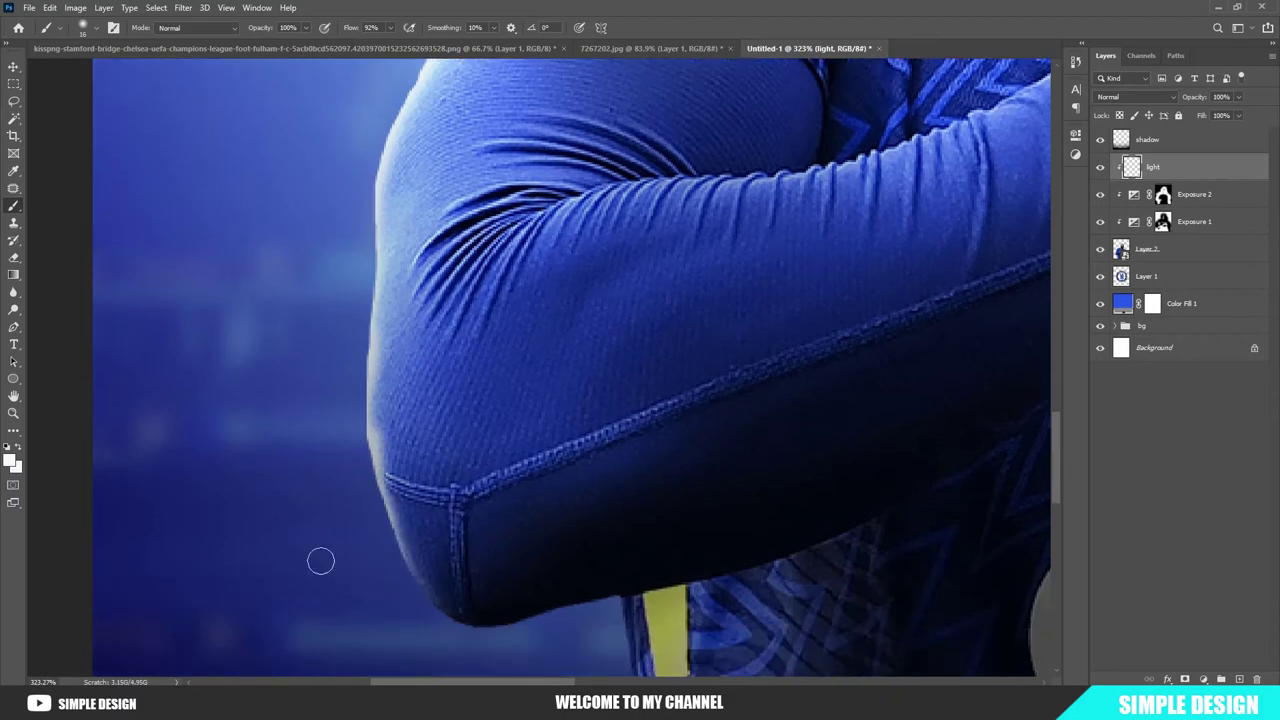
{"action": "scroll", "coordinate": [320, 561], "scroll_direction": "down", "scroll_amount": 5}
{"action": "scroll", "coordinate": [341, 209], "scroll_direction": "up", "scroll_amount": 5}
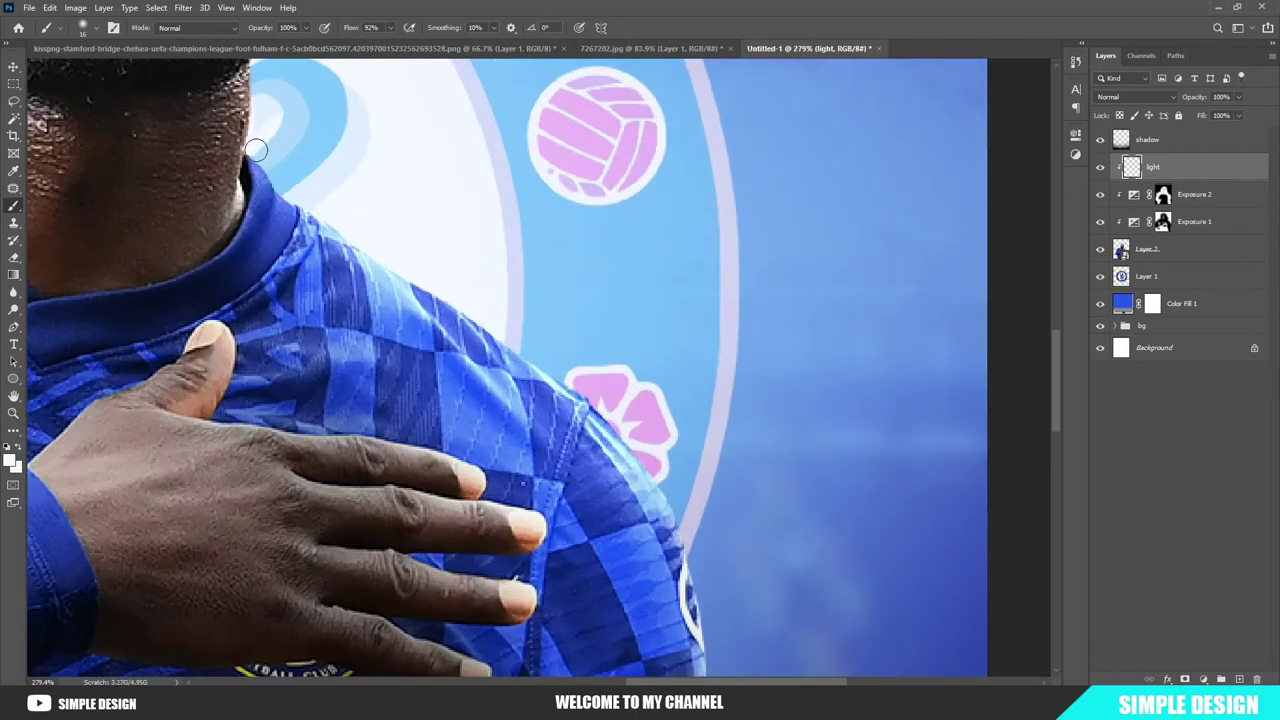
{"action": "scroll", "coordinate": [366, 189], "scroll_direction": "up", "scroll_amount": 2}
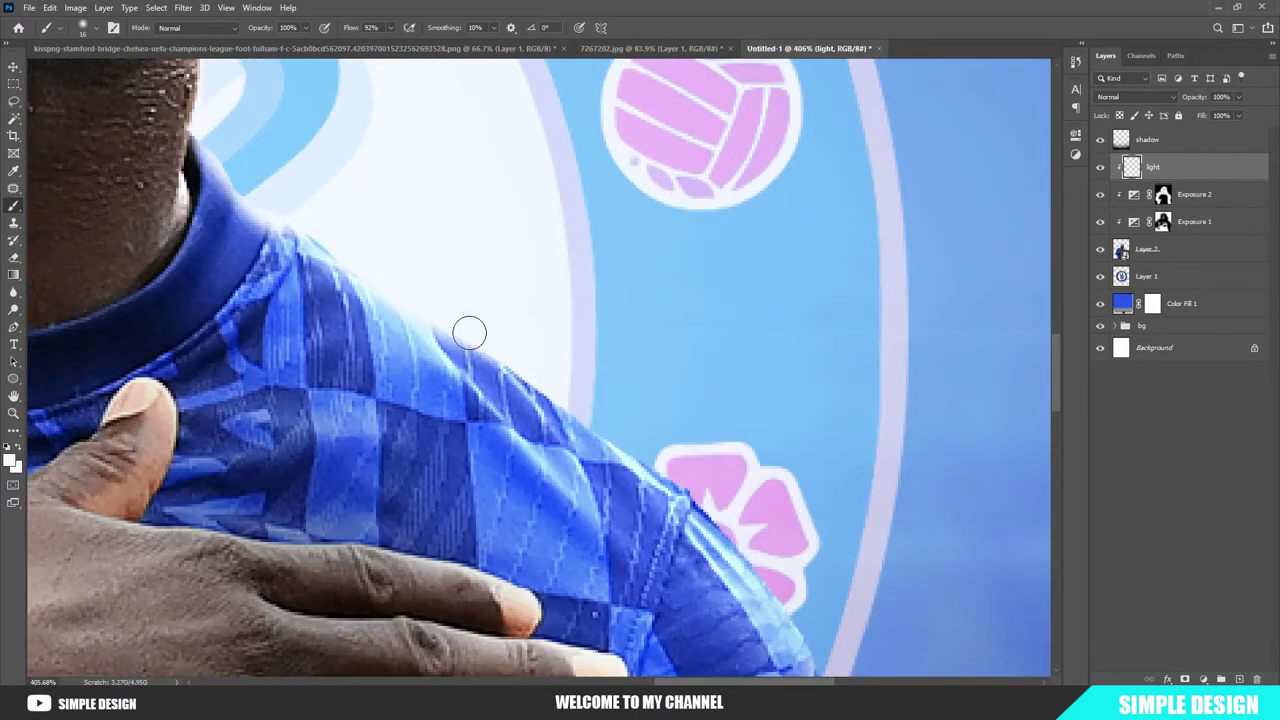
- Brighten the shoulder edge and the upper and lower sleeve edges with soft light
{"action": "mouse_move", "coordinate": [469, 332]}
{"action": "left_mouse_down"}
{"action": "mouse_move", "coordinate": [600, 420]}
{"action": "mouse_move", "coordinate": [660, 480]}
{"action": "left_mouse_up"}
{"action": "scroll", "coordinate": [686, 457], "scroll_direction": "up", "scroll_amount": 1}
{"action": "scroll", "coordinate": [686, 457], "scroll_direction": "up", "scroll_amount": 1}
{"action": "left_click_drag", "start_coordinate": [634, 349], "coordinate": [869, 592]}
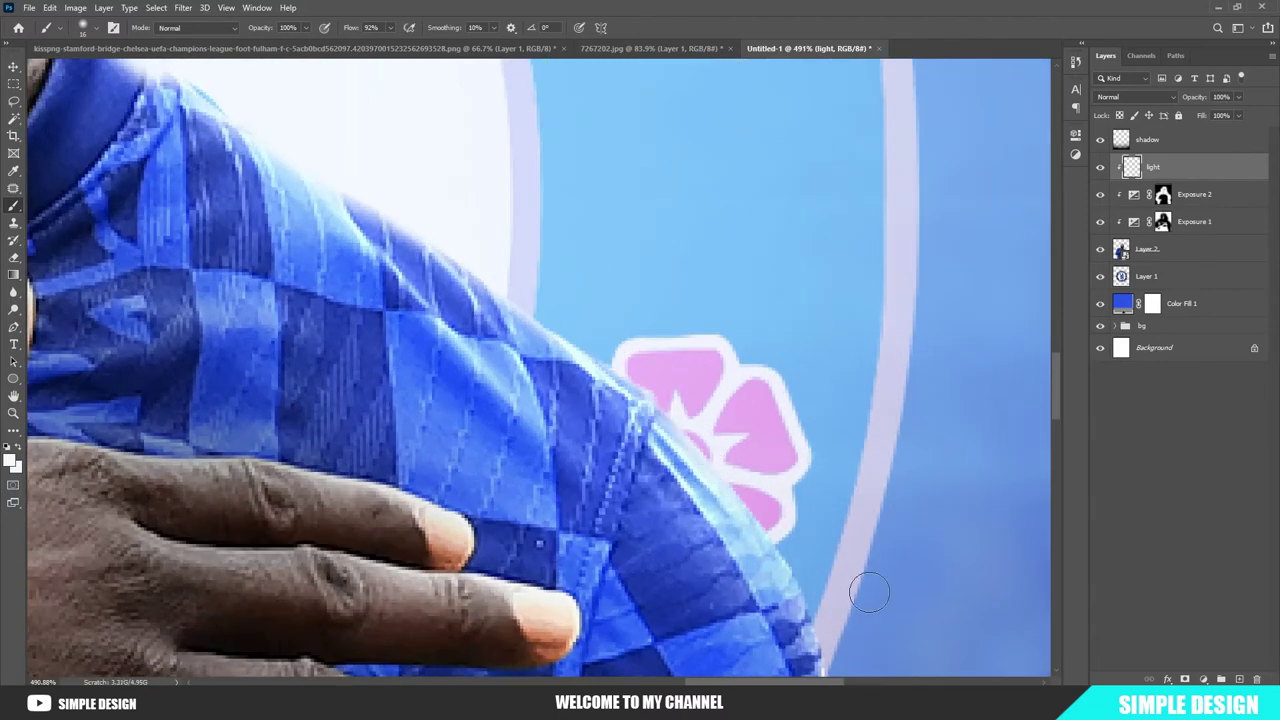
{"action": "scroll", "coordinate": [869, 592], "scroll_direction": "down", "scroll_amount": 1}
{"action": "left_click_drag", "start_coordinate": [763, 423], "coordinate": [891, 623]}
{"action": "scroll", "coordinate": [891, 623], "scroll_direction": "down", "scroll_amount": 1}
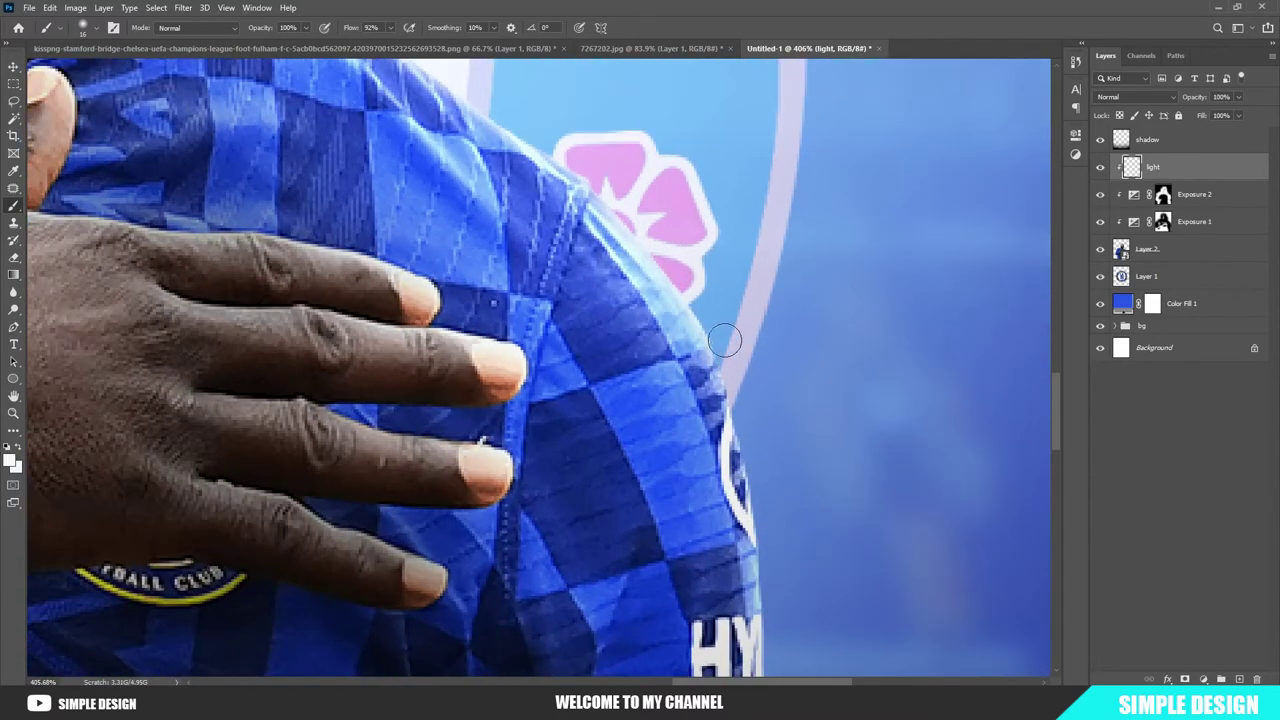
{"action": "scroll", "coordinate": [730, 380], "scroll_direction": "down", "scroll_amount": 1}
{"action": "scroll", "coordinate": [755, 420], "scroll_direction": "down", "scroll_amount": 1}
{"action": "scroll", "coordinate": [775, 458], "scroll_direction": "down", "scroll_amount": 1}
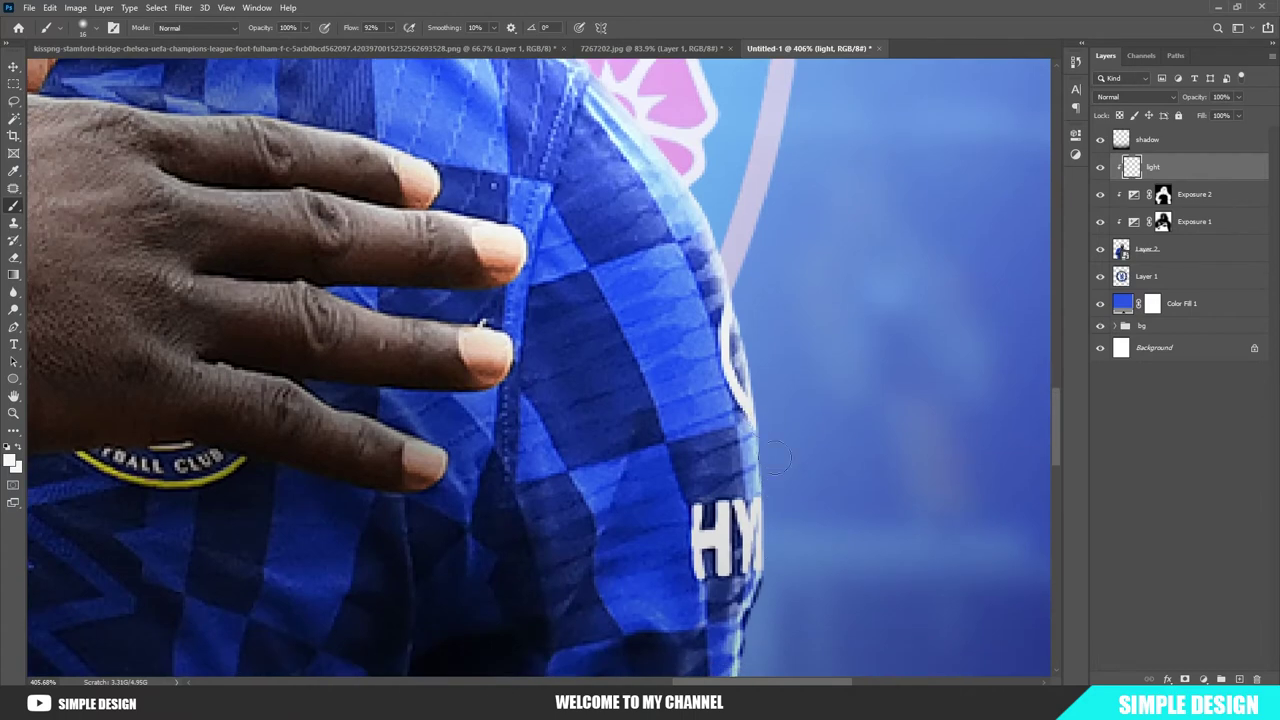
{"action": "scroll", "coordinate": [775, 458], "scroll_direction": "down", "scroll_amount": 1}
{"action": "scroll", "coordinate": [757, 580], "scroll_direction": "down", "scroll_amount": 1}
{"action": "scroll", "coordinate": [760, 520], "scroll_direction": "down", "scroll_amount": 1}
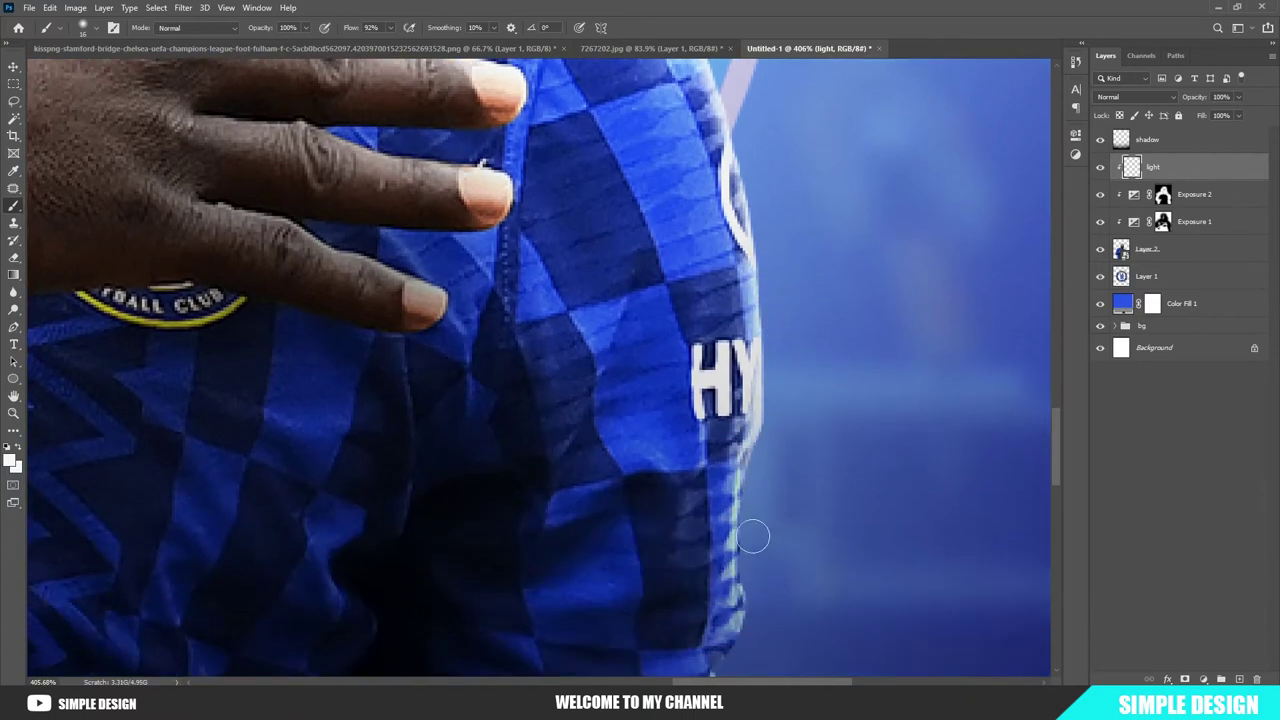
{"action": "left_click_drag", "start_coordinate": [753, 537], "coordinate": [751, 629]}
{"action": "scroll", "coordinate": [745, 600], "scroll_direction": "down", "scroll_amount": 1}
{"action": "scroll", "coordinate": [766, 586], "scroll_direction": "down", "scroll_amount": 1}
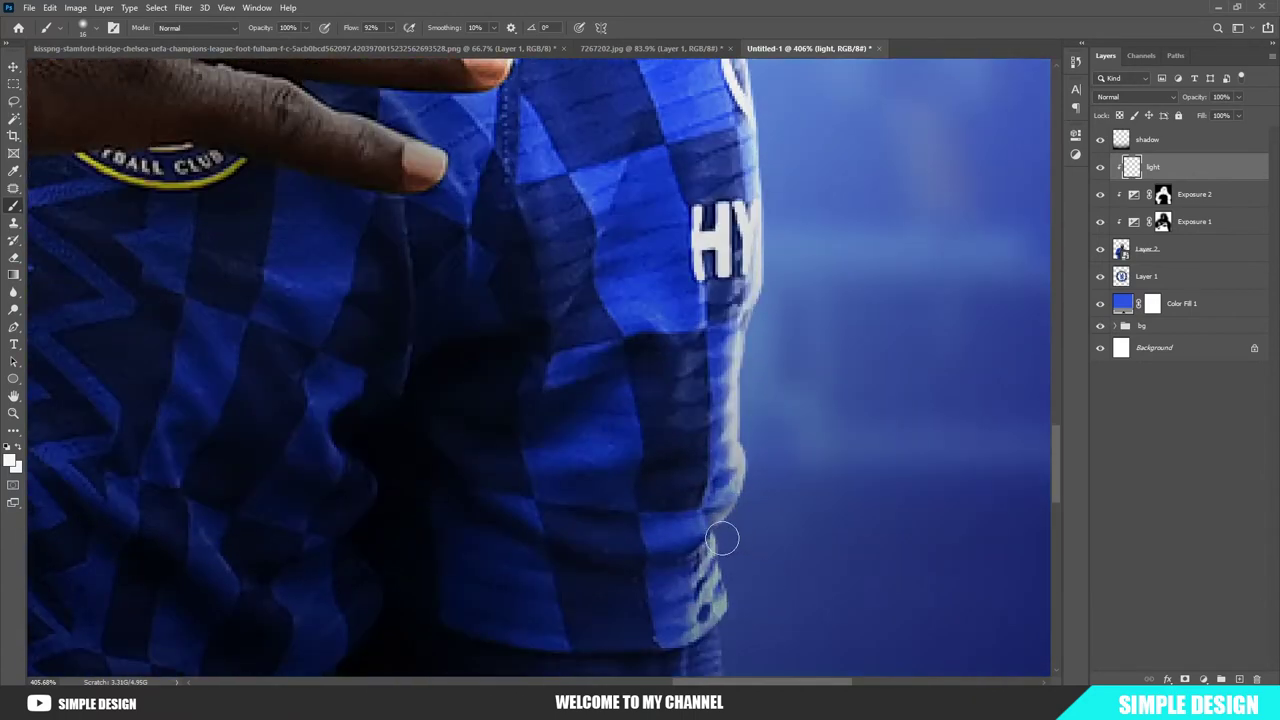
{"action": "scroll", "coordinate": [760, 515], "scroll_direction": "down", "scroll_amount": 3}
{"action": "scroll", "coordinate": [797, 491], "scroll_direction": "down", "scroll_amount": 2}
{"action": "scroll", "coordinate": [820, 505], "scroll_direction": "up", "scroll_amount": 1}
{"action": "scroll", "coordinate": [780, 460], "scroll_direction": "up", "scroll_amount": 3}
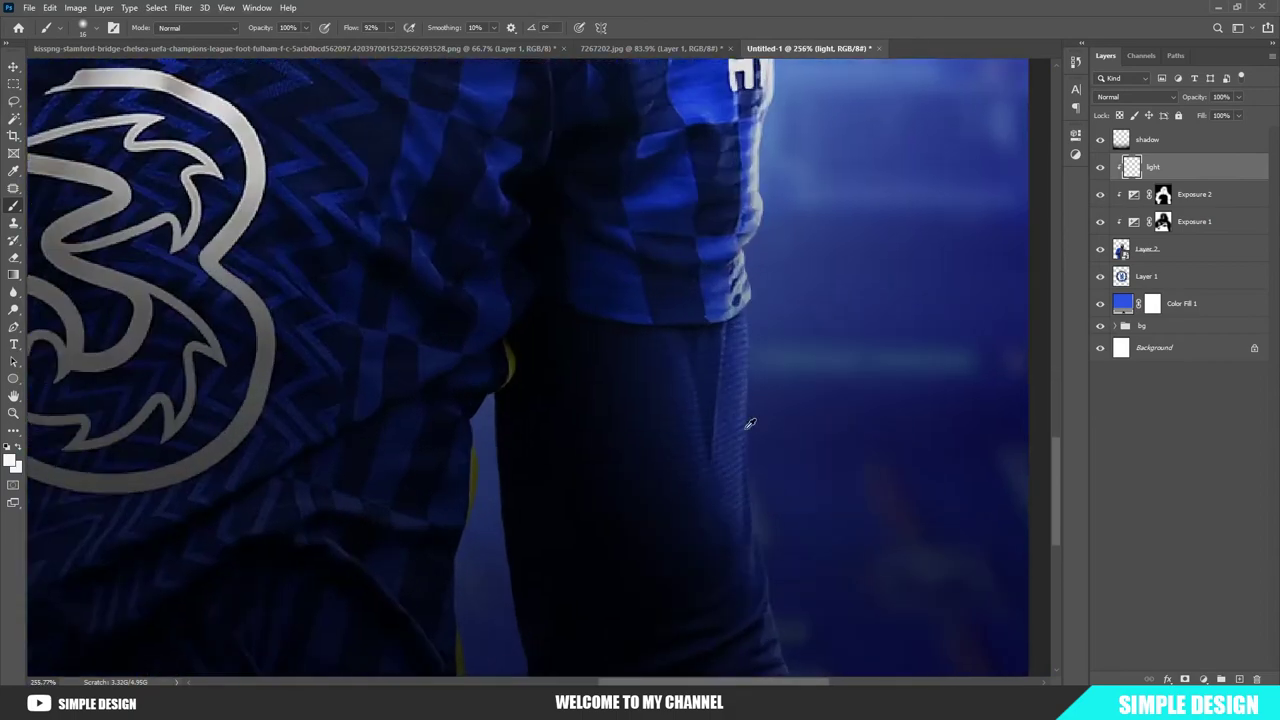
{"action": "scroll", "coordinate": [750, 423], "scroll_direction": "up", "scroll_amount": 1}
{"action": "left_click_drag", "start_coordinate": [749, 303], "coordinate": [780, 585]}
{"action": "scroll", "coordinate": [787, 446], "scroll_direction": "down", "scroll_amount": 3}
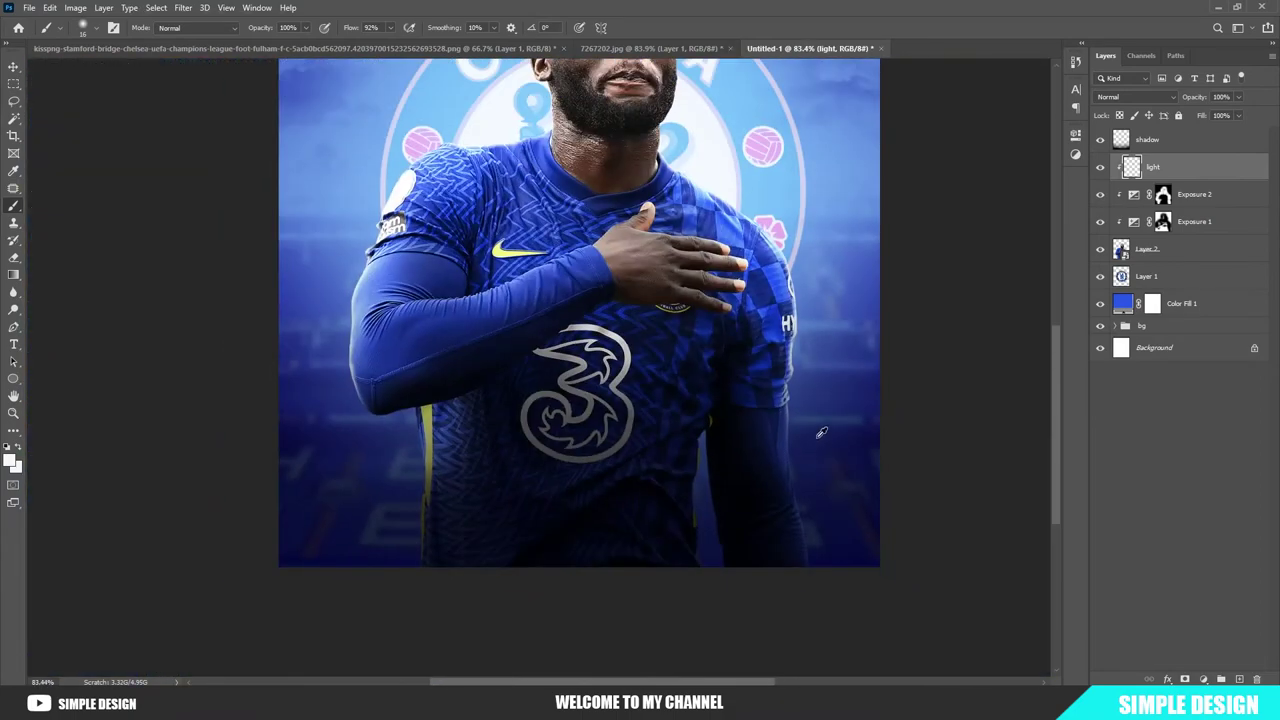
{"action": "scroll", "coordinate": [820, 430], "scroll_direction": "up", "scroll_amount": 1}
{"action": "scroll", "coordinate": [800, 430], "scroll_direction": "up", "scroll_amount": 2}
{"action": "scroll", "coordinate": [740, 431], "scroll_direction": "up", "scroll_amount": 2}
{"action": "scroll", "coordinate": [740, 431], "scroll_direction": "up", "scroll_amount": 1}
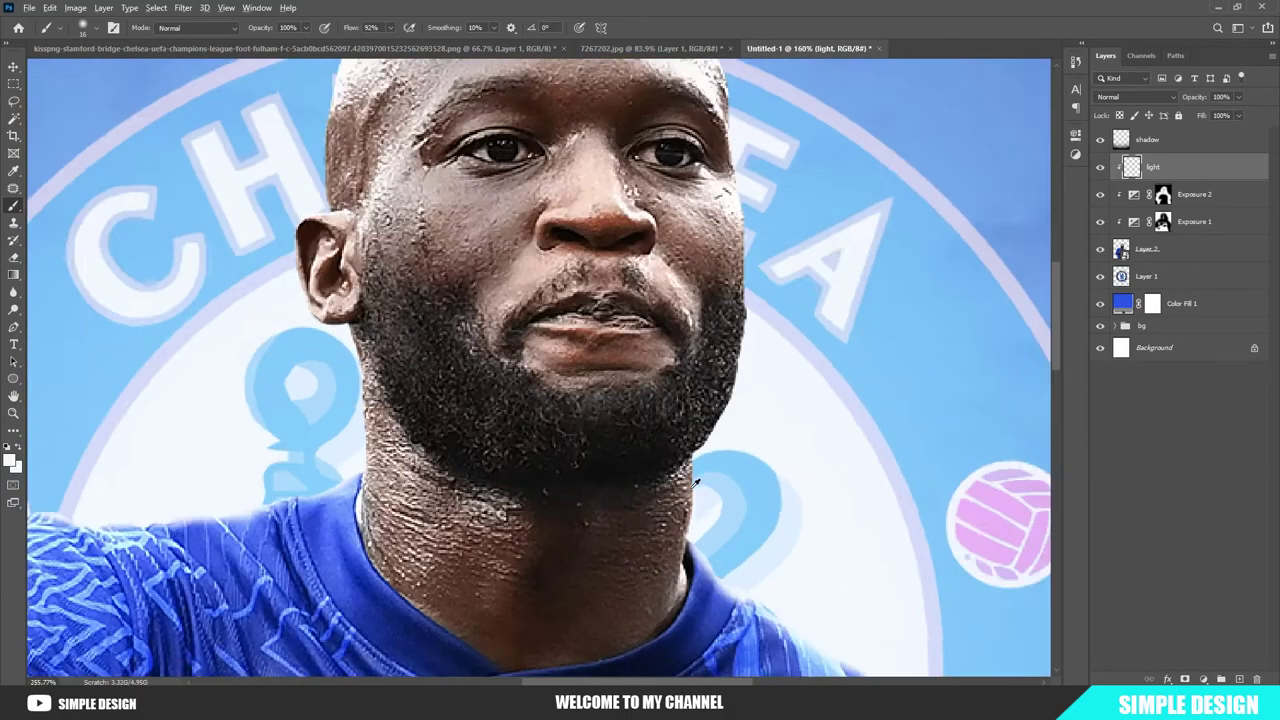
{"action": "scroll", "coordinate": [740, 431], "scroll_direction": "down", "scroll_amount": 2}
- Lighten the jaw and neck edges, the left side of the head and the ear
{"action": "left_click_drag", "start_coordinate": [697, 460], "coordinate": [697, 540]}
{"action": "scroll", "coordinate": [797, 251], "scroll_direction": "up", "scroll_amount": 2}
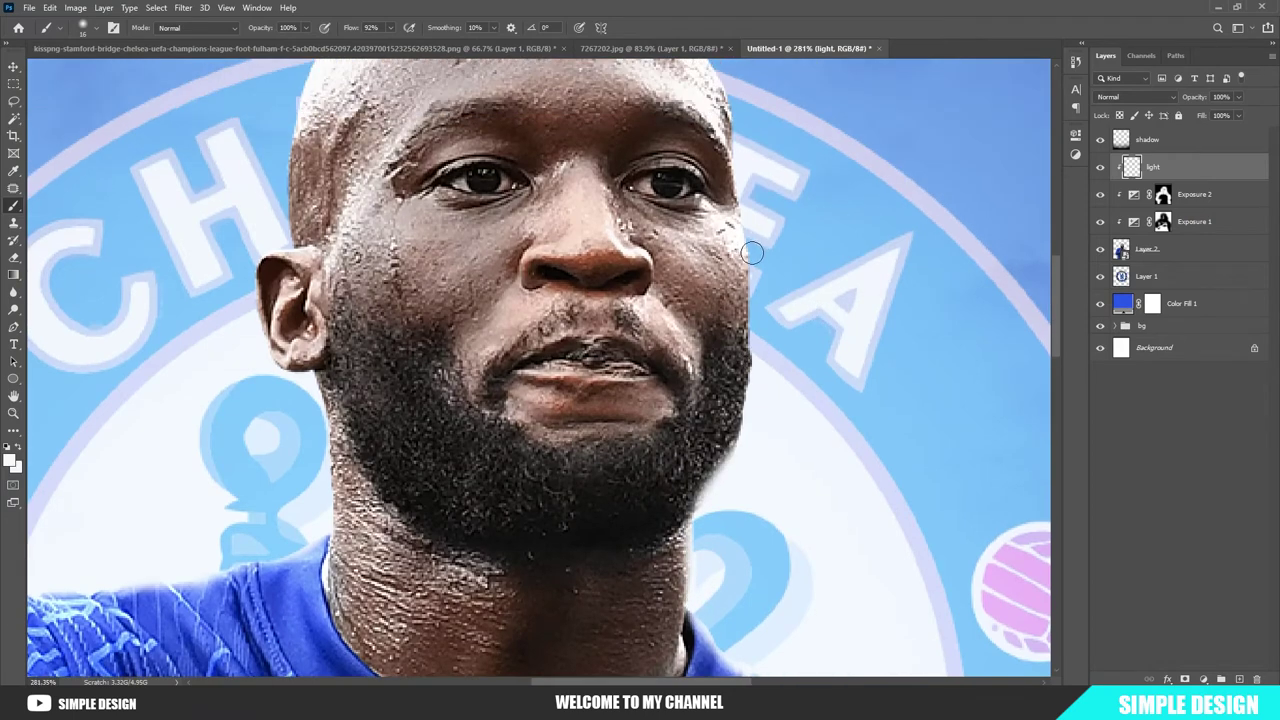
{"action": "left_click_drag", "start_coordinate": [748, 245], "coordinate": [763, 423]}
{"action": "scroll", "coordinate": [763, 423], "scroll_direction": "up", "scroll_amount": 1}
{"action": "scroll", "coordinate": [781, 270], "scroll_direction": "up", "scroll_amount": 1}
{"action": "scroll", "coordinate": [781, 270], "scroll_direction": "up", "scroll_amount": 1}
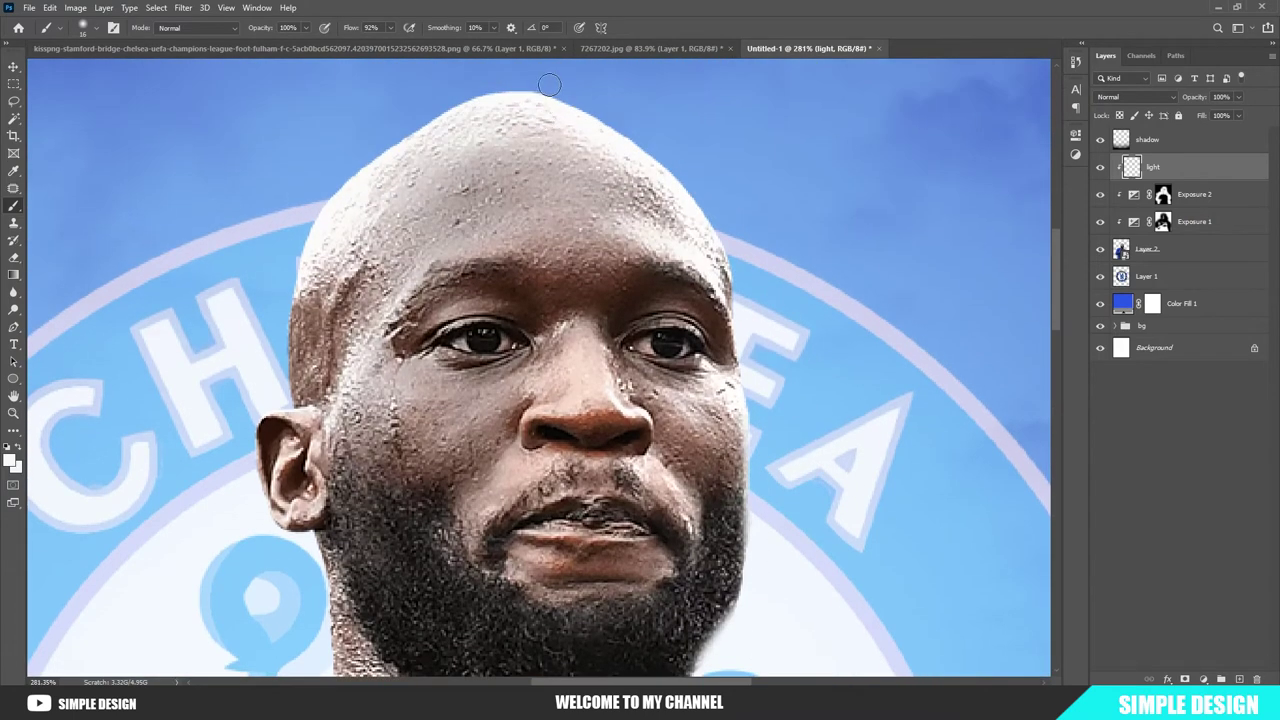
{"action": "scroll", "coordinate": [259, 262], "scroll_direction": "up", "scroll_amount": 1}
{"action": "left_click_drag", "start_coordinate": [286, 251], "coordinate": [292, 478]}
{"action": "scroll", "coordinate": [287, 430], "scroll_direction": "down", "scroll_amount": 1}
{"action": "scroll", "coordinate": [300, 563], "scroll_direction": "down", "scroll_amount": 1}
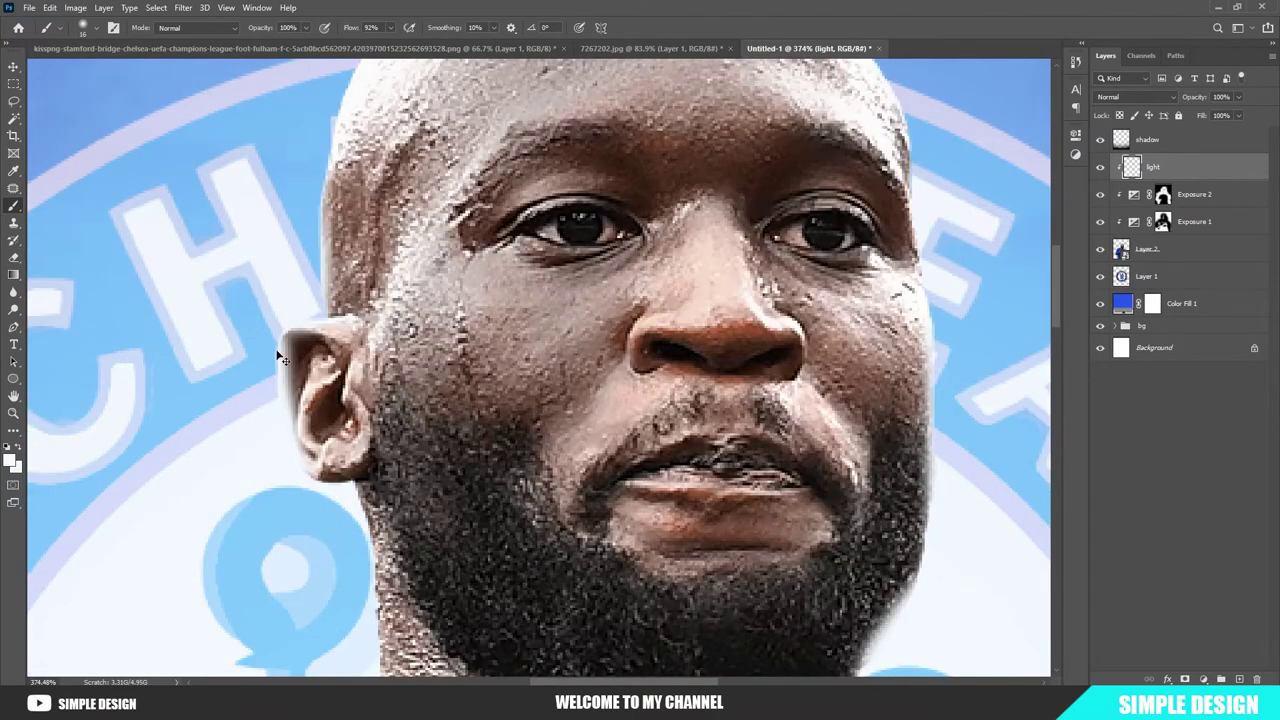
{"action": "left_click_drag", "start_coordinate": [257, 357], "coordinate": [292, 472]}
{"action": "scroll", "coordinate": [357, 606], "scroll_direction": "down", "scroll_amount": 1}
{"action": "left_click_drag", "start_coordinate": [356, 440], "coordinate": [362, 555]}
{"action": "scroll", "coordinate": [348, 487], "scroll_direction": "down", "scroll_amount": 1}
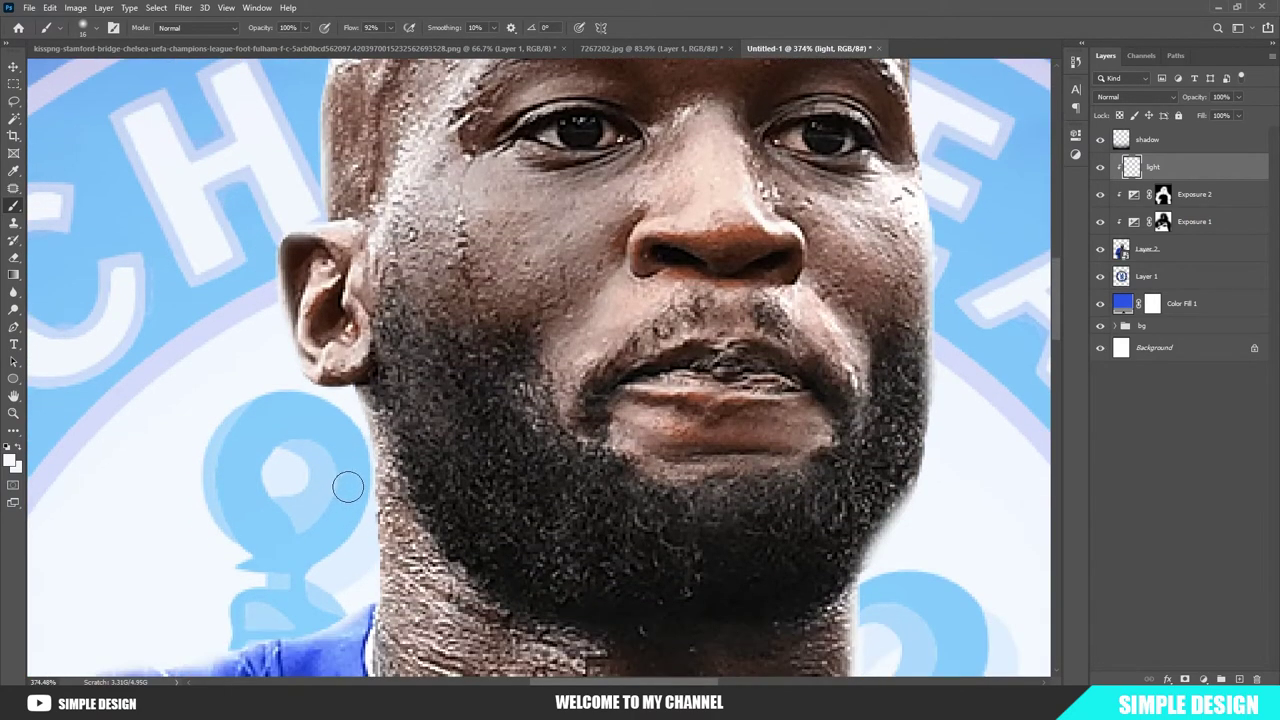
{"action": "left_click_drag", "start_coordinate": [348, 487], "coordinate": [362, 560]}
{"action": "scroll", "coordinate": [362, 560], "scroll_direction": "down", "scroll_amount": 1}
{"action": "left_click_drag", "start_coordinate": [362, 510], "coordinate": [363, 543]}
{"action": "scroll", "coordinate": [363, 543], "scroll_direction": "down", "scroll_amount": 6}
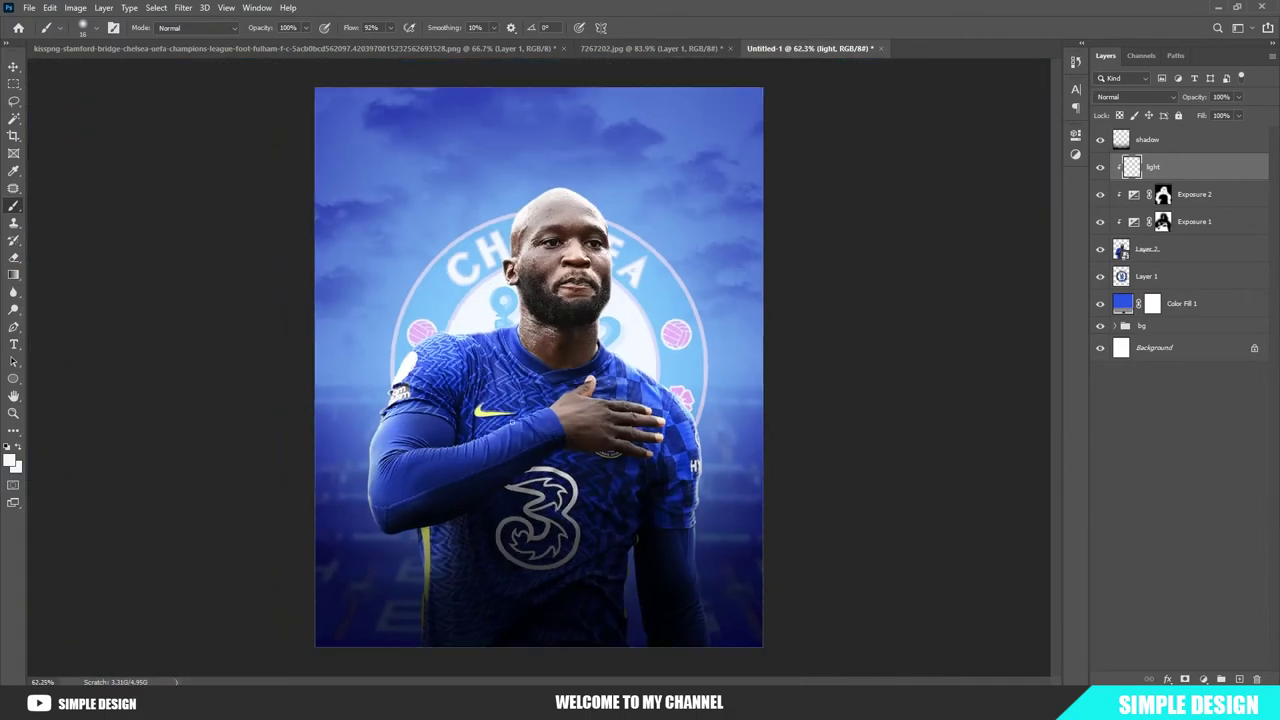
{"action": "scroll", "coordinate": [510, 422], "scroll_direction": "up", "scroll_amount": 1}
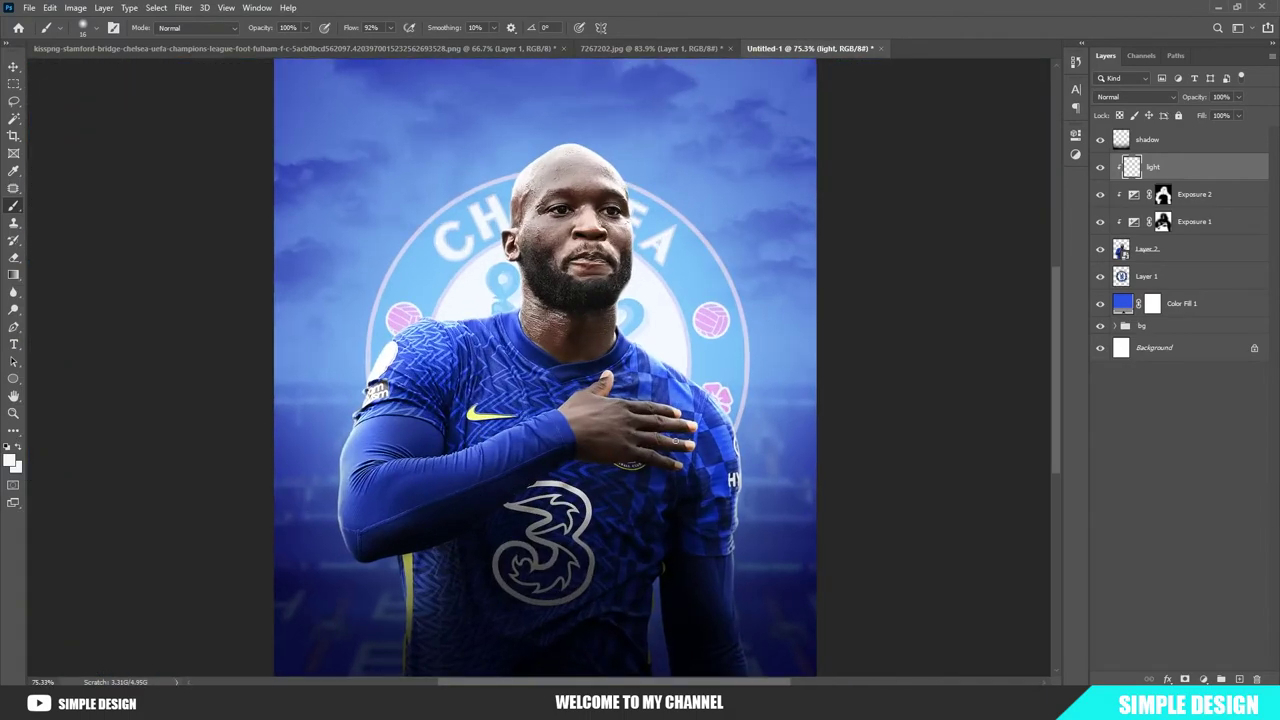
{"action": "scroll", "coordinate": [677, 438], "scroll_direction": "up", "scroll_amount": 3}
{"action": "scroll", "coordinate": [677, 438], "scroll_direction": "up", "scroll_amount": 6}
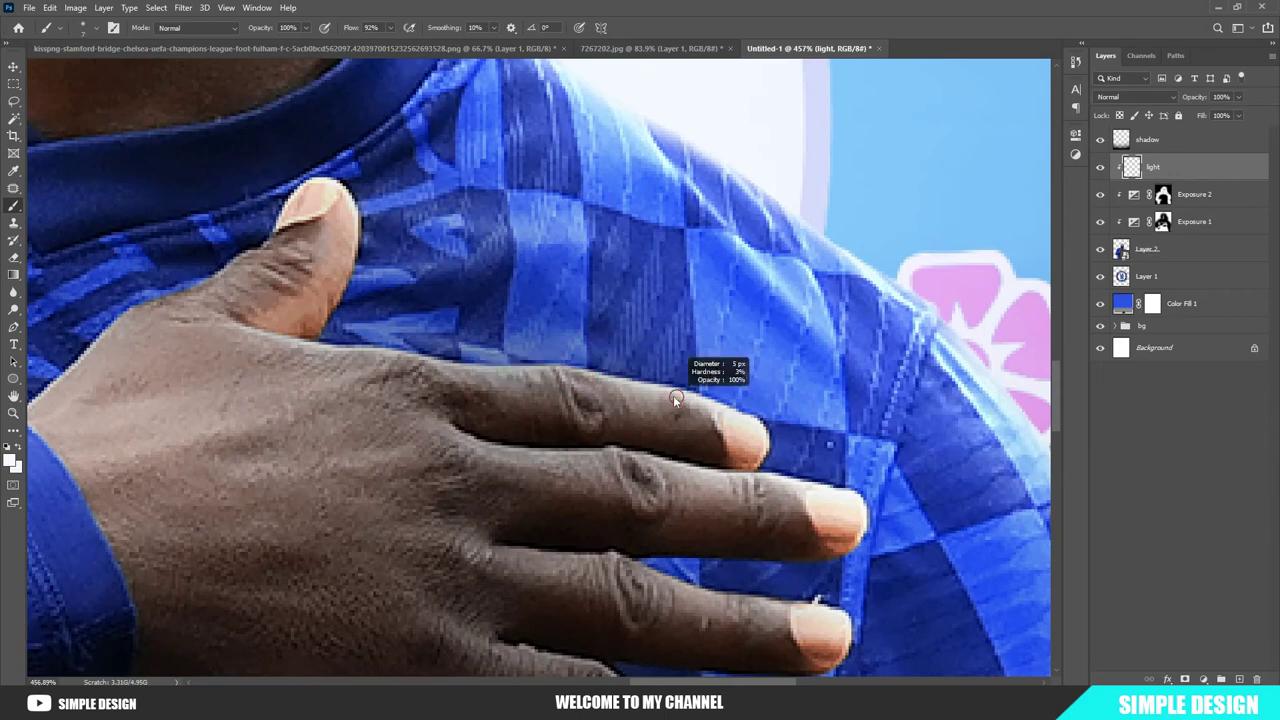
- Highlight the finger's top edge and the neck's left edge, undoing a stray hand stroke
{"action": "left_click_drag", "start_coordinate": [615, 378], "coordinate": [765, 428]}
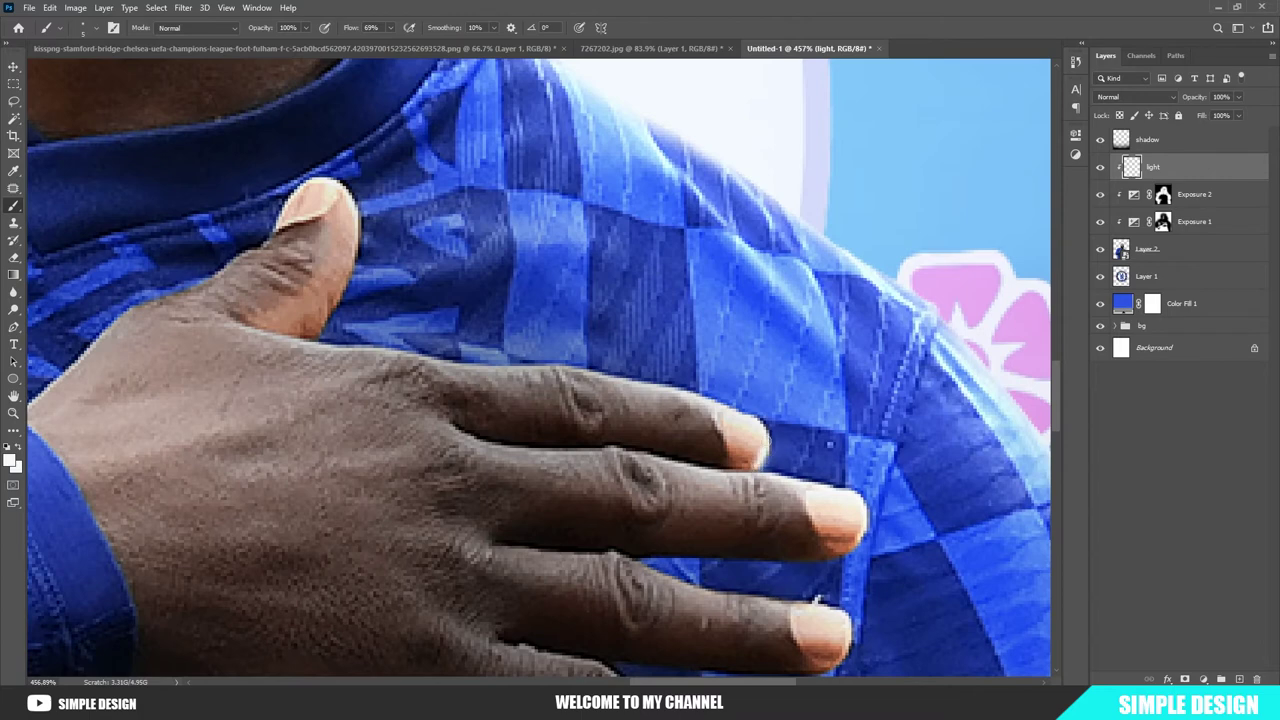
{"action": "left_click_drag", "start_coordinate": [766, 432], "coordinate": [620, 404]}
{"action": "scroll", "coordinate": [862, 505], "scroll_direction": "down", "scroll_amount": 5}
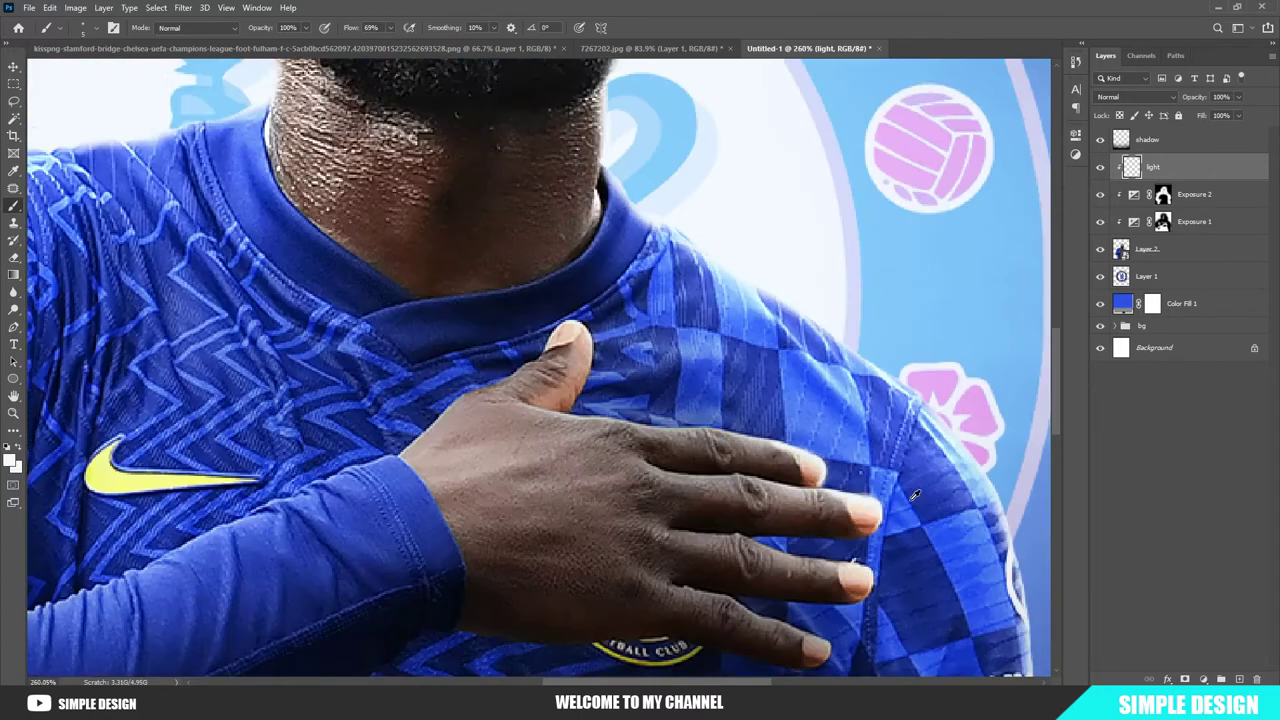
{"action": "scroll", "coordinate": [700, 300], "scroll_direction": "up", "scroll_amount": 4}
{"action": "left_click_drag", "start_coordinate": [700, 300], "coordinate": [420, 295]}
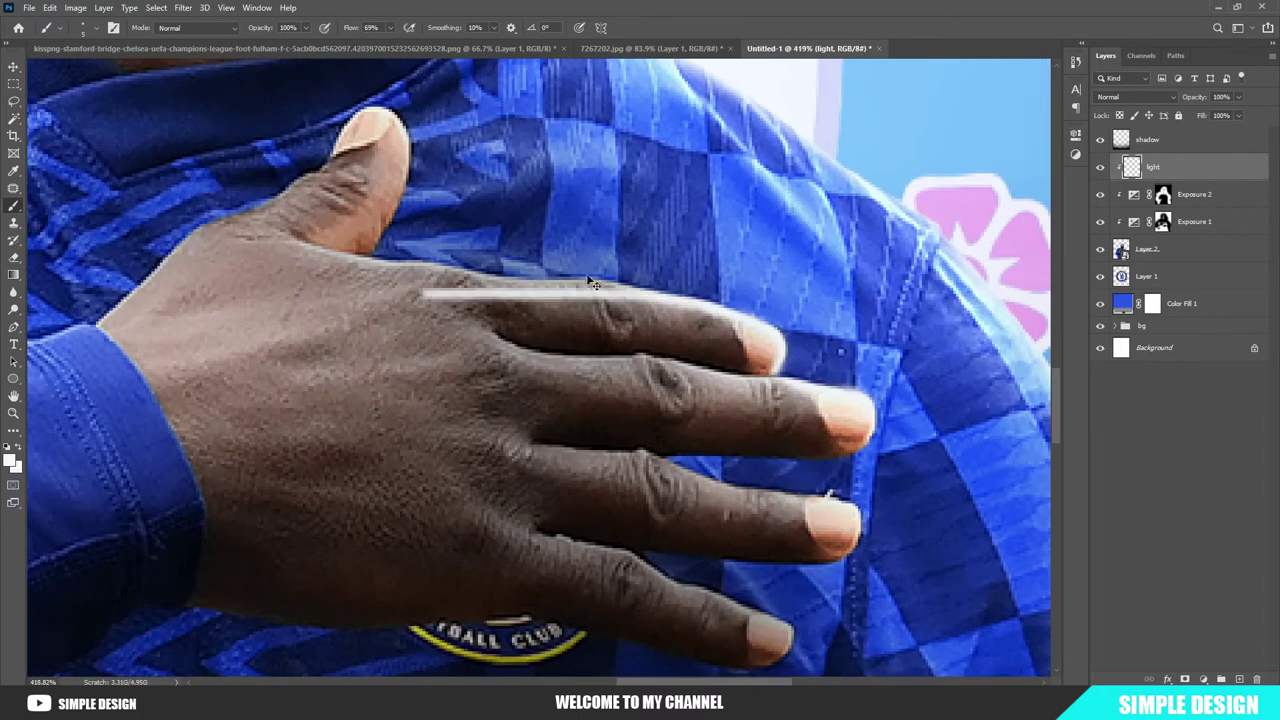
{"action": "key", "text": "ctrl+z"}
{"action": "scroll", "coordinate": [616, 402], "scroll_direction": "down", "scroll_amount": 2}
{"action": "scroll", "coordinate": [616, 402], "scroll_direction": "down", "scroll_amount": 3}
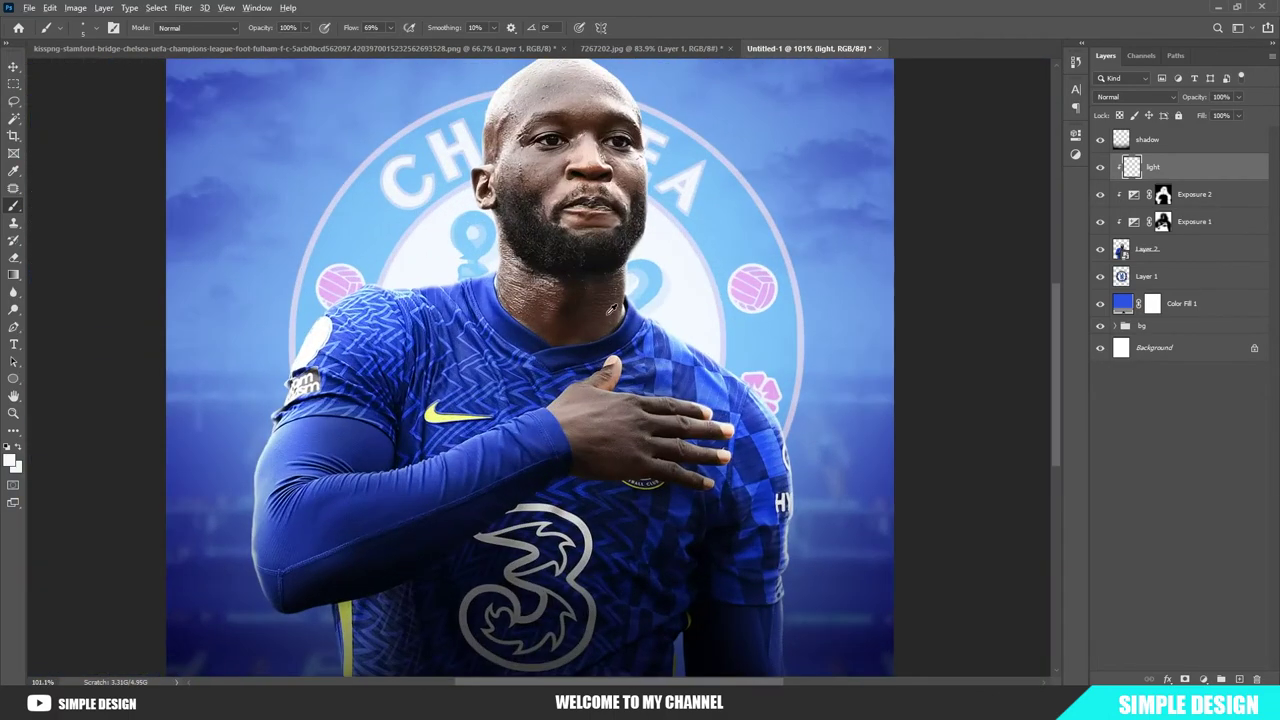
{"action": "scroll", "coordinate": [610, 308], "scroll_direction": "up", "scroll_amount": 2}
{"action": "scroll", "coordinate": [640, 300], "scroll_direction": "up", "scroll_amount": 3}
{"action": "left_click_drag", "start_coordinate": [150, 290], "coordinate": [139, 227]}
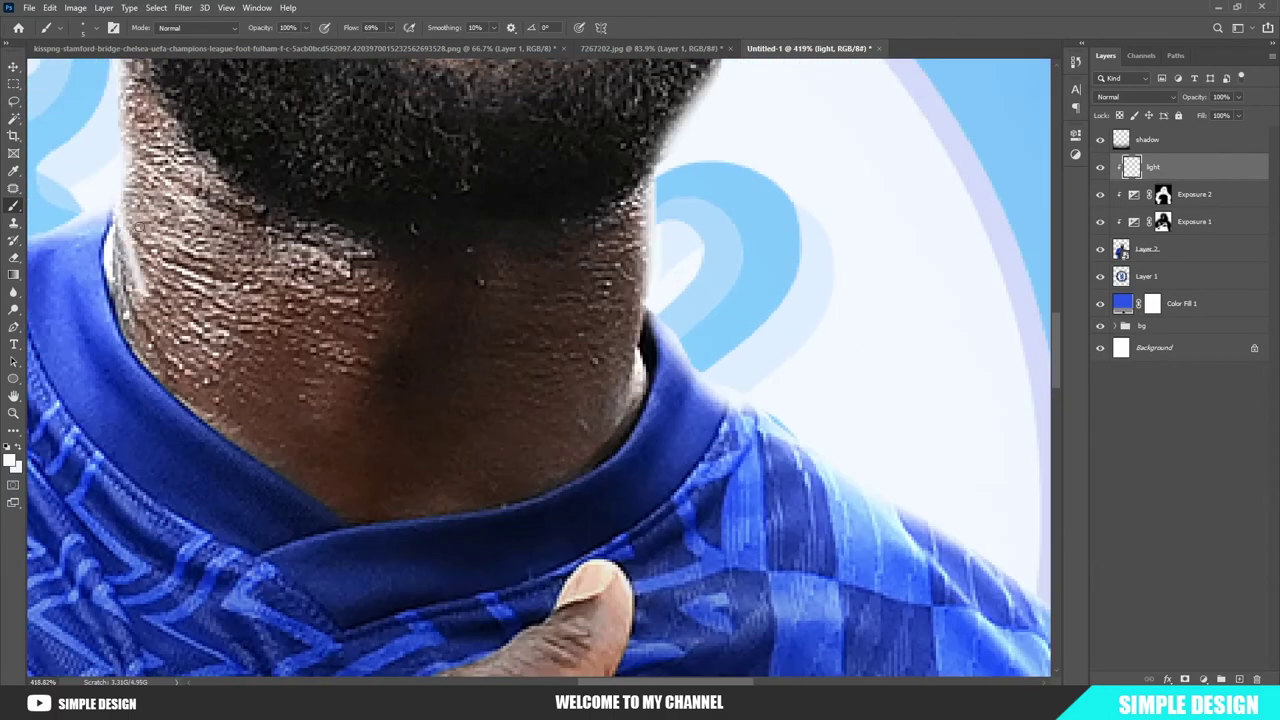
- Switch to the Eraser and trim away the excess light
{"action": "key", "text": "e"}
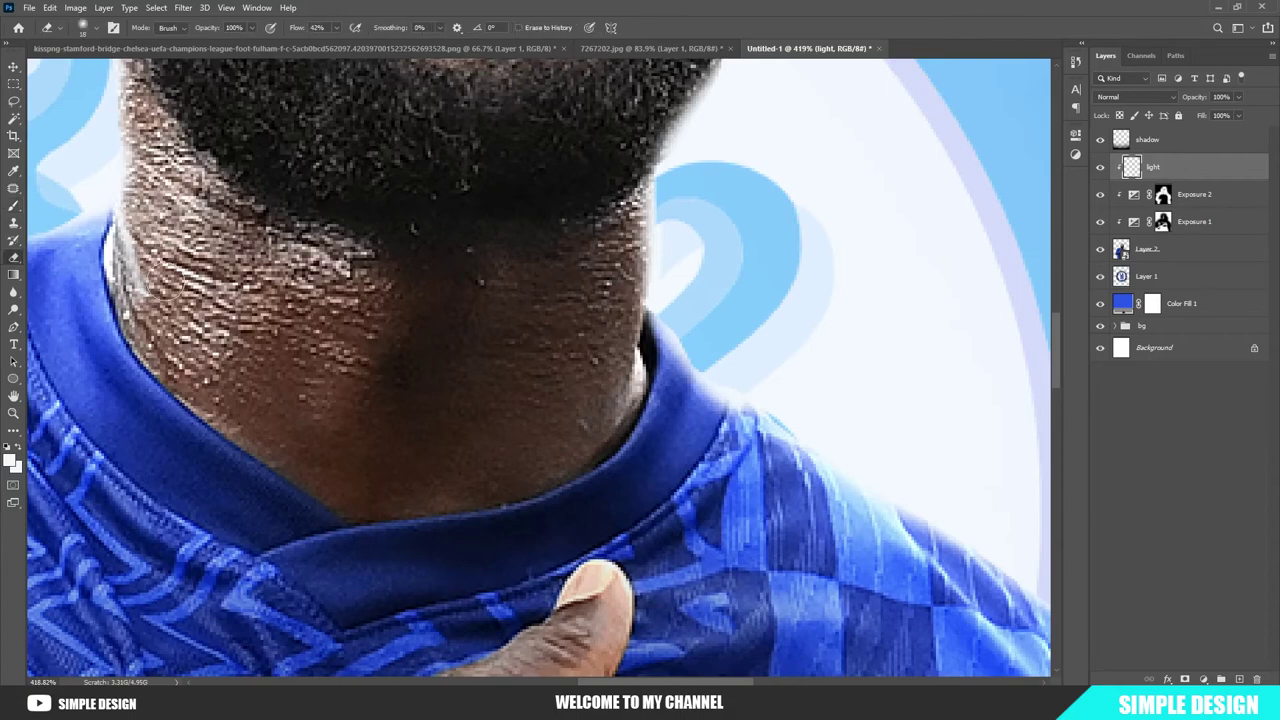
{"action": "scroll", "coordinate": [555, 328], "scroll_direction": "down", "scroll_amount": 3}
{"action": "scroll", "coordinate": [555, 328], "scroll_direction": "down", "scroll_amount": 2}
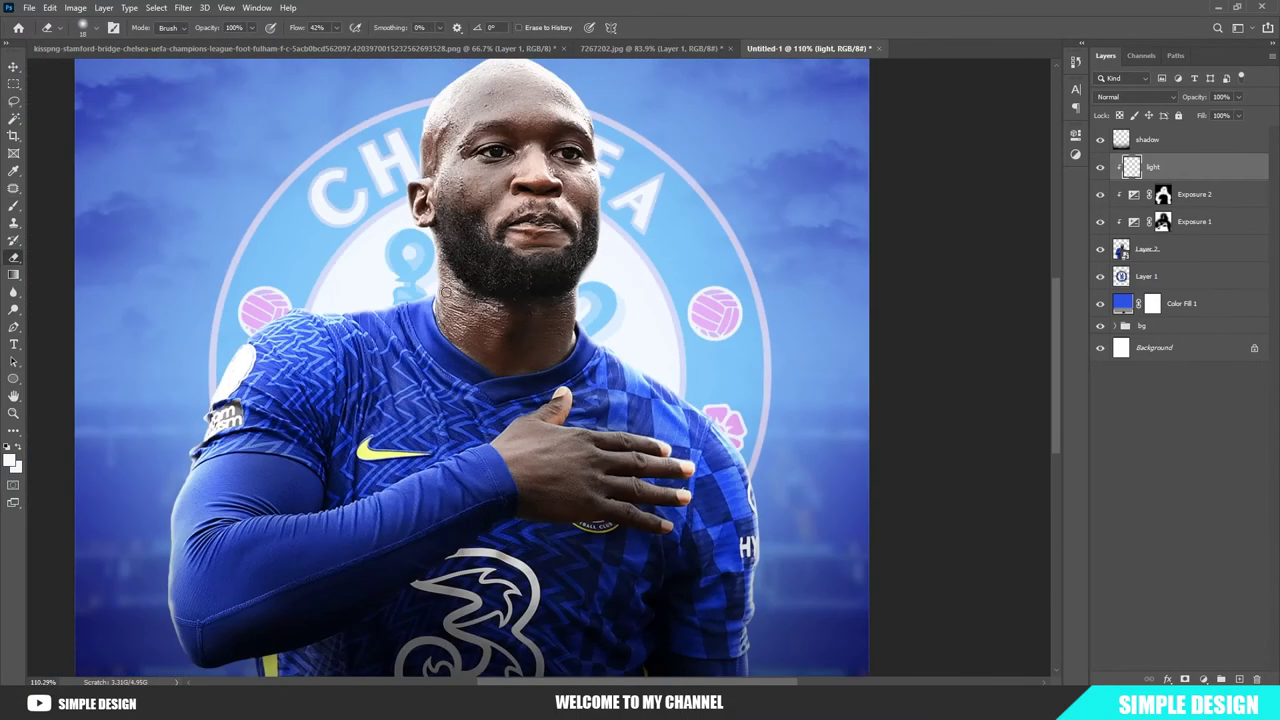
{"action": "scroll", "coordinate": [555, 317], "scroll_direction": "down", "scroll_amount": 1}
{"action": "scroll", "coordinate": [763, 436], "scroll_direction": "down", "scroll_amount": 3}
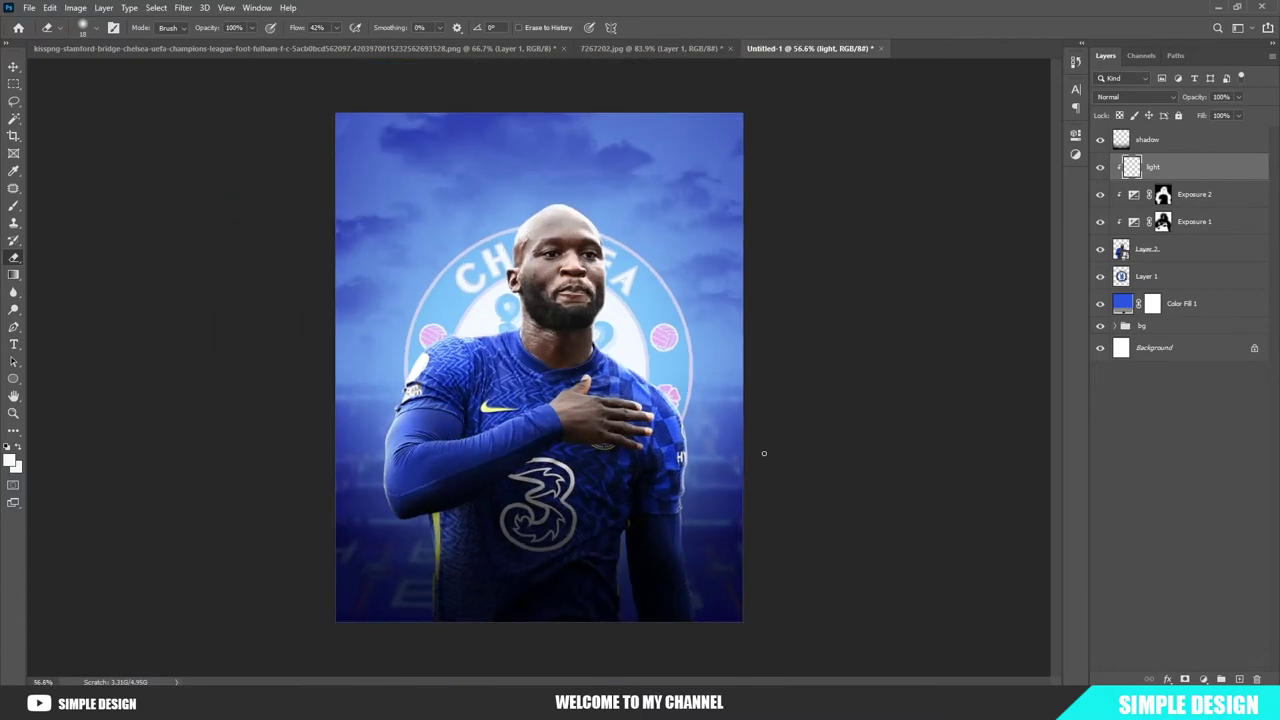
{"action": "scroll", "coordinate": [763, 453], "scroll_direction": "up", "scroll_amount": 3}
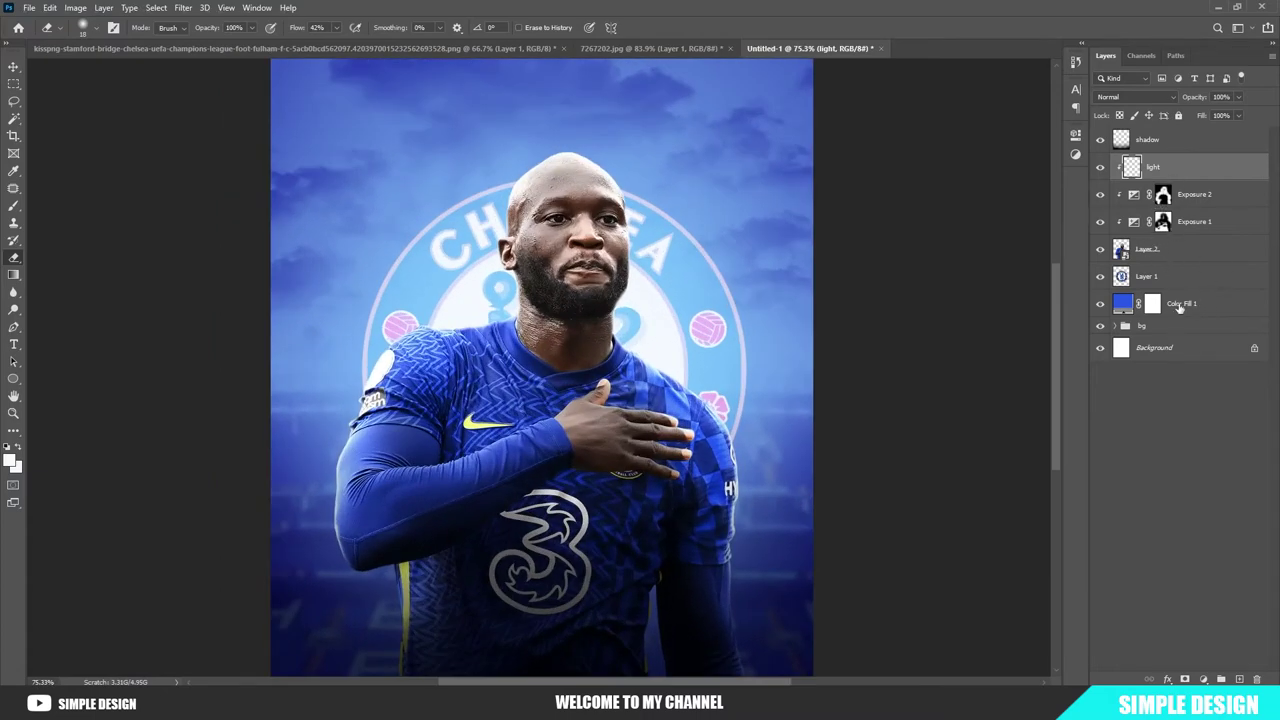
- Add a new layer above the bg group and paint a big soft glow at 100% brush flow
{"action": "left_click", "coordinate": [1166, 331]}
{"action": "left_click", "coordinate": [1239, 679]}
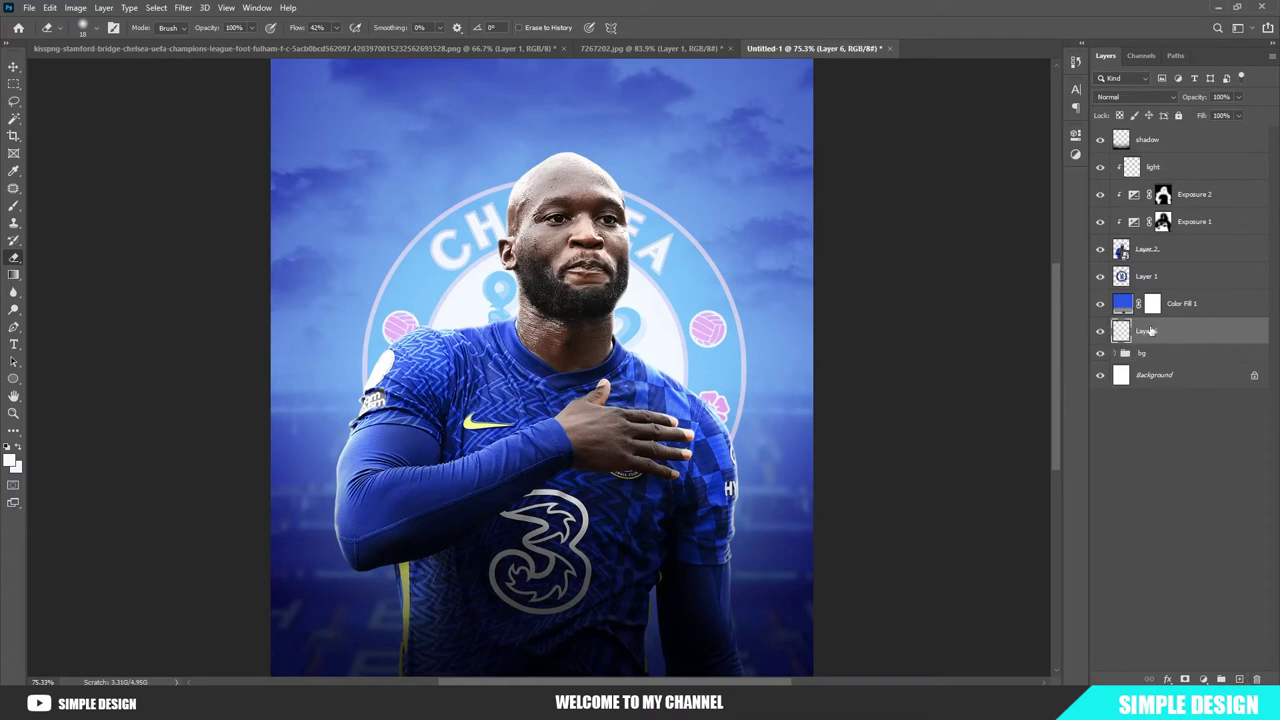
{"action": "type", "text": "light"}
{"action": "key", "text": "b"}
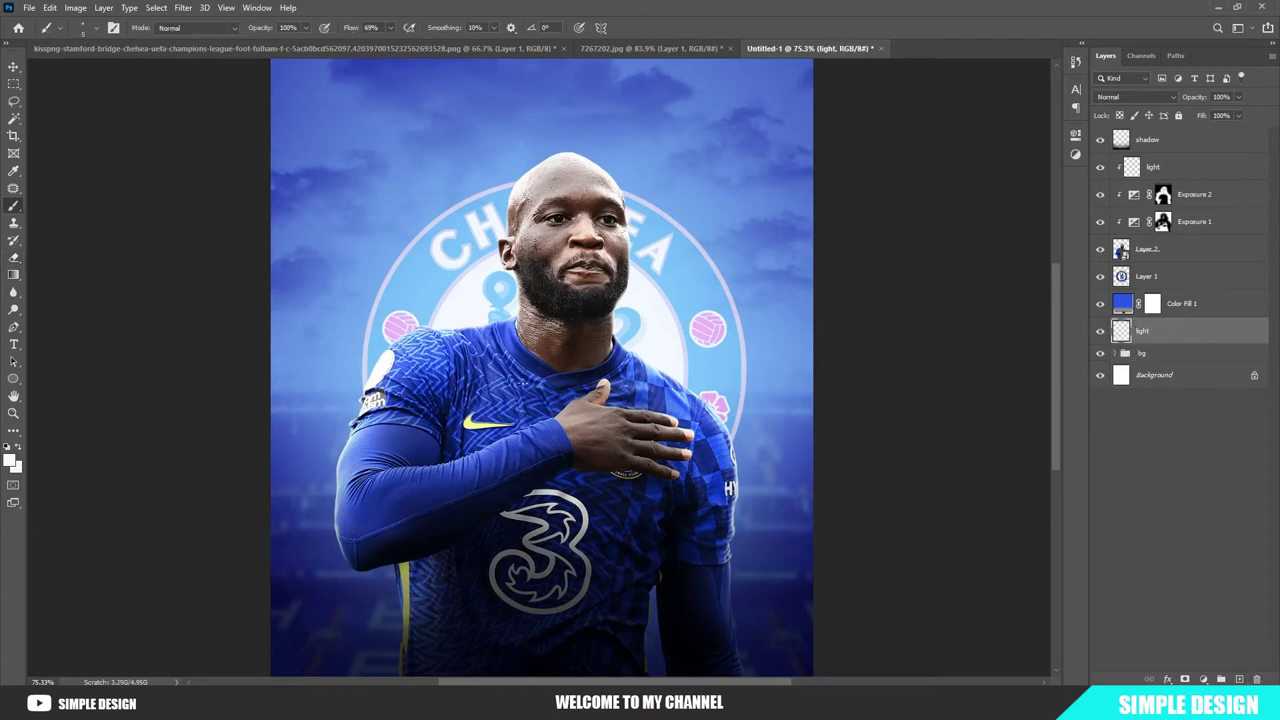
{"action": "scroll", "coordinate": [430, 165], "scroll_direction": "down", "scroll_amount": 5}
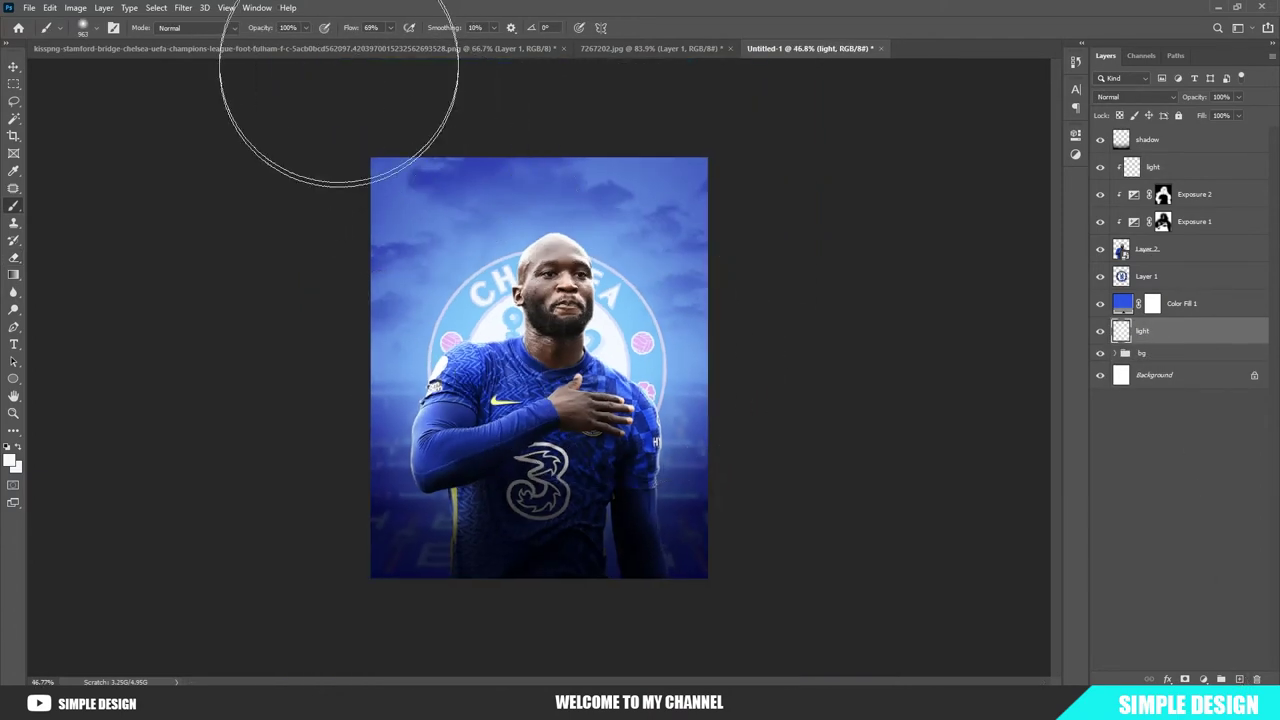
{"action": "left_click_drag", "start_coordinate": [352, 28], "coordinate": [366, 28]}
{"action": "scroll", "coordinate": [595, 395], "scroll_direction": "up", "scroll_amount": 2}
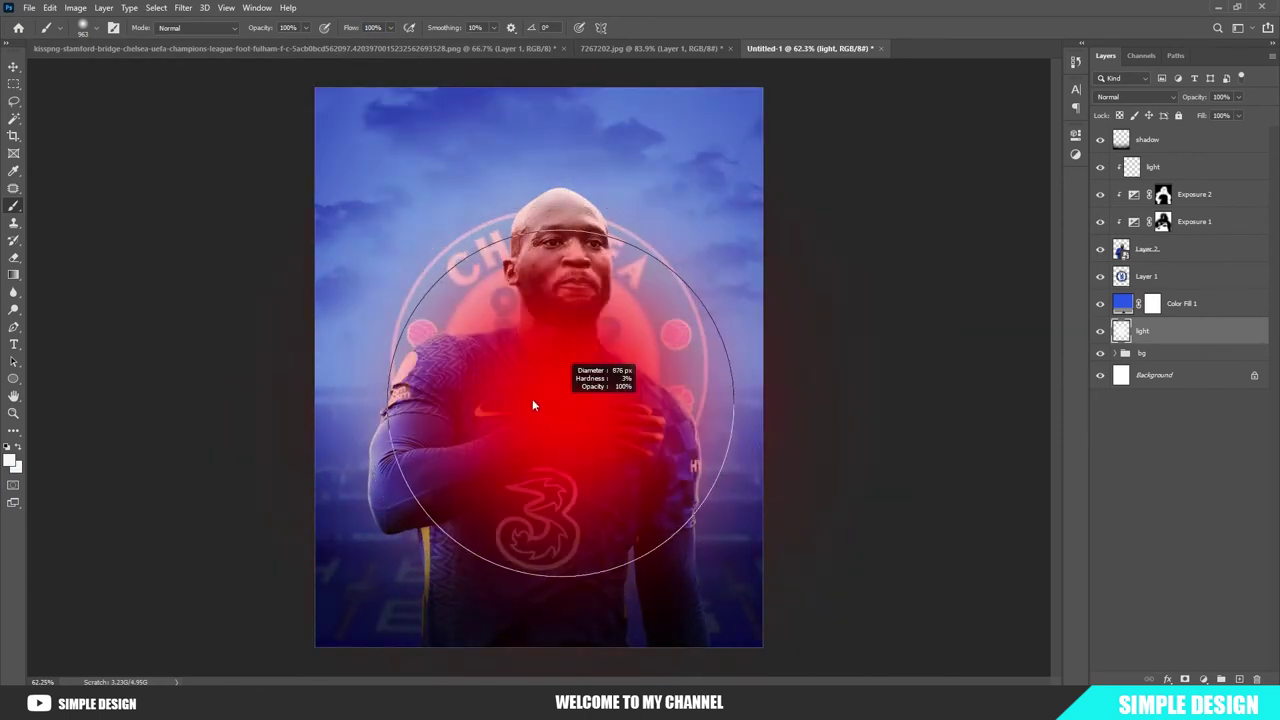
{"action": "scroll", "coordinate": [595, 395], "scroll_direction": "down", "scroll_amount": 1}
{"action": "scroll", "coordinate": [595, 395], "scroll_direction": "up", "scroll_amount": 3}
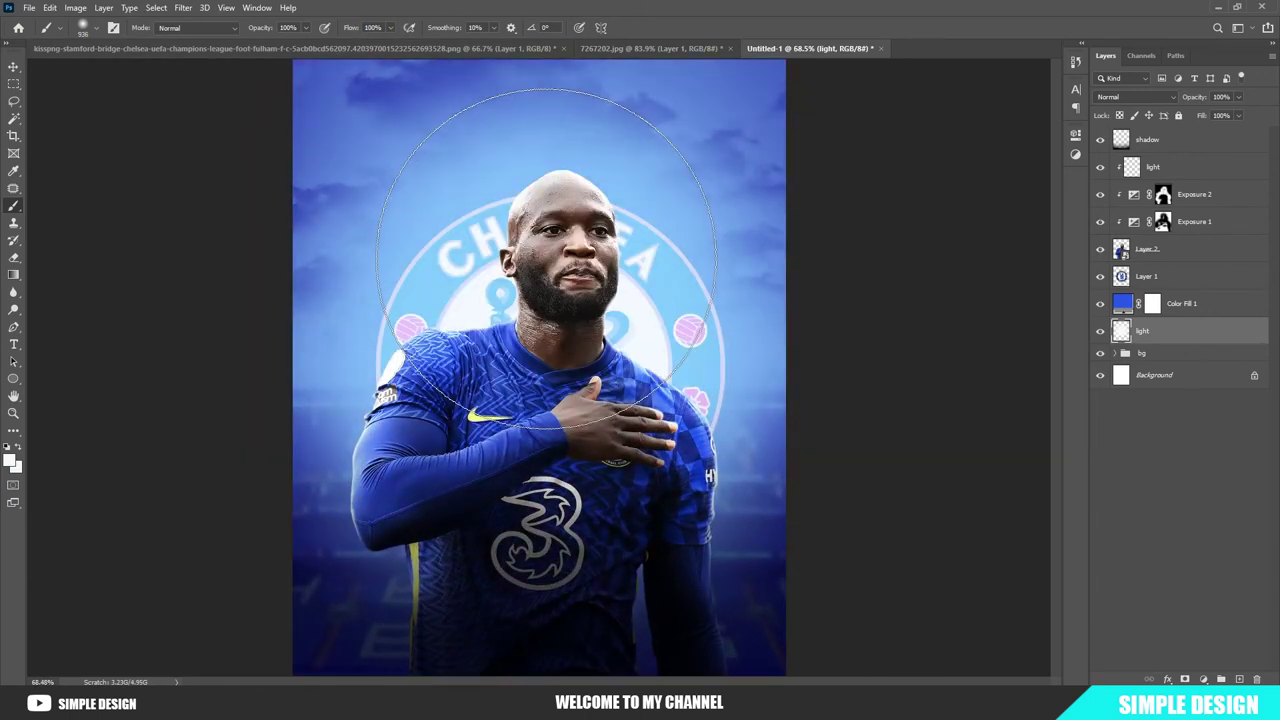
{"action": "scroll", "coordinate": [549, 270], "scroll_direction": "down", "scroll_amount": 3}
{"action": "scroll", "coordinate": [738, 376], "scroll_direction": "up", "scroll_amount": 1}
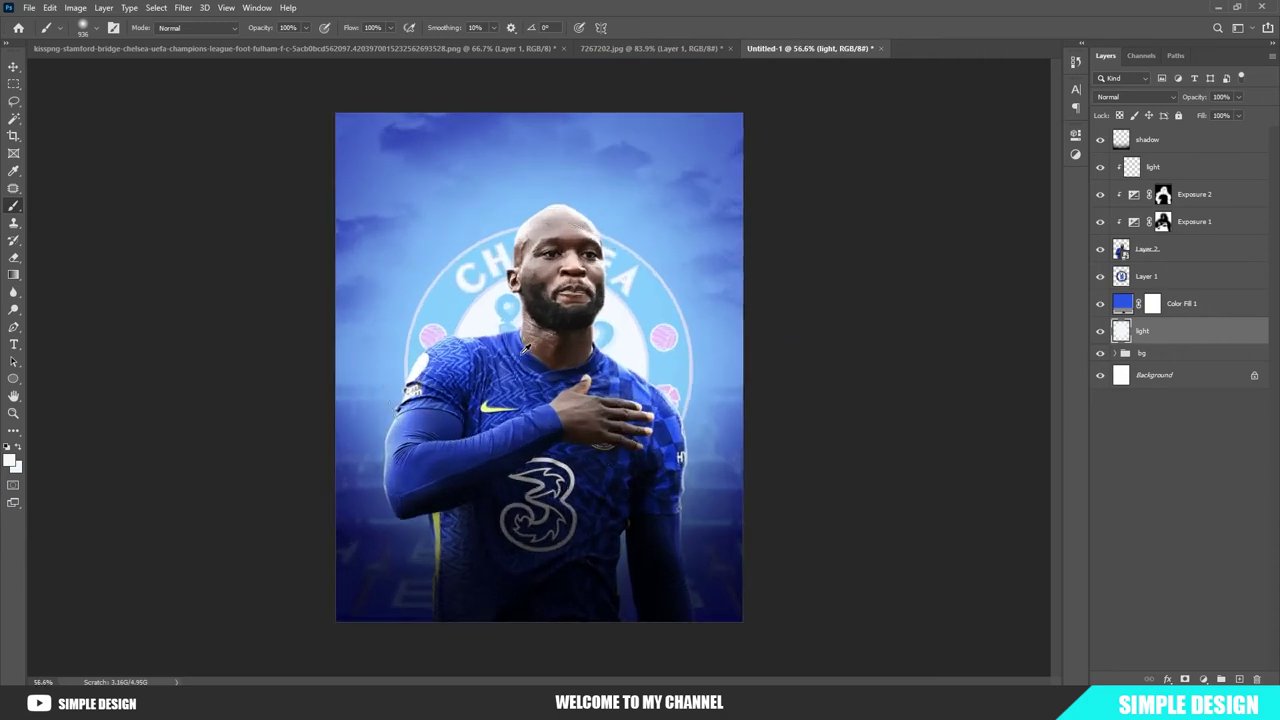
{"action": "scroll", "coordinate": [729, 343], "scroll_direction": "up", "scroll_amount": 1}
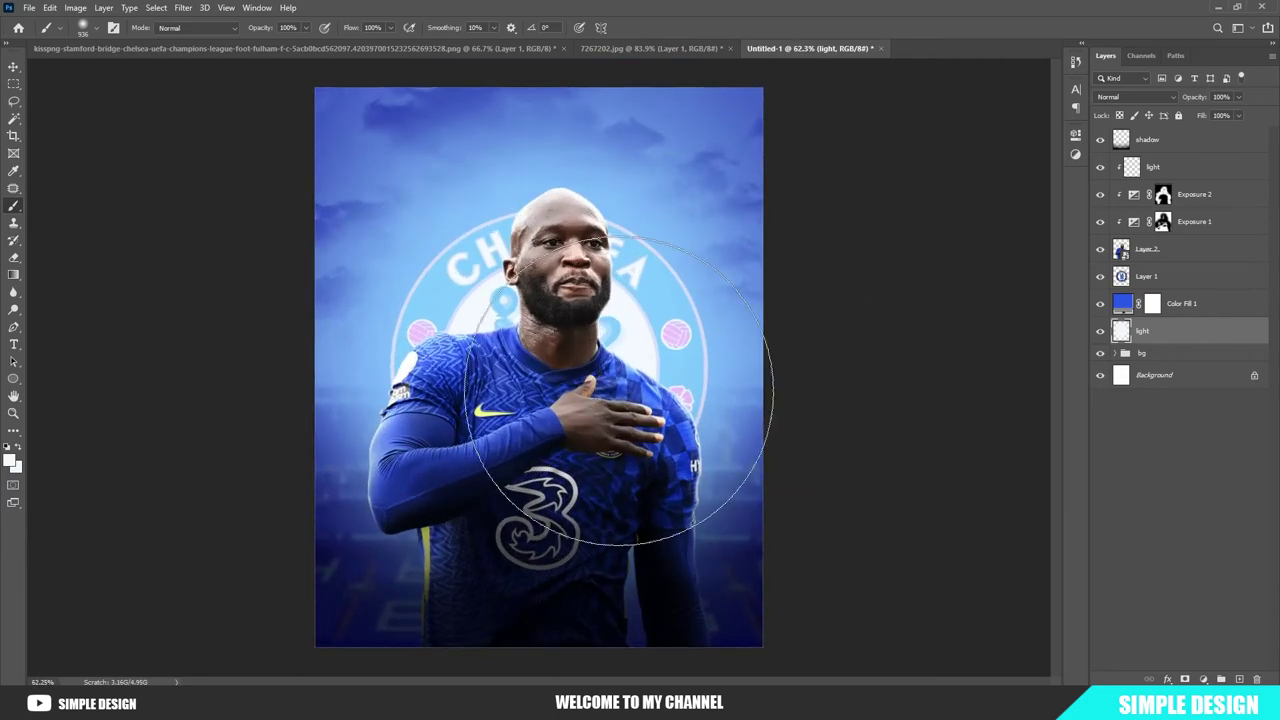
{"action": "scroll", "coordinate": [588, 386], "scroll_direction": "up", "scroll_amount": 1}
- Add a new clipped 'light' layer above the upper light layer and lower brush flow to 33%
{"action": "left_click", "coordinate": [1150, 168]}
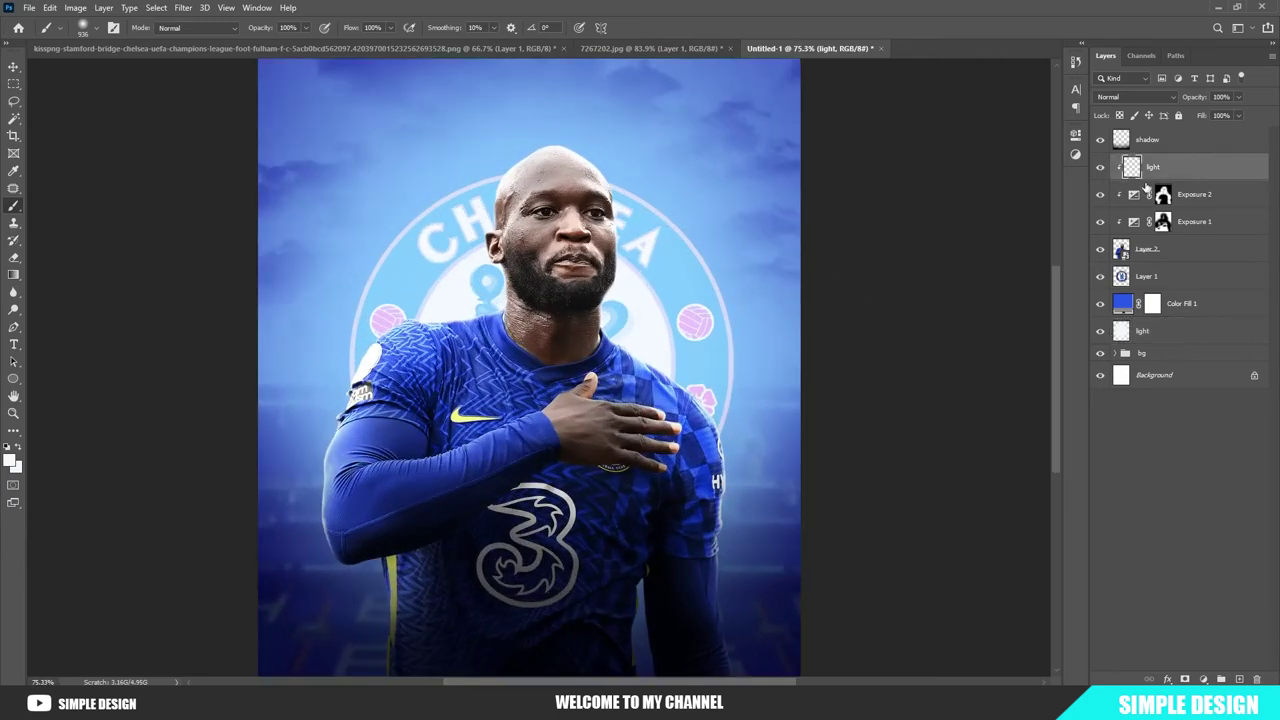
{"action": "key", "text": "ctrl+shift+alt+n"}
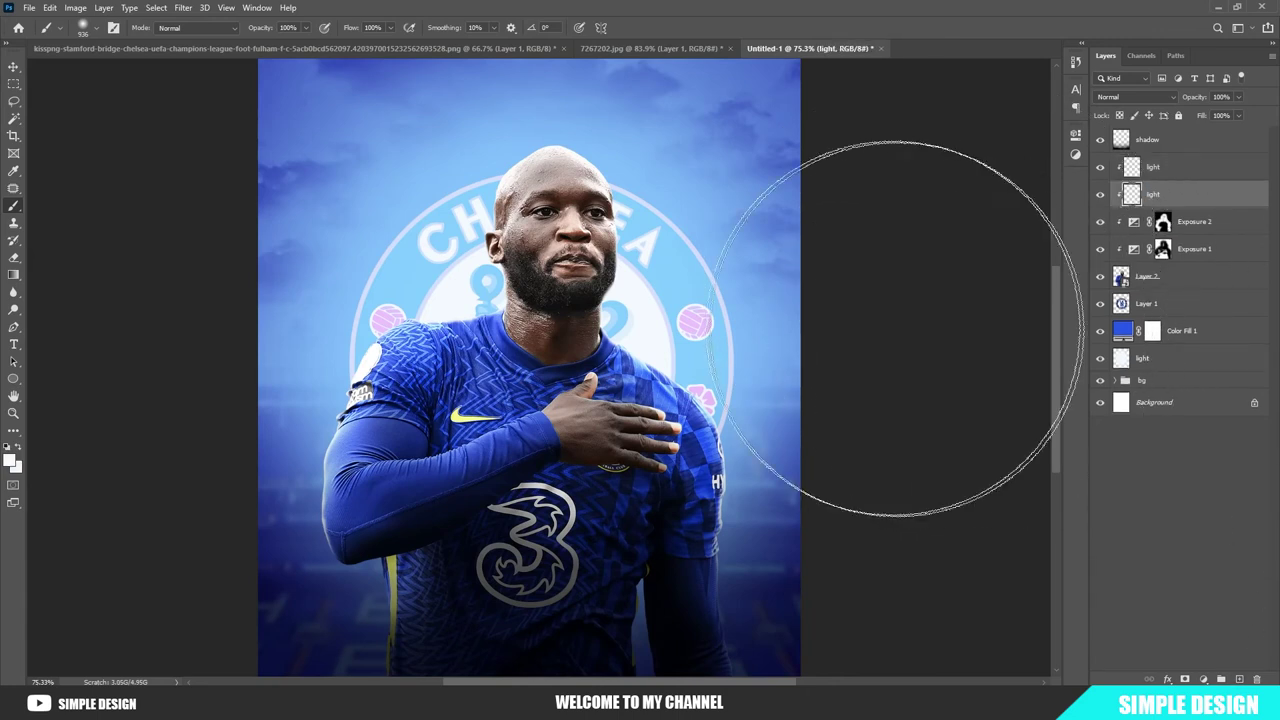
{"action": "scroll", "coordinate": [644, 376], "scroll_direction": "up", "scroll_amount": 4}
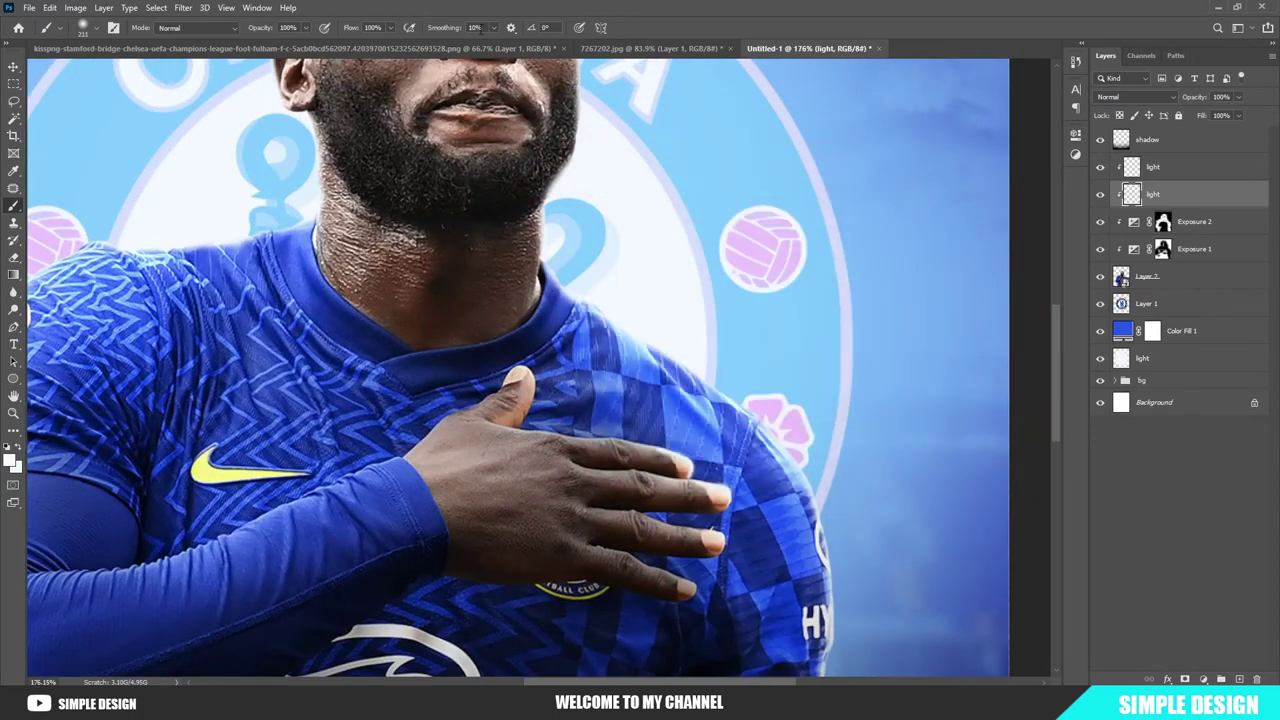
{"action": "left_click_drag", "start_coordinate": [358, 31], "coordinate": [317, 30]}
- Paint a faint white highlight from the hand down the sleeve, redoing the first stroke
{"action": "scroll", "coordinate": [900, 450], "scroll_direction": "down", "scroll_amount": 2}
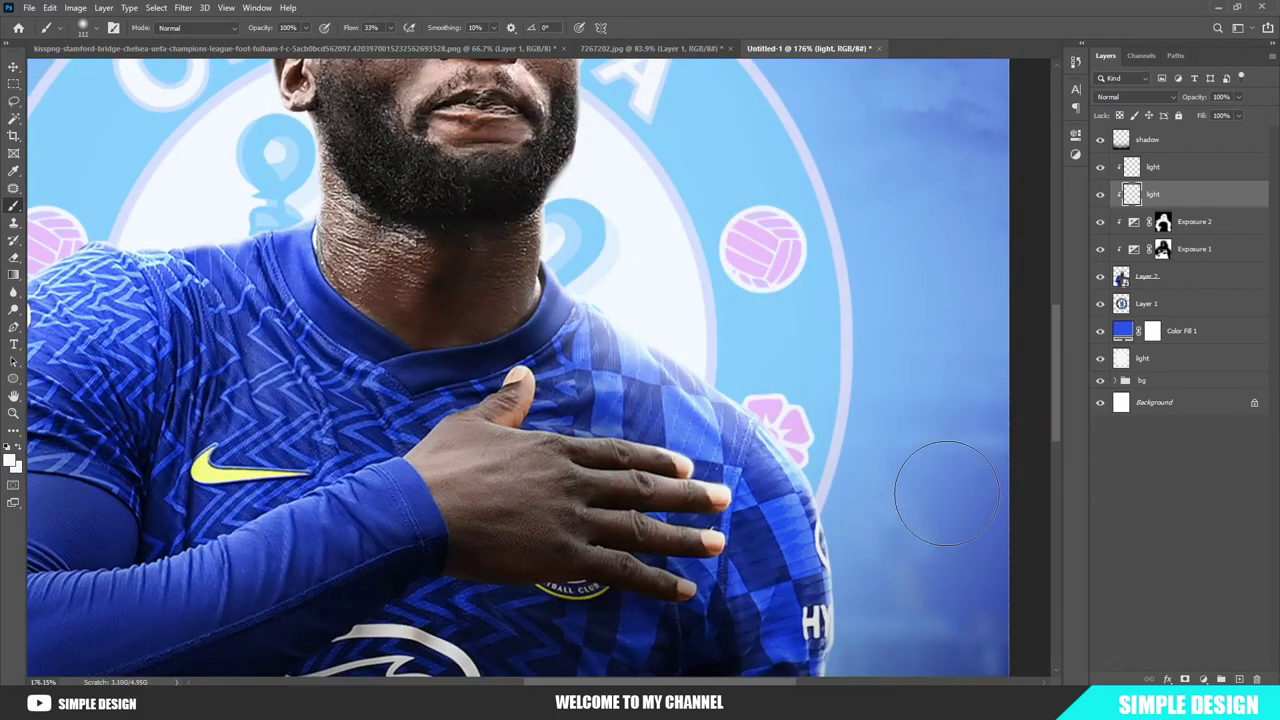
{"action": "scroll", "coordinate": [943, 470], "scroll_direction": "down", "scroll_amount": 1}
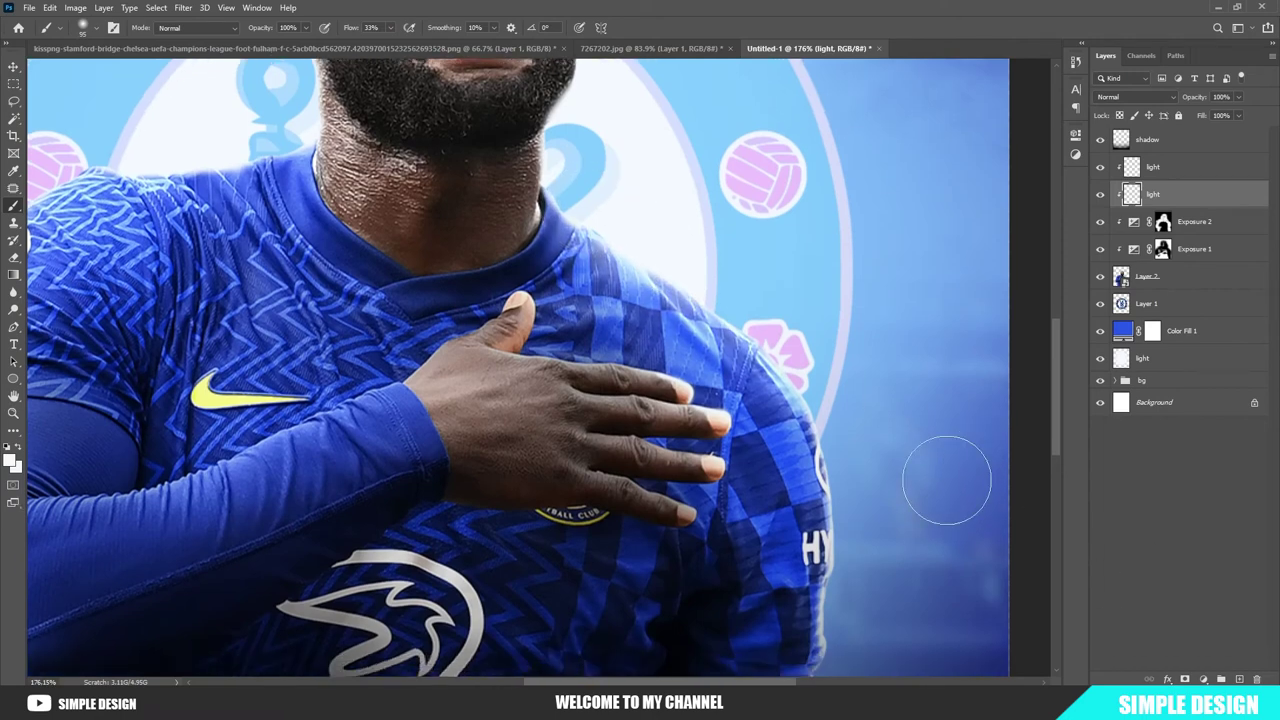
{"action": "scroll", "coordinate": [885, 600], "scroll_direction": "down", "scroll_amount": 2}
{"action": "scroll", "coordinate": [720, 500], "scroll_direction": "down", "scroll_amount": 3}
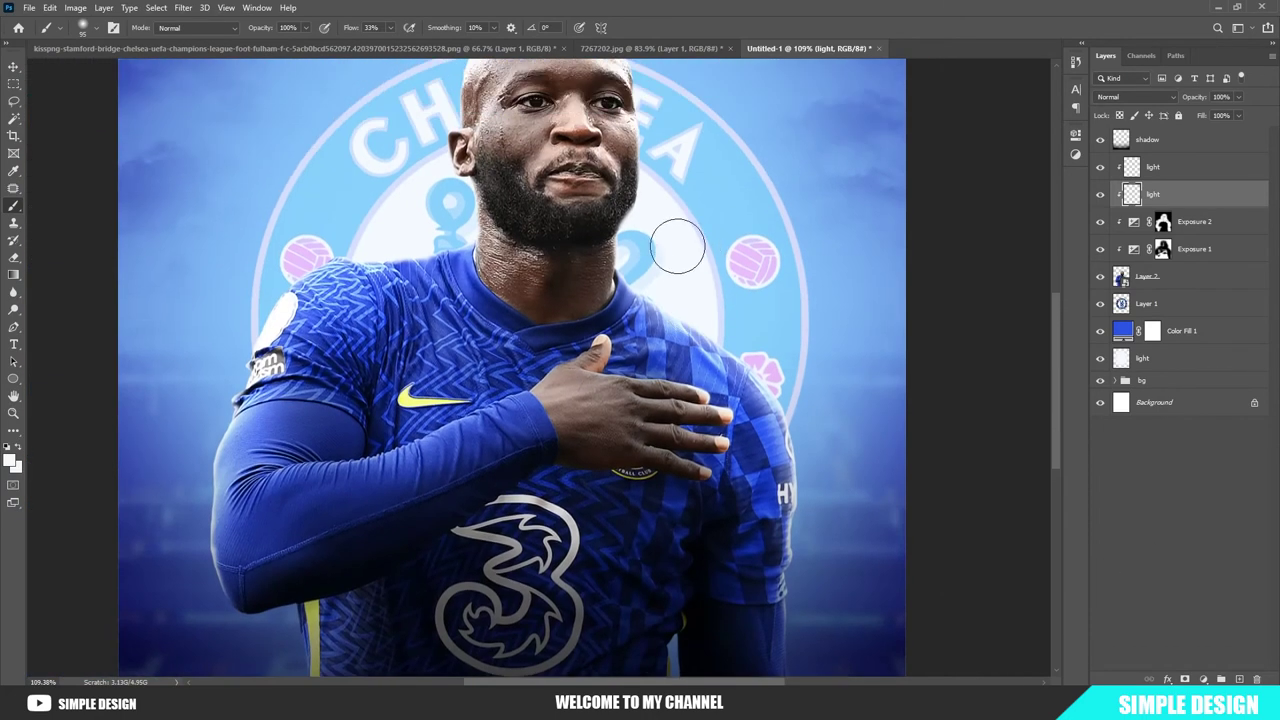
{"action": "scroll", "coordinate": [641, 217], "scroll_direction": "up", "scroll_amount": 3}
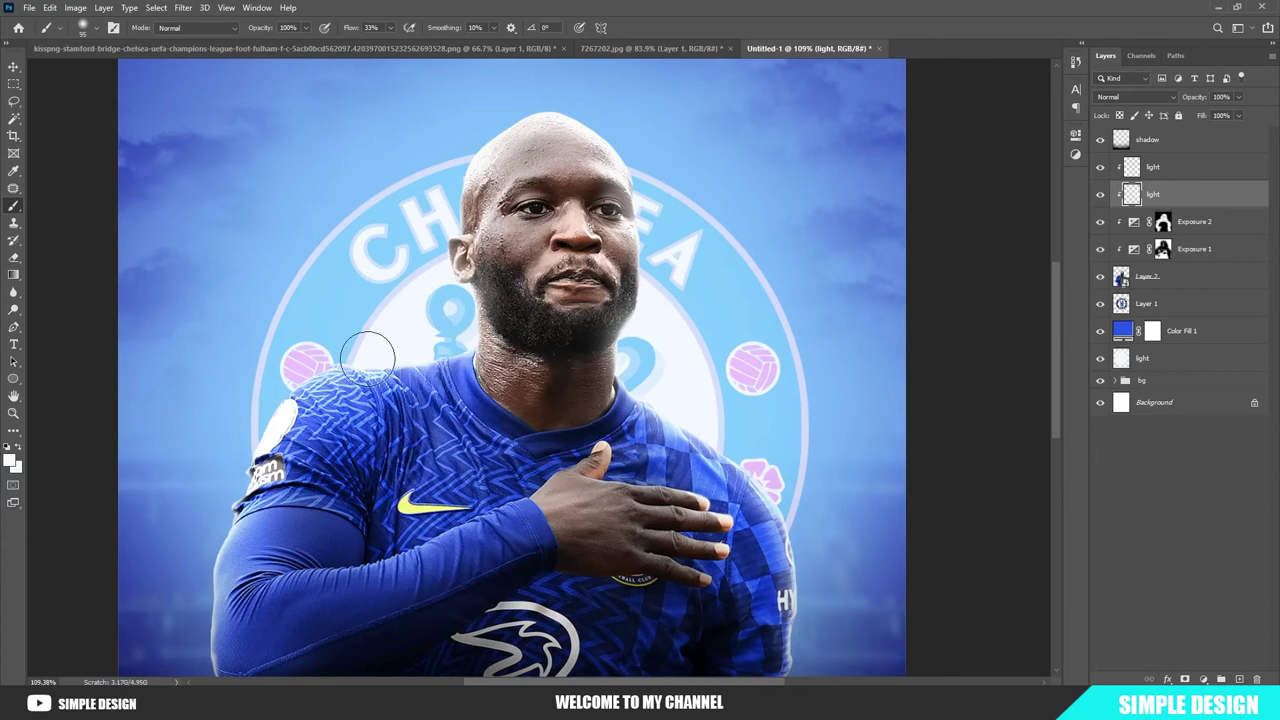
{"action": "scroll", "coordinate": [188, 462], "scroll_direction": "down", "scroll_amount": 2}
{"action": "scroll", "coordinate": [230, 580], "scroll_direction": "down", "scroll_amount": 2}
{"action": "scroll", "coordinate": [243, 623], "scroll_direction": "down", "scroll_amount": 3}
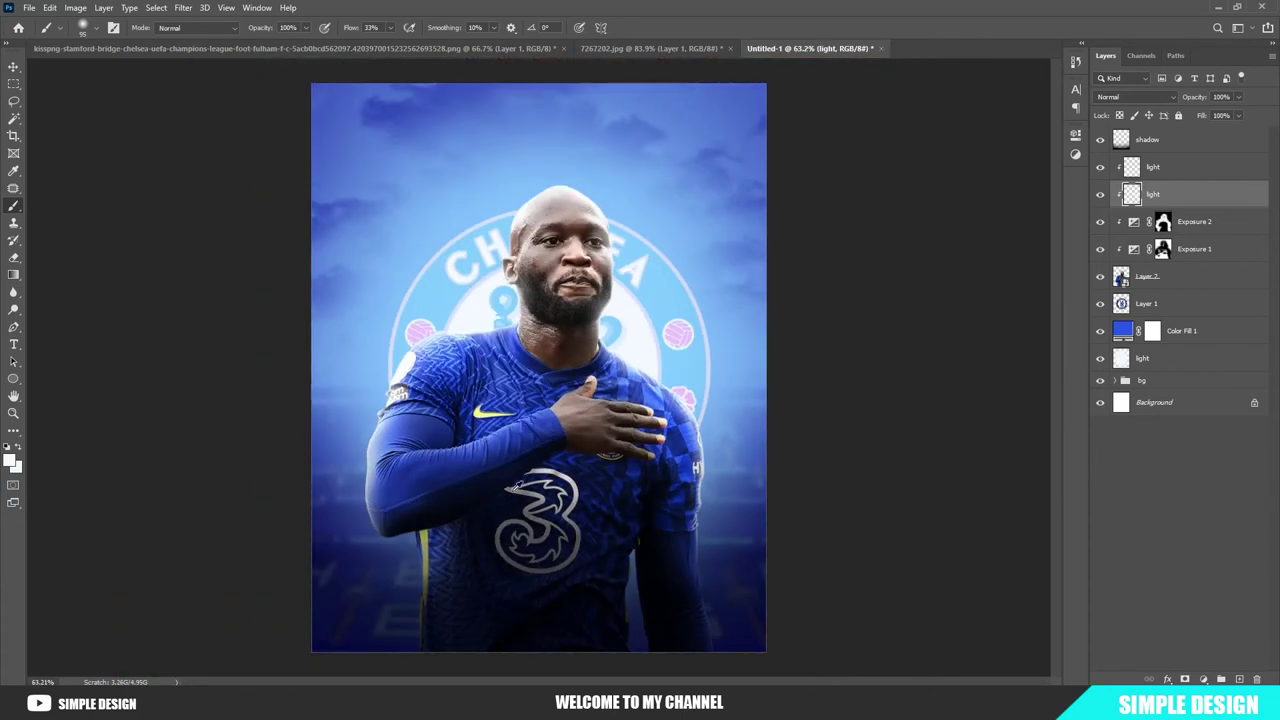
{"action": "scroll", "coordinate": [650, 515], "scroll_direction": "down", "scroll_amount": 2}
{"action": "scroll", "coordinate": [549, 517], "scroll_direction": "up", "scroll_amount": 5}
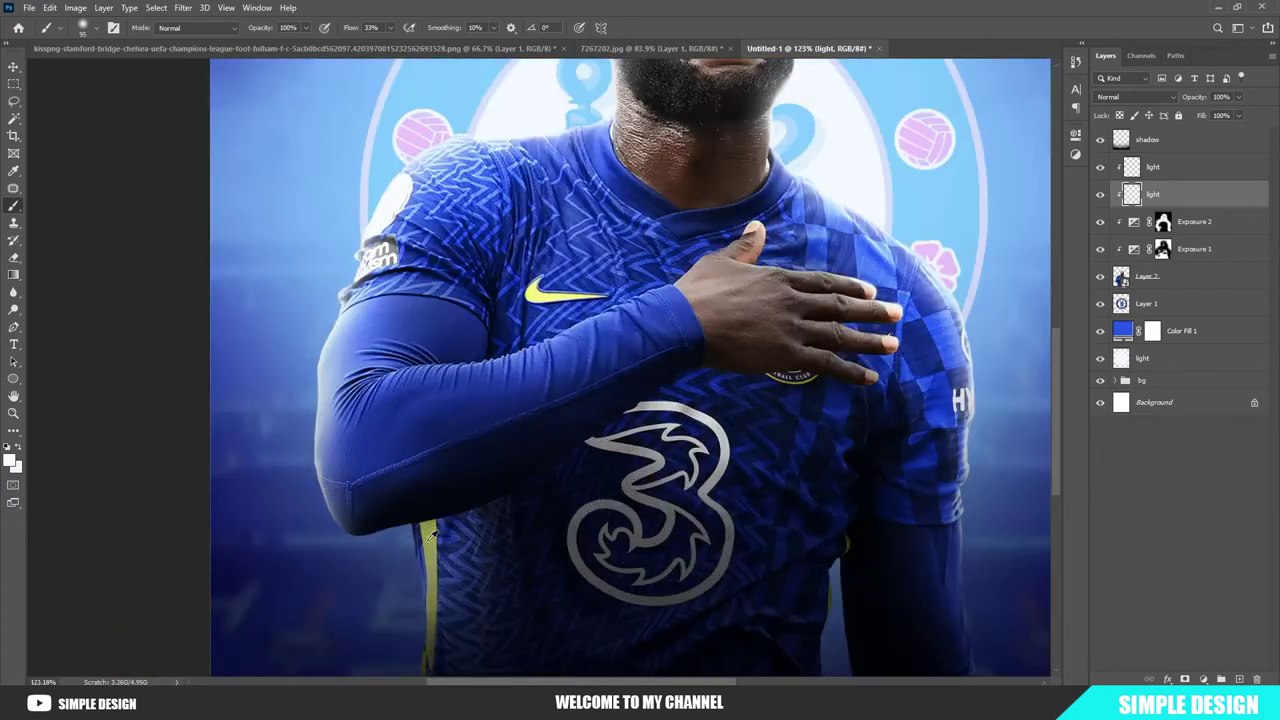
{"action": "scroll", "coordinate": [394, 486], "scroll_direction": "down", "scroll_amount": 2}
{"action": "scroll", "coordinate": [420, 510], "scroll_direction": "down", "scroll_amount": 3}
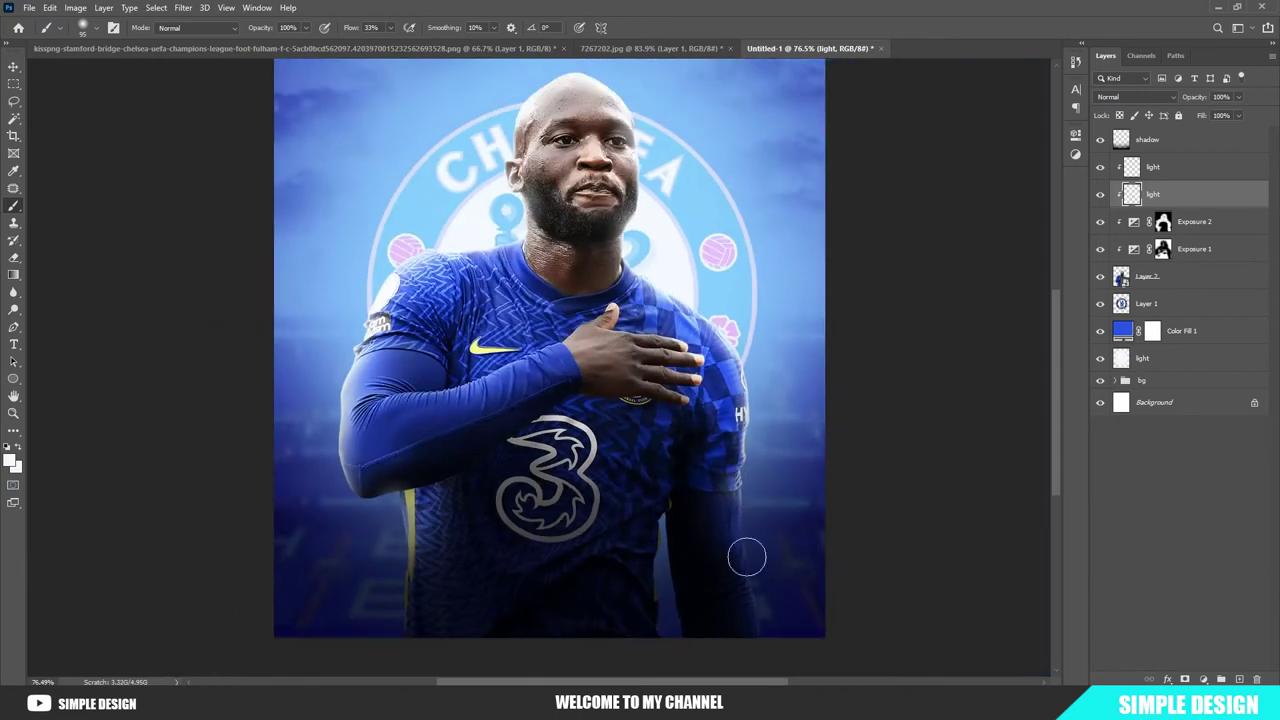
{"action": "scroll", "coordinate": [312, 290], "scroll_direction": "up", "scroll_amount": 2}
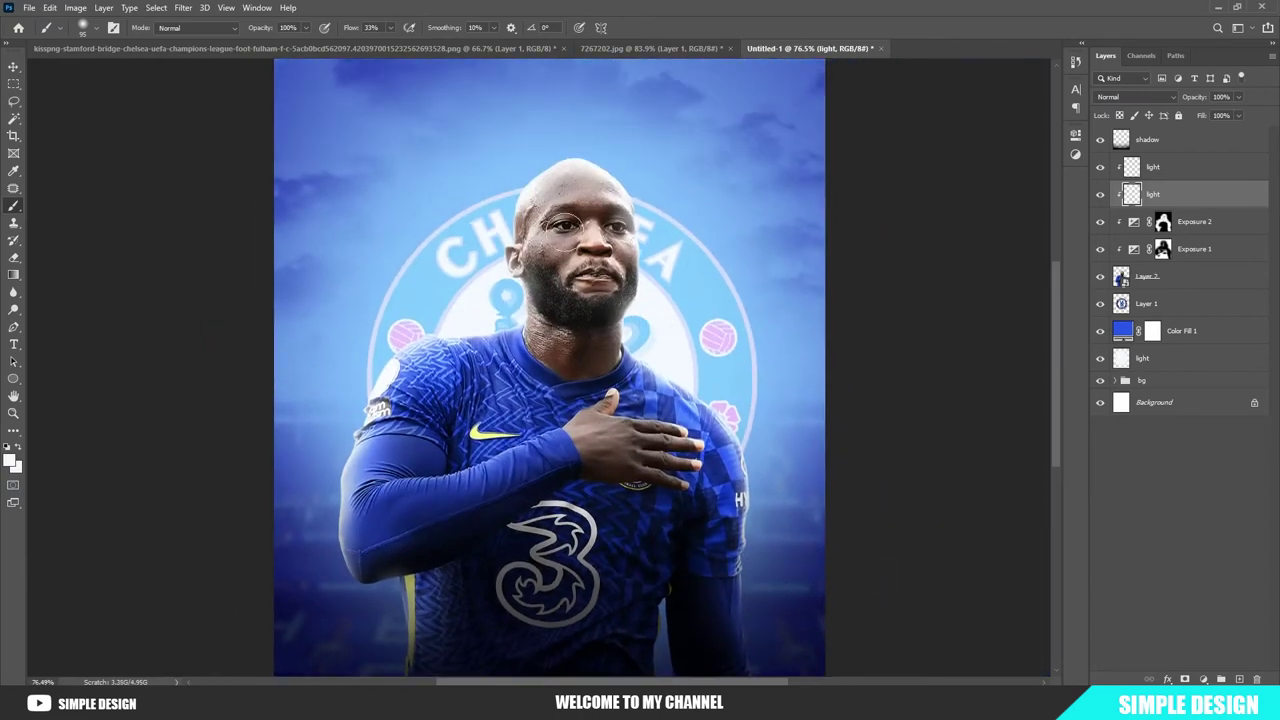
{"action": "scroll", "coordinate": [565, 340], "scroll_direction": "up", "scroll_amount": 2}
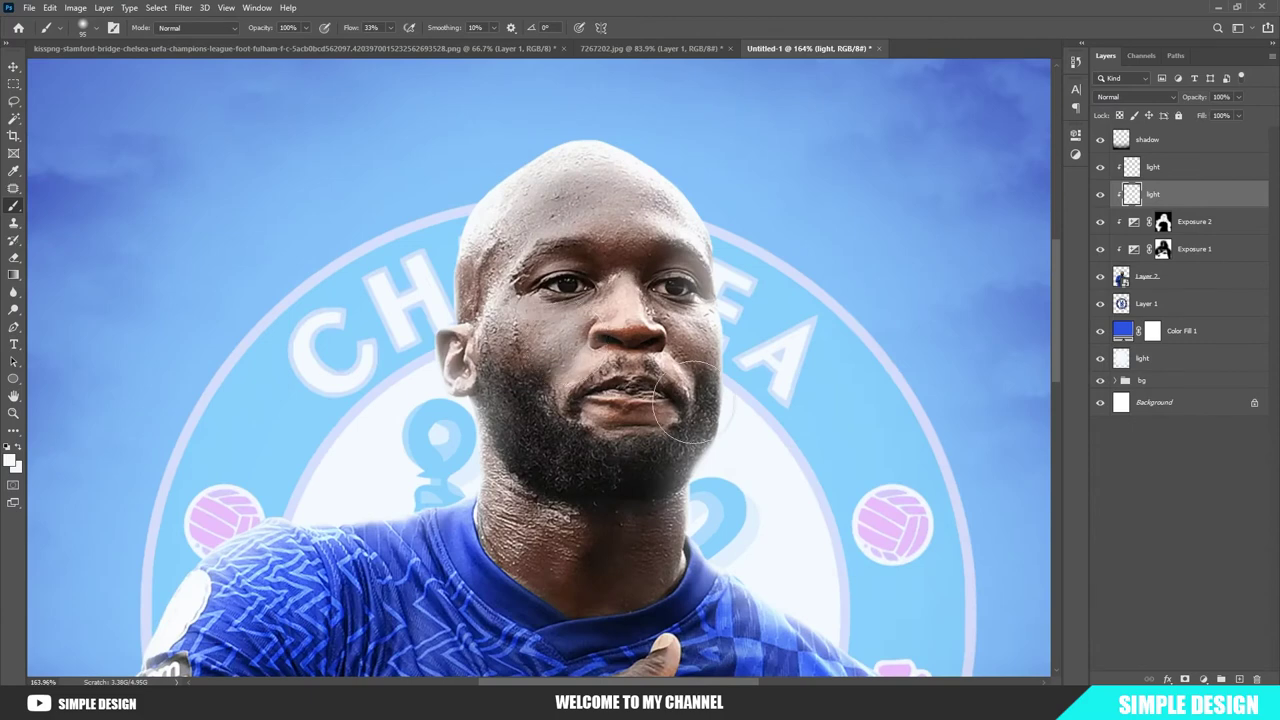
{"action": "scroll", "coordinate": [809, 457], "scroll_direction": "down", "scroll_amount": 2}
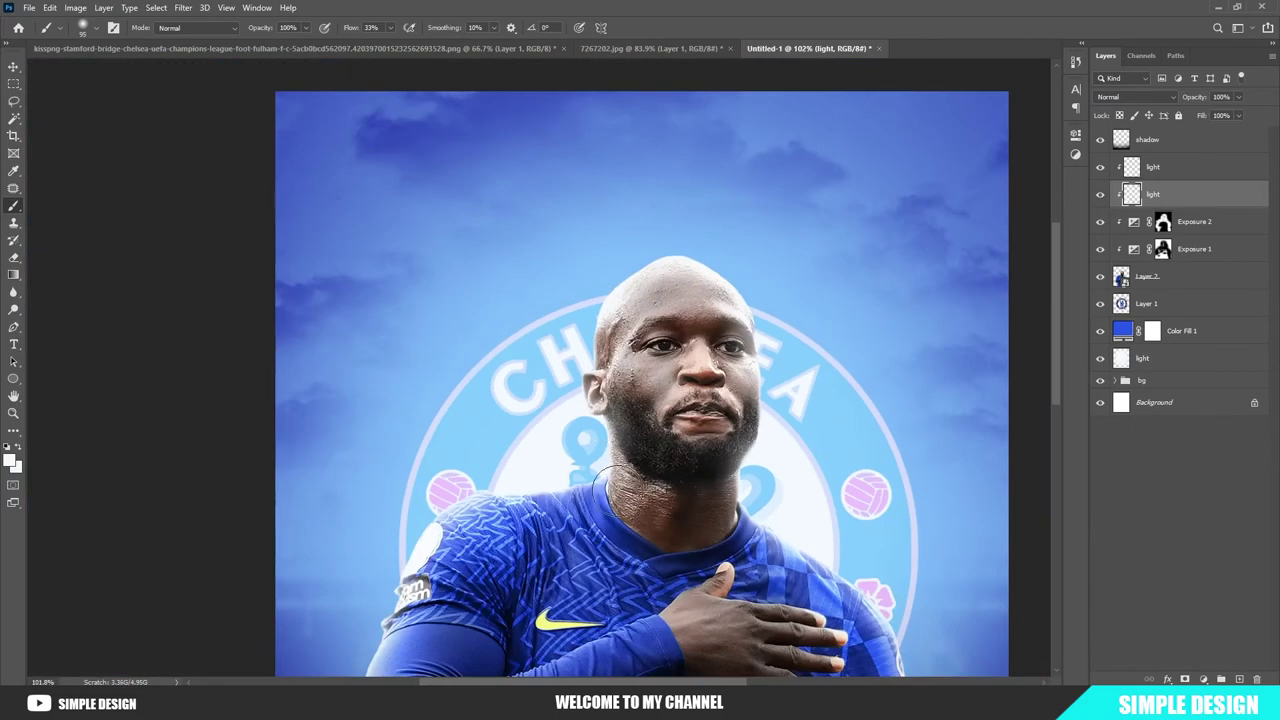
{"action": "scroll", "coordinate": [660, 540], "scroll_direction": "down", "scroll_amount": 2}
{"action": "scroll", "coordinate": [714, 534], "scroll_direction": "down", "scroll_amount": 2}
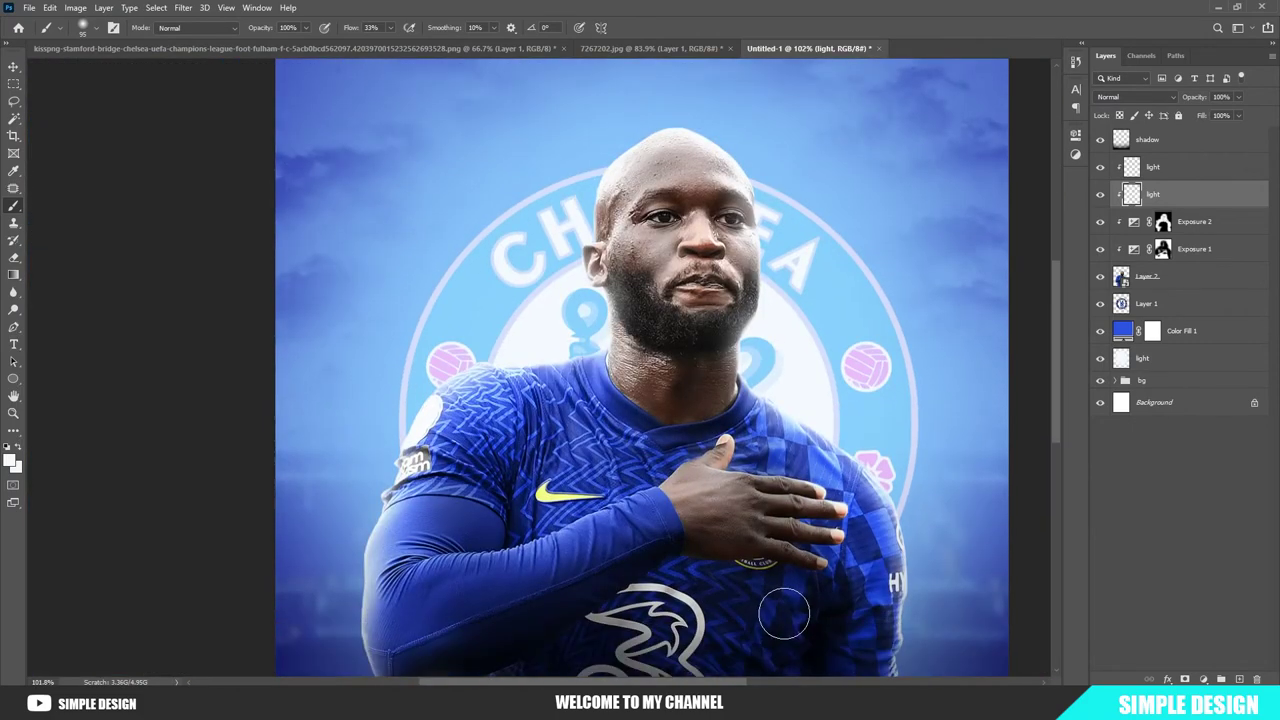
{"action": "scroll", "coordinate": [687, 487], "scroll_direction": "down", "scroll_amount": 2}
{"action": "scroll", "coordinate": [600, 415], "scroll_direction": "up", "scroll_amount": 2}
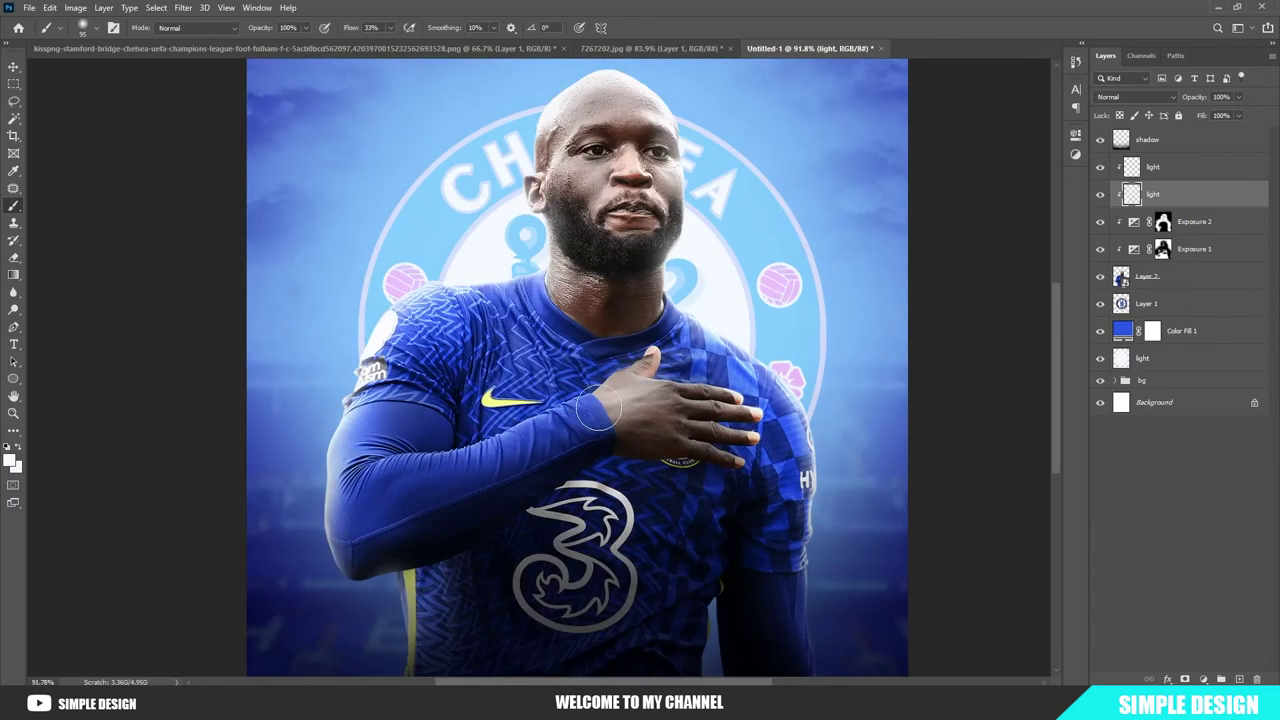
{"action": "scroll", "coordinate": [545, 365], "scroll_direction": "up", "scroll_amount": 2}
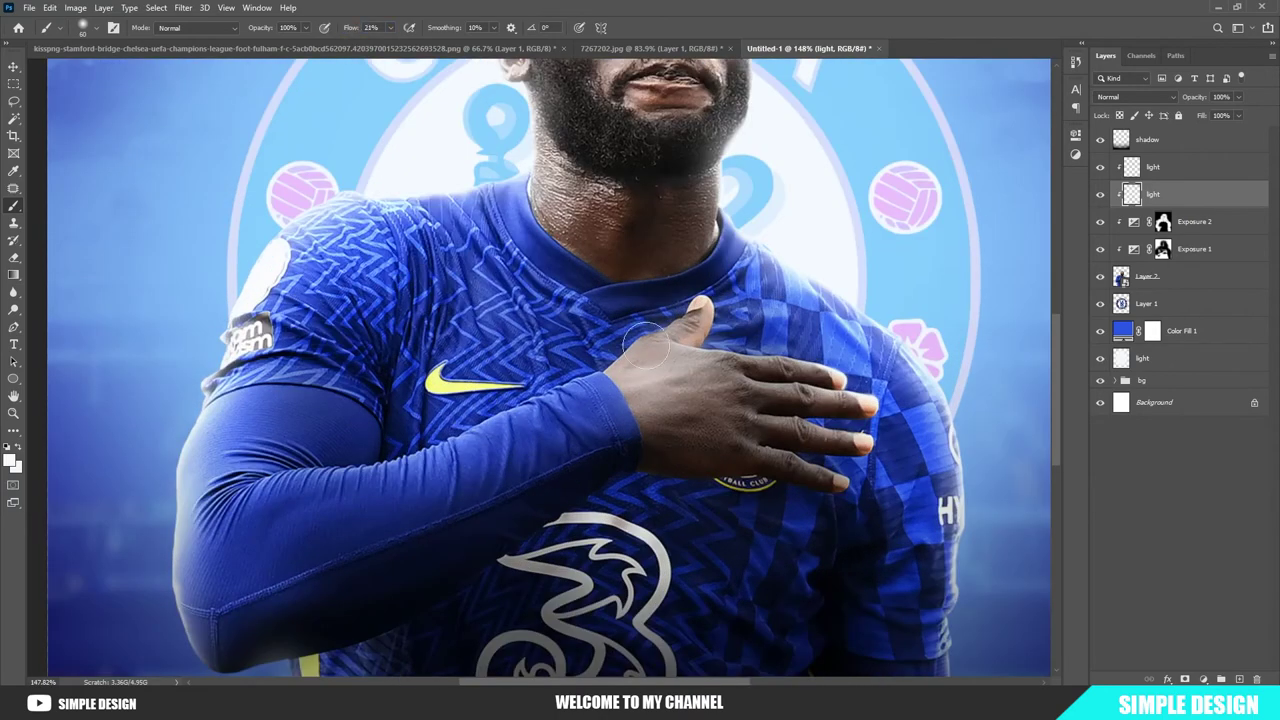
{"action": "left_click_drag", "start_coordinate": [620, 400], "coordinate": [229, 505]}
{"action": "key", "text": "ctrl+z"}
{"action": "left_click_drag", "start_coordinate": [620, 390], "coordinate": [356, 496]}
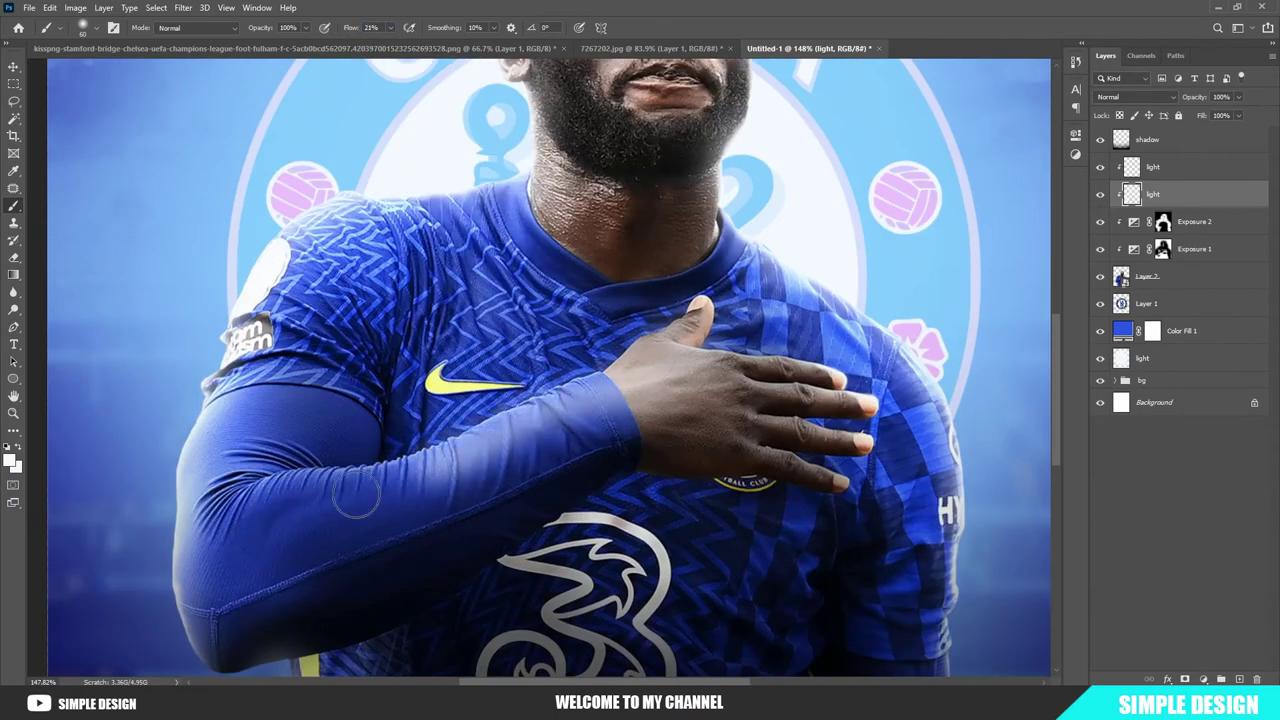
{"action": "scroll", "coordinate": [356, 496], "scroll_direction": "down", "scroll_amount": 2}
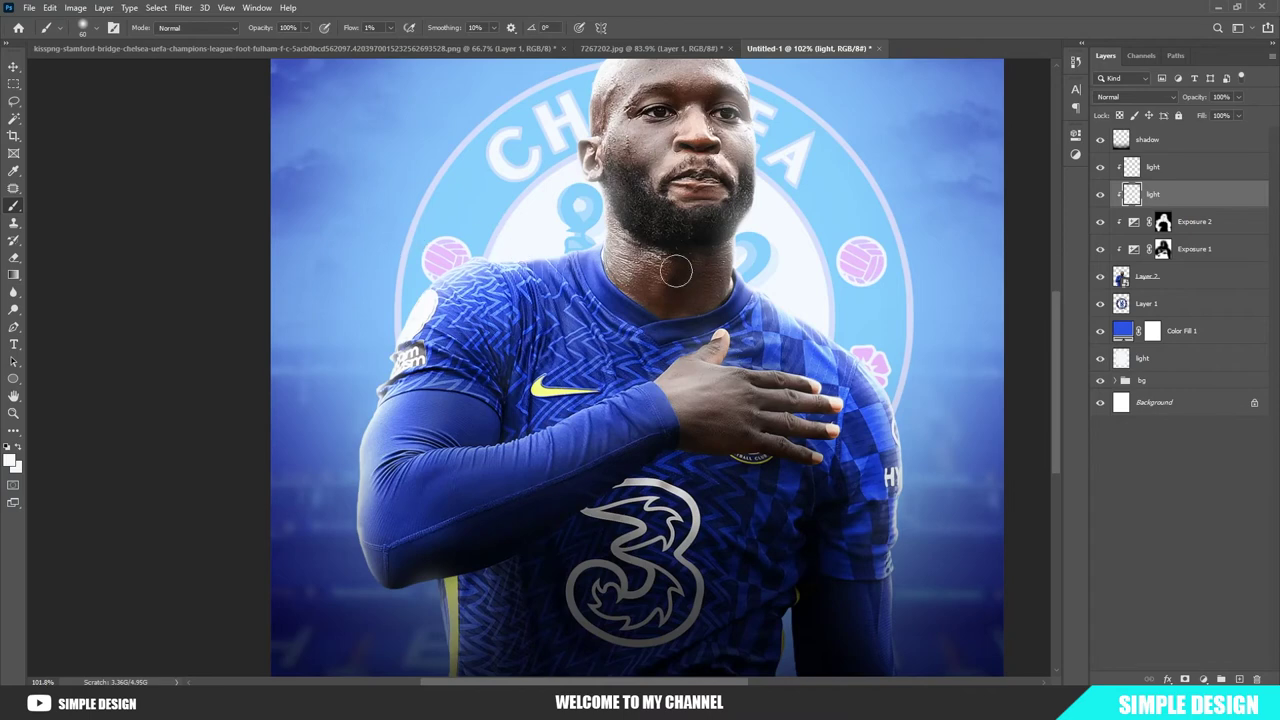
{"action": "scroll", "coordinate": [675, 270], "scroll_direction": "down", "scroll_amount": 3}
{"action": "scroll", "coordinate": [812, 358], "scroll_direction": "down", "scroll_amount": 2}
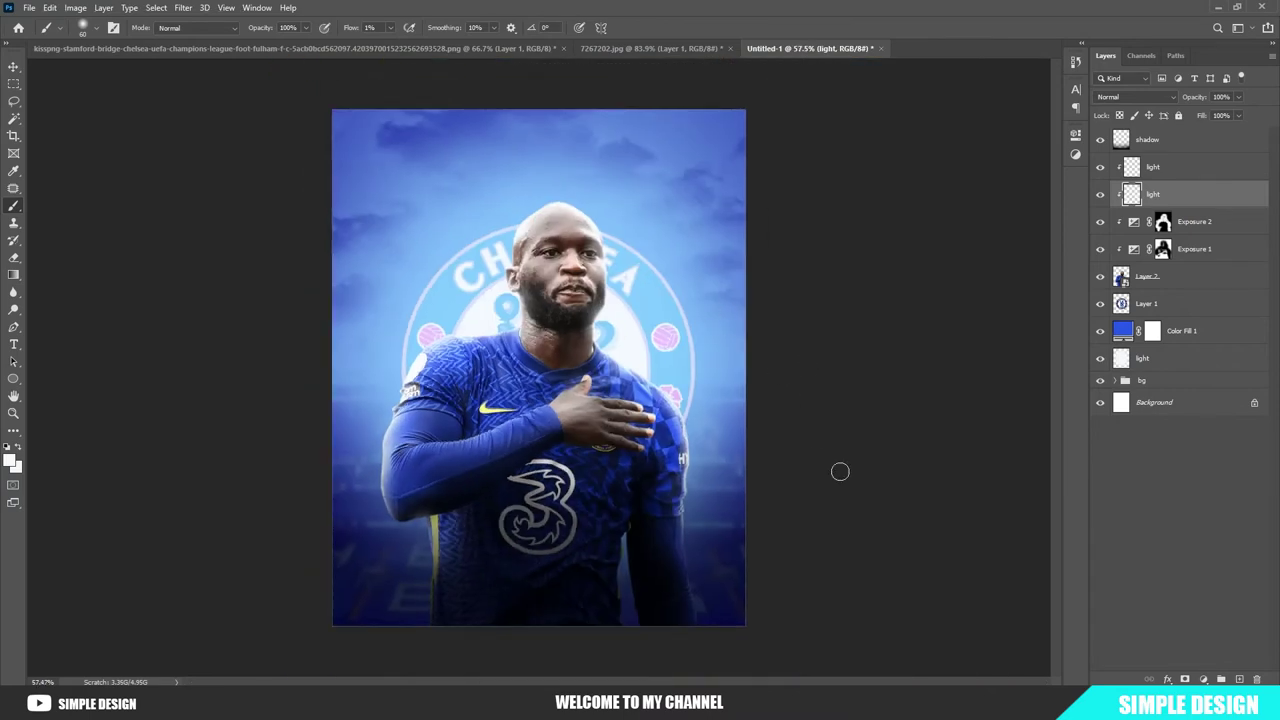
{"action": "scroll", "coordinate": [489, 265], "scroll_direction": "up", "scroll_amount": 3}
{"action": "scroll", "coordinate": [463, 202], "scroll_direction": "down", "scroll_amount": 2}
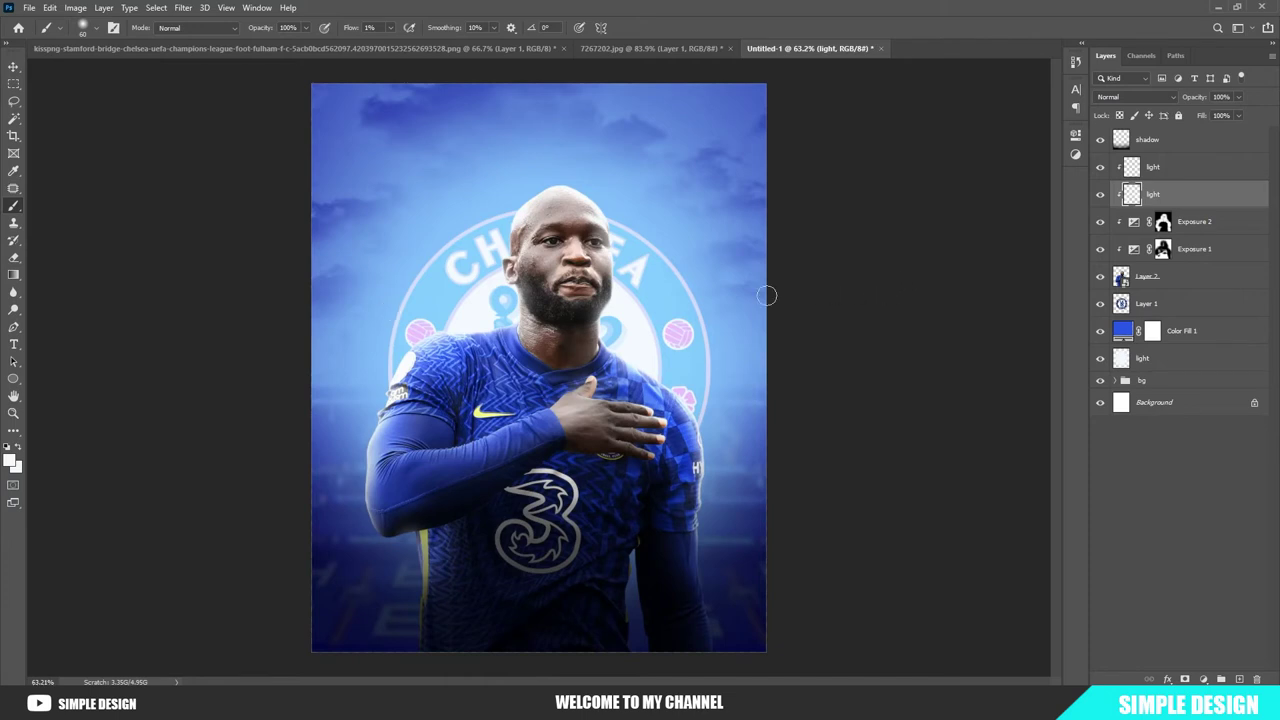
- Open the Camera Raw Filter on the player's Layer 2 and raise Texture and Clarity
{"action": "left_click", "coordinate": [1100, 277]}
{"action": "left_click", "coordinate": [1160, 277]}
{"action": "left_click", "coordinate": [183, 7]}
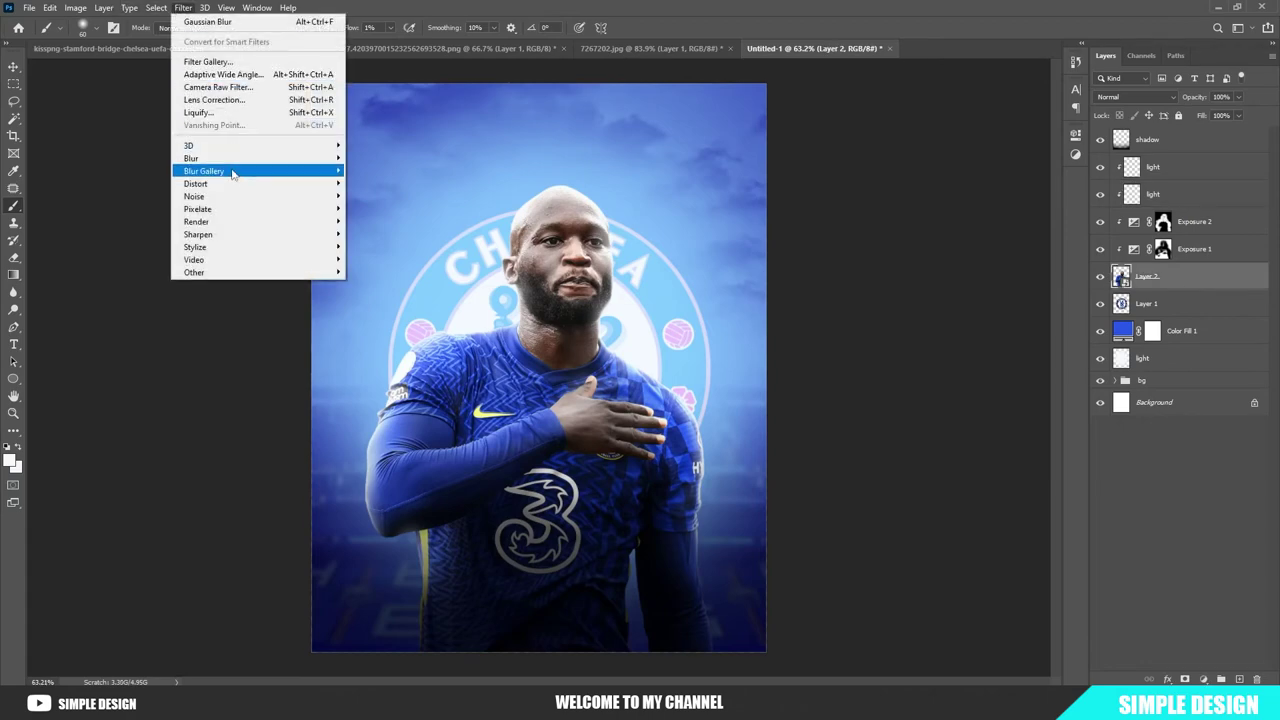
{"action": "left_click", "coordinate": [218, 87]}
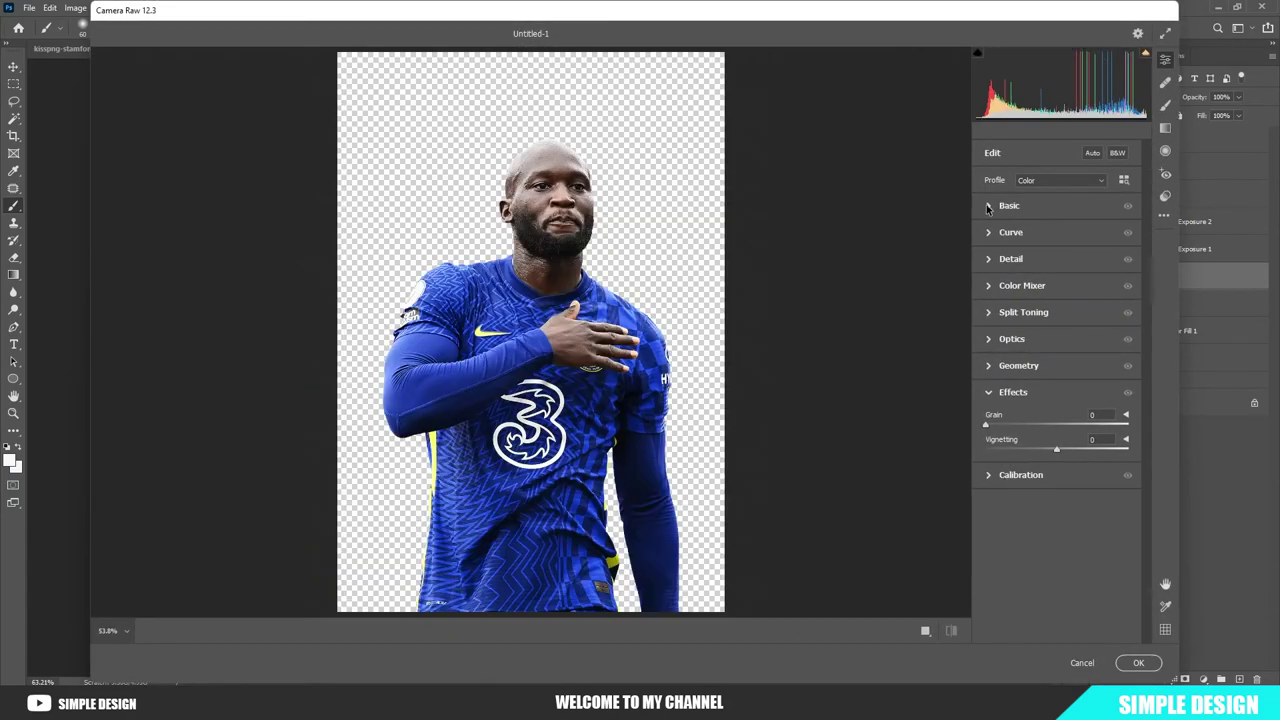
{"action": "left_click", "coordinate": [988, 206]}
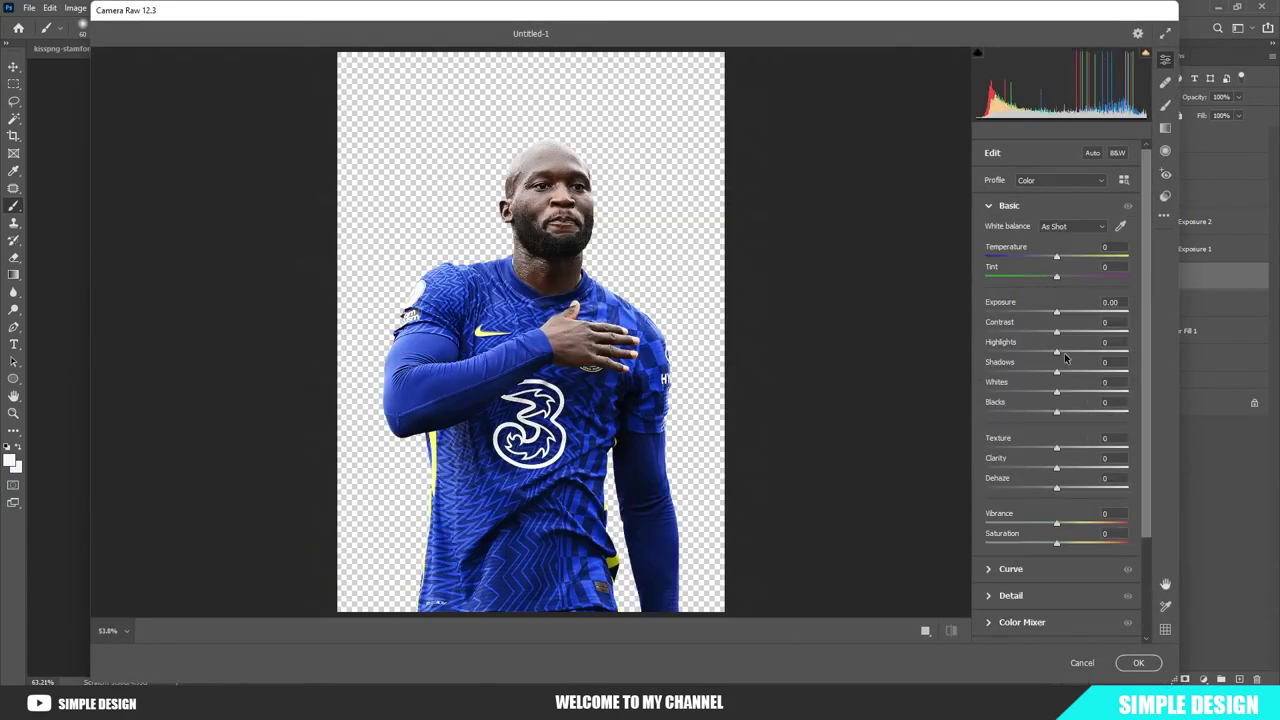
{"action": "mouse_move", "coordinate": [1076, 448]}
{"action": "left_mouse_down"}
{"action": "mouse_move", "coordinate": [1088, 448]}
{"action": "mouse_move", "coordinate": [1080, 467]}
{"action": "mouse_move", "coordinate": [1082, 448]}
{"action": "left_mouse_up"}
{"action": "left_click", "coordinate": [1100, 467]}
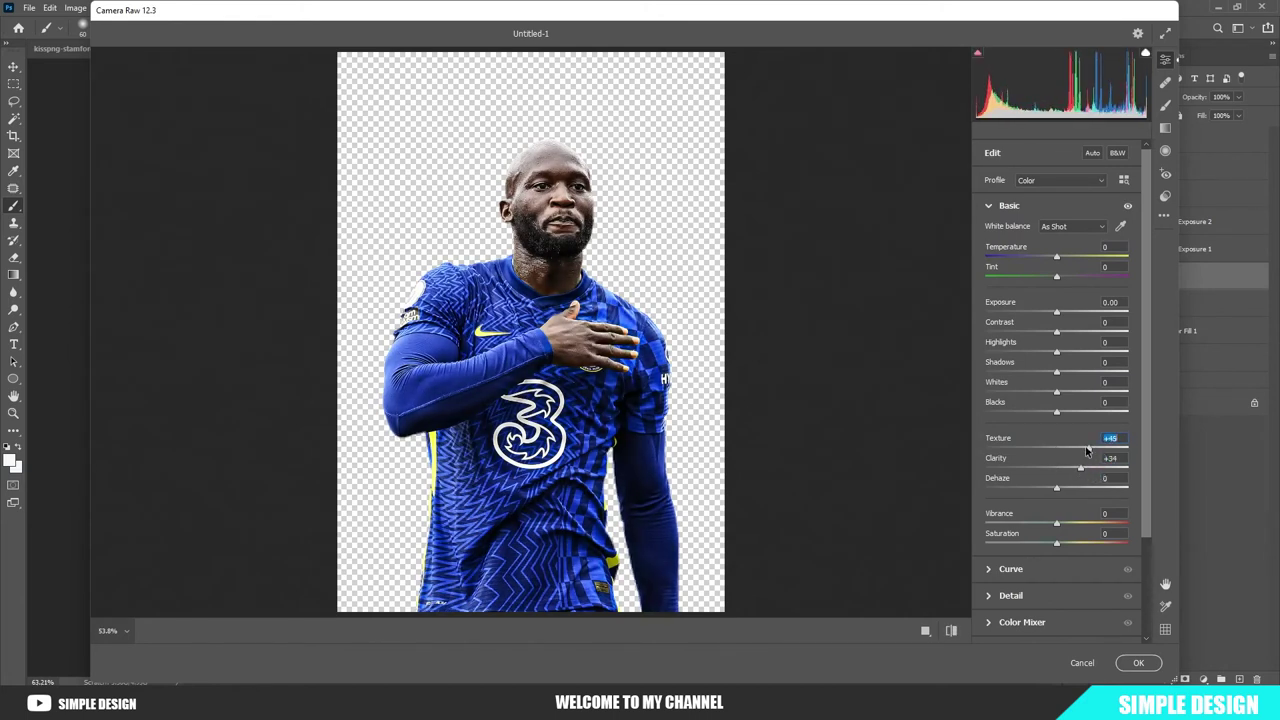
- Raise Noise Reduction in Detail, compare against the original, and apply the filter
{"action": "left_click", "coordinate": [950, 631]}
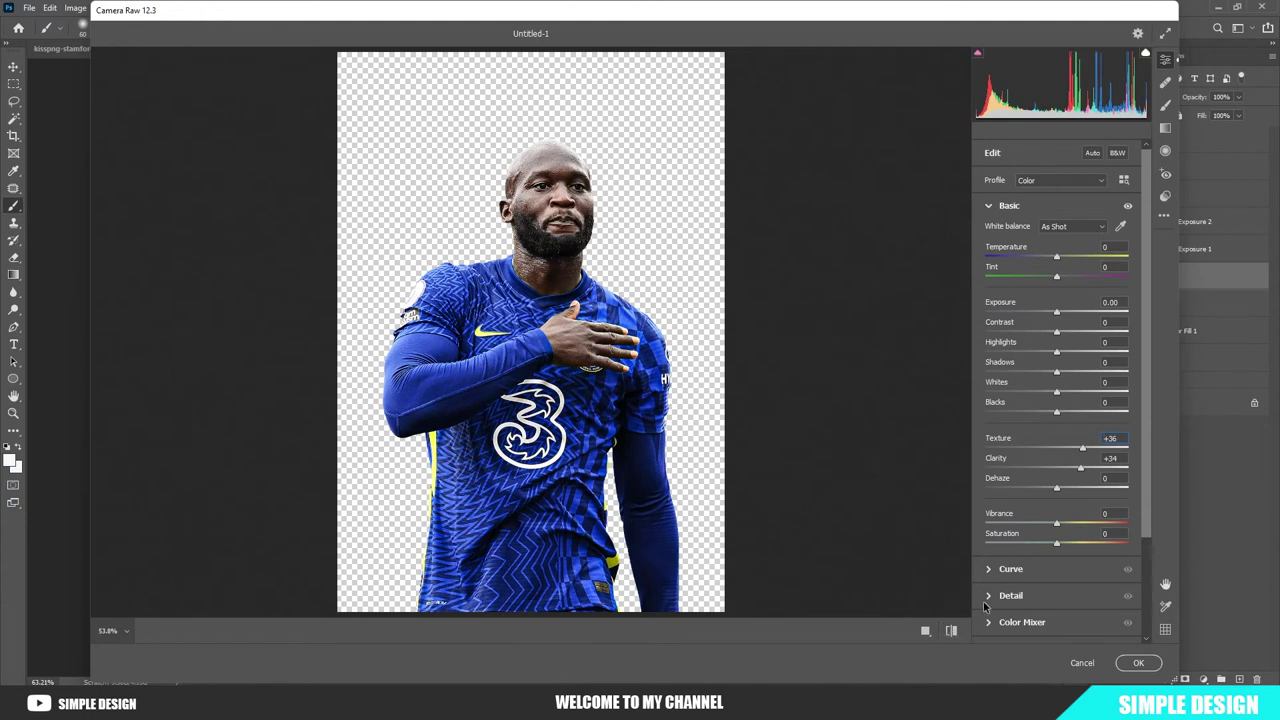
{"action": "left_click", "coordinate": [988, 597]}
{"action": "left_click_drag", "start_coordinate": [1022, 316], "coordinate": [1023, 317]}
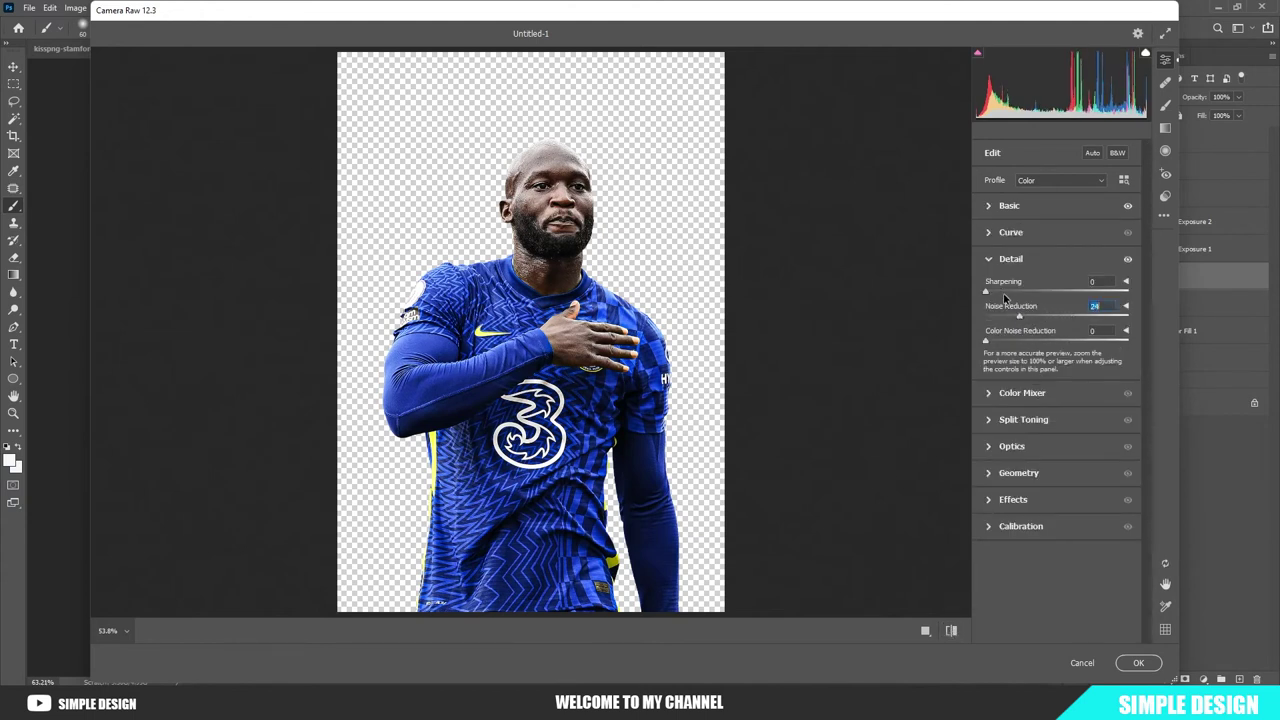
{"action": "left_click", "coordinate": [951, 631]}
{"action": "left_click", "coordinate": [951, 631]}
{"action": "left_click", "coordinate": [951, 631]}
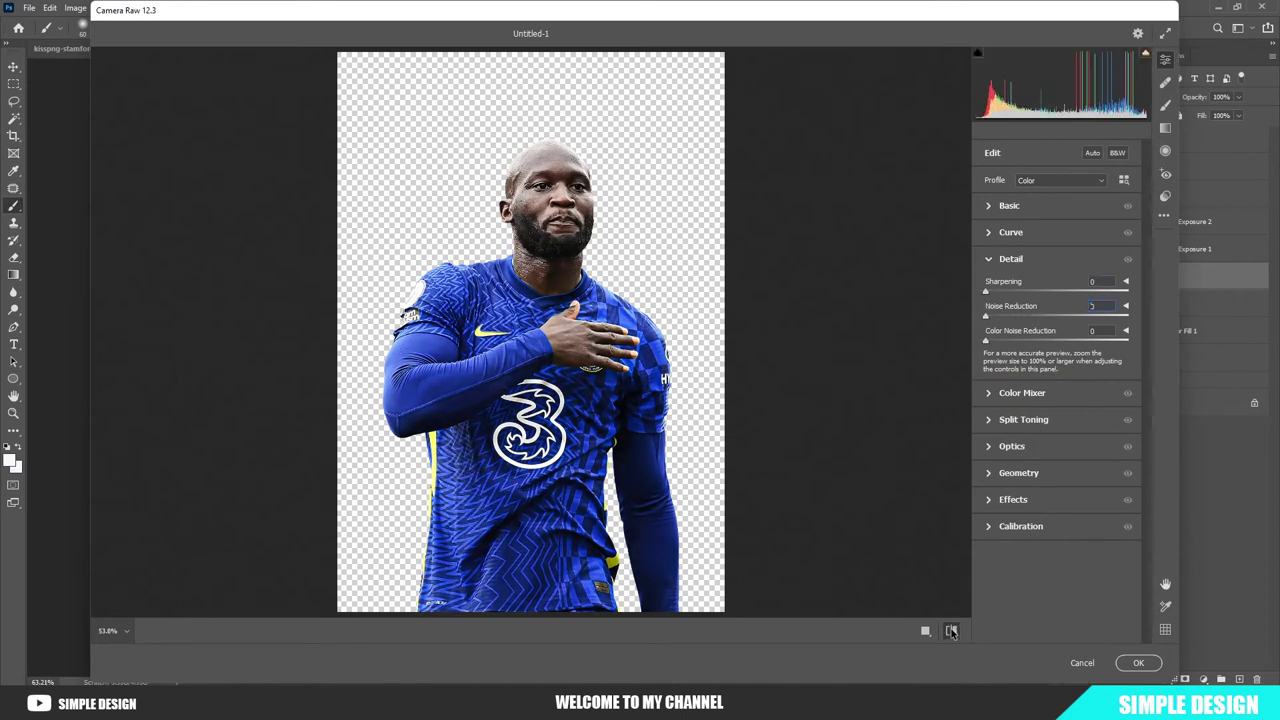
{"action": "left_click", "coordinate": [1155, 662]}
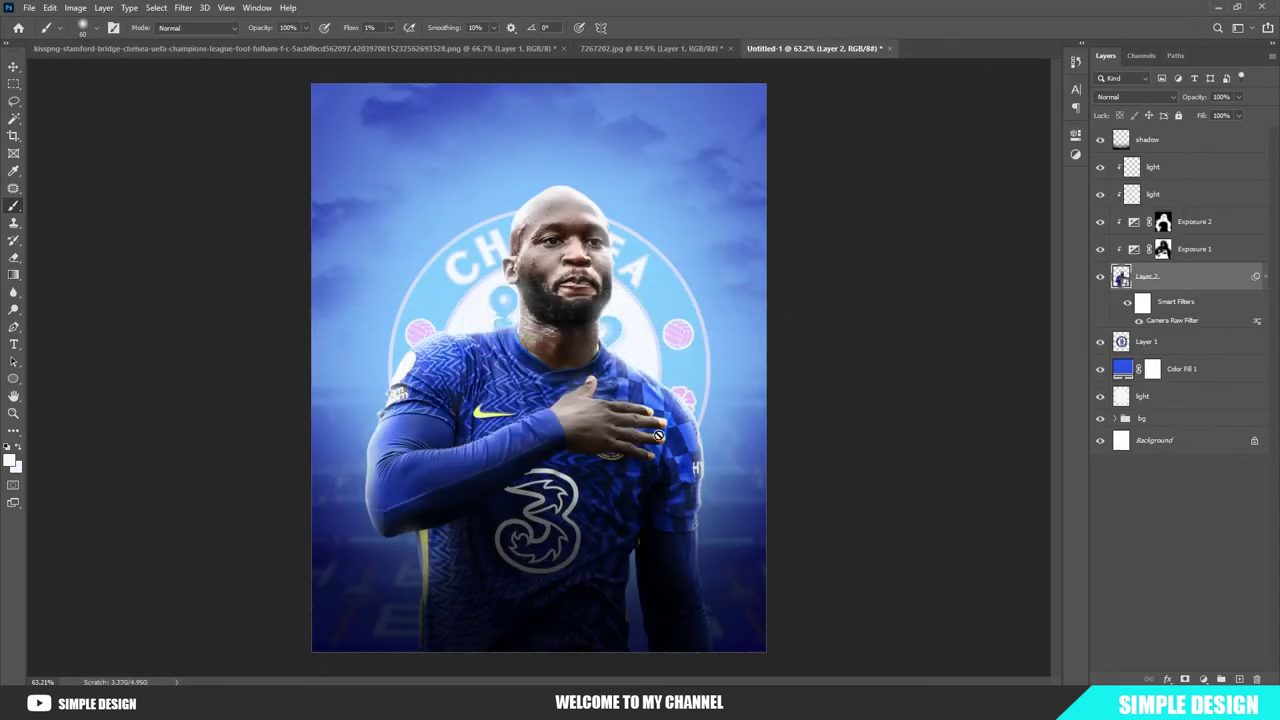
{"action": "scroll", "coordinate": [658, 435], "scroll_direction": "up", "scroll_amount": 3}
{"action": "scroll", "coordinate": [748, 347], "scroll_direction": "down", "scroll_amount": 3}
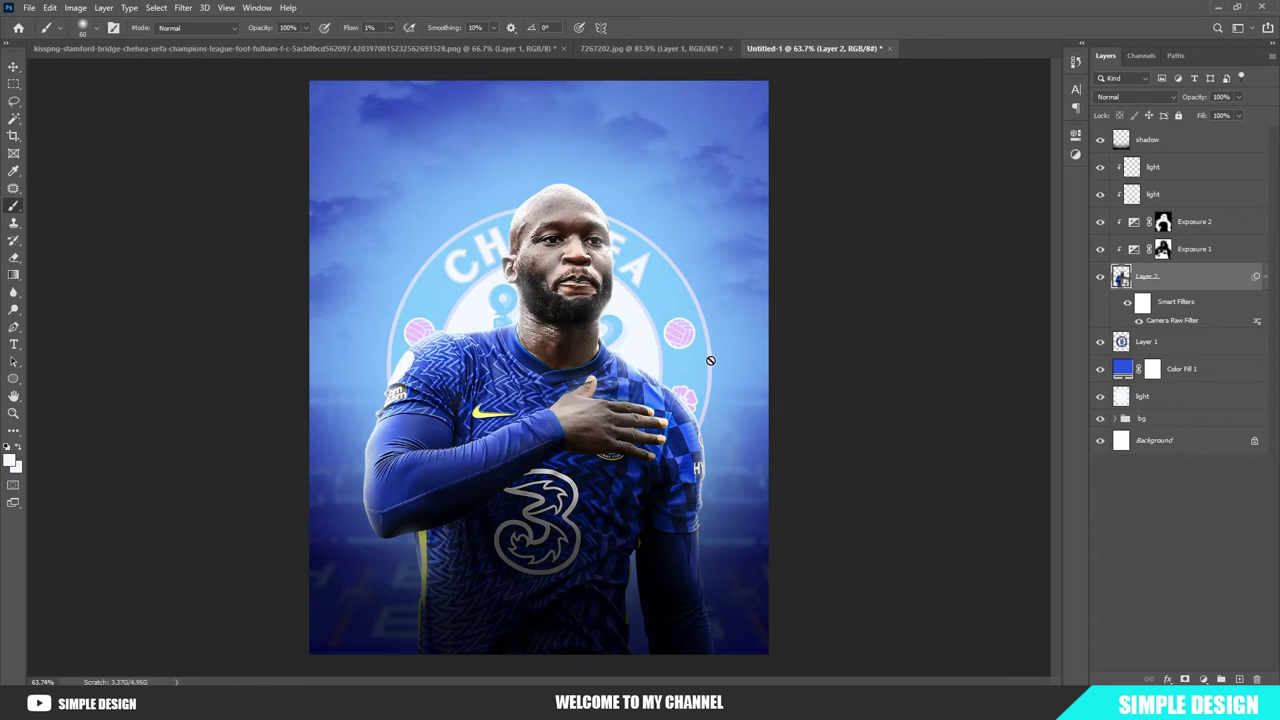
- Scale the Chelsea crest layer up to about 120%, move it upward, and commit
{"action": "left_click", "coordinate": [1182, 342]}
{"action": "key", "text": "ctrl+t"}
{"action": "left_click_drag", "start_coordinate": [712, 203], "coordinate": [745, 168]}
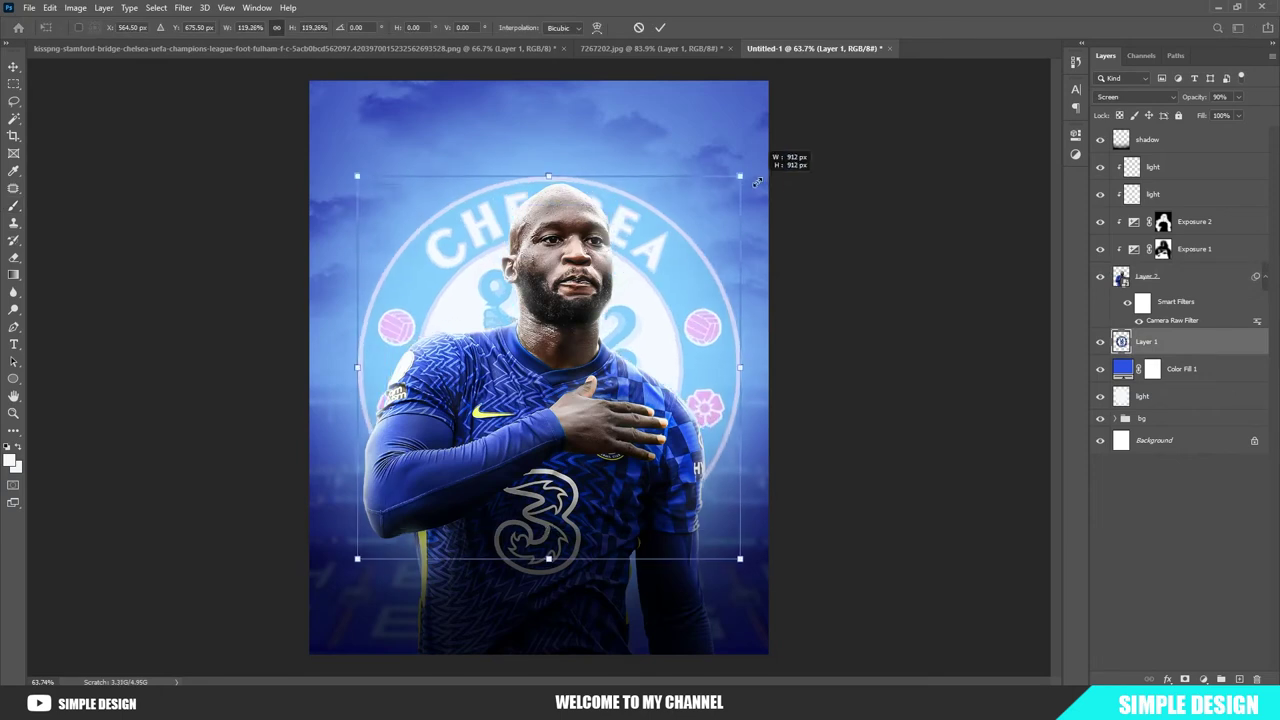
{"action": "left_click_drag", "start_coordinate": [683, 288], "coordinate": [675, 252]}
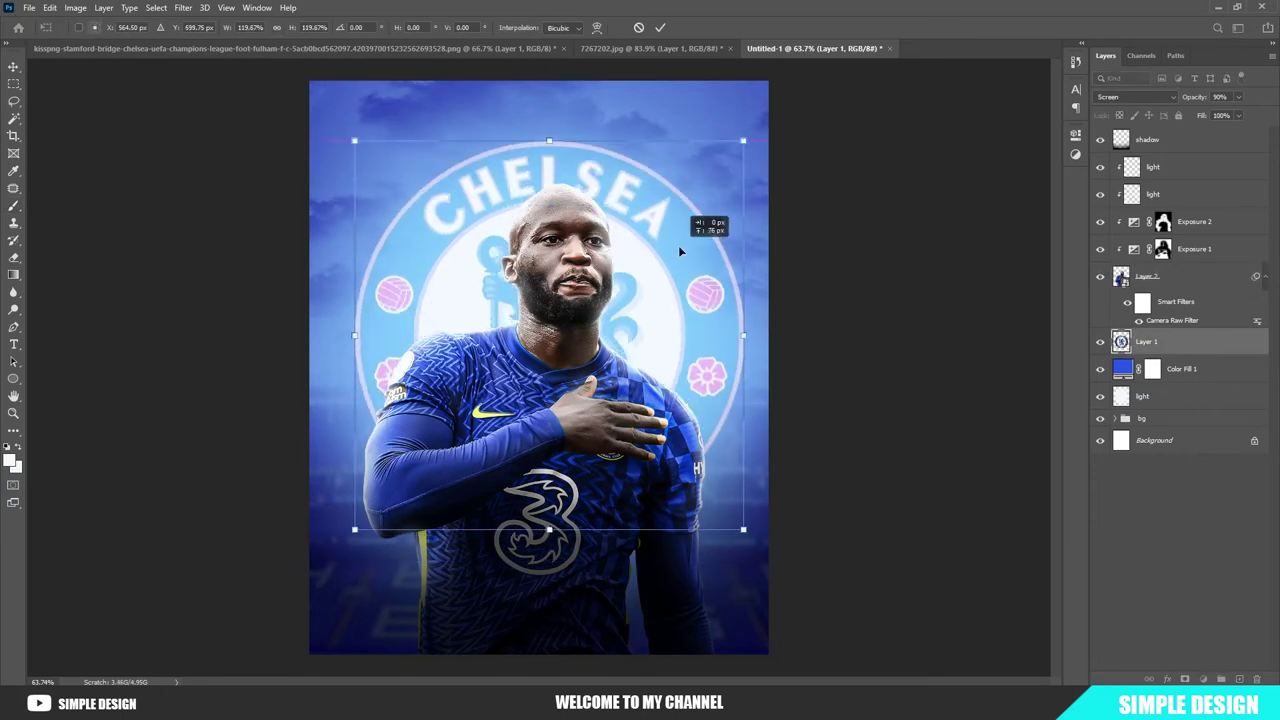
{"action": "left_click", "coordinate": [660, 27]}
- Centre the crest horizontally with Align Horizontal Centers, then fit the poster on screen
{"action": "key", "text": "v"}
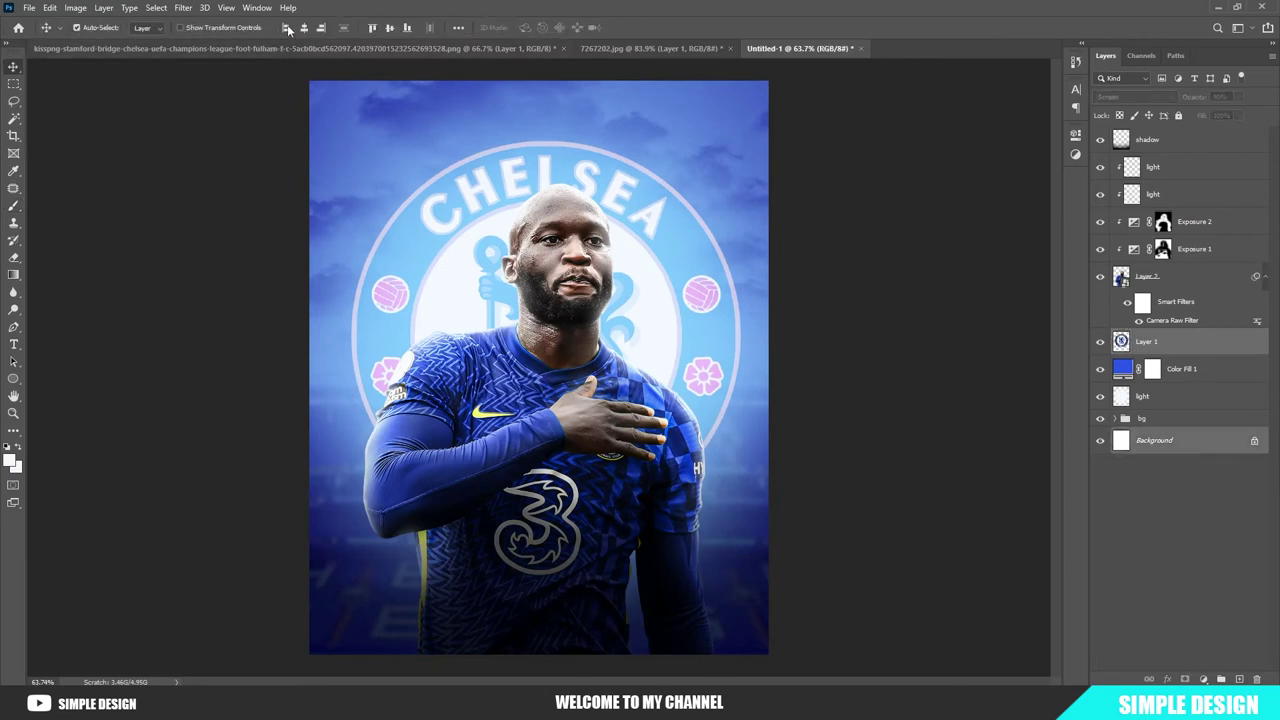
{"action": "left_click", "coordinate": [304, 28]}
{"action": "left_click", "coordinate": [1206, 529]}
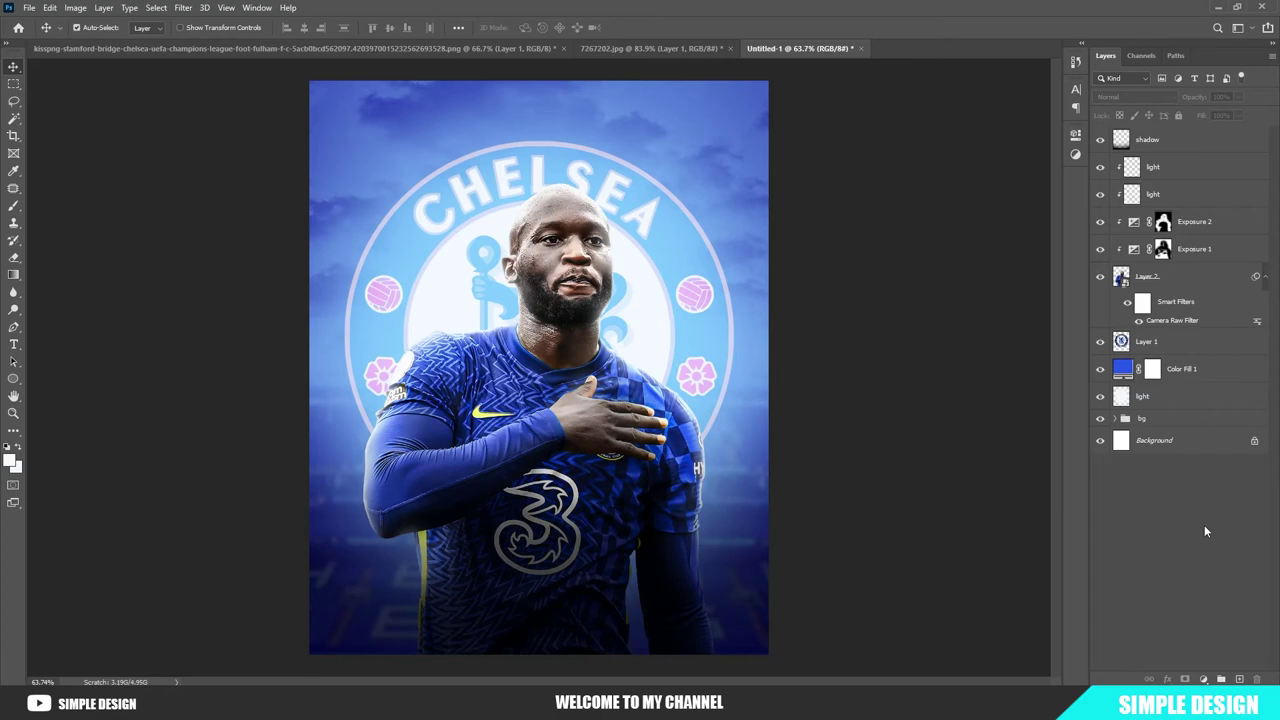
{"action": "scroll", "coordinate": [715, 385], "scroll_direction": "up", "scroll_amount": 2}
{"action": "scroll", "coordinate": [715, 385], "scroll_direction": "up", "scroll_amount": 2}
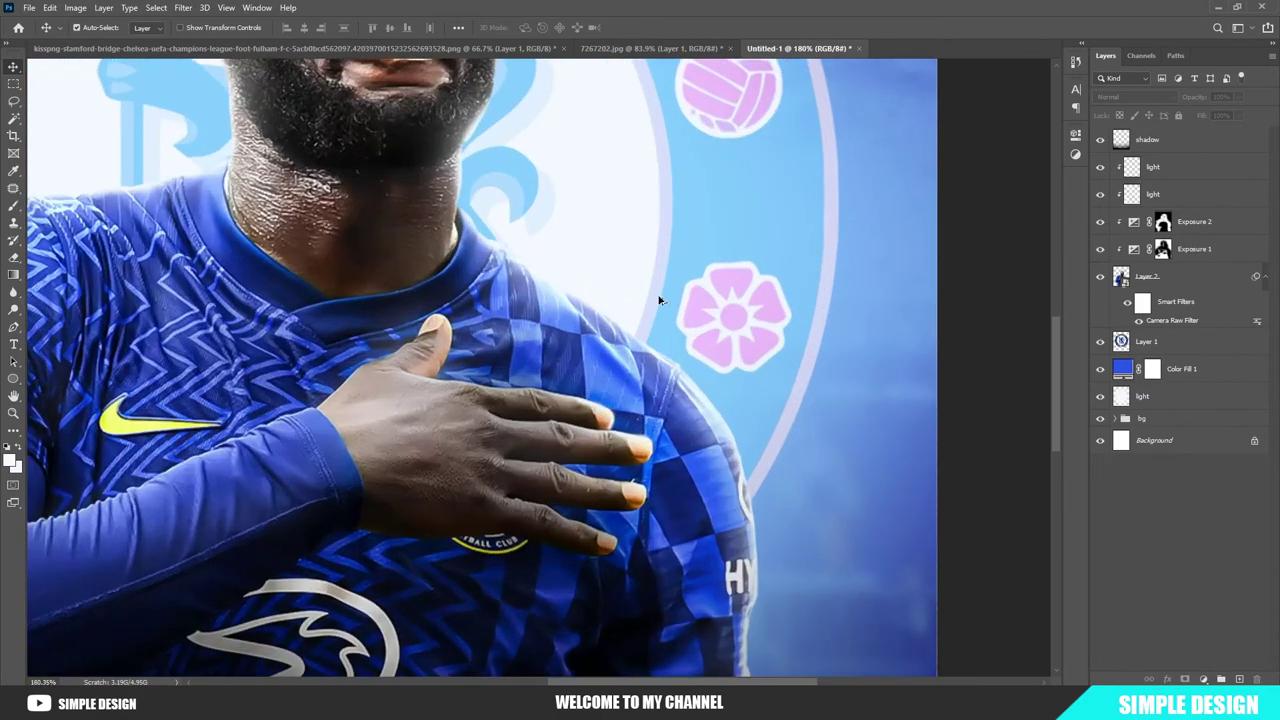
{"action": "key", "text": "ctrl+0"}
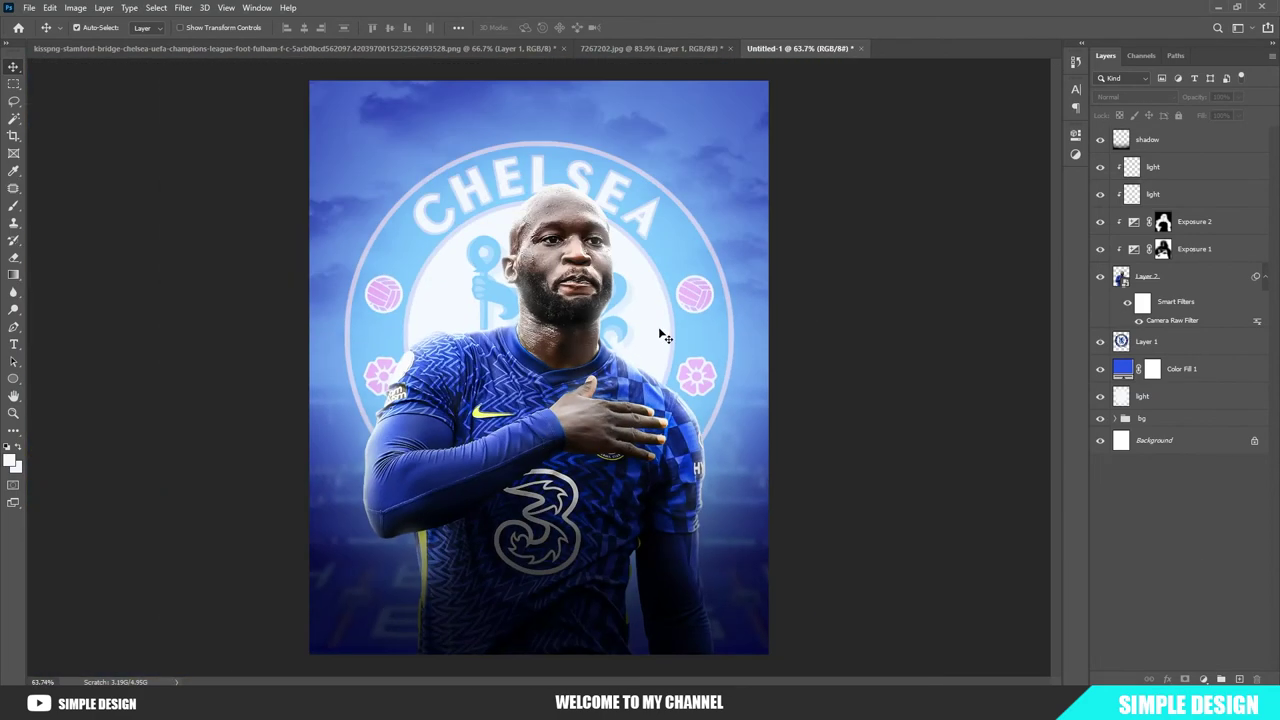
- Paint soft black along the lower-right edge on the shadow layer, brush flow at 100%
{"action": "left_click", "coordinate": [1165, 145]}
{"action": "key", "text": "b"}
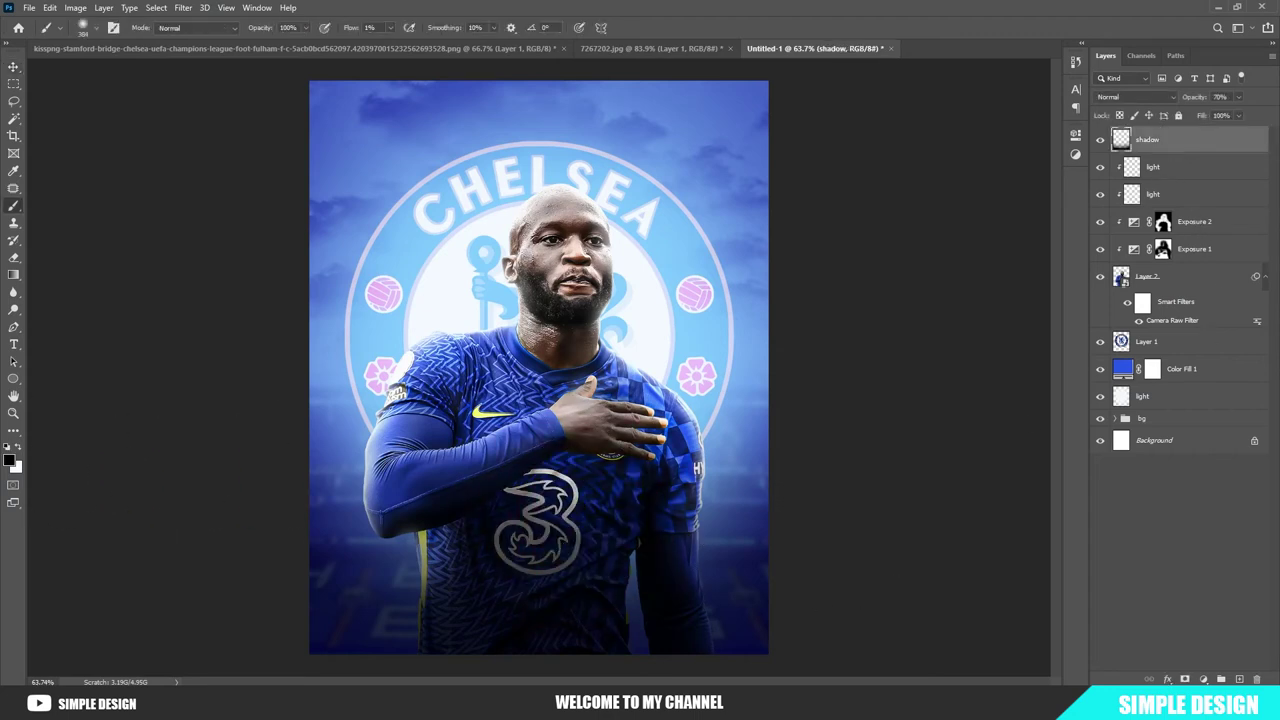
{"action": "scroll", "coordinate": [677, 532], "scroll_direction": "down", "scroll_amount": 2}
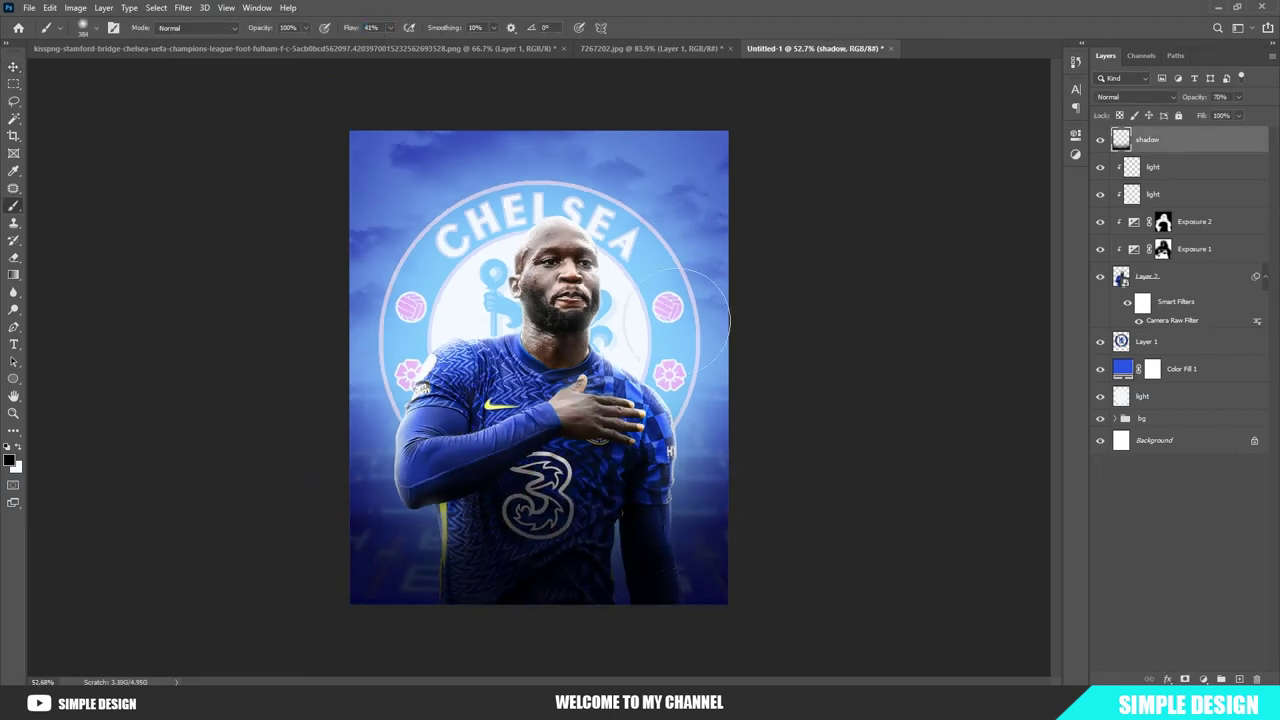
{"action": "key", "text": "shift+8"}
{"action": "key", "text": "shift+8"}
{"action": "left_click_drag", "start_coordinate": [737, 534], "coordinate": [689, 557]}
{"action": "left_click_drag", "start_coordinate": [348, 30], "coordinate": [533, 32]}
- Add a 'shadow2' layer, darken the poster bottom, and set its opacity around 32%
{"action": "left_click", "coordinate": [1240, 679]}
{"action": "type", "text": "shadow2"}
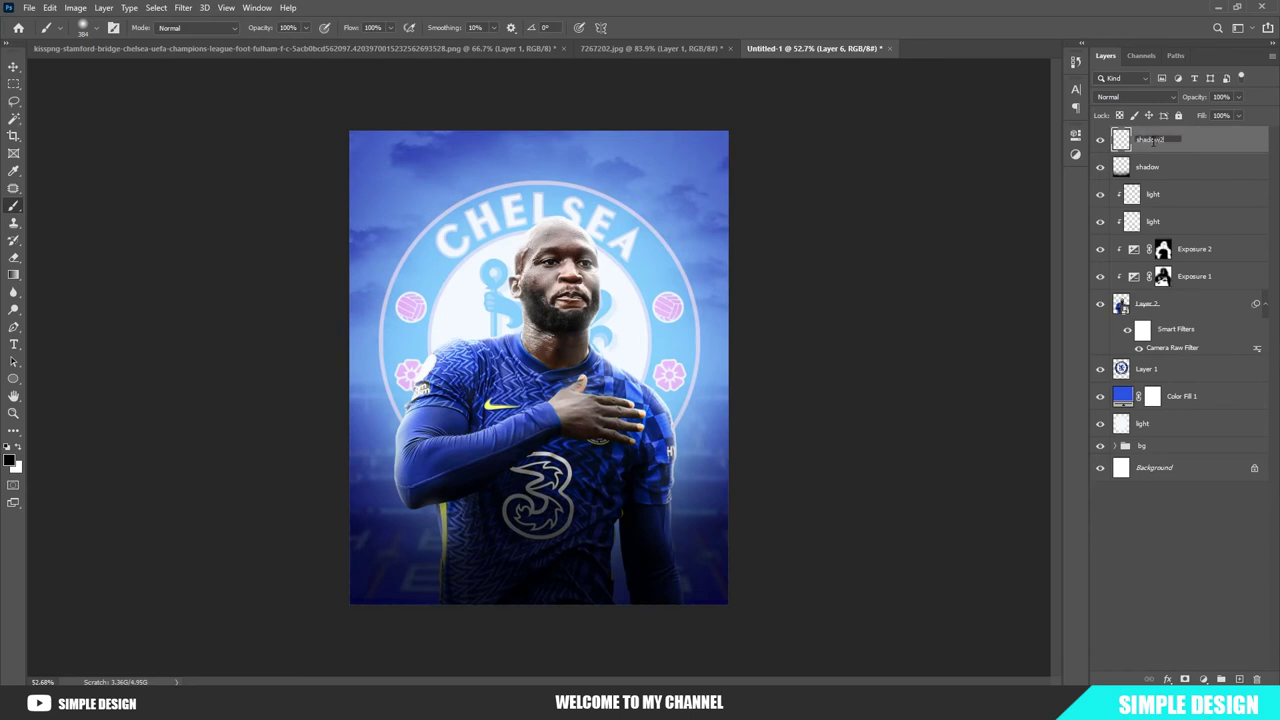
{"action": "key", "text": "Return"}
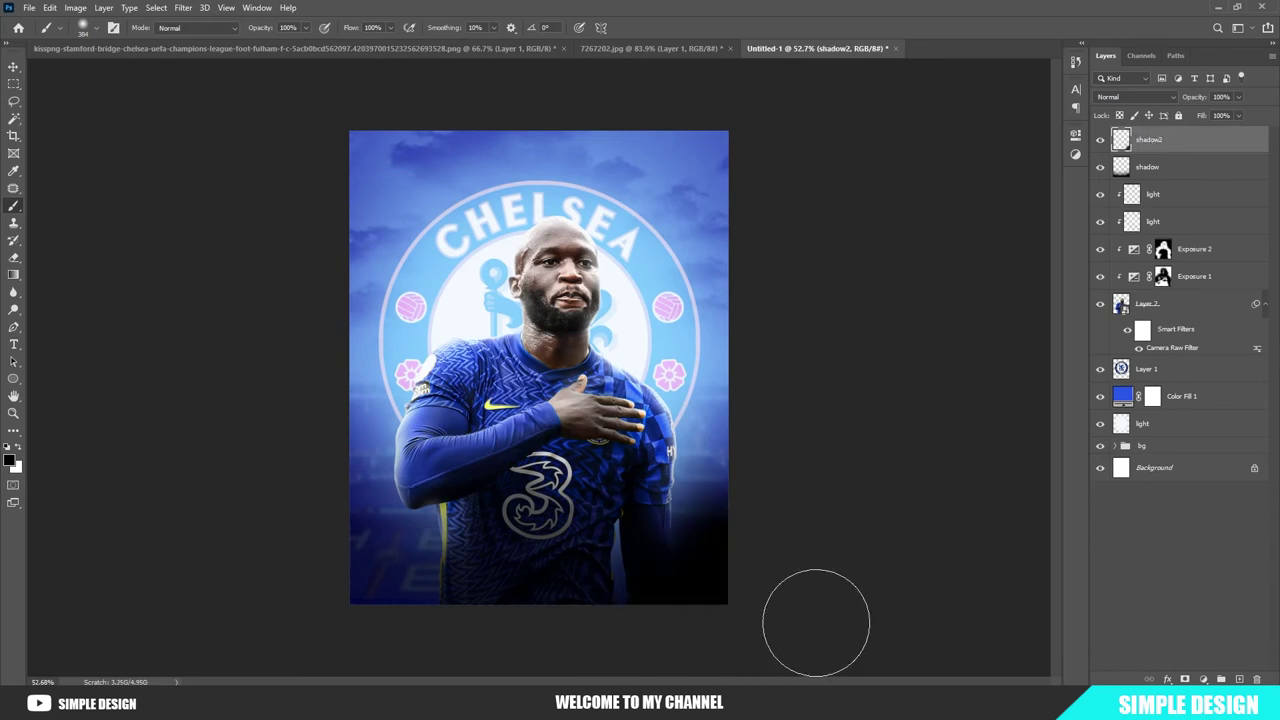
{"action": "mouse_move", "coordinate": [737, 555]}
{"action": "left_mouse_down"}
{"action": "mouse_move", "coordinate": [491, 634]}
{"action": "mouse_move", "coordinate": [330, 583]}
{"action": "left_mouse_up"}
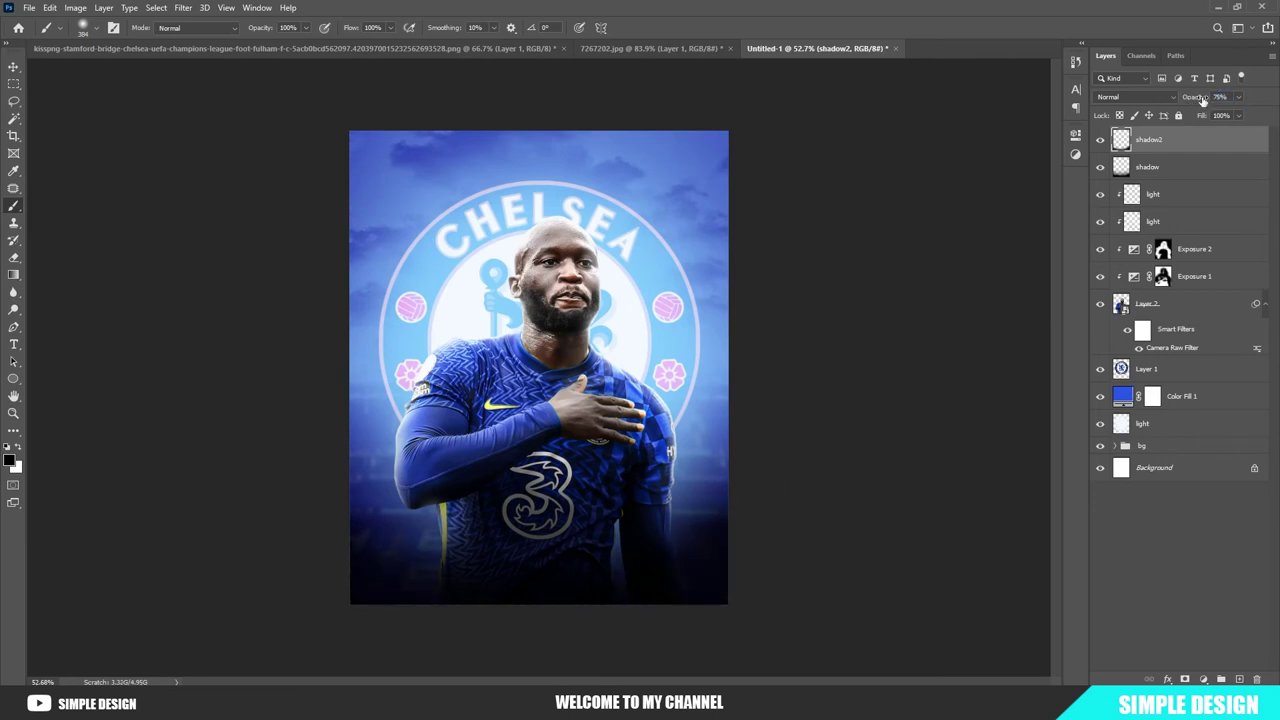
{"action": "left_click_drag", "start_coordinate": [1202, 99], "coordinate": [1199, 97]}
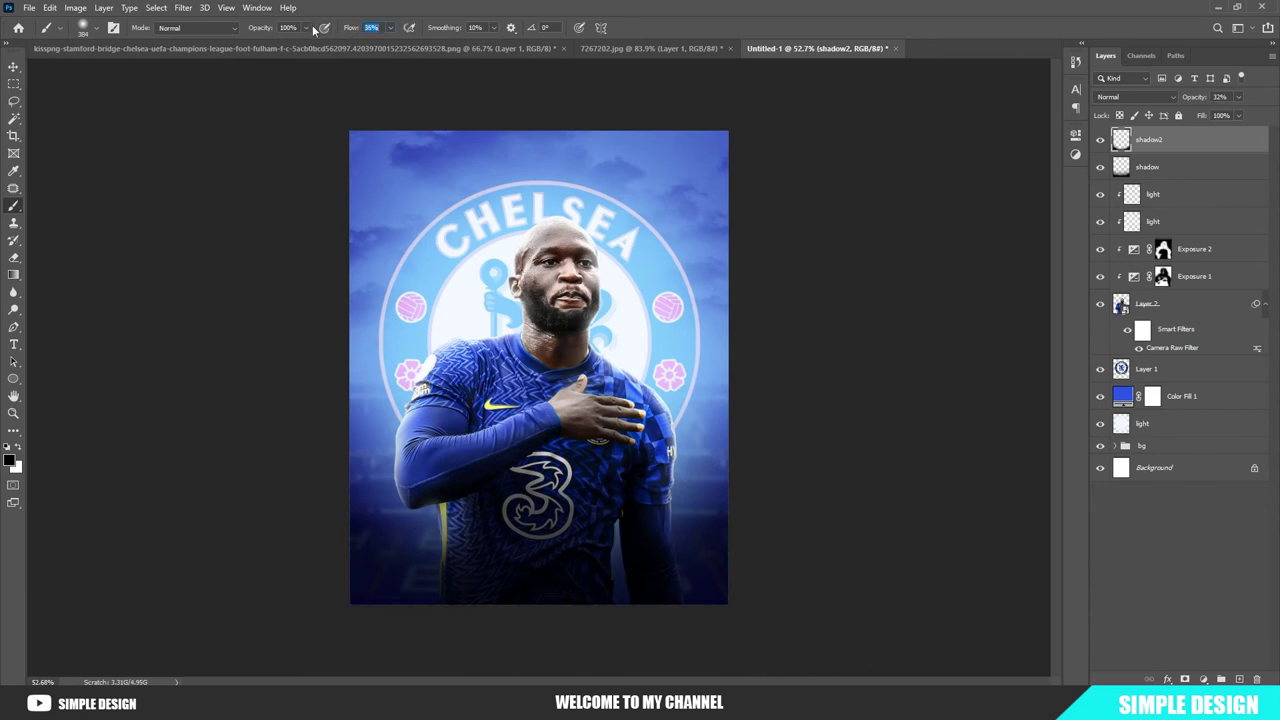
{"action": "left_click_drag", "start_coordinate": [343, 425], "coordinate": [440, 425]}
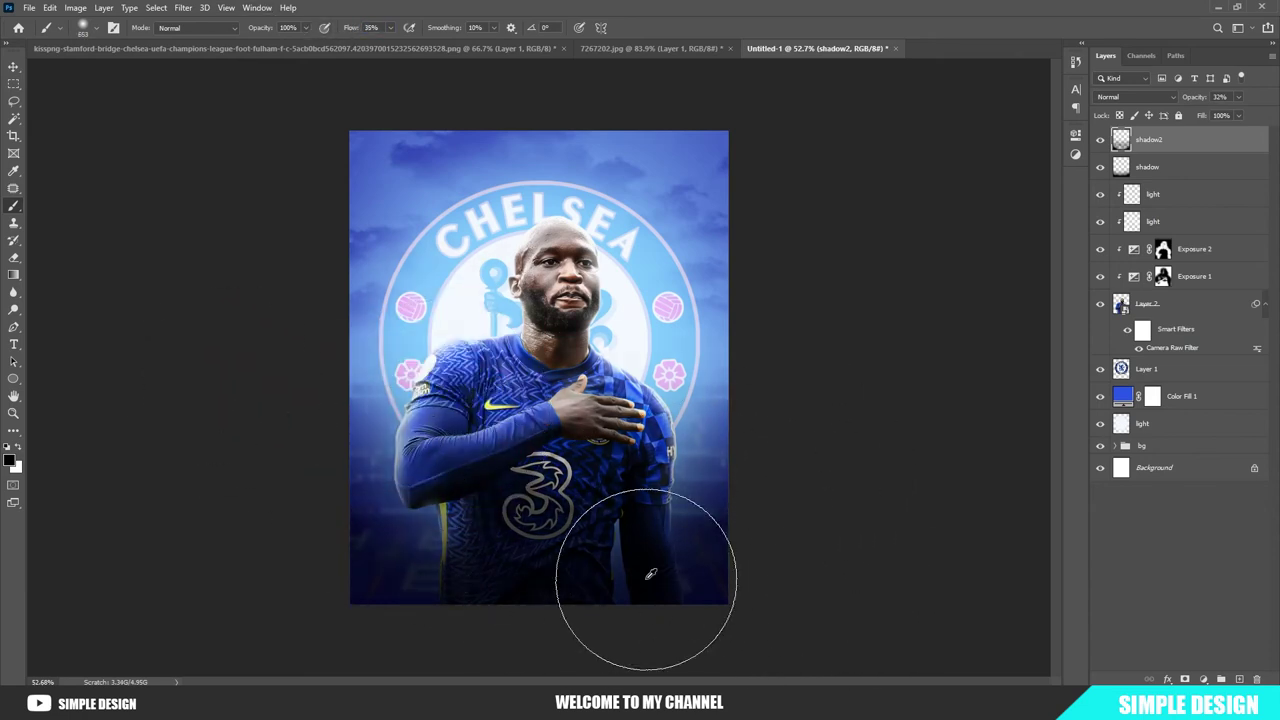
{"action": "scroll", "coordinate": [650, 575], "scroll_direction": "up", "scroll_amount": 2}
{"action": "scroll", "coordinate": [734, 471], "scroll_direction": "down", "scroll_amount": 3}
{"action": "scroll", "coordinate": [866, 503], "scroll_direction": "down", "scroll_amount": 2}
{"action": "scroll", "coordinate": [760, 486], "scroll_direction": "up", "scroll_amount": 1}
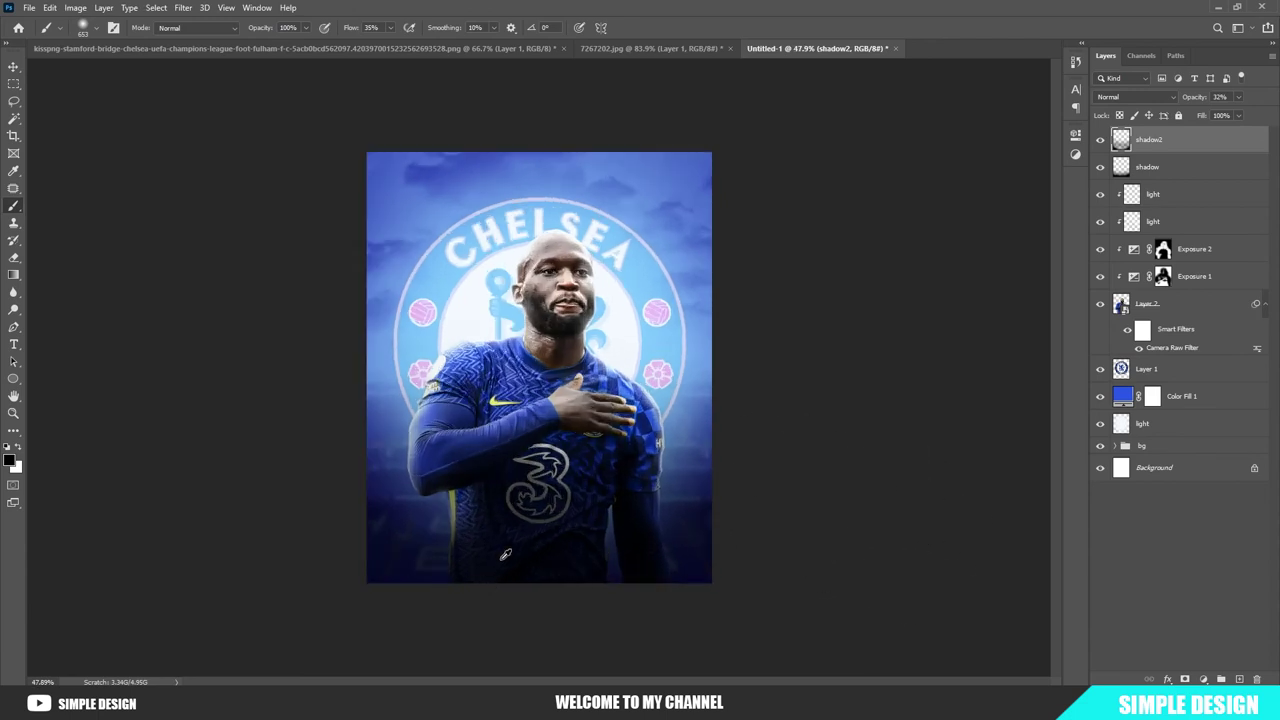
{"action": "scroll", "coordinate": [600, 515], "scroll_direction": "up", "scroll_amount": 4}
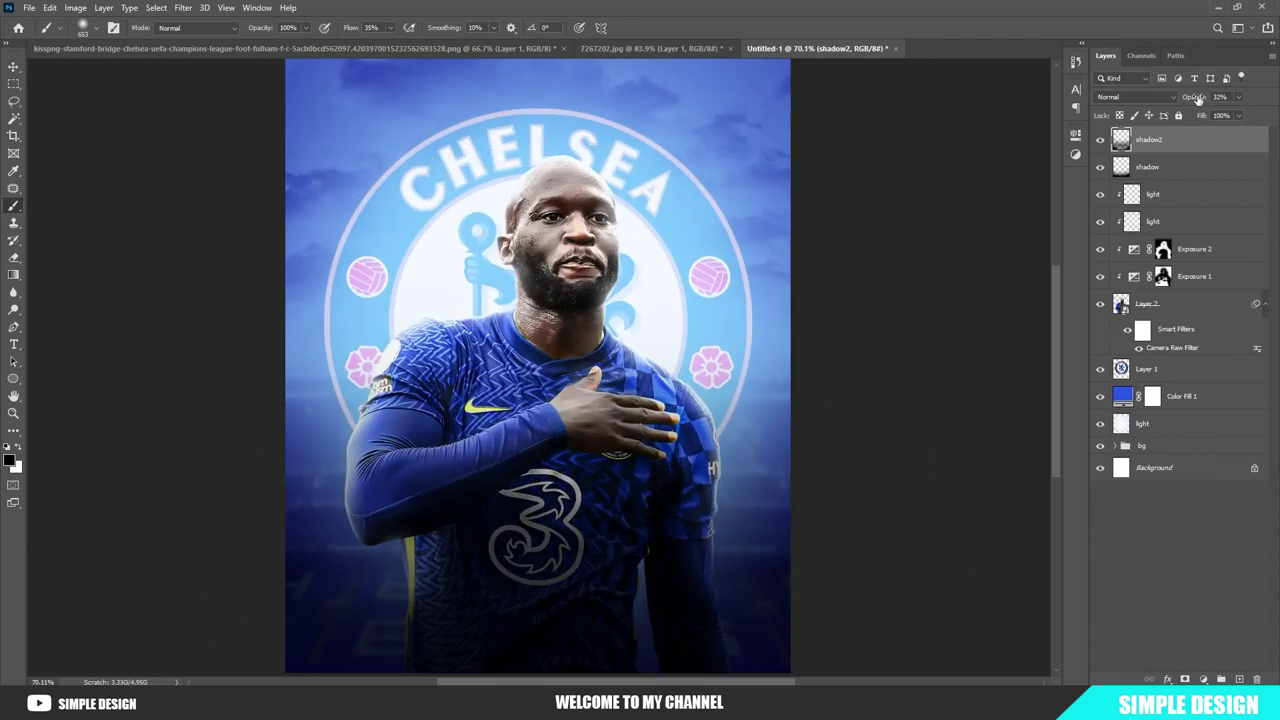
{"action": "left_click_drag", "start_coordinate": [1198, 96], "coordinate": [1204, 97]}
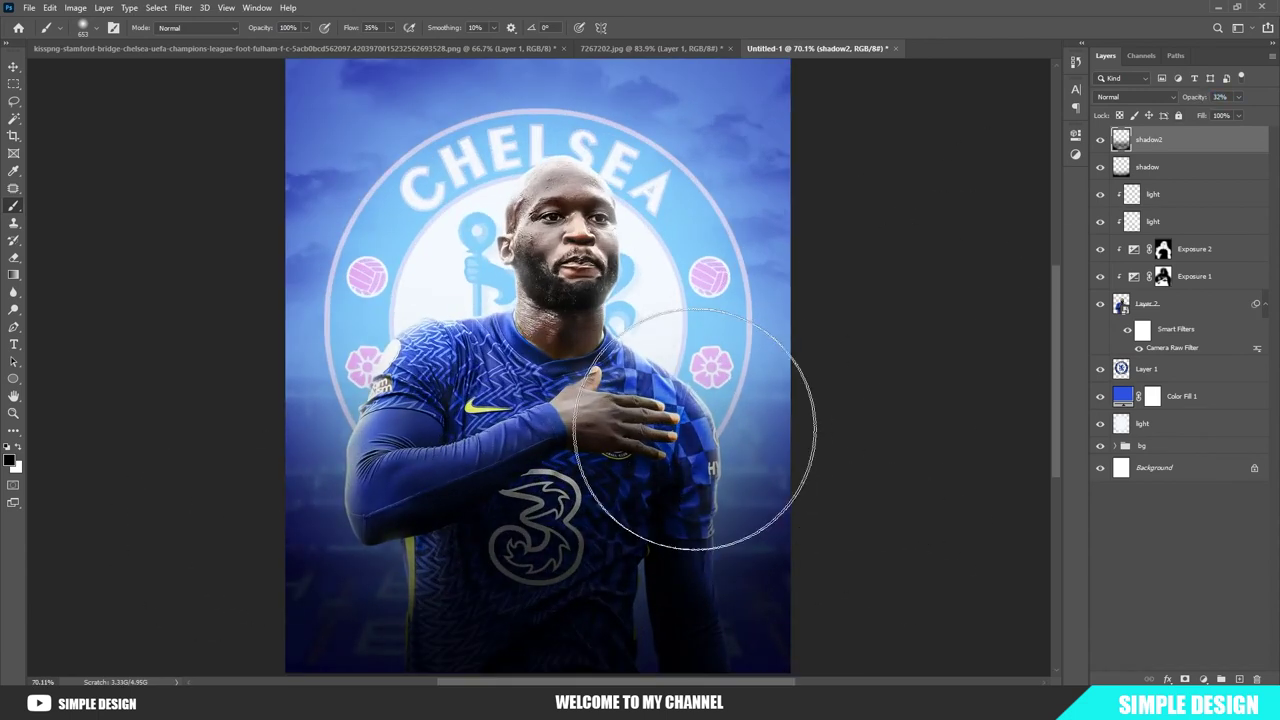
{"action": "left_click", "coordinate": [1248, 632]}
- Compare the shadow layer hidden and shown, then lower its opacity to 35%
{"action": "scroll", "coordinate": [581, 551], "scroll_direction": "down", "scroll_amount": 5}
{"action": "scroll", "coordinate": [581, 551], "scroll_direction": "up", "scroll_amount": 3}
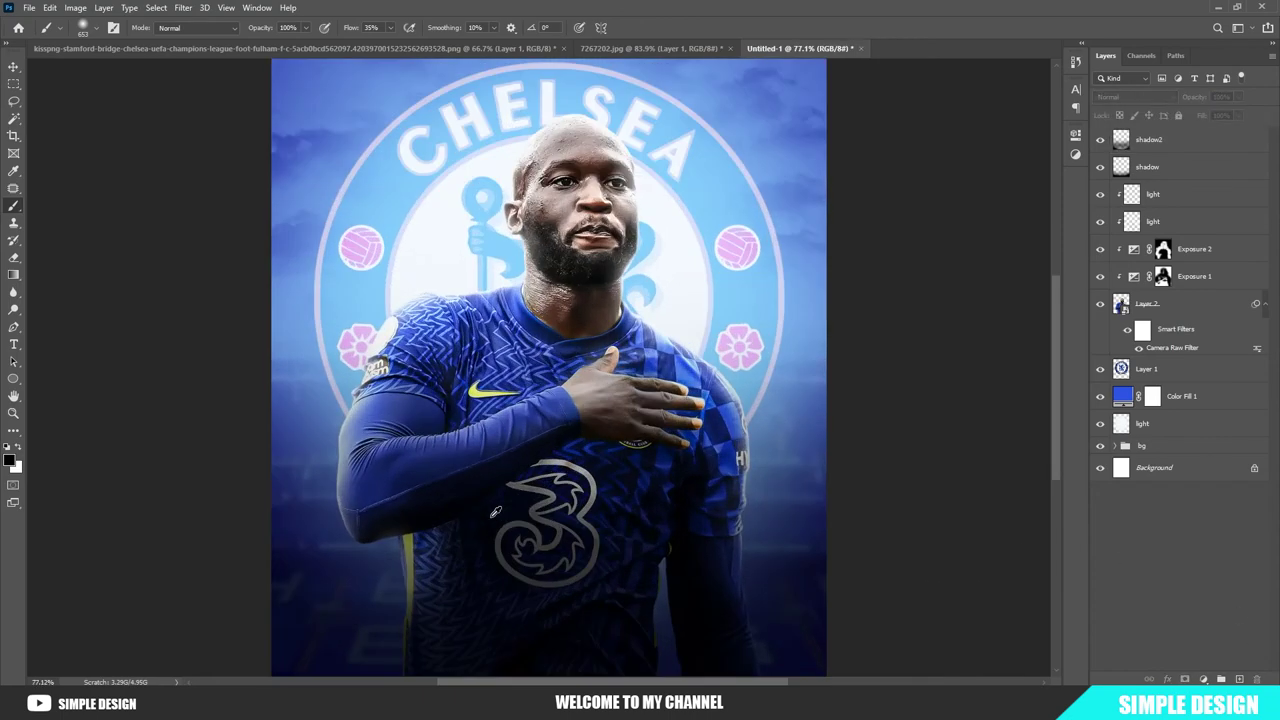
{"action": "scroll", "coordinate": [565, 535], "scroll_direction": "up", "scroll_amount": 3}
{"action": "scroll", "coordinate": [550, 520], "scroll_direction": "down", "scroll_amount": 4}
{"action": "scroll", "coordinate": [536, 503], "scroll_direction": "up", "scroll_amount": 1}
{"action": "scroll", "coordinate": [536, 503], "scroll_direction": "up", "scroll_amount": 1}
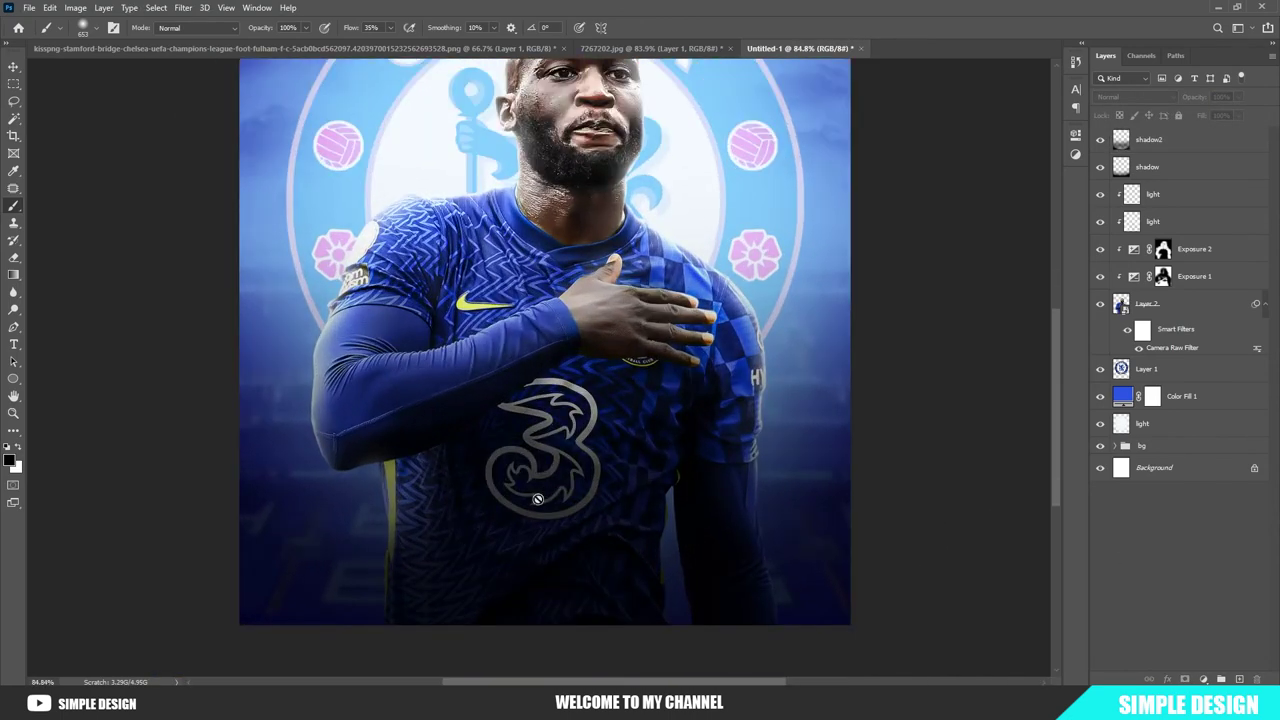
{"action": "scroll", "coordinate": [566, 470], "scroll_direction": "down", "scroll_amount": 3}
{"action": "left_click", "coordinate": [1101, 167]}
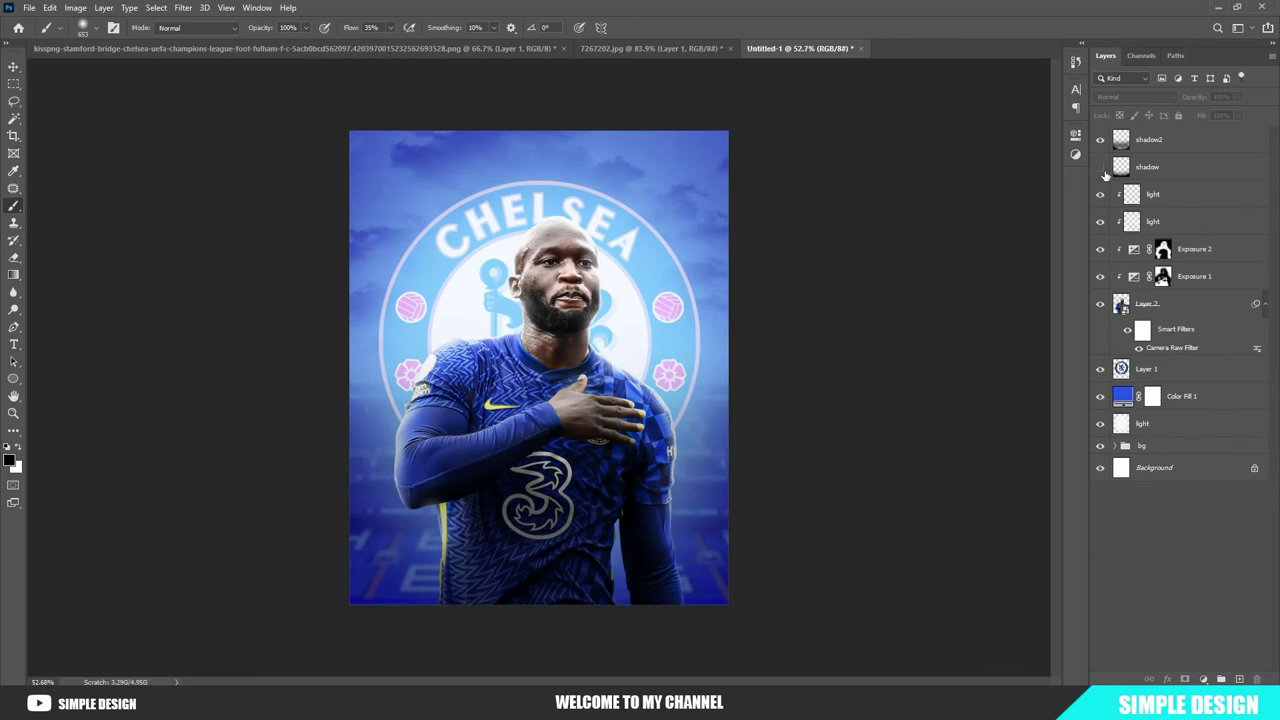
{"action": "left_click", "coordinate": [1101, 167]}
{"action": "left_click", "coordinate": [1187, 168]}
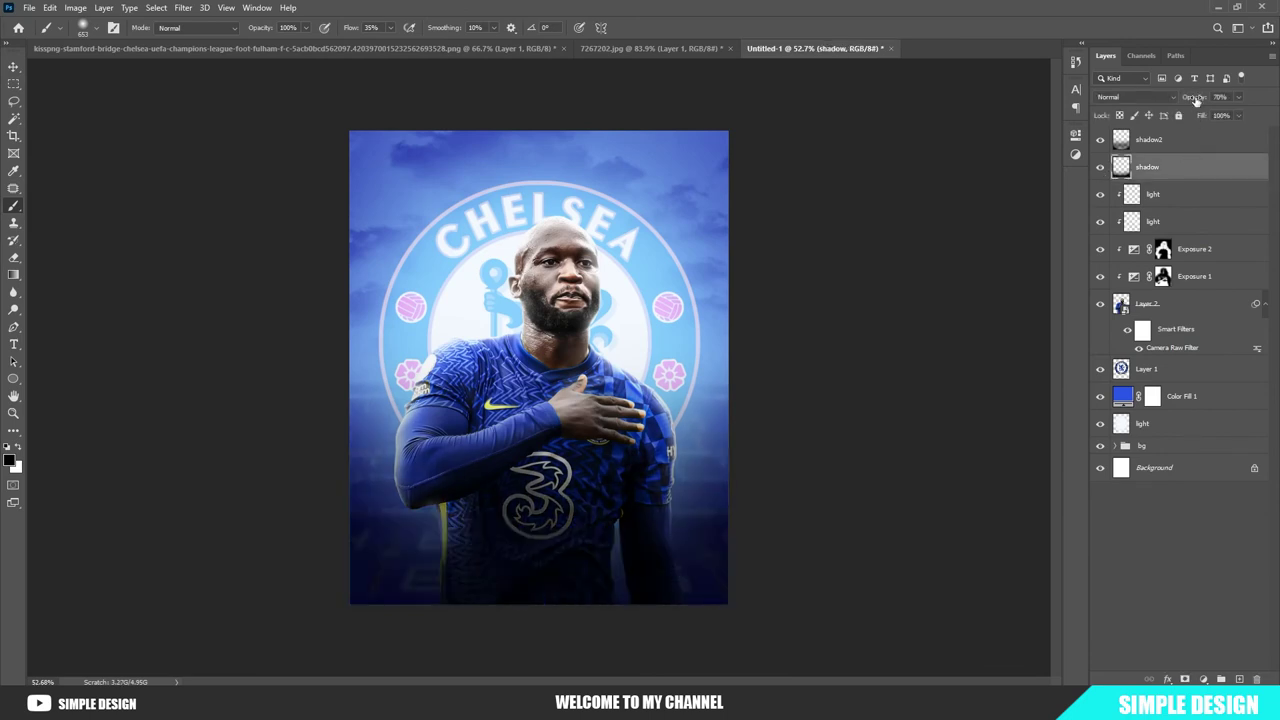
{"action": "left_click_drag", "start_coordinate": [1196, 100], "coordinate": [1174, 99]}
{"action": "left_click", "coordinate": [1180, 500]}
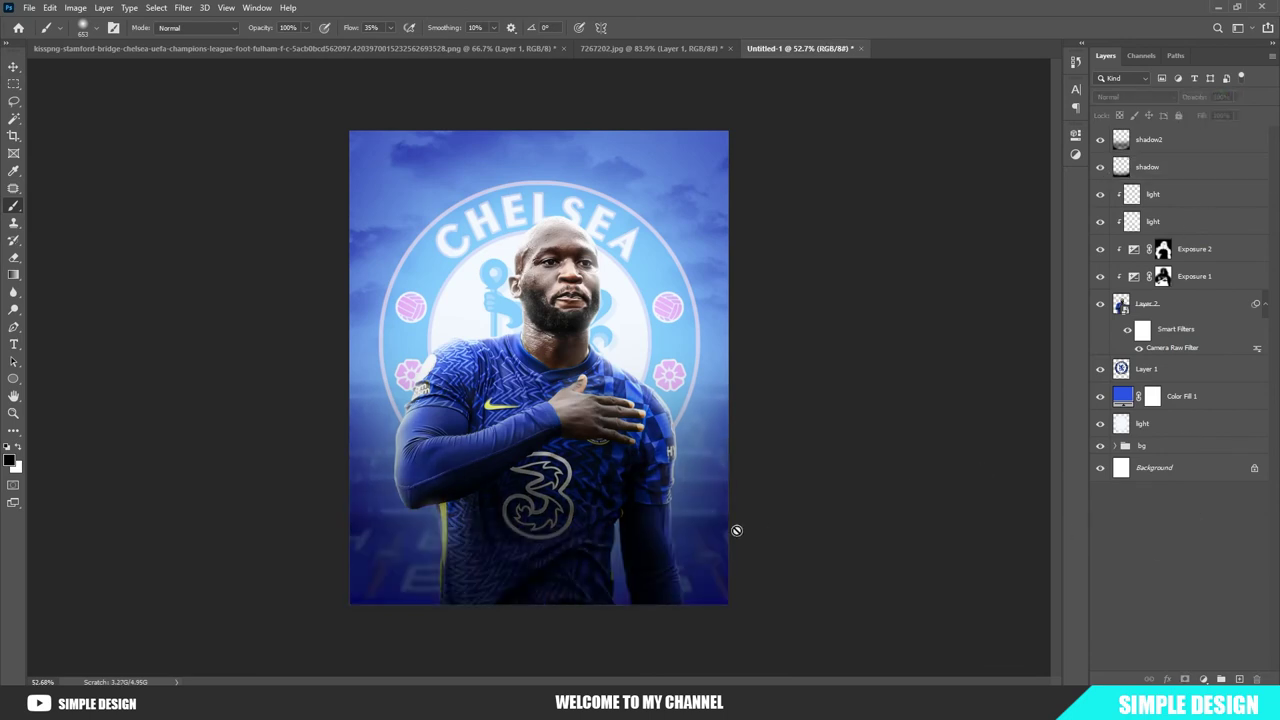
- Toggle the Exposure 1 darkening to compare and select its layer mask
{"action": "scroll", "coordinate": [737, 529], "scroll_direction": "up", "scroll_amount": 1}
{"action": "left_click", "coordinate": [1102, 278]}
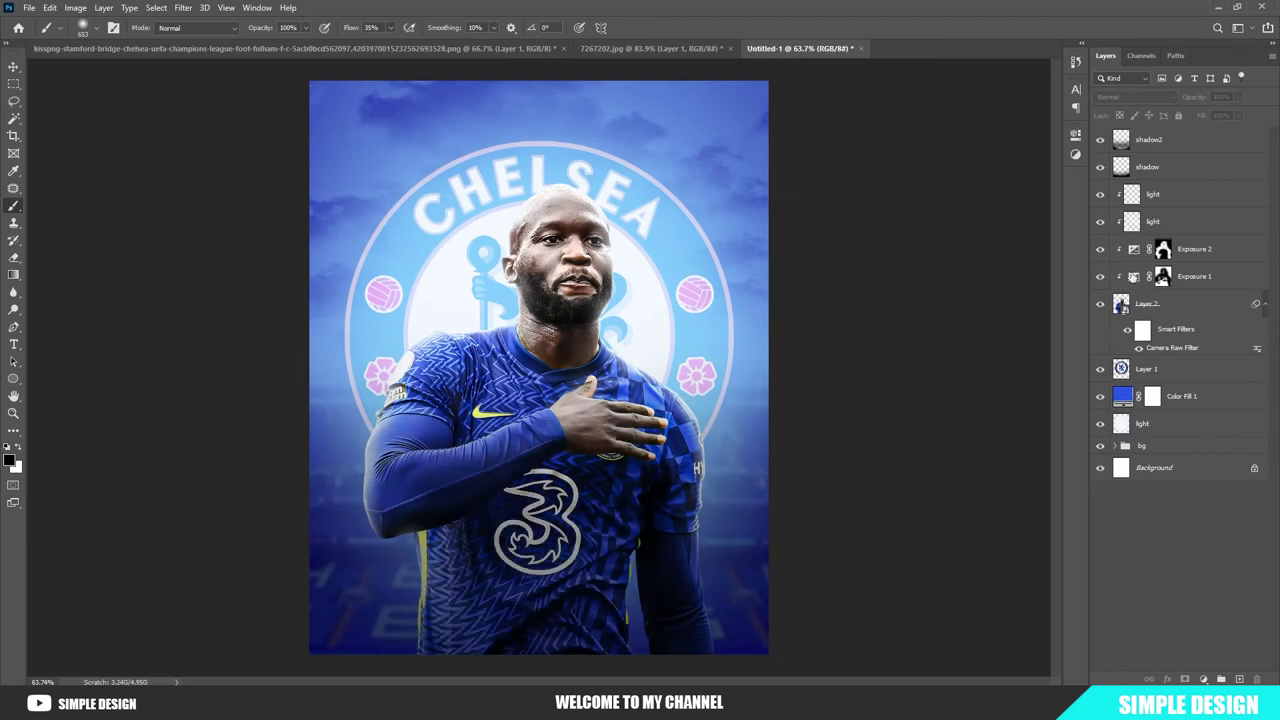
{"action": "left_click", "coordinate": [1101, 276]}
{"action": "left_click", "coordinate": [1163, 276]}
{"action": "key", "text": "x"}
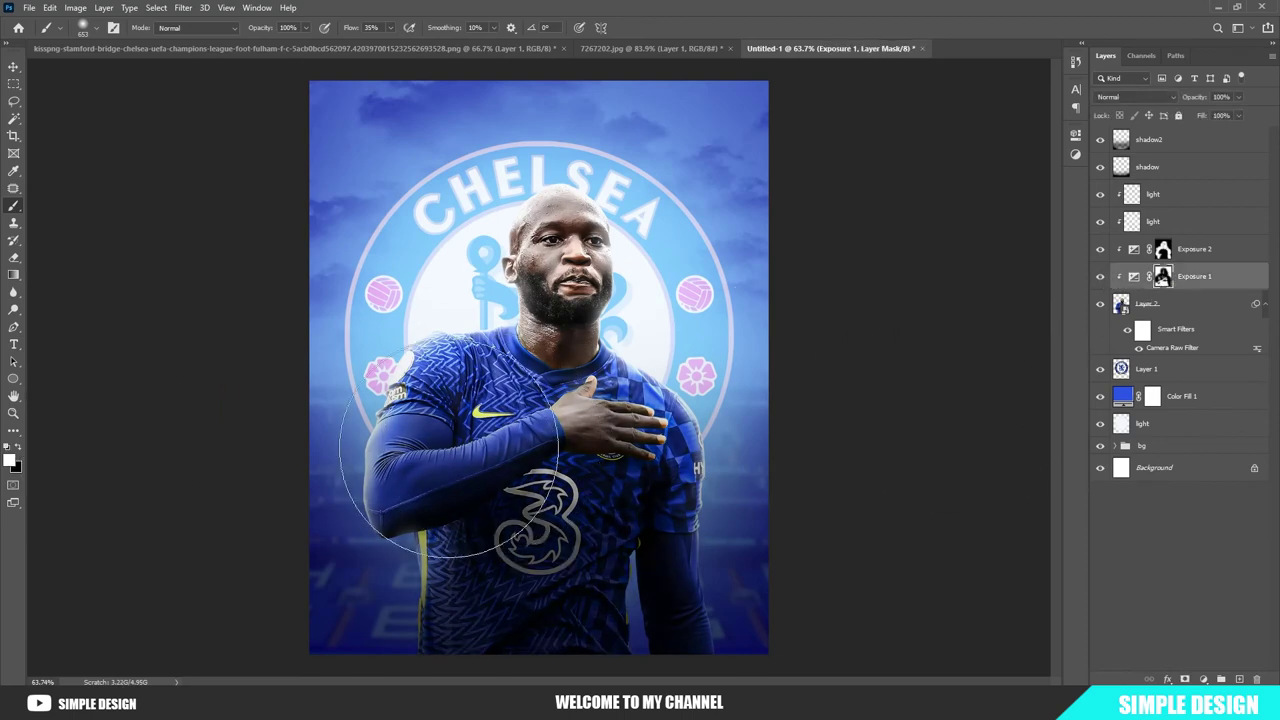
{"action": "key", "text": "x"}
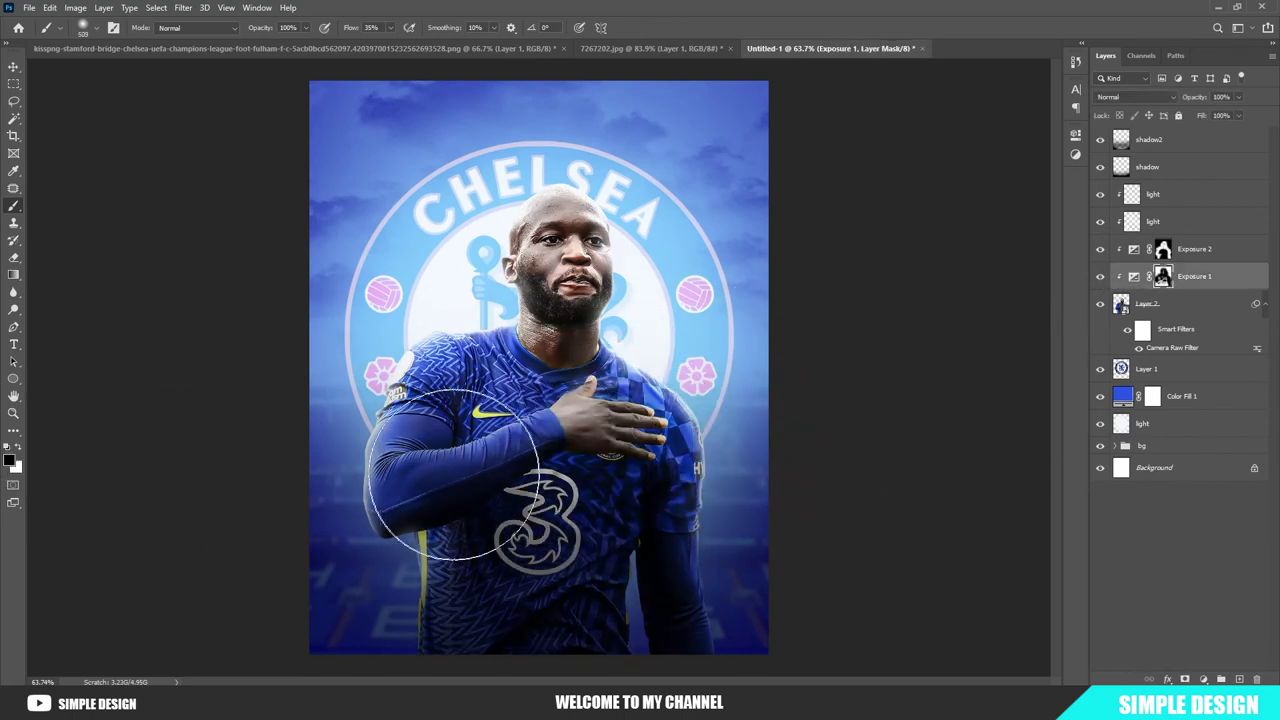
{"action": "scroll", "coordinate": [692, 458], "scroll_direction": "down", "scroll_amount": 3}
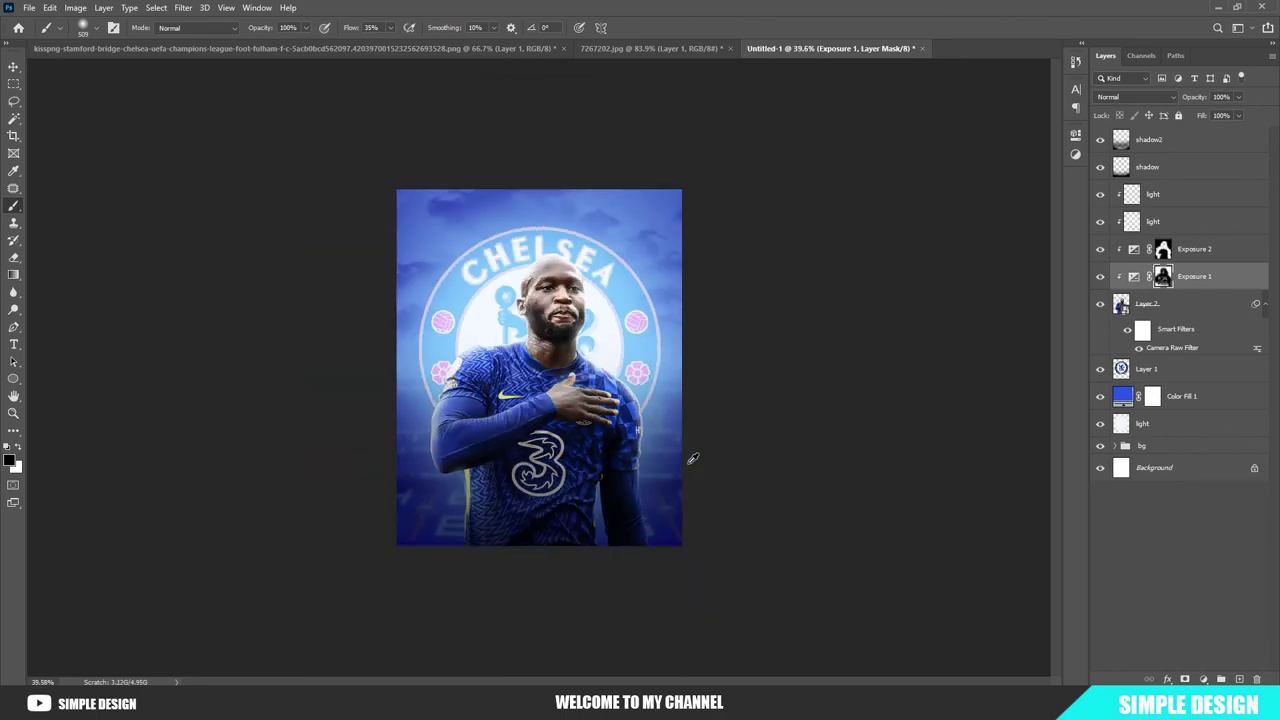
{"action": "scroll", "coordinate": [547, 491], "scroll_direction": "up", "scroll_amount": 3}
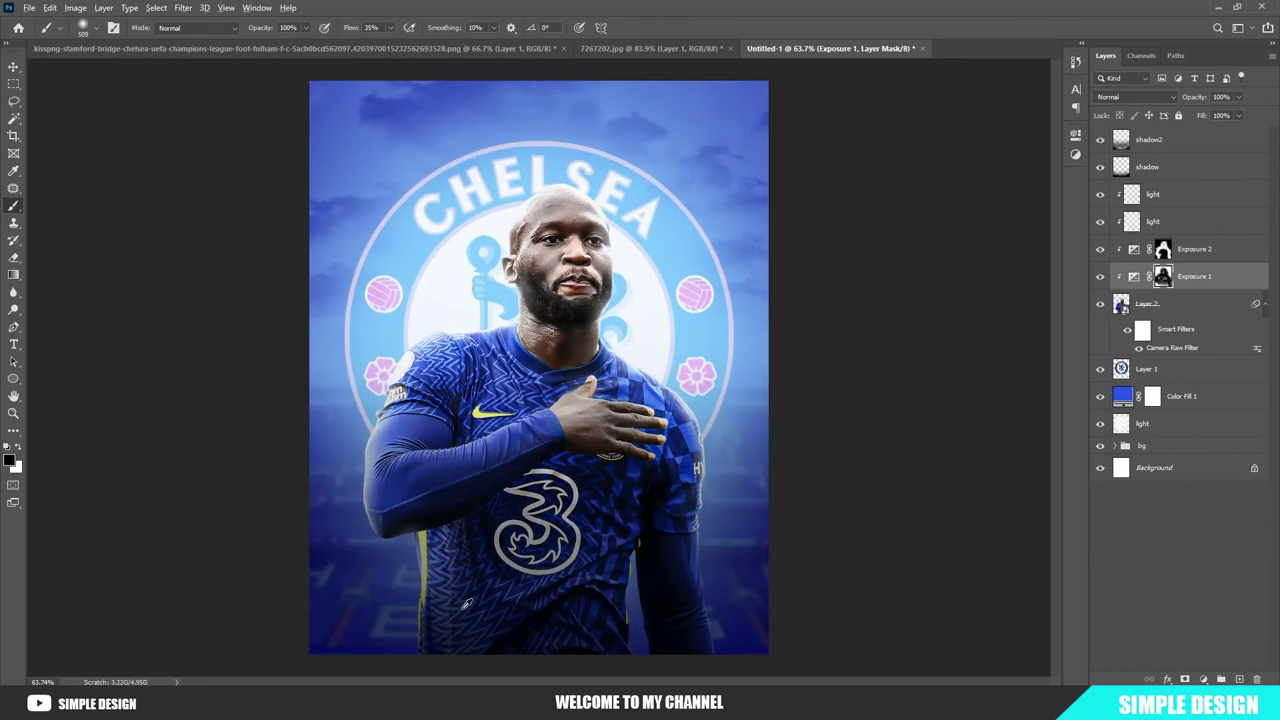
{"action": "scroll", "coordinate": [466, 604], "scroll_direction": "up", "scroll_amount": 2}
{"action": "scroll", "coordinate": [543, 497], "scroll_direction": "down", "scroll_amount": 3}
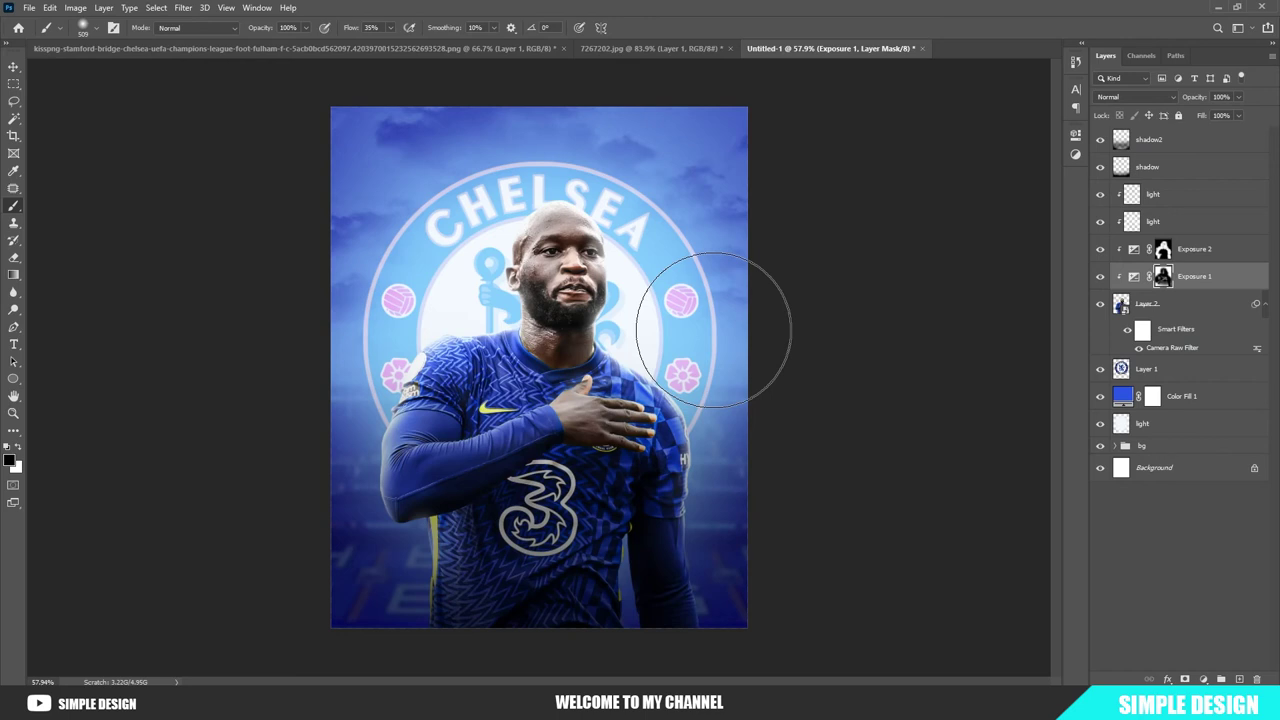
{"action": "key", "text": "alt+Tab"}
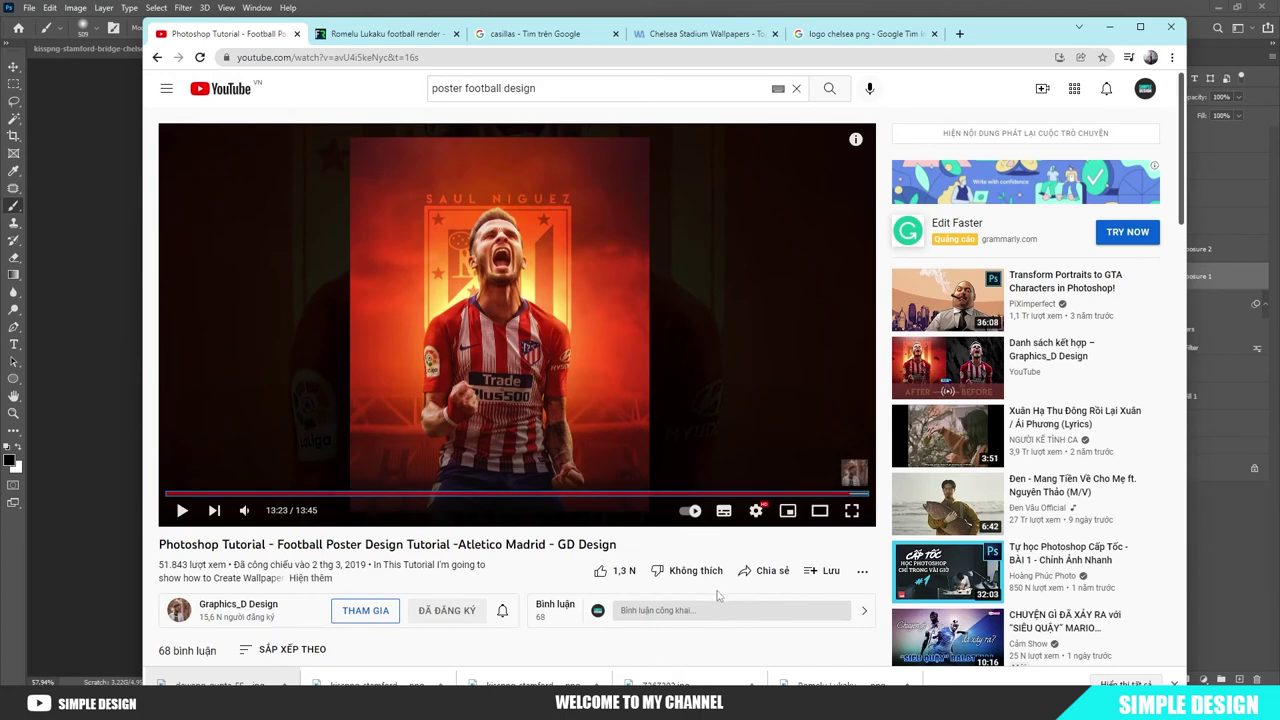
- Stamp all visible layers into a new merged layer above shadow2
{"action": "key", "text": "alt+Tab"}
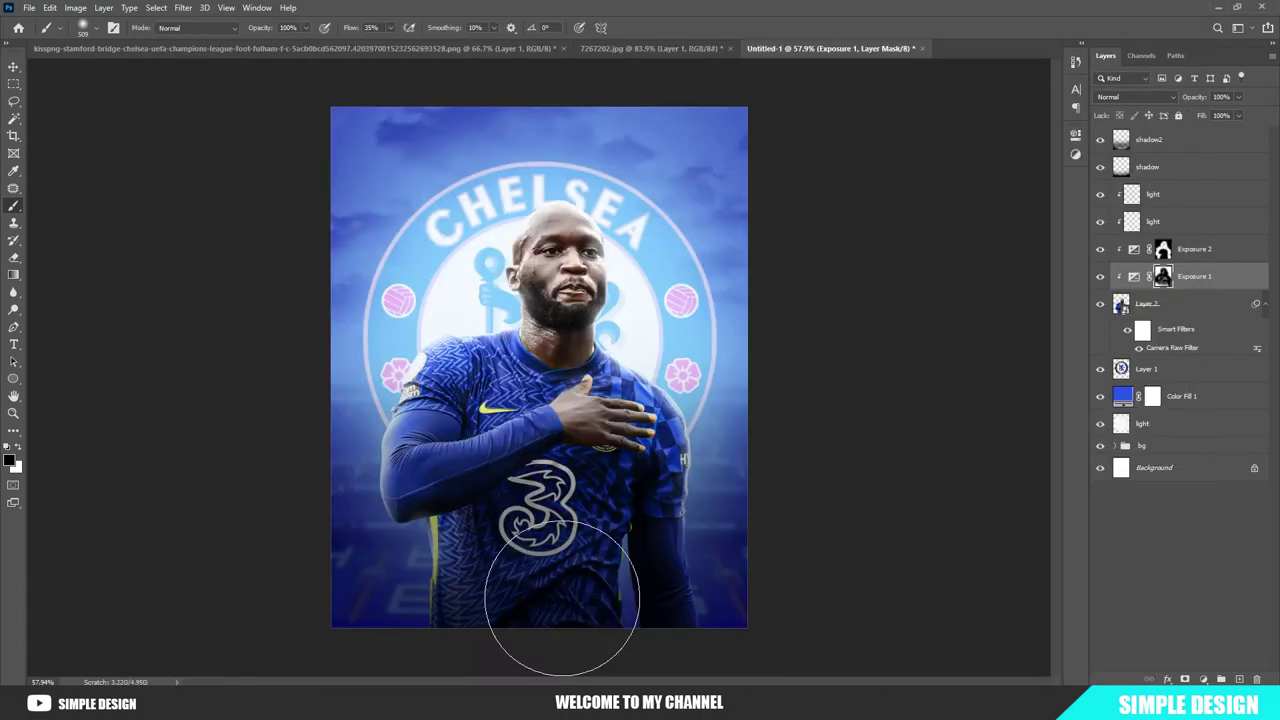
{"action": "left_click", "coordinate": [1155, 148]}
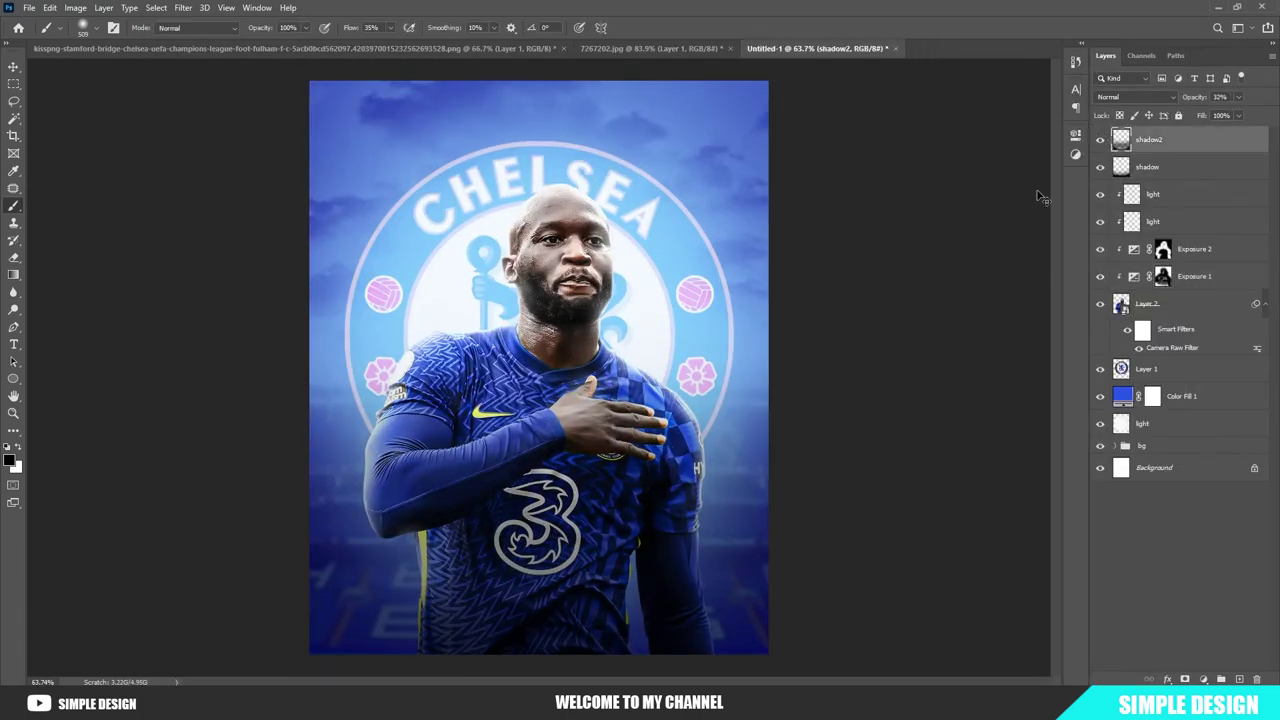
{"action": "key", "text": "ctrl+shift+alt+e"}
- In Camera Raw set Temperature -9, Contrast +9, Shadows -2, Texture -7, Vibrance +6
{"action": "left_click", "coordinate": [183, 7]}
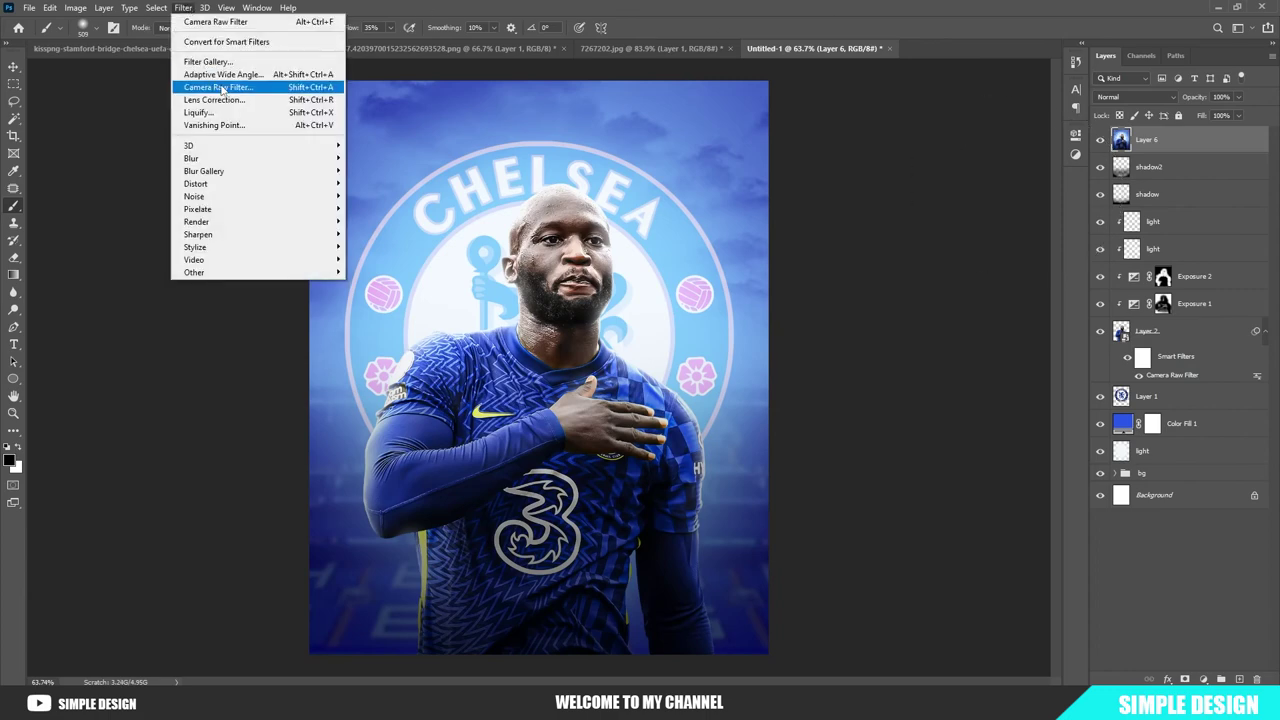
{"action": "left_click", "coordinate": [215, 91]}
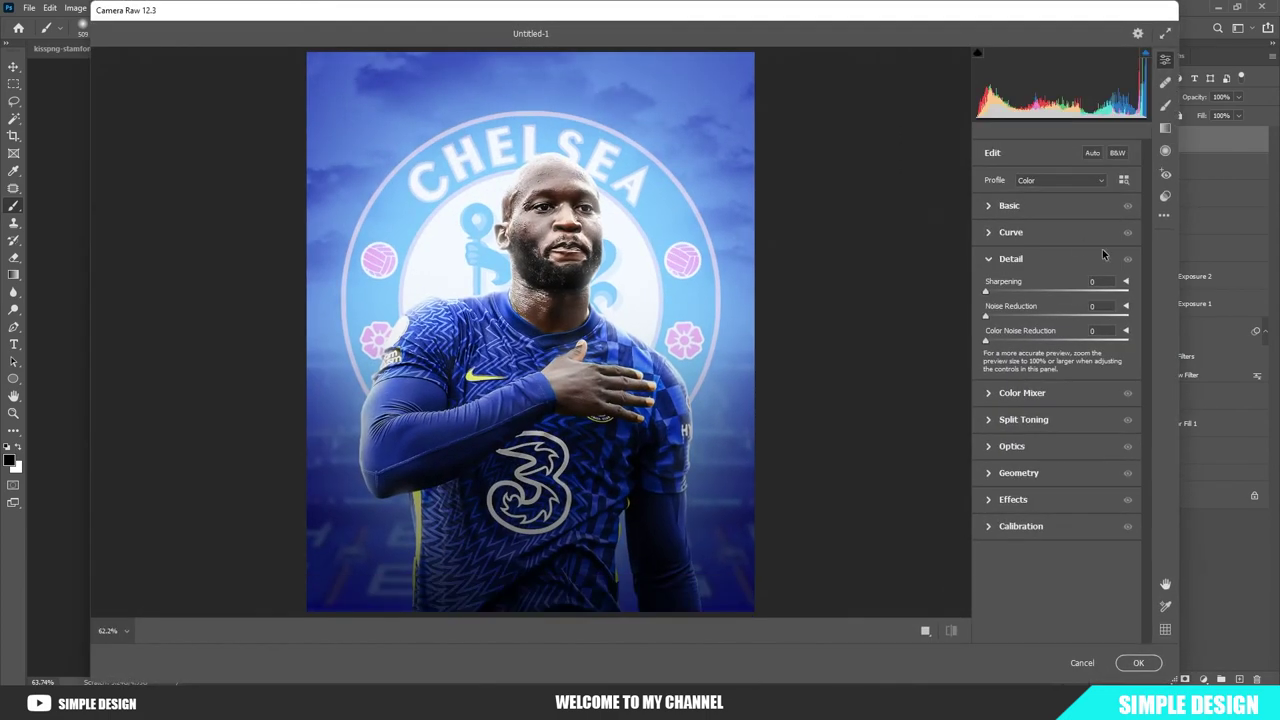
{"action": "left_click", "coordinate": [993, 207]}
{"action": "left_click_drag", "start_coordinate": [1057, 261], "coordinate": [1050, 258]}
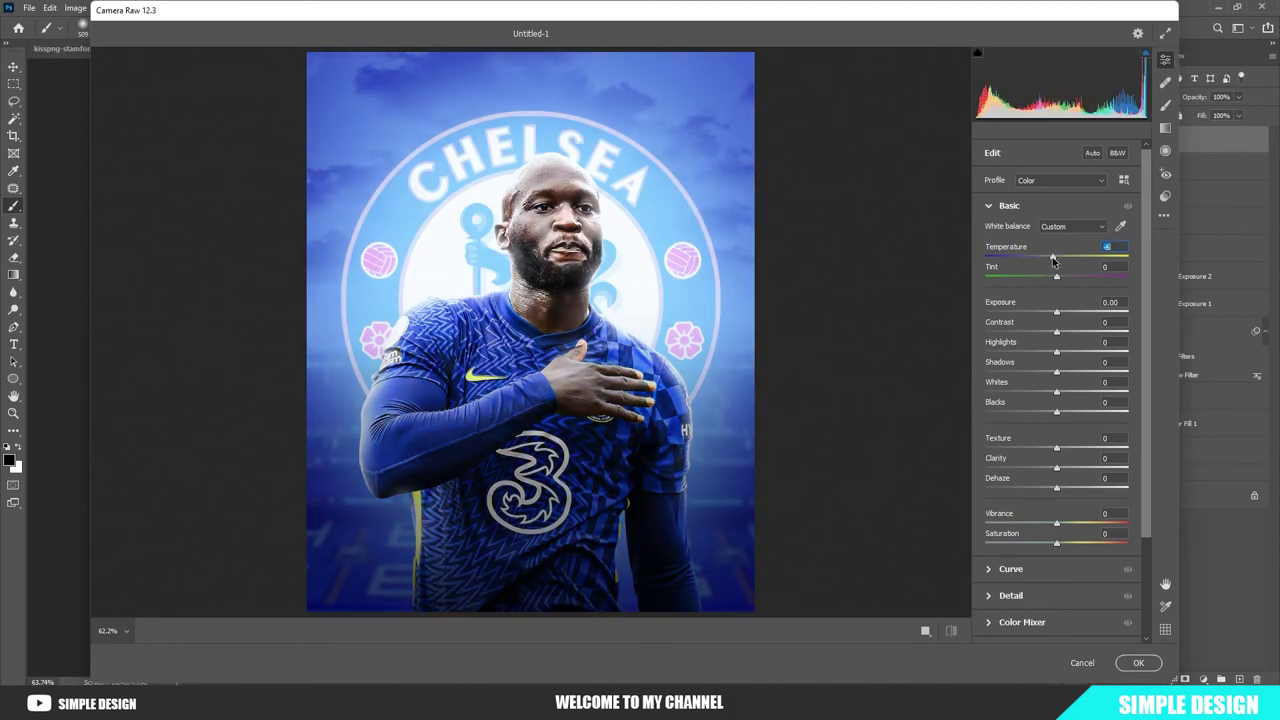
{"action": "left_click", "coordinate": [1057, 316]}
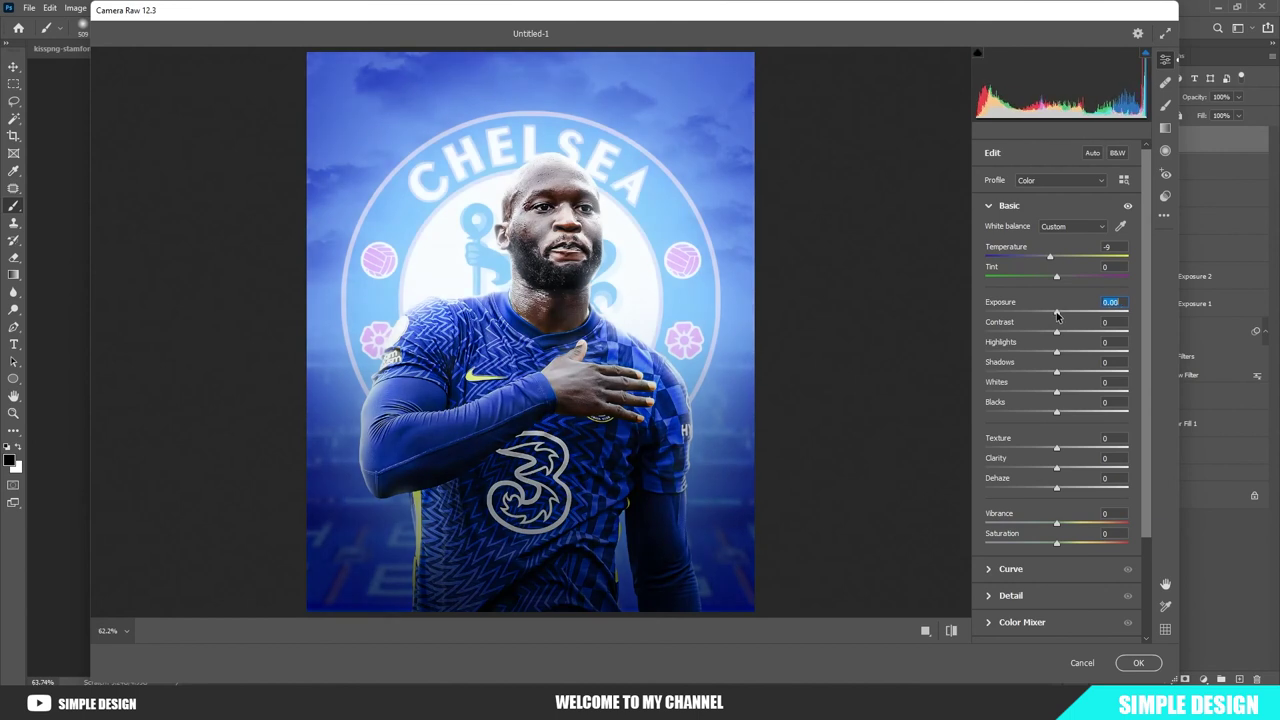
{"action": "left_click_drag", "start_coordinate": [1057, 334], "coordinate": [1061, 334]}
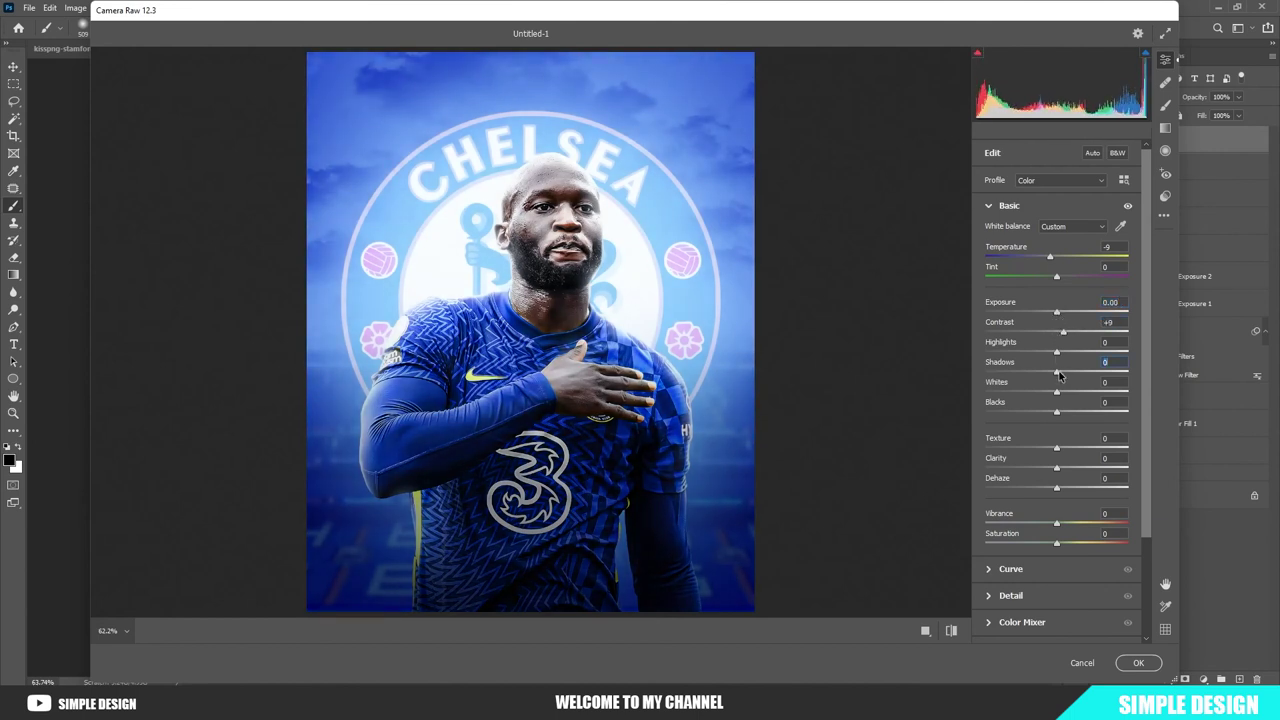
{"action": "left_click_drag", "start_coordinate": [1061, 373], "coordinate": [1058, 374]}
{"action": "mouse_move", "coordinate": [1055, 448]}
{"action": "left_mouse_down"}
{"action": "mouse_move", "coordinate": [1069, 445]}
{"action": "mouse_move", "coordinate": [1057, 447]}
{"action": "mouse_move", "coordinate": [1060, 475]}
{"action": "mouse_move", "coordinate": [1052, 449]}
{"action": "left_mouse_up"}
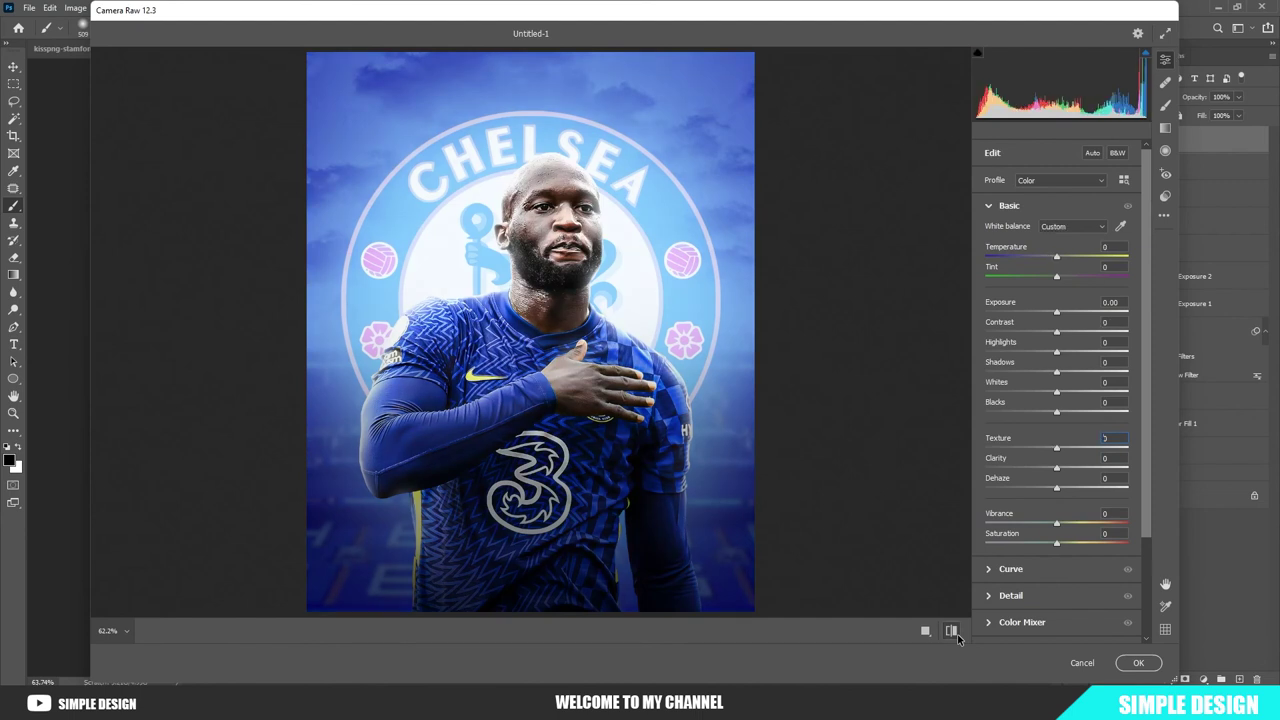
{"action": "scroll", "coordinate": [1065, 476], "scroll_direction": "down", "scroll_amount": 2}
{"action": "left_click_drag", "start_coordinate": [1057, 461], "coordinate": [1061, 461]}
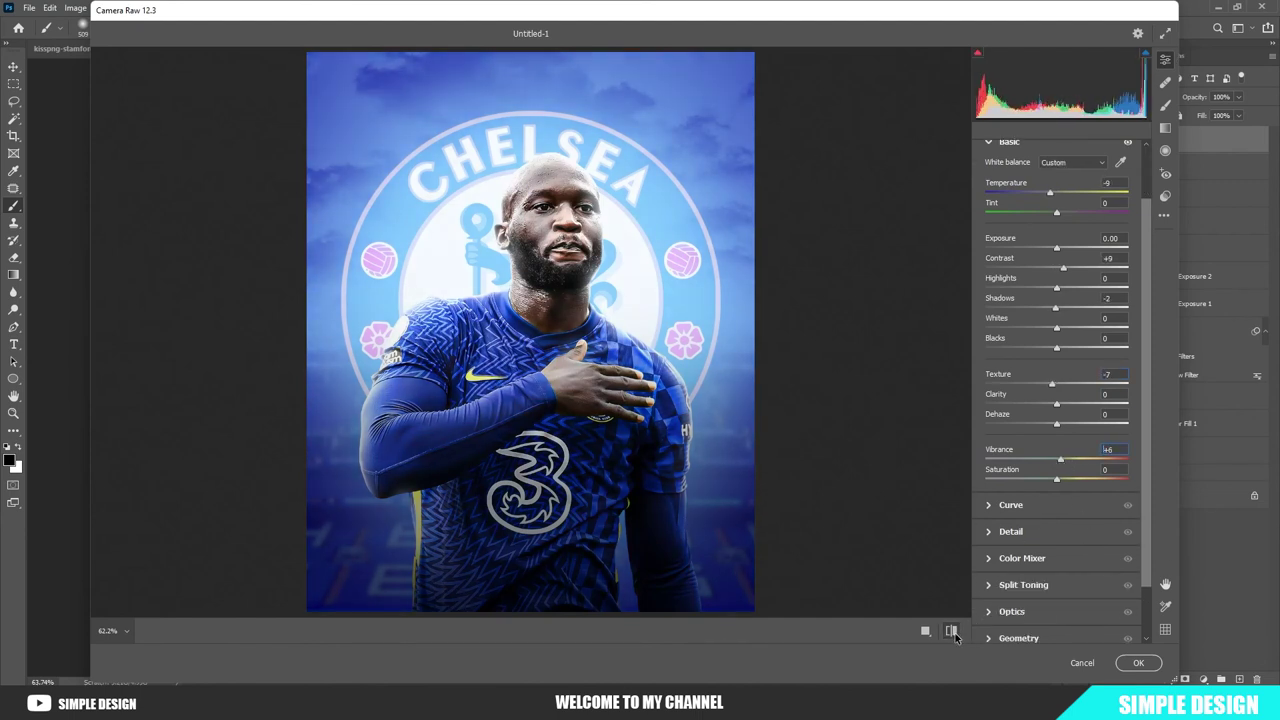
{"action": "scroll", "coordinate": [1054, 550], "scroll_direction": "down", "scroll_amount": 2}
- Add slight sharpening and more colour noise reduction in the Detail panel
{"action": "left_click", "coordinate": [988, 470]}
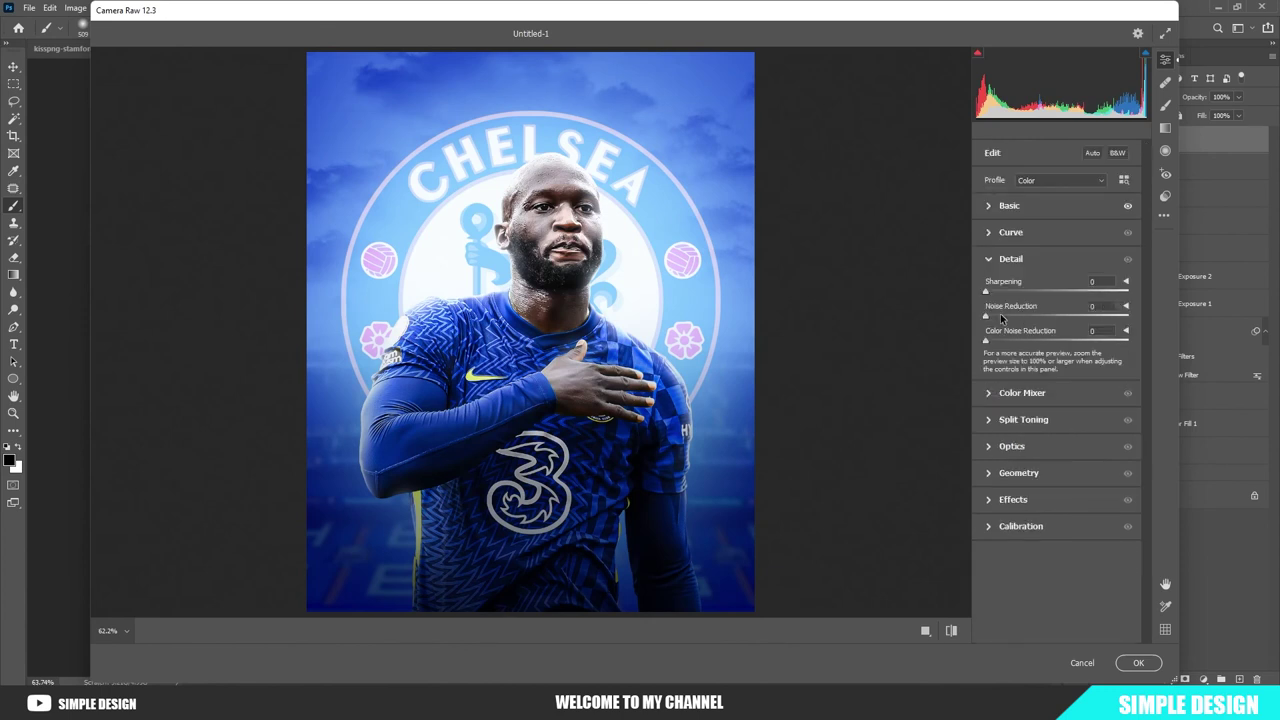
{"action": "left_click_drag", "start_coordinate": [987, 291], "coordinate": [991, 291]}
{"action": "left_click_drag", "start_coordinate": [1019, 341], "coordinate": [1086, 341]}
{"action": "left_click", "coordinate": [987, 395]}
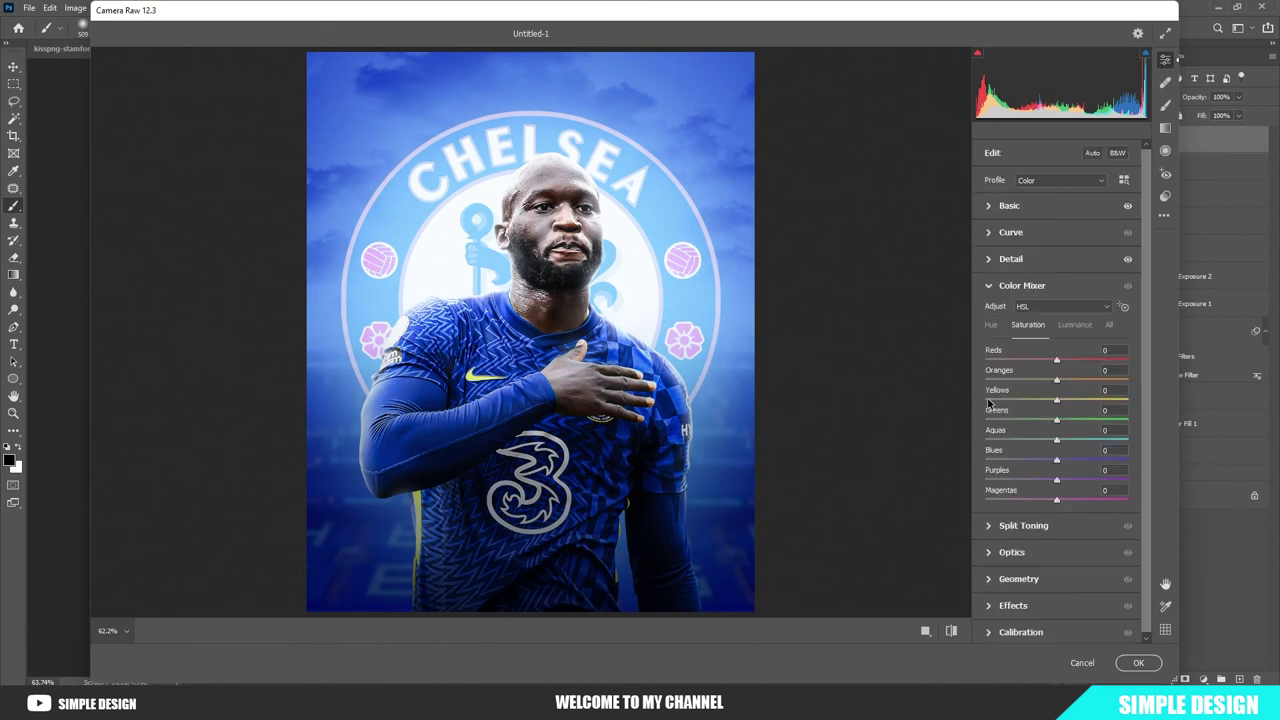
{"action": "left_click", "coordinate": [993, 327]}
{"action": "left_click", "coordinate": [990, 290]}
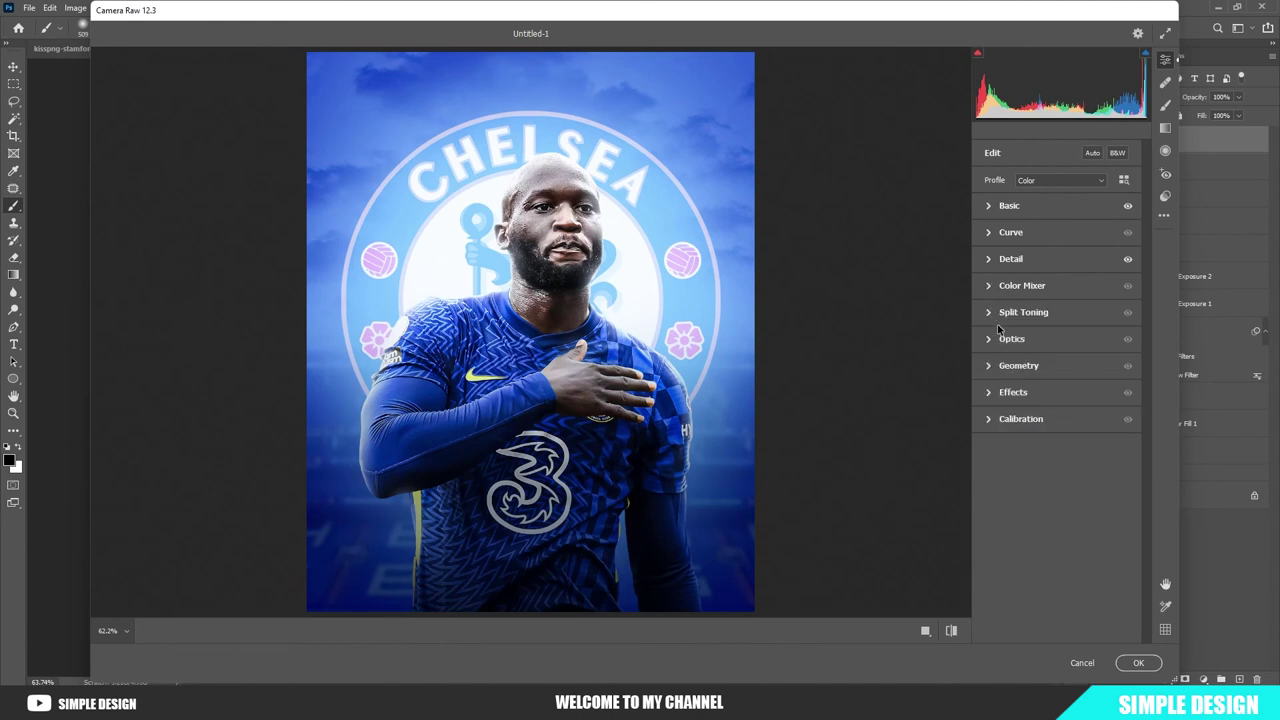
- Tone highlights blue (hue 230, saturation 23), add -10 vignetting, and apply the filter
{"action": "left_click", "coordinate": [987, 313]}
{"action": "left_click_drag", "start_coordinate": [996, 360], "coordinate": [1068, 366]}
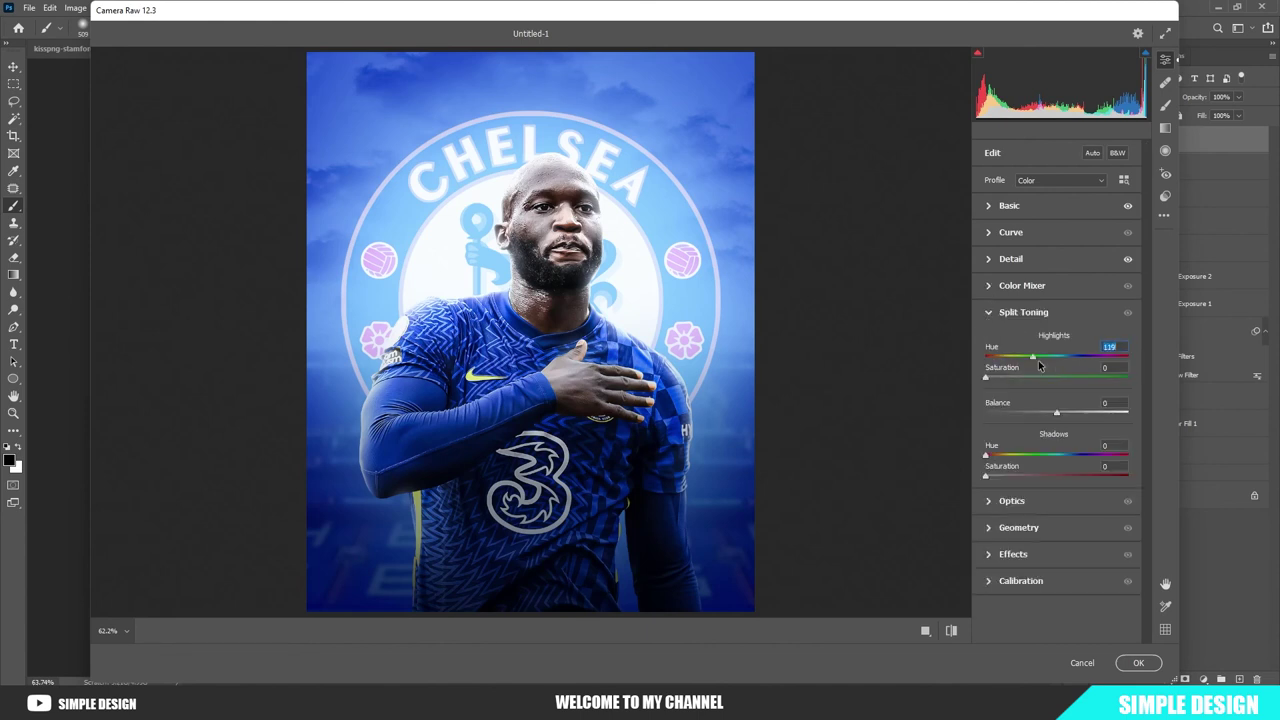
{"action": "mouse_move", "coordinate": [986, 378]}
{"action": "left_mouse_down"}
{"action": "mouse_move", "coordinate": [1076, 357]}
{"action": "mouse_move", "coordinate": [1020, 385]}
{"action": "mouse_move", "coordinate": [1040, 413]}
{"action": "left_mouse_up"}
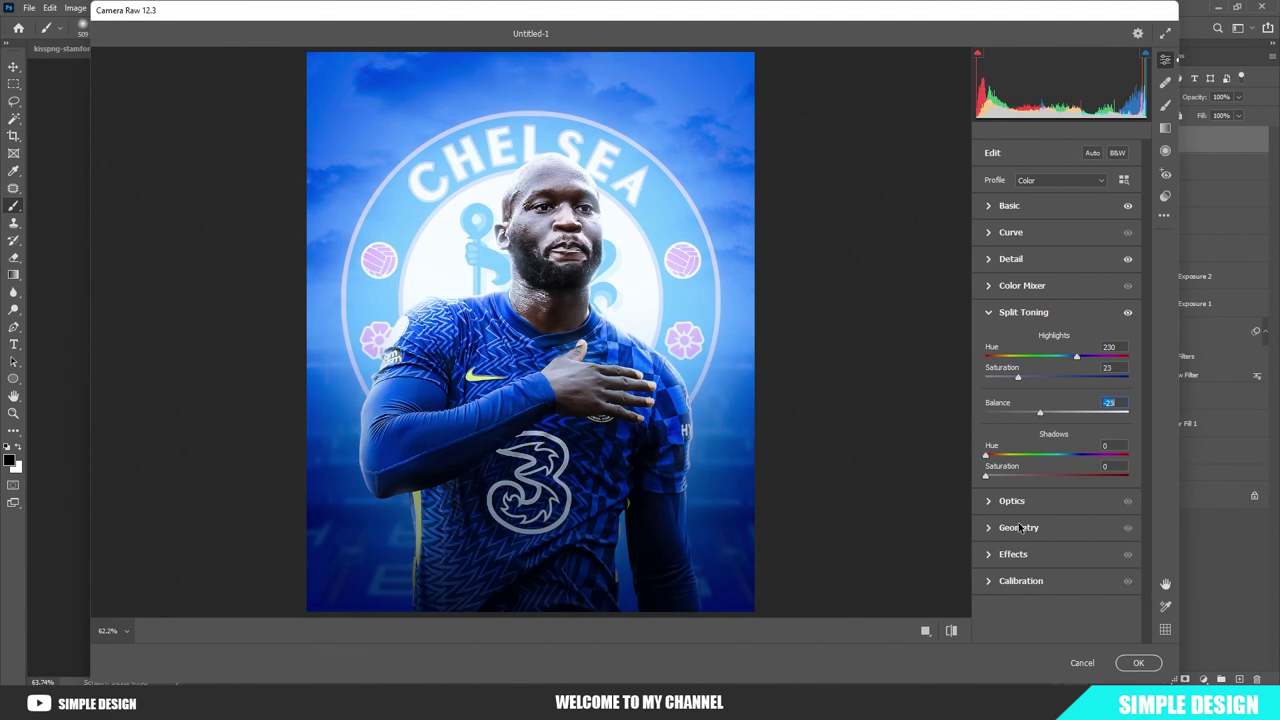
{"action": "left_click", "coordinate": [986, 529]}
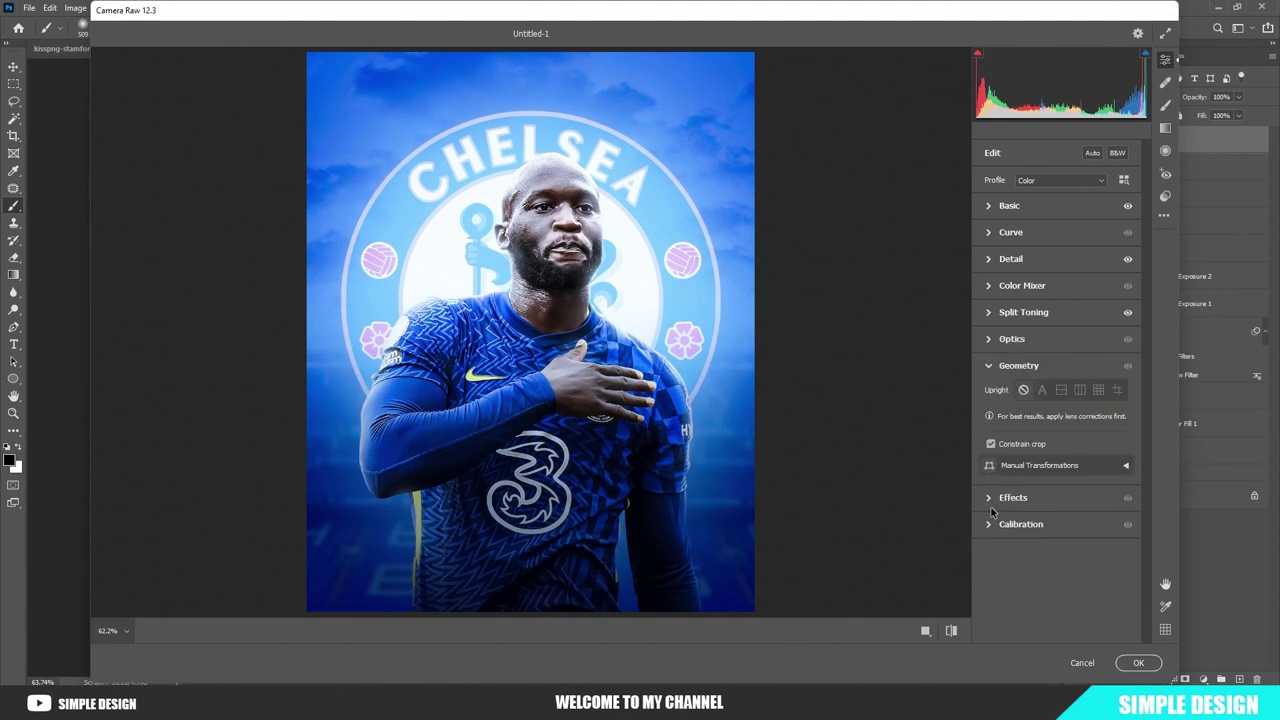
{"action": "left_click", "coordinate": [992, 500]}
{"action": "left_click_drag", "start_coordinate": [1058, 454], "coordinate": [1049, 453]}
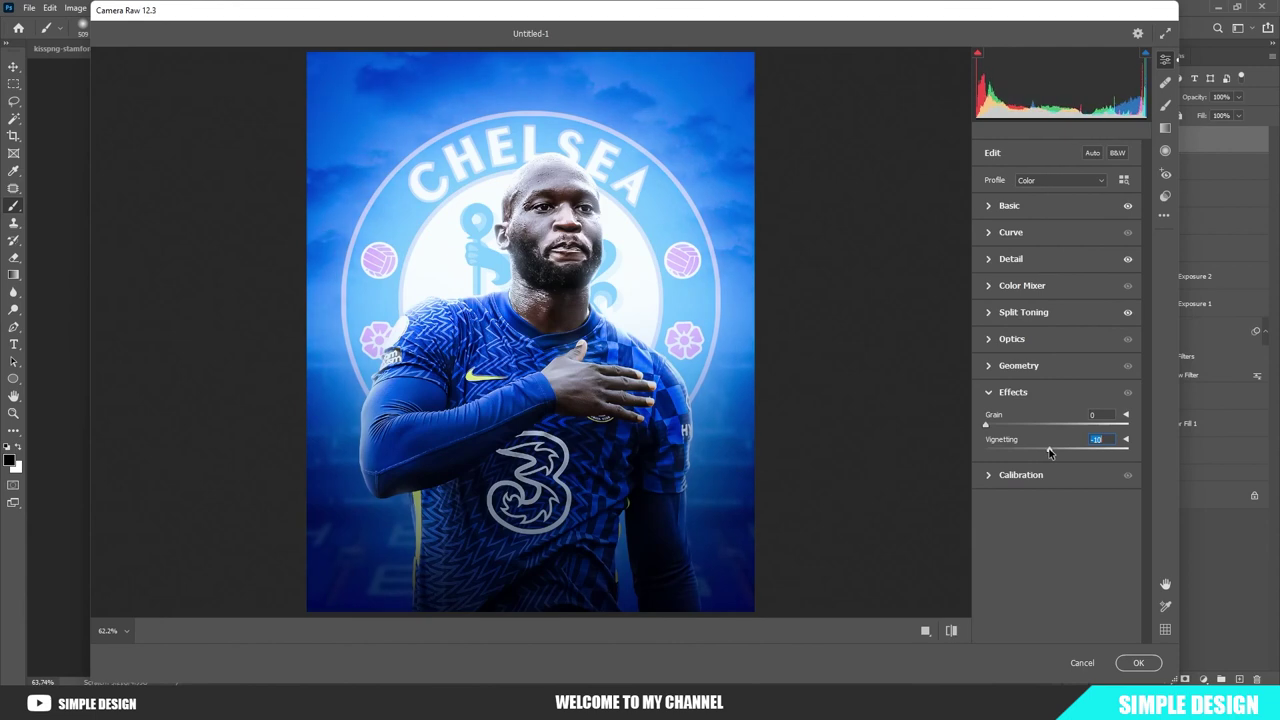
{"action": "left_click", "coordinate": [951, 631]}
{"action": "left_click", "coordinate": [1140, 665]}
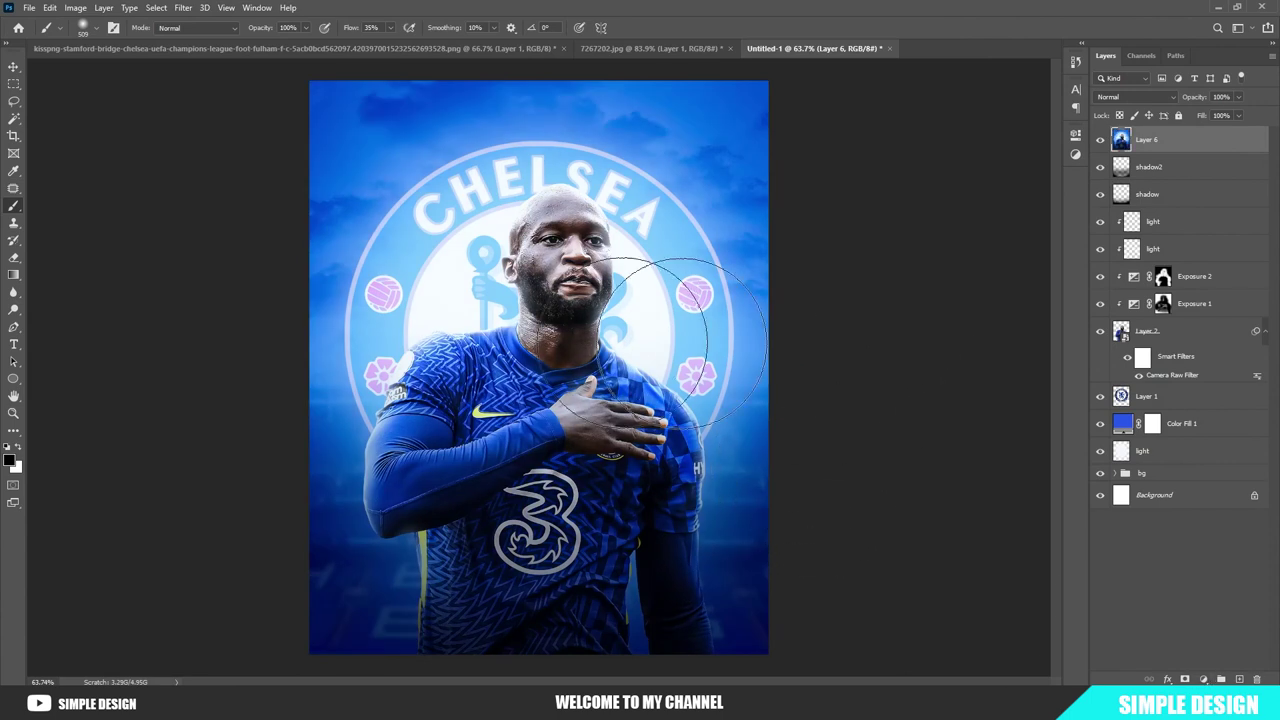
- Shrink the brush to 160, then add a Color Lookup layer trying LateSunset.3DL
{"action": "left_click_drag", "start_coordinate": [700, 294], "coordinate": [640, 294]}
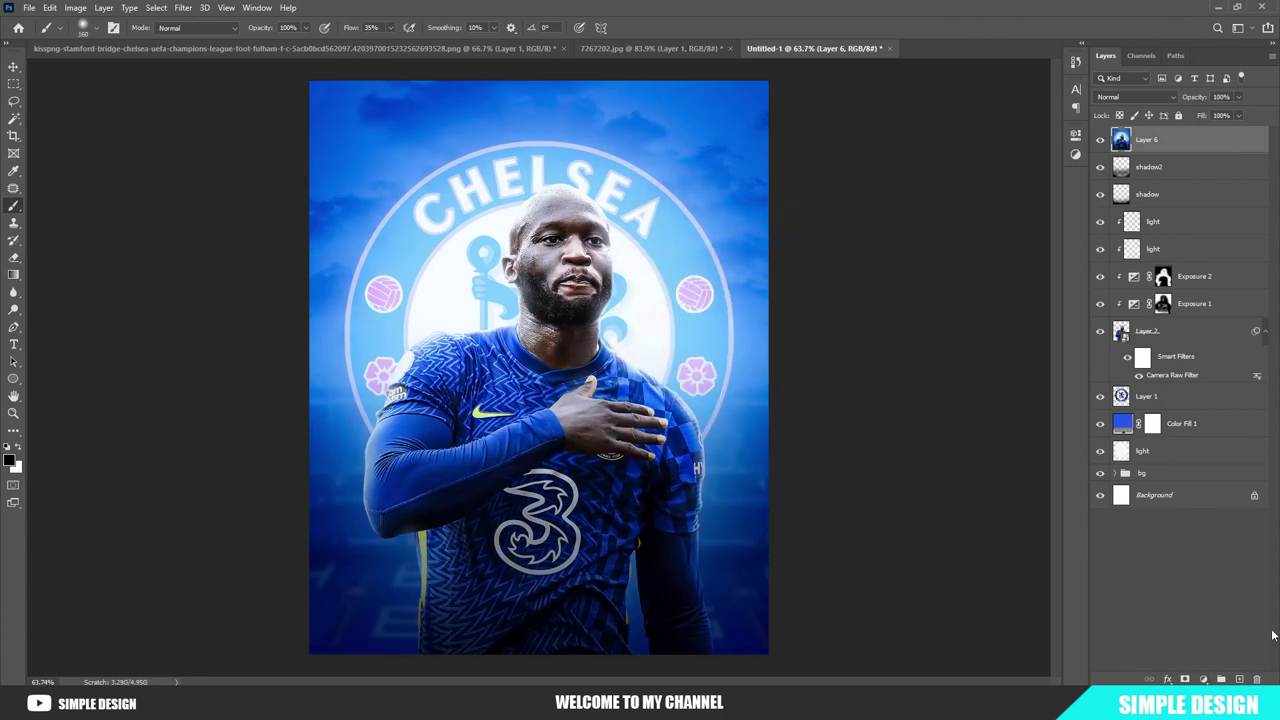
{"action": "left_click", "coordinate": [1207, 679]}
{"action": "left_click", "coordinate": [1215, 602]}
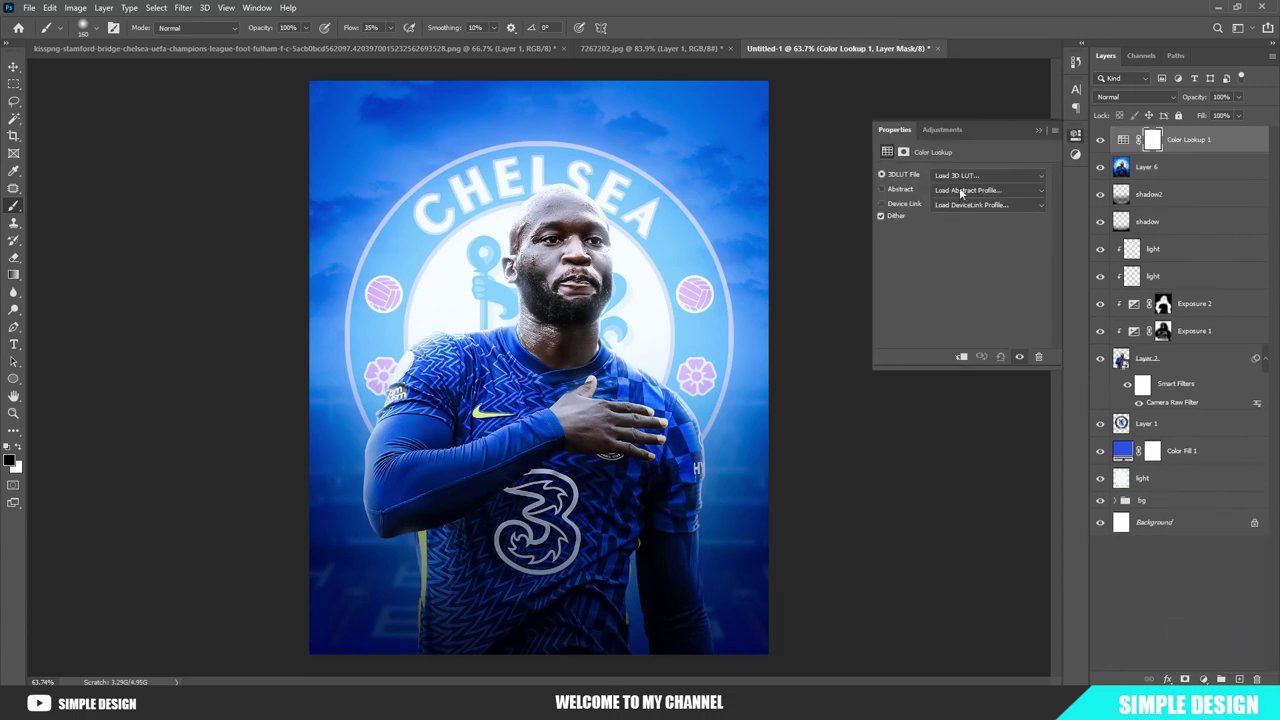
{"action": "left_click", "coordinate": [960, 176]}
{"action": "left_click", "coordinate": [990, 494]}
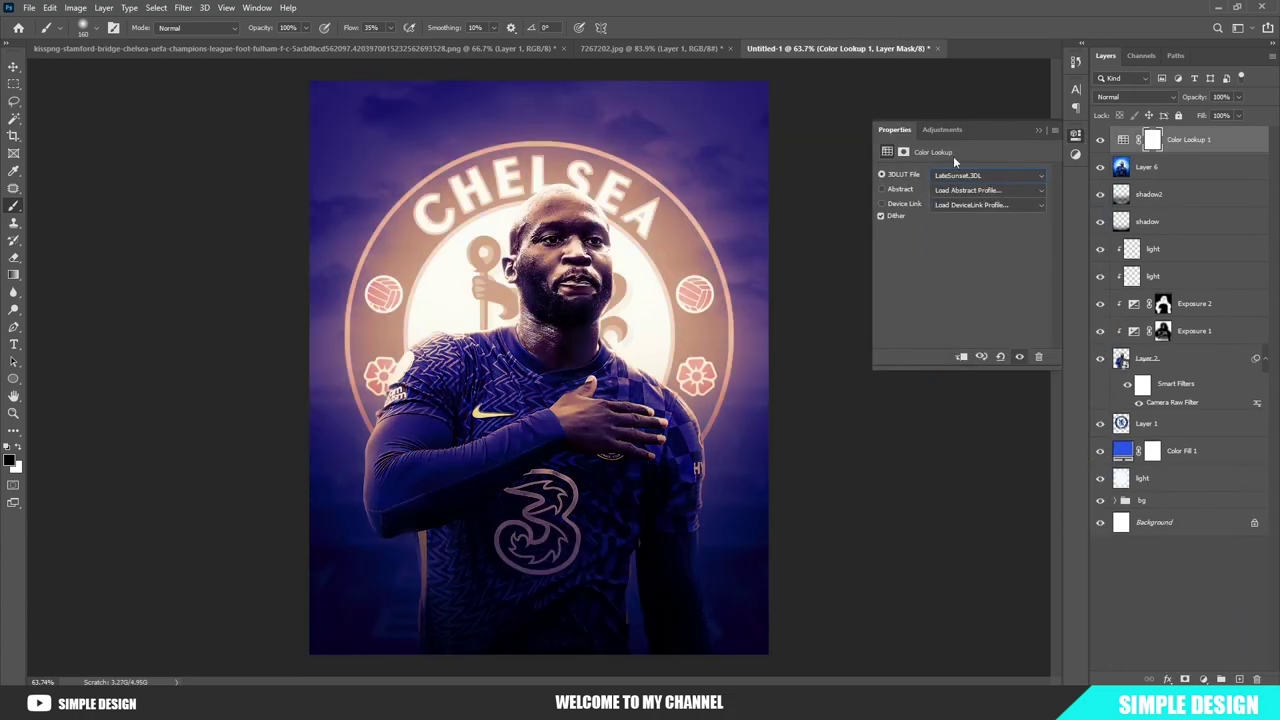
- Switch the Color Lookup to Kodak 5218 Kodak 2395 and toggle it to compare
{"action": "left_click", "coordinate": [988, 175]}
{"action": "left_click", "coordinate": [975, 477]}
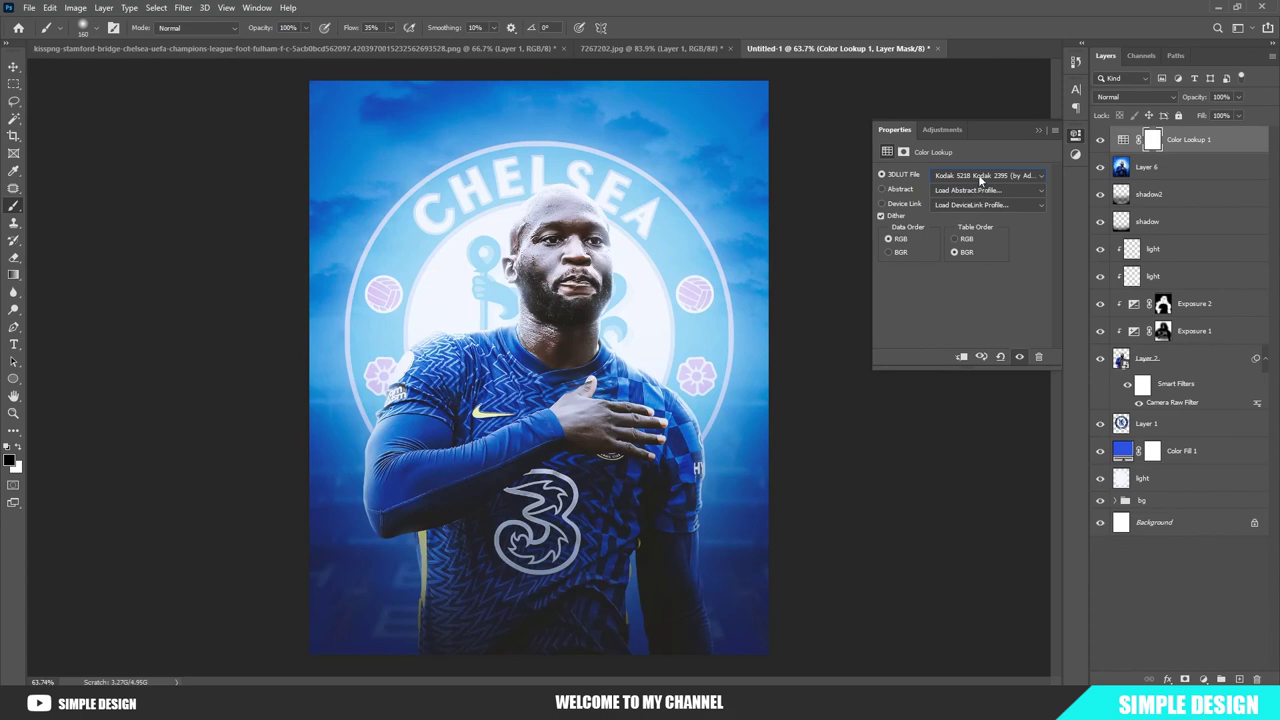
{"action": "left_click", "coordinate": [1038, 130]}
{"action": "left_click", "coordinate": [1100, 140]}
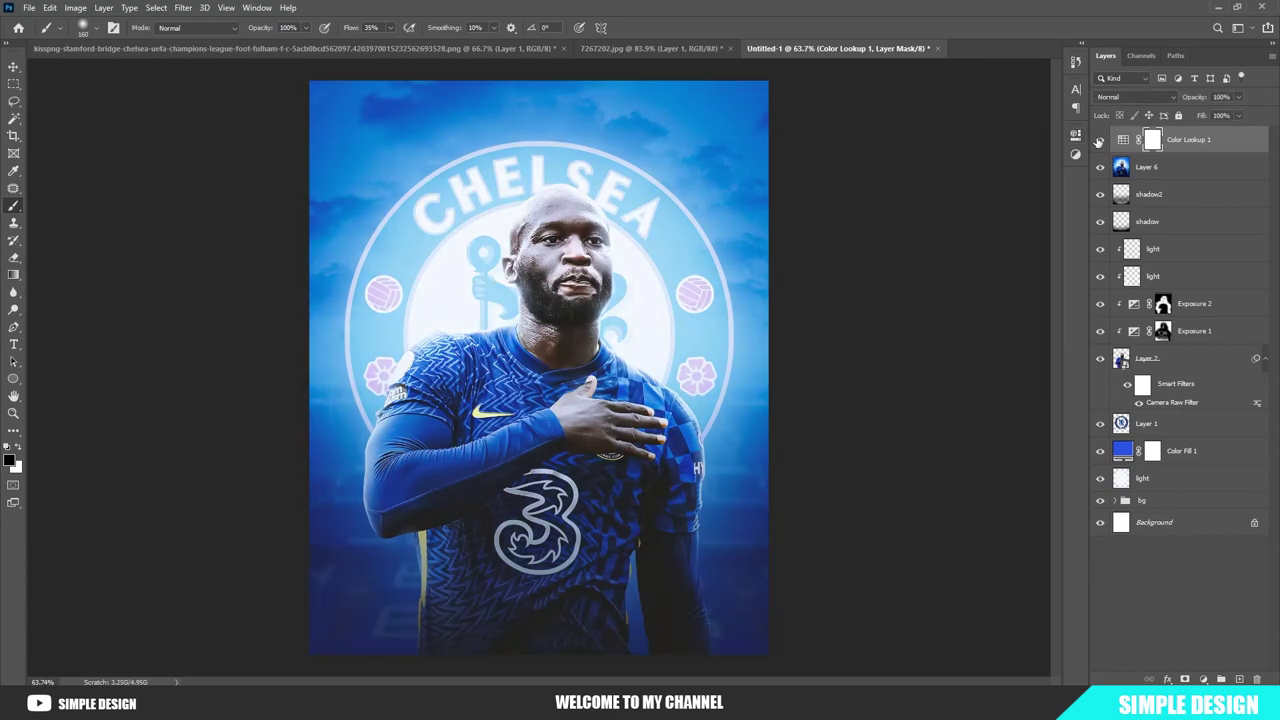
{"action": "scroll", "coordinate": [590, 318], "scroll_direction": "up", "scroll_amount": 3}
{"action": "key", "text": "v"}
{"action": "scroll", "coordinate": [650, 295], "scroll_direction": "down", "scroll_amount": 3}
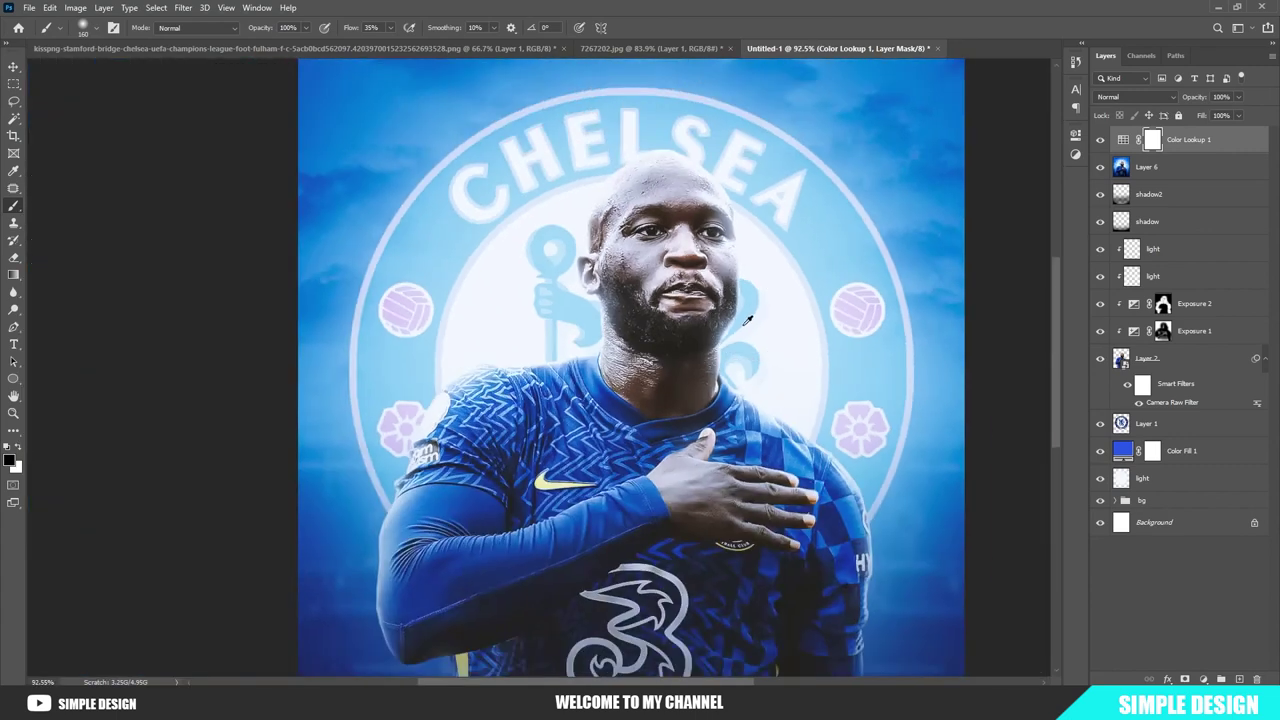
{"action": "scroll", "coordinate": [580, 285], "scroll_direction": "down", "scroll_amount": 2}
{"action": "scroll", "coordinate": [553, 278], "scroll_direction": "up", "scroll_amount": 1}
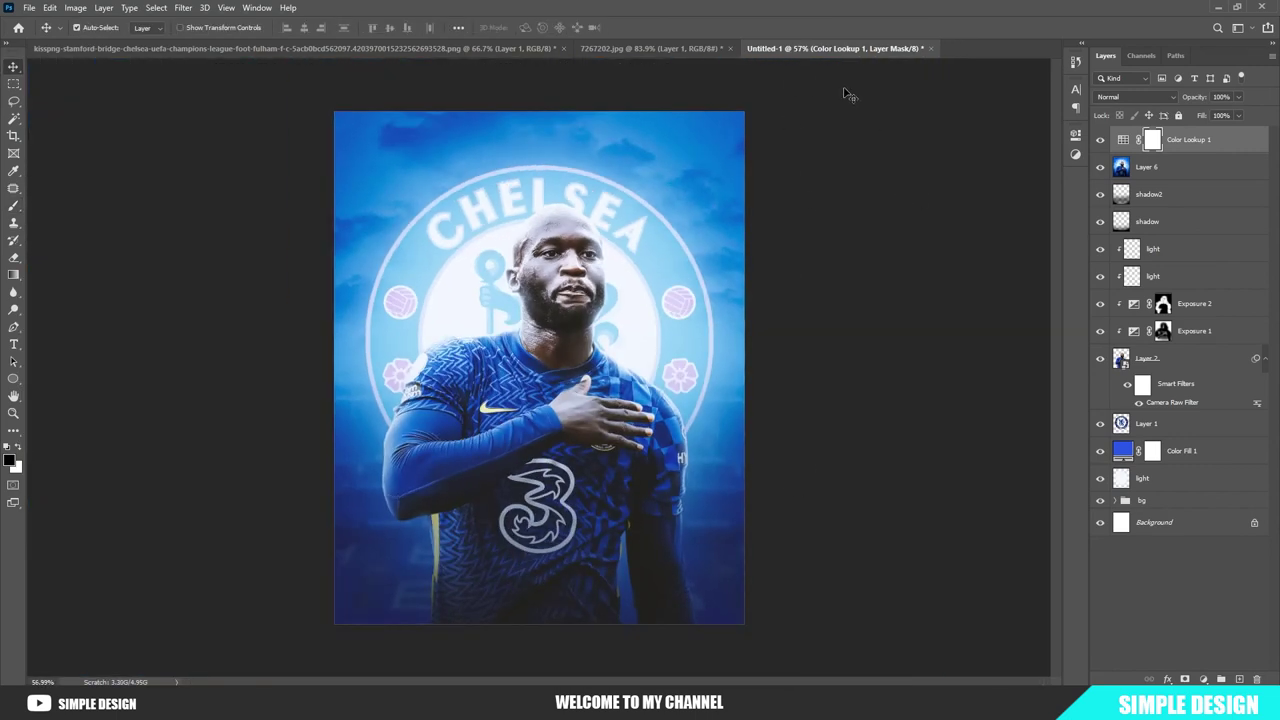